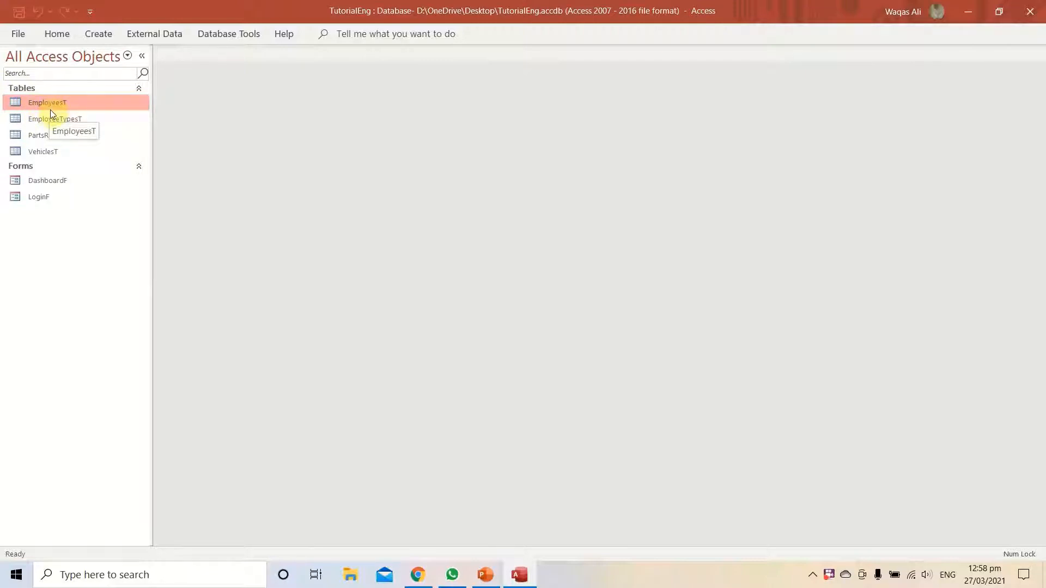
click(98, 37)
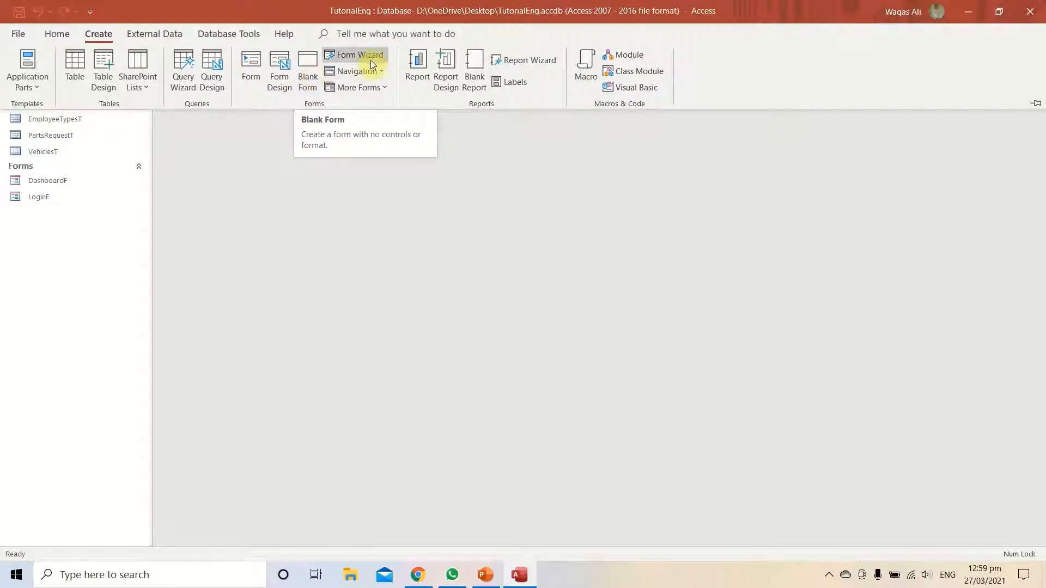
click(378, 72)
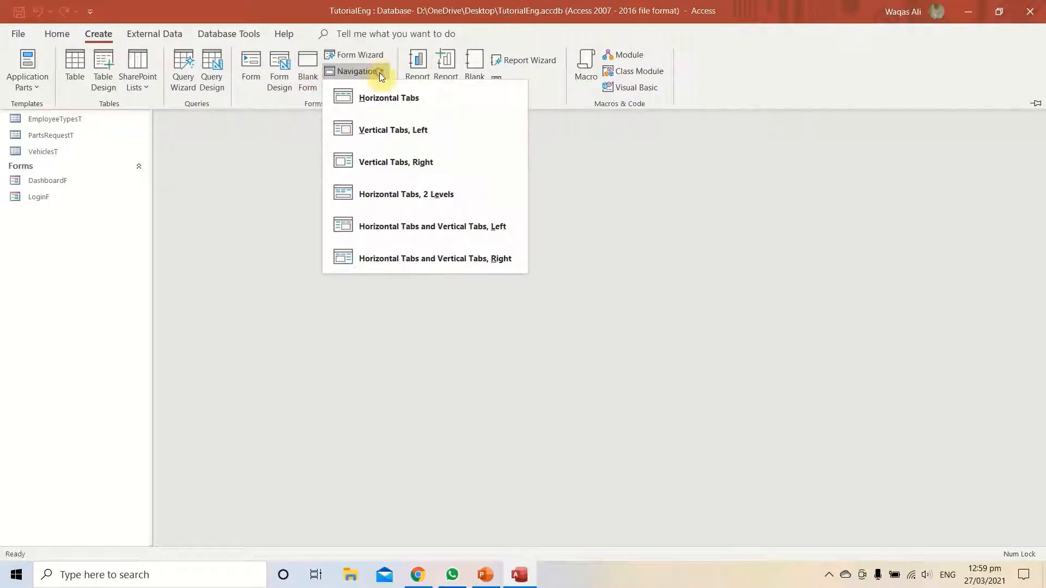
click(385, 72)
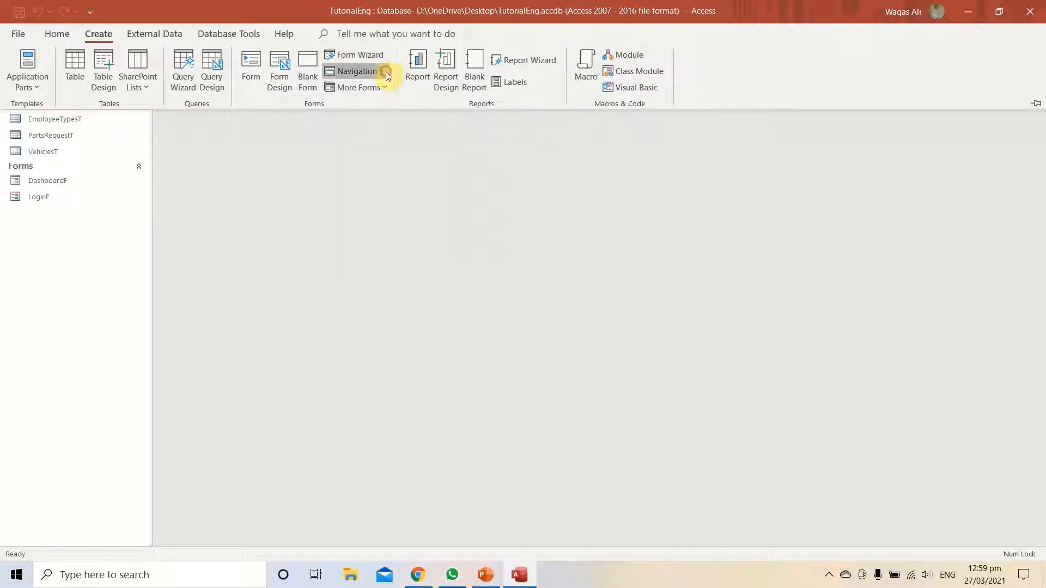
click(386, 89)
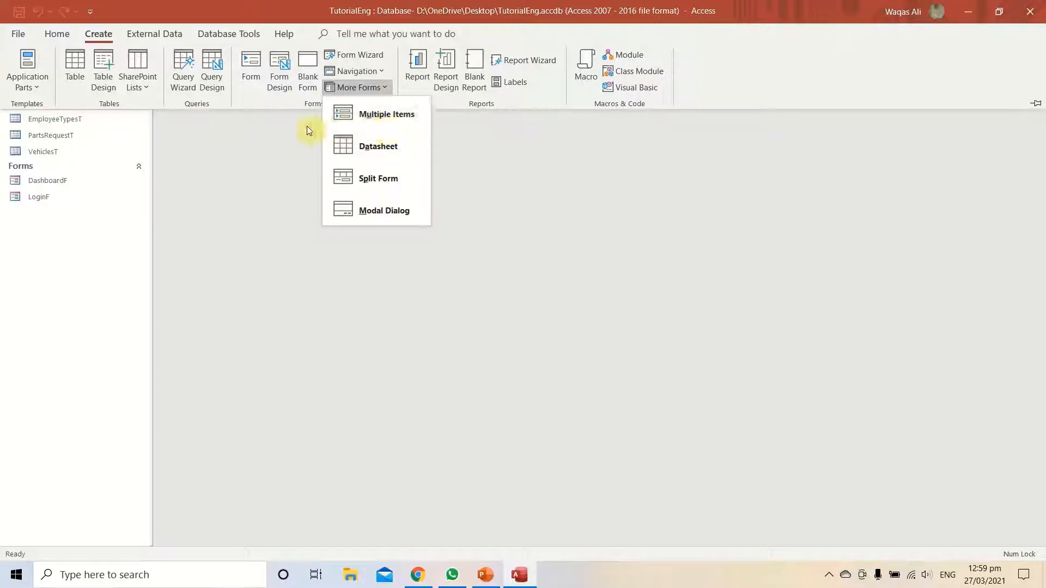
click(279, 104)
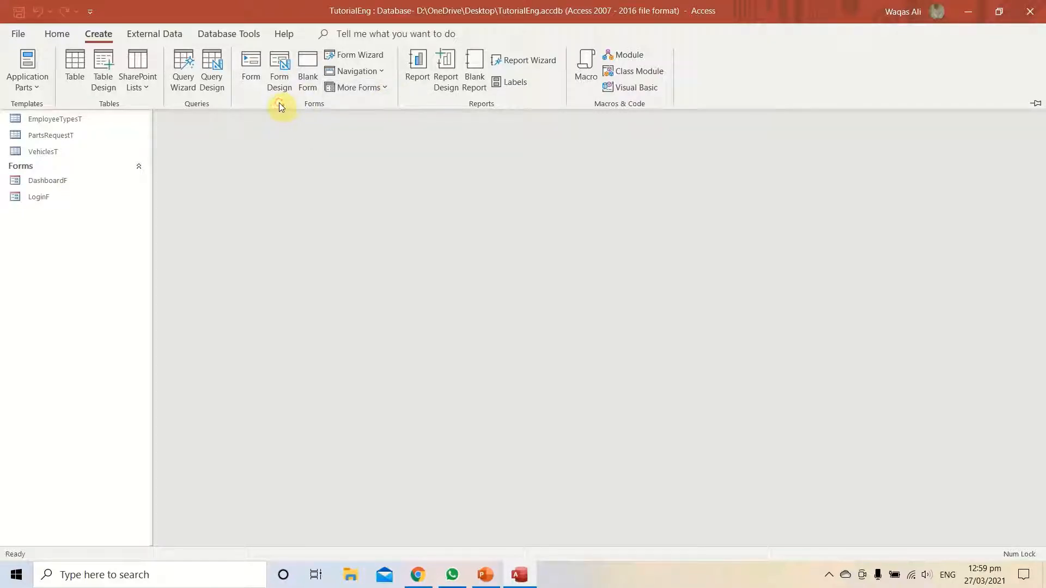
click(237, 202)
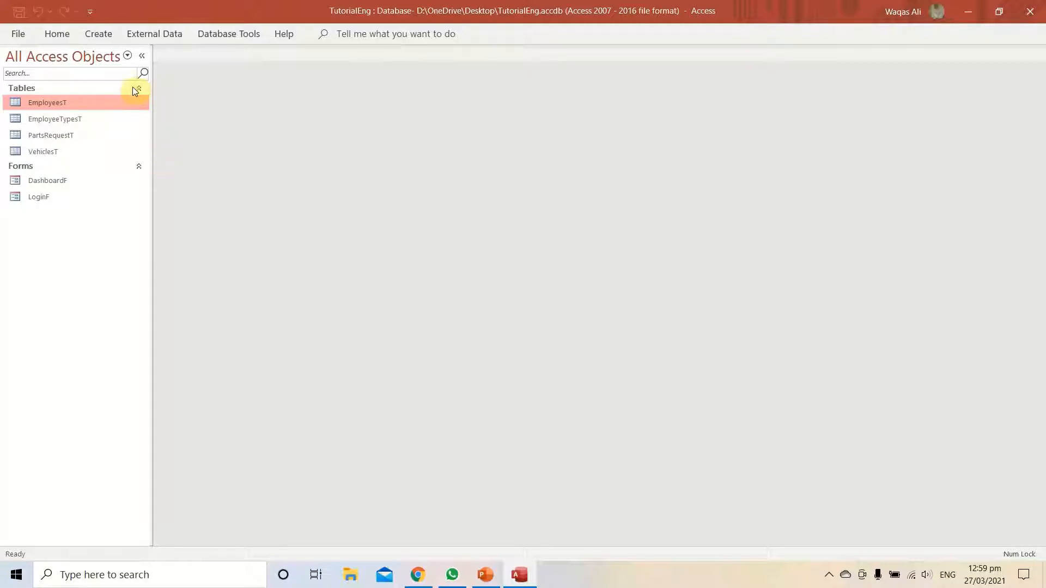
Create a blank form in Design view and enlarge its Detail section to about 13.4 cm wide and 11.5 cm high.
click(105, 35)
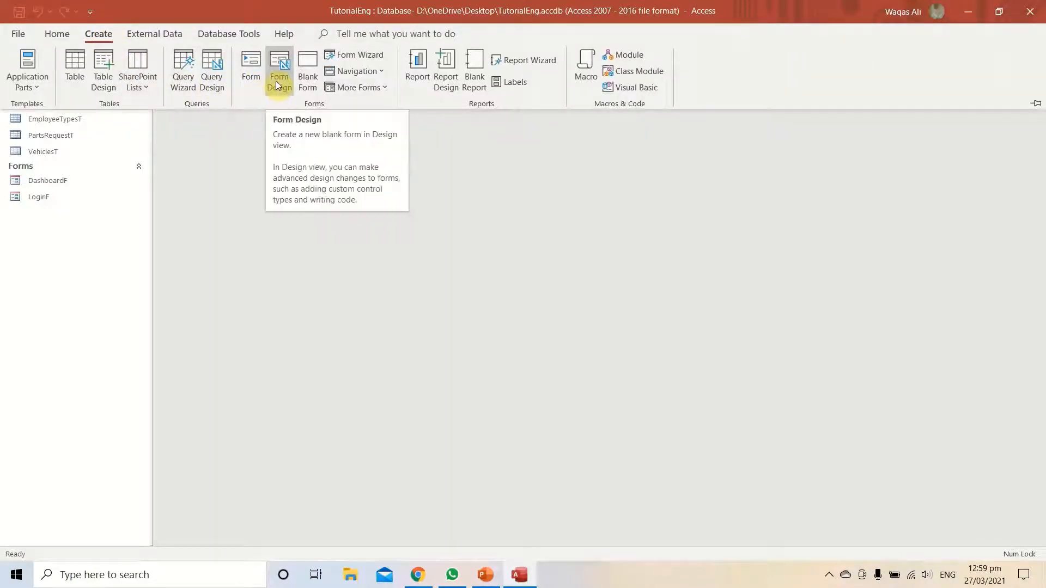
click(277, 82)
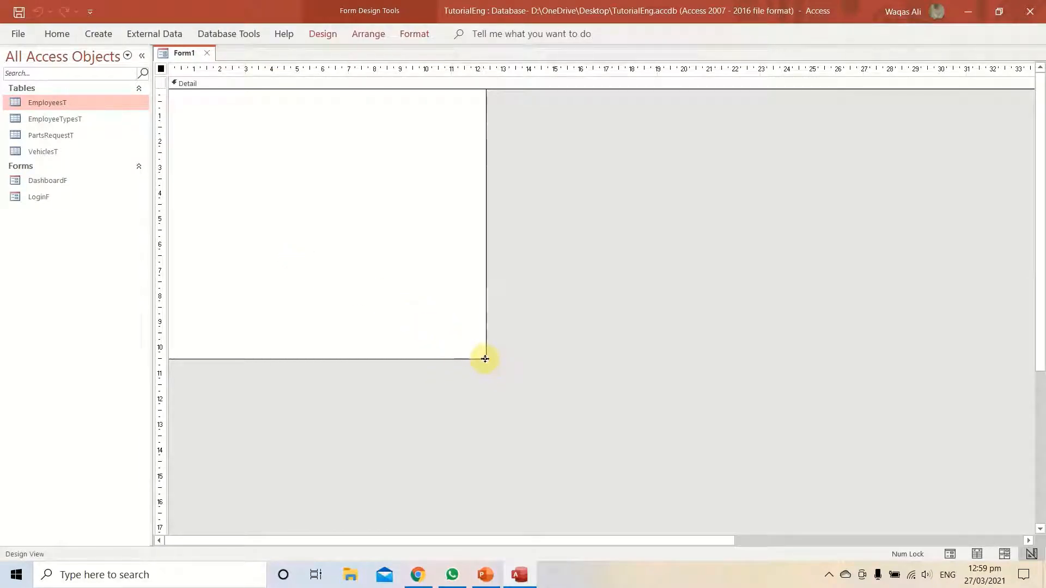
drag(486, 359, 514, 387)
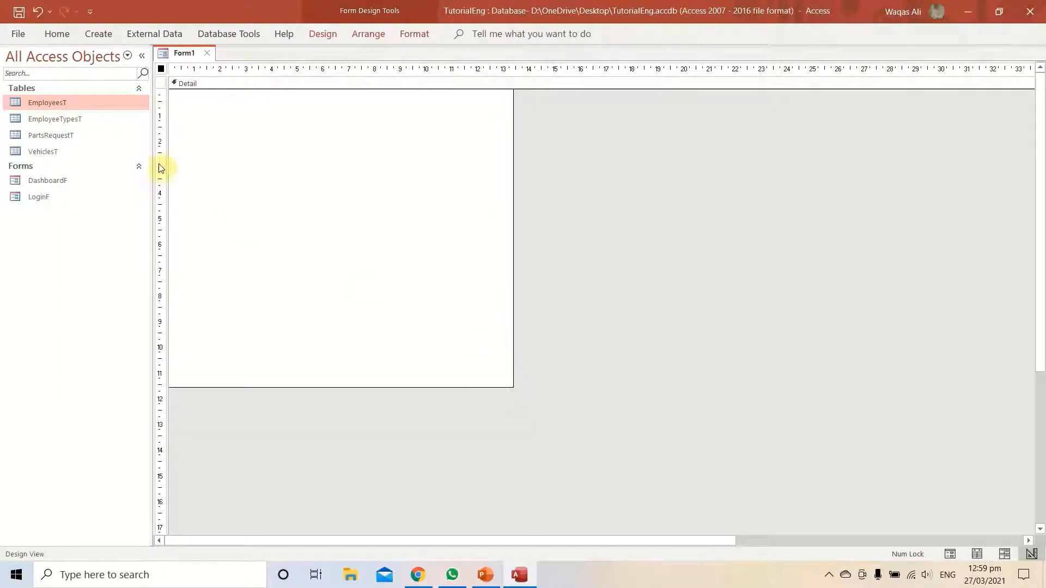
Open the EmployeesT table to review its fields against the blank form, and close the table.
double_click(93, 103)
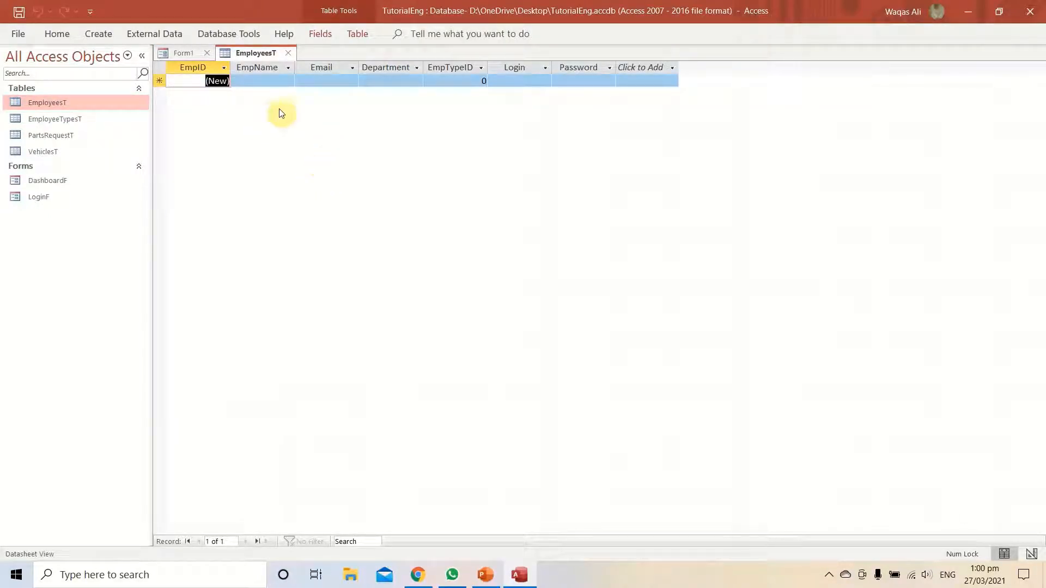
click(187, 53)
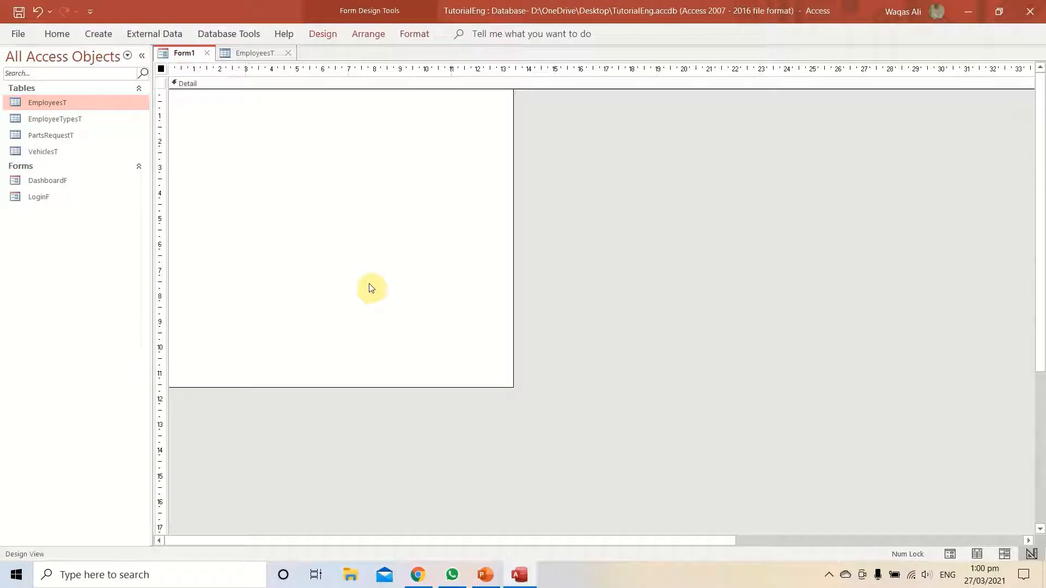
click(257, 55)
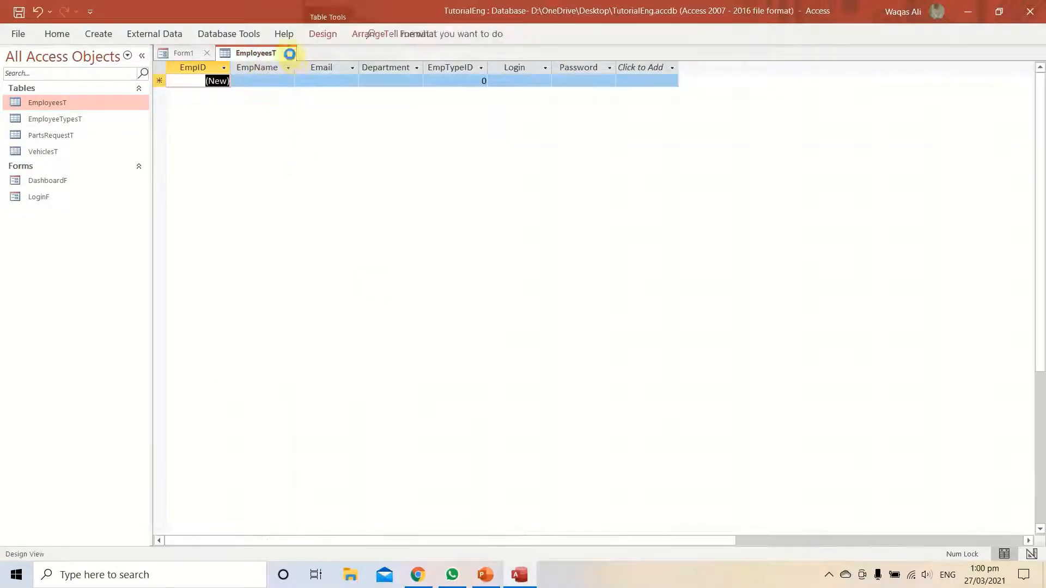
click(288, 53)
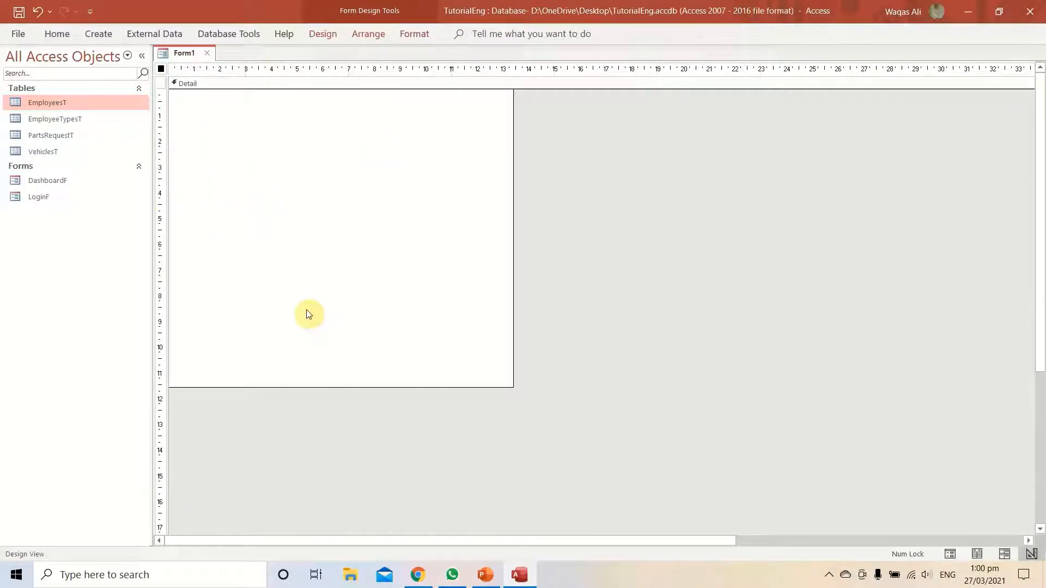
Preview the blank form in Form view to examine its record selector and navigation buttons, and return to Design view.
right_click(184, 55)
click(223, 121)
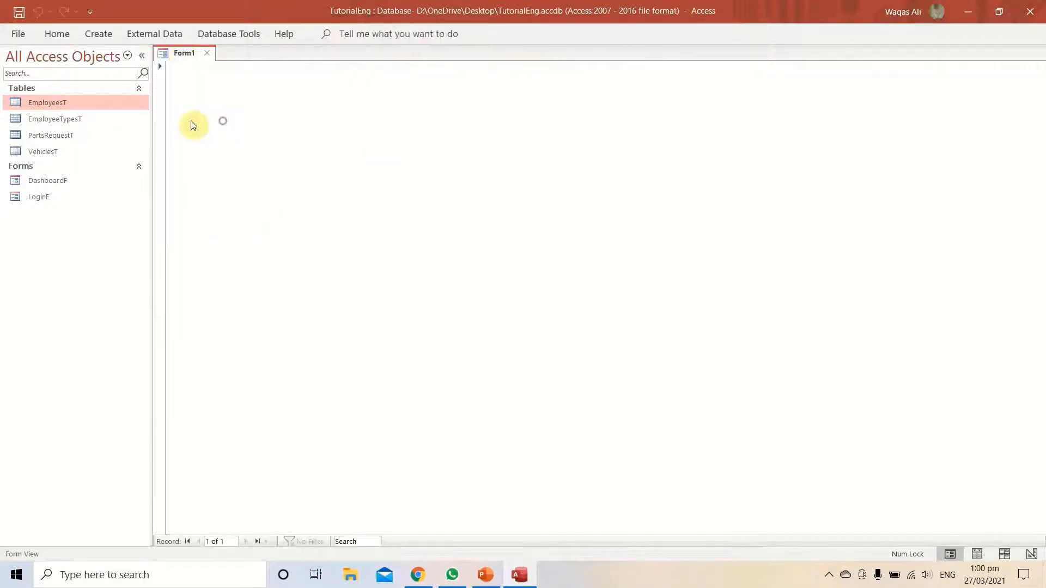
click(162, 124)
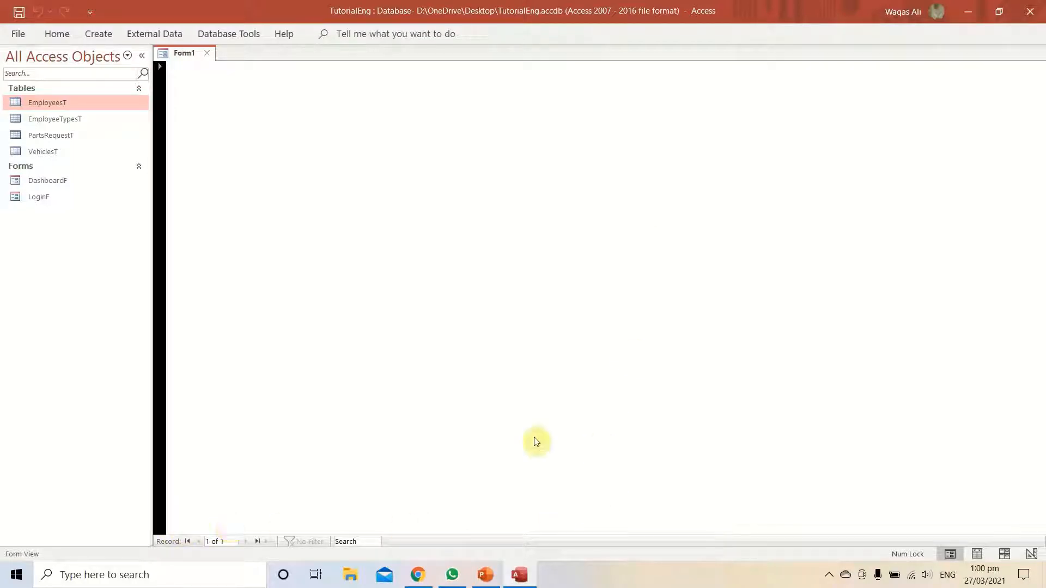
right_click(280, 157)
click(227, 236)
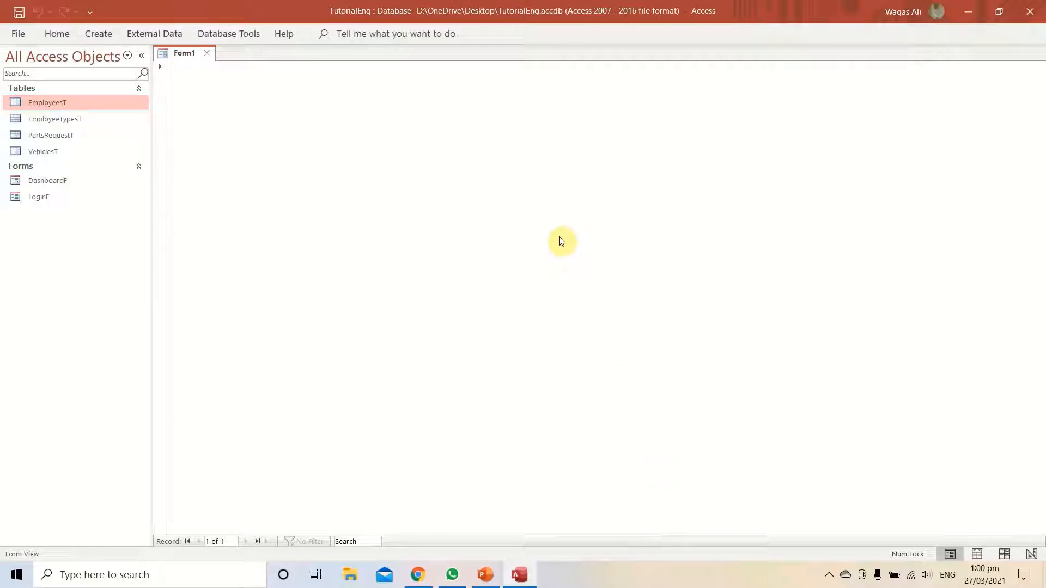
right_click(364, 189)
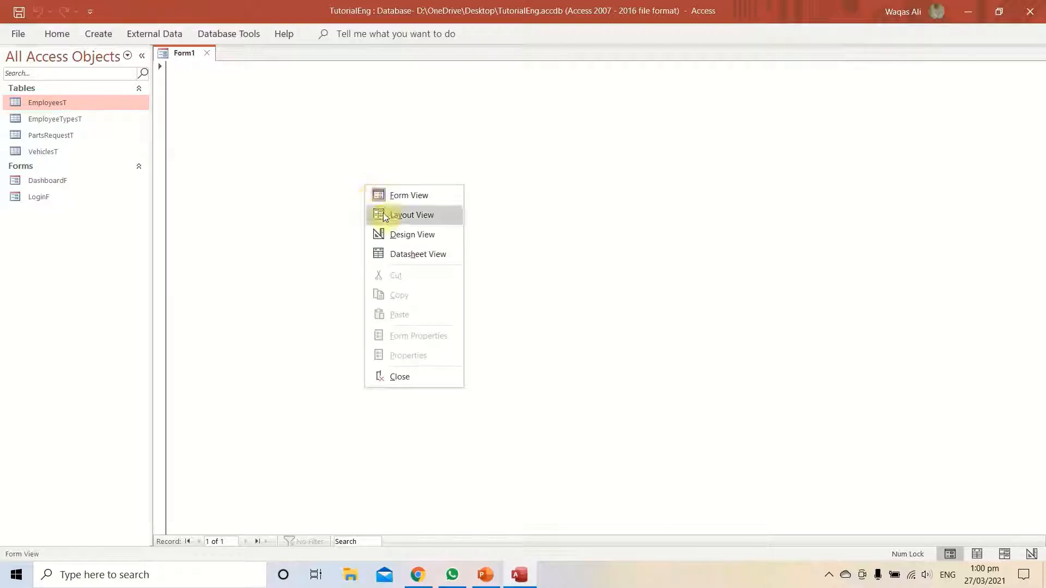
click(400, 231)
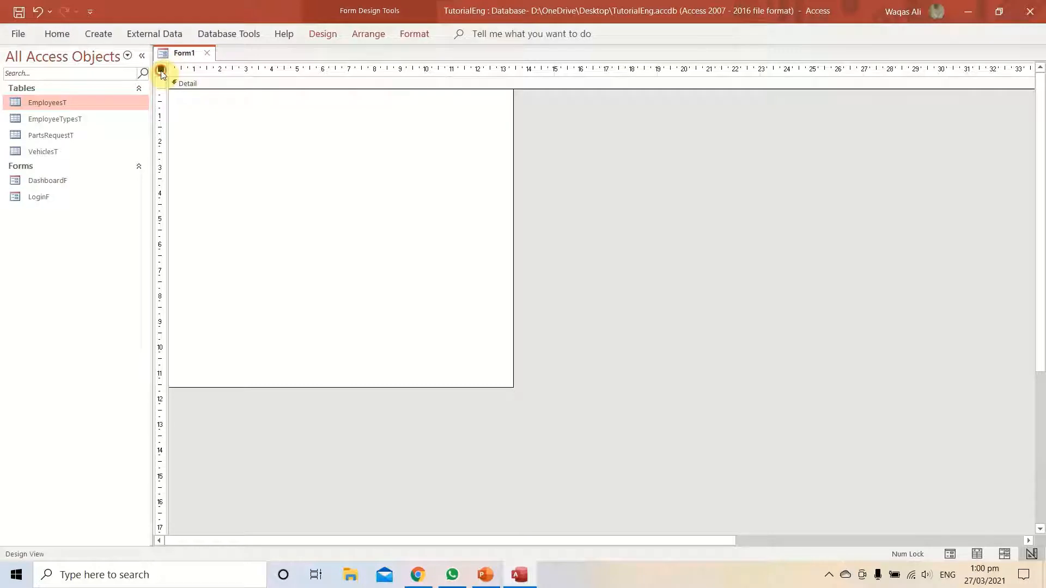
Show the form's properties and set Auto Center to Yes.
click(325, 34)
click(777, 83)
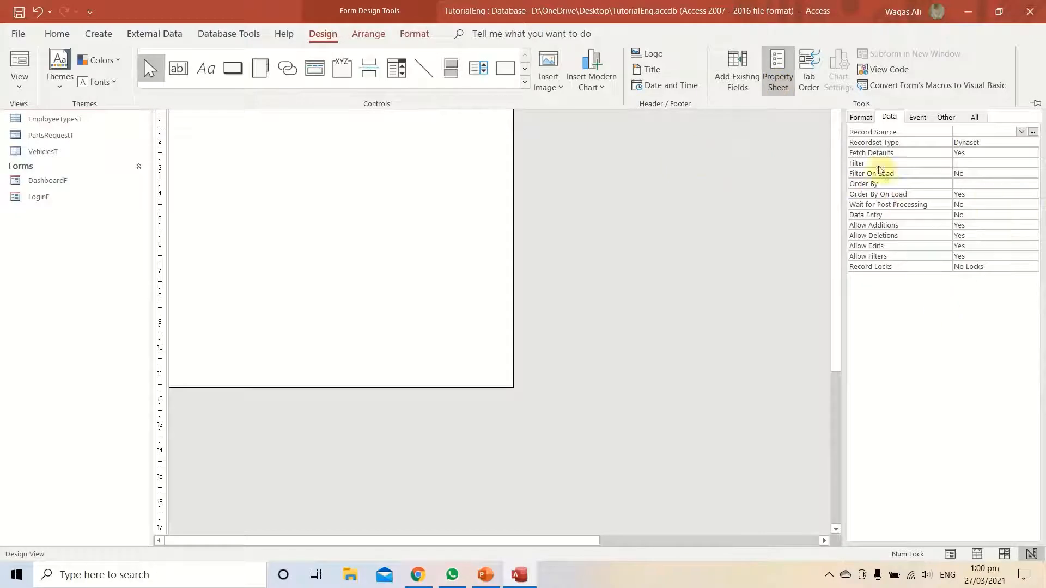
click(861, 117)
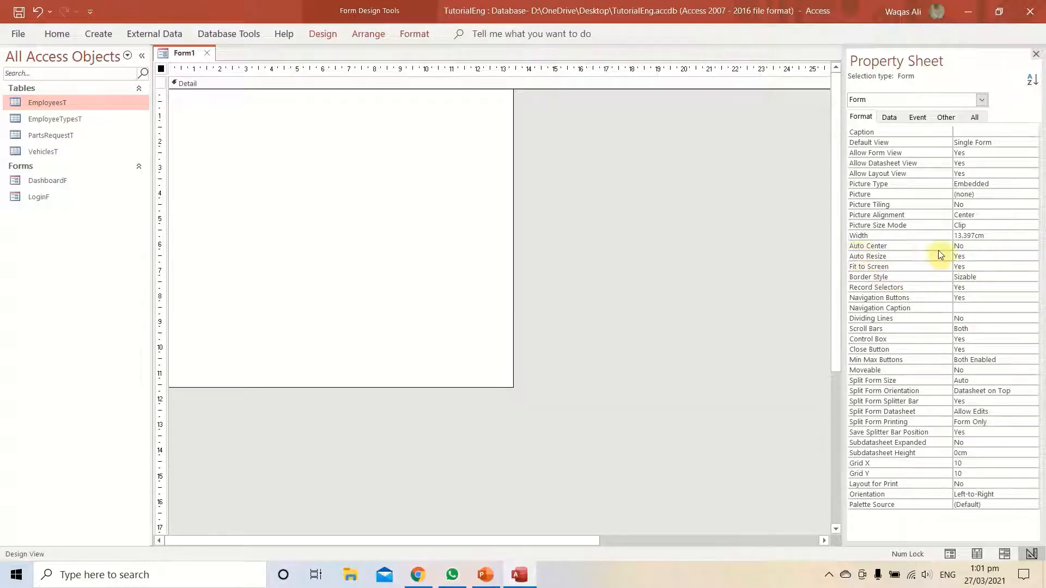
click(1026, 247)
click(1031, 246)
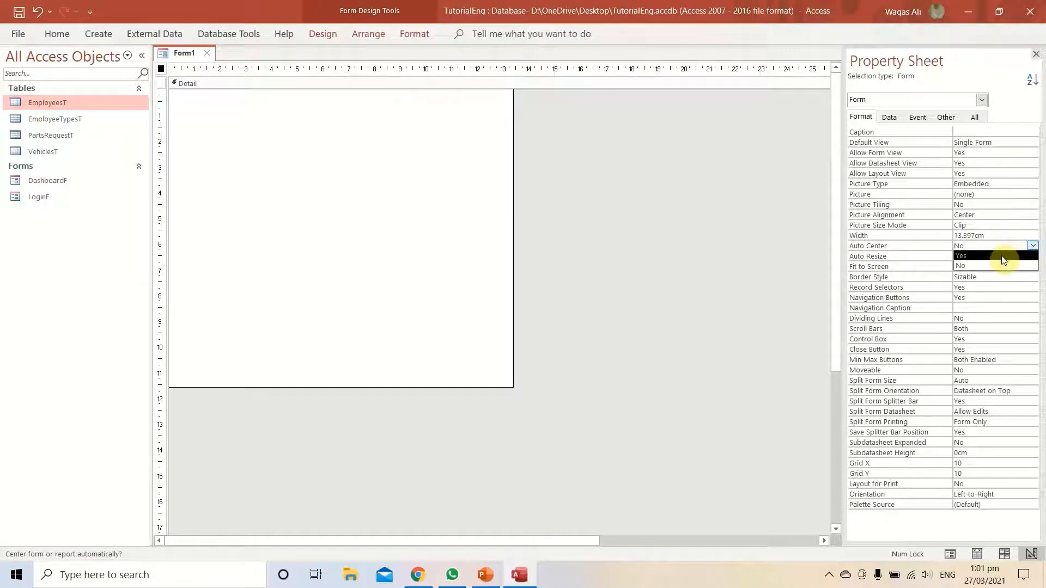
click(960, 256)
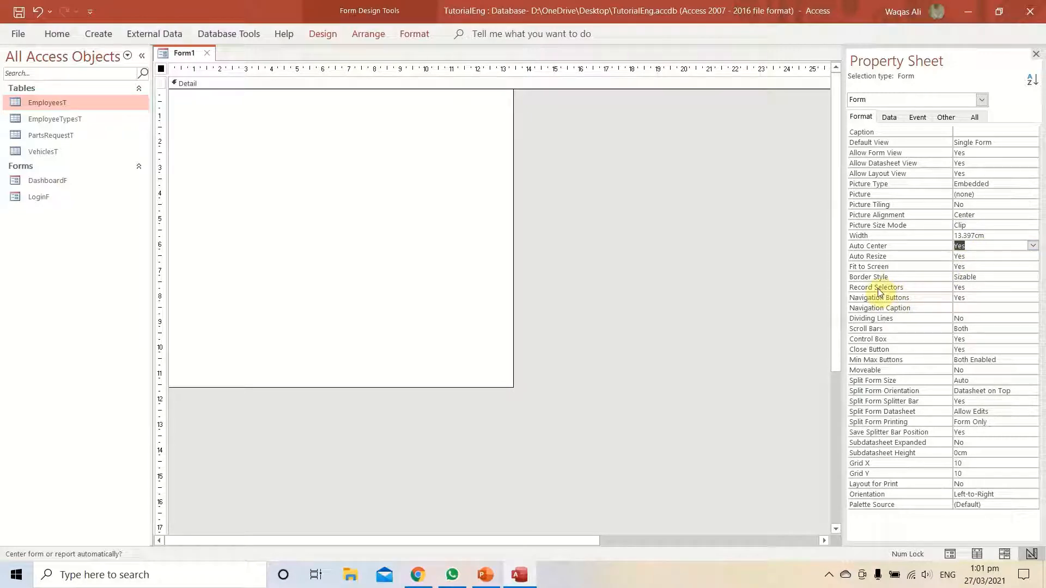
Set the form's Record Selectors and Navigation Buttons properties to No.
click(1011, 287)
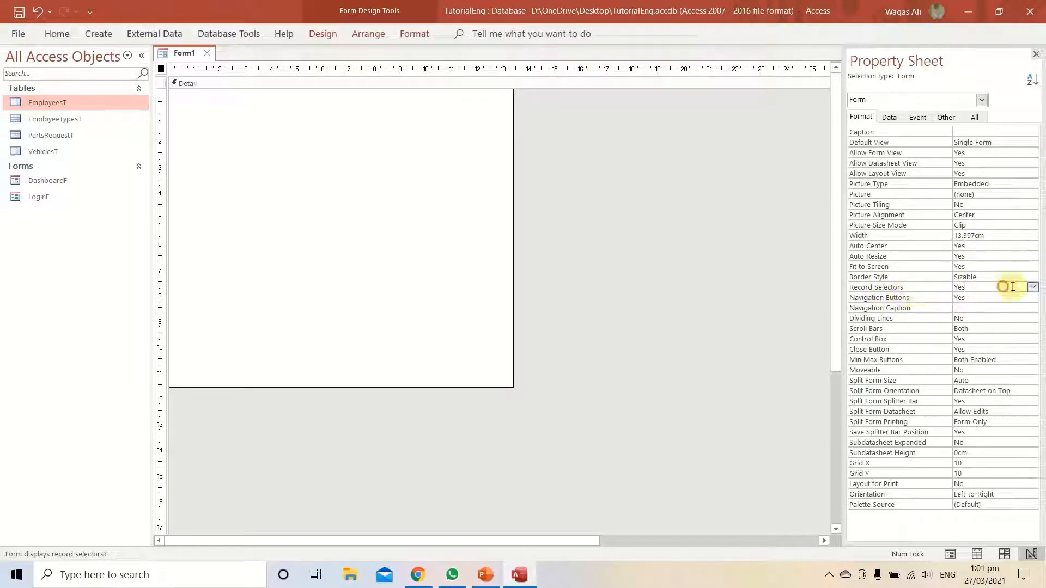
click(1033, 287)
click(1012, 309)
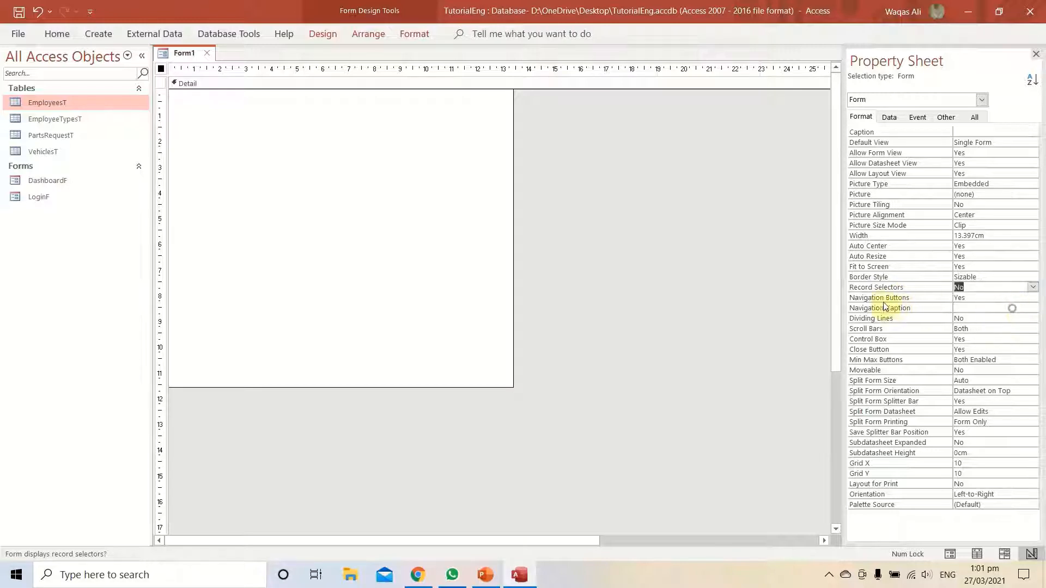
click(978, 297)
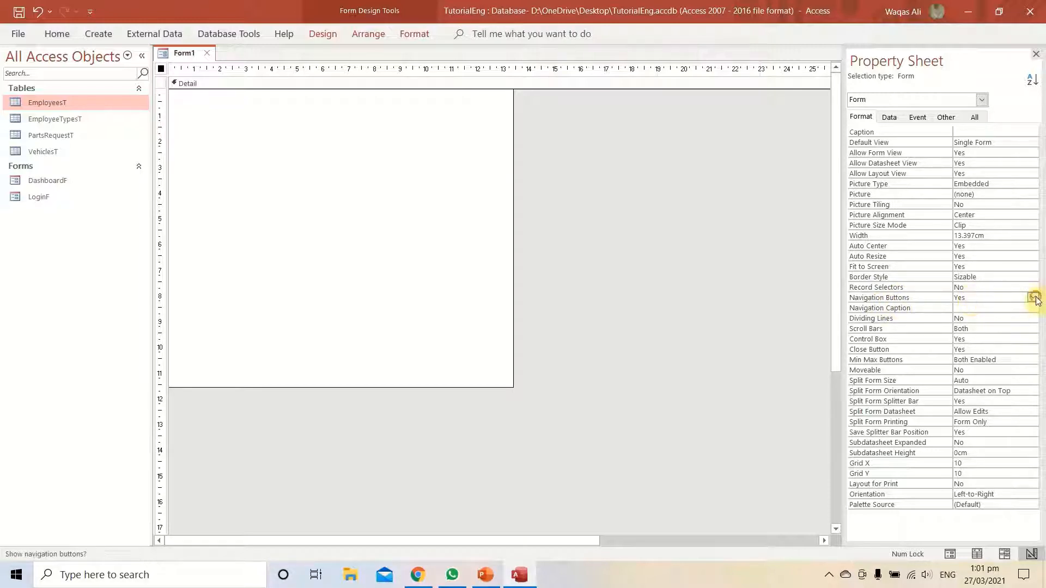
click(1034, 299)
click(1020, 317)
Set the form's Scroll Bars property to Neither.
click(974, 330)
click(1030, 329)
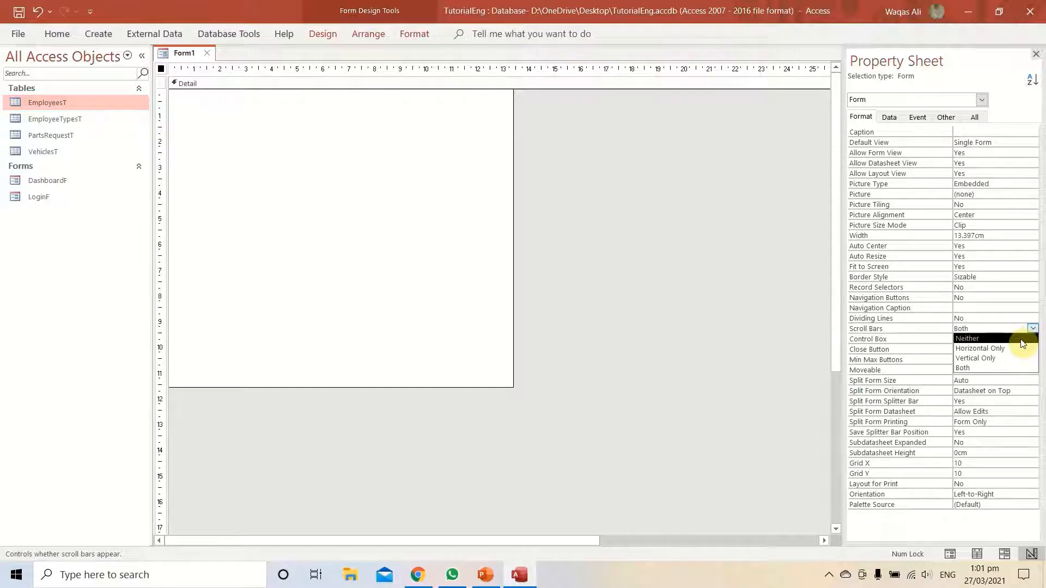
click(1020, 338)
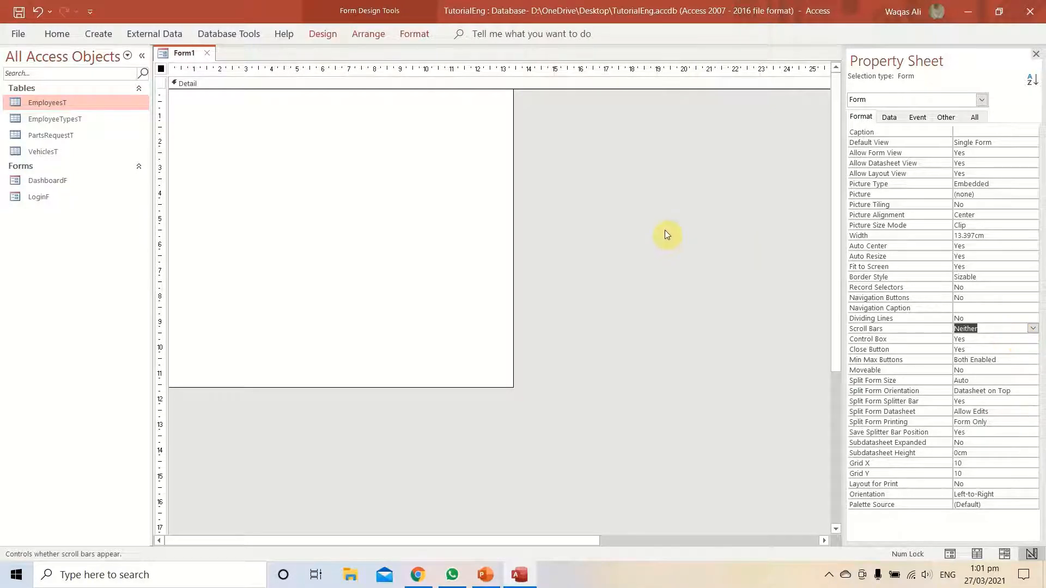
Save the form under the name EmployeeF.
right_click(177, 57)
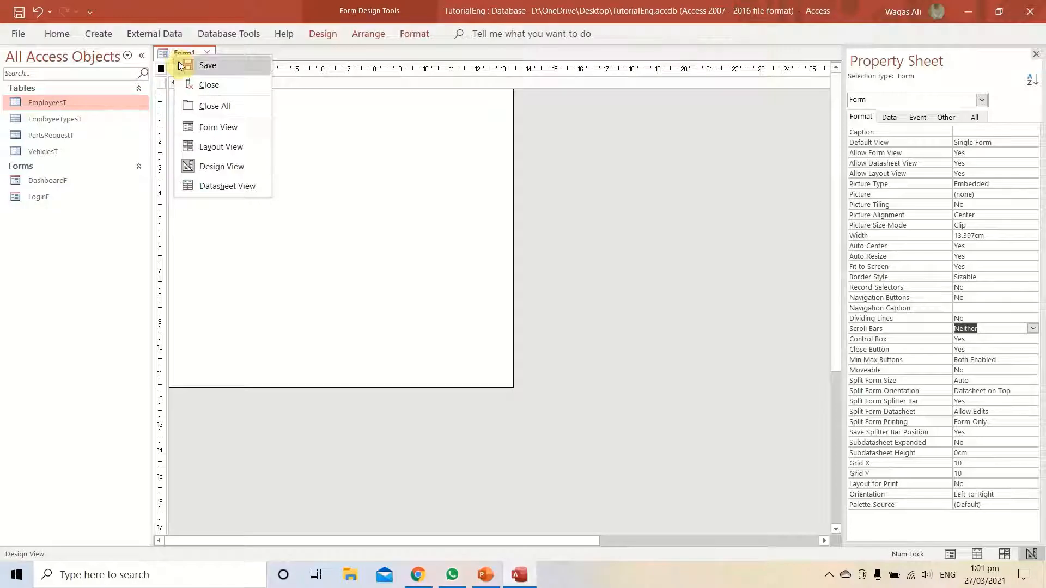
click(179, 65)
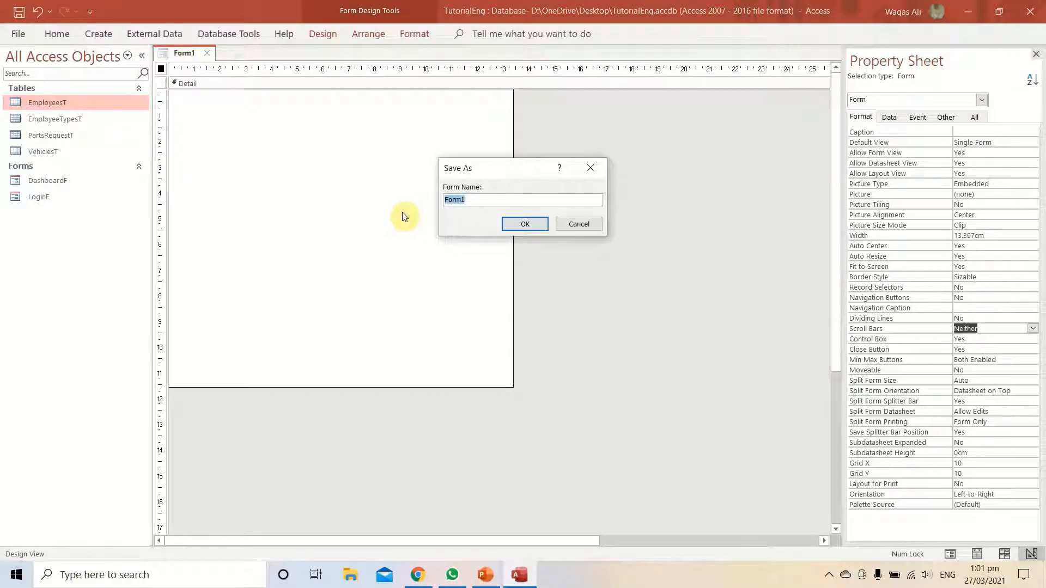
text(EmployeeF)
key(Return)
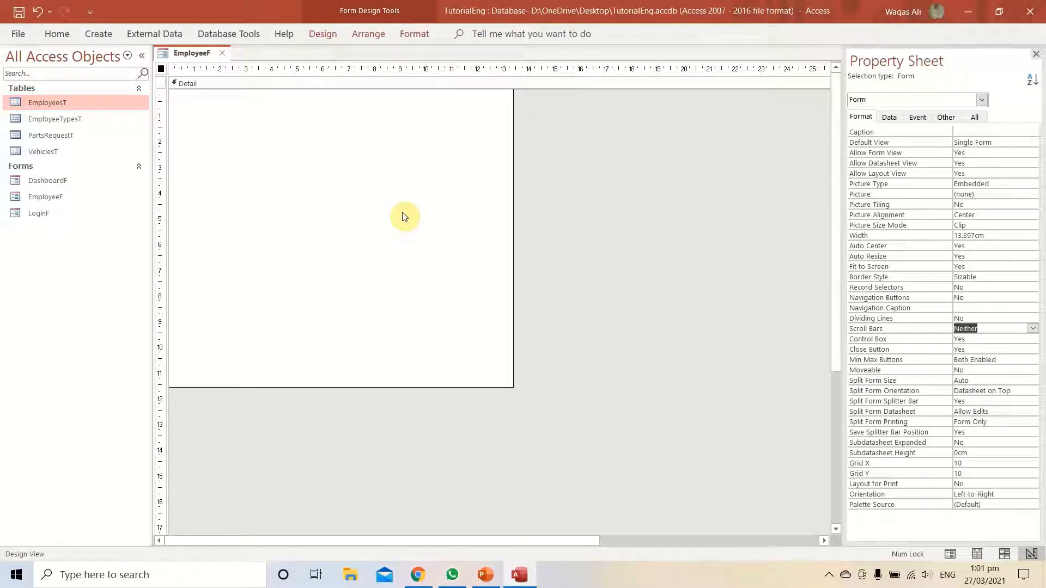
Check how EmployeeF looks in Form view with the changed format properties, and return to Design view.
right_click(195, 53)
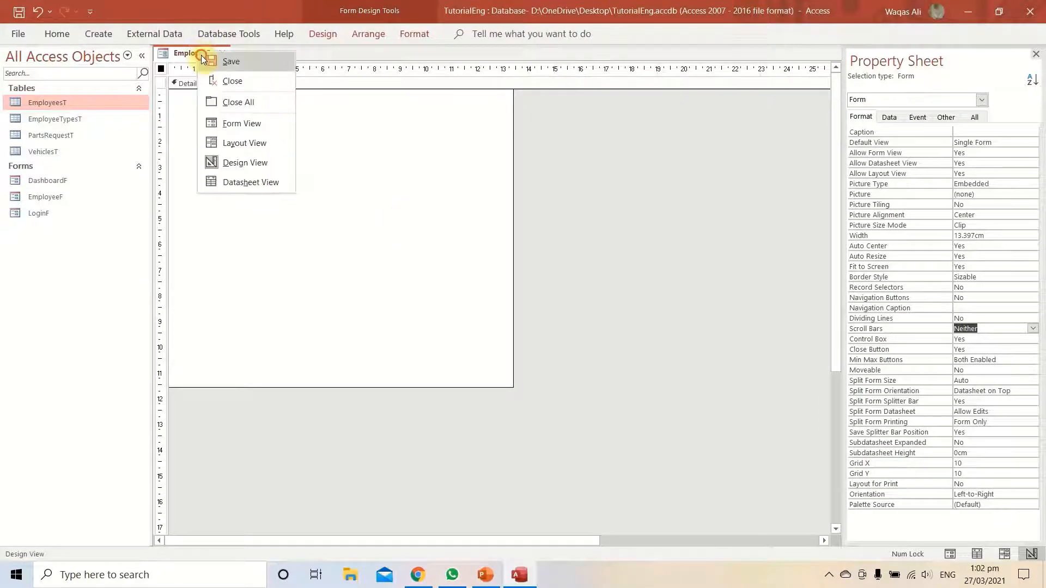
click(235, 125)
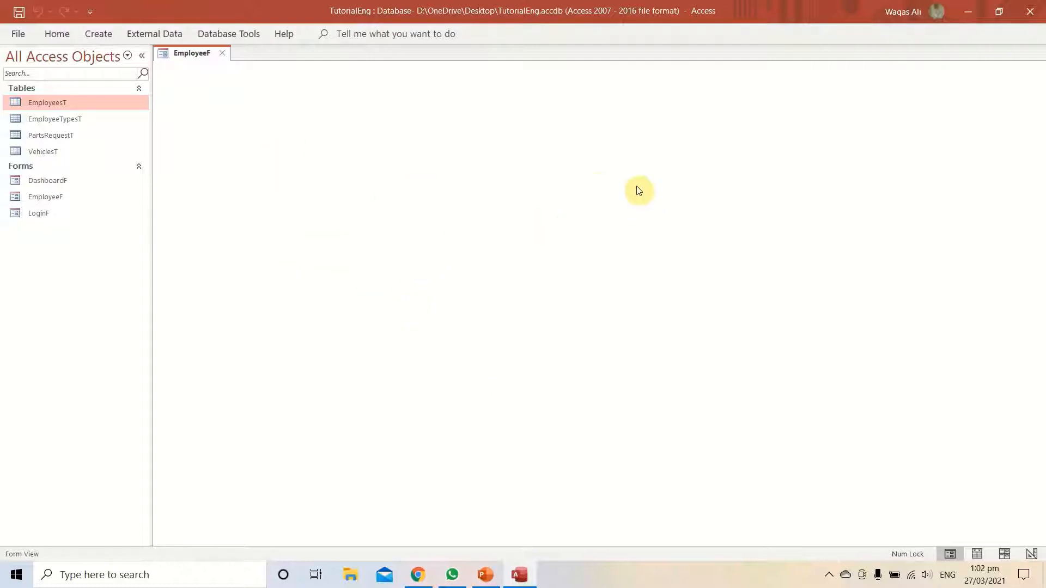
right_click(580, 179)
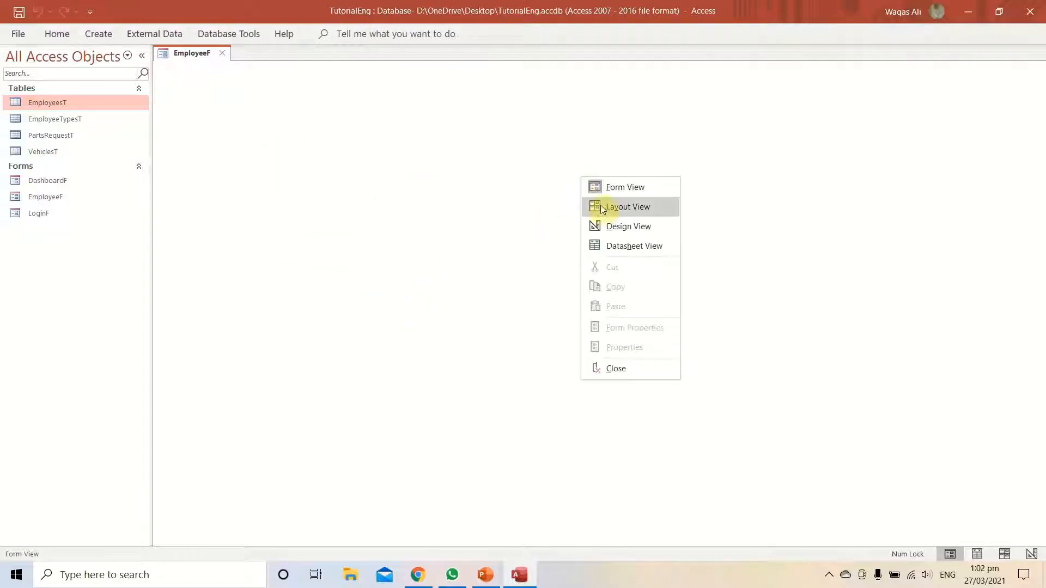
click(608, 236)
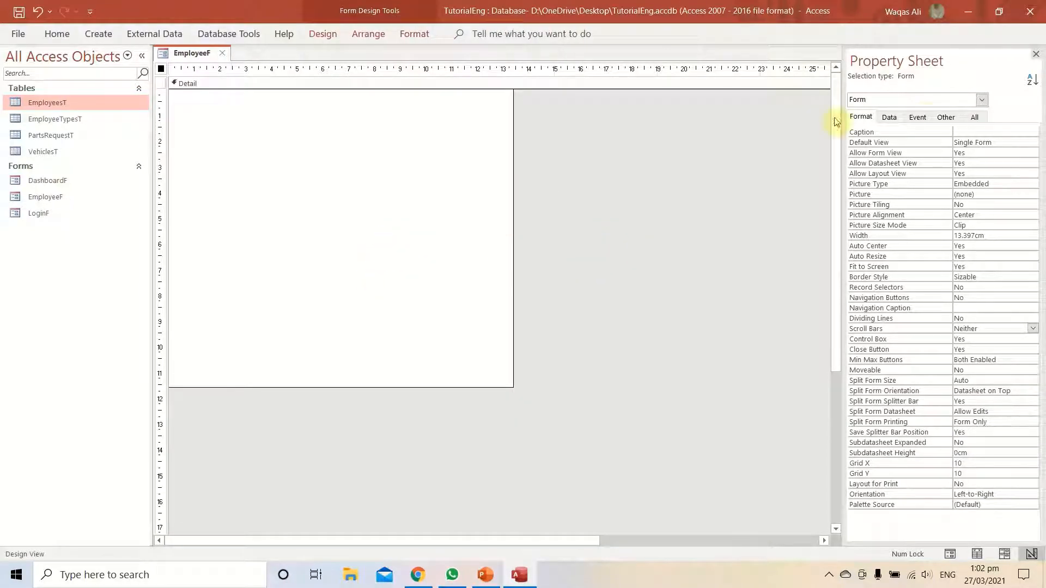
Set the form's Pop Up and Modal properties to Yes.
click(944, 117)
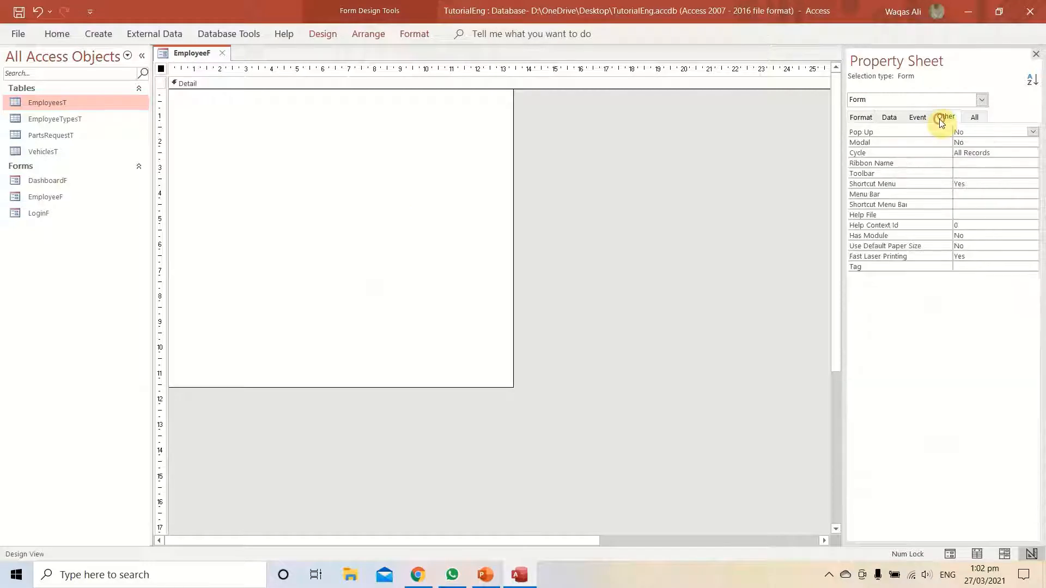
click(1030, 133)
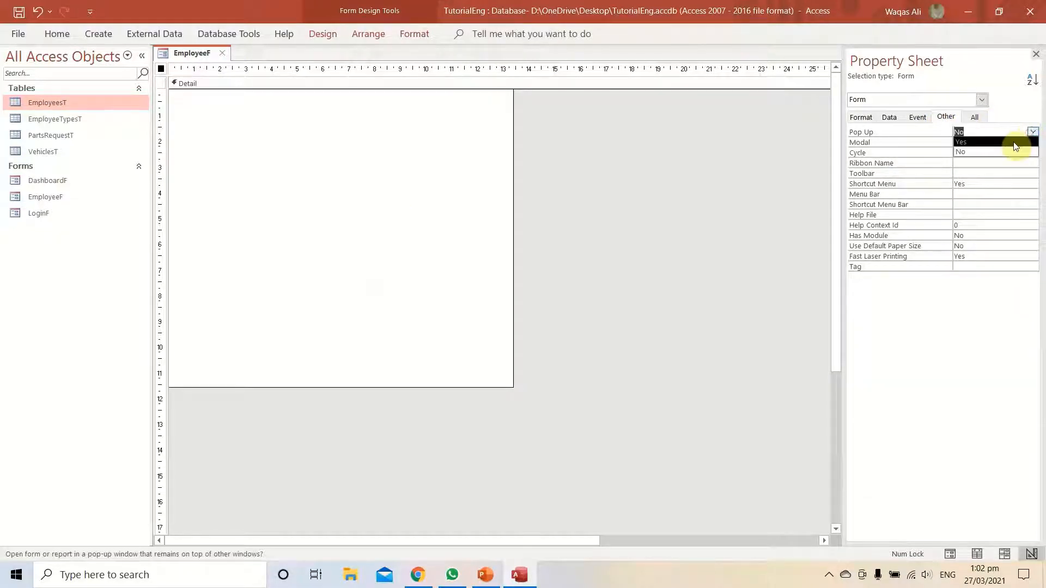
click(997, 142)
click(975, 141)
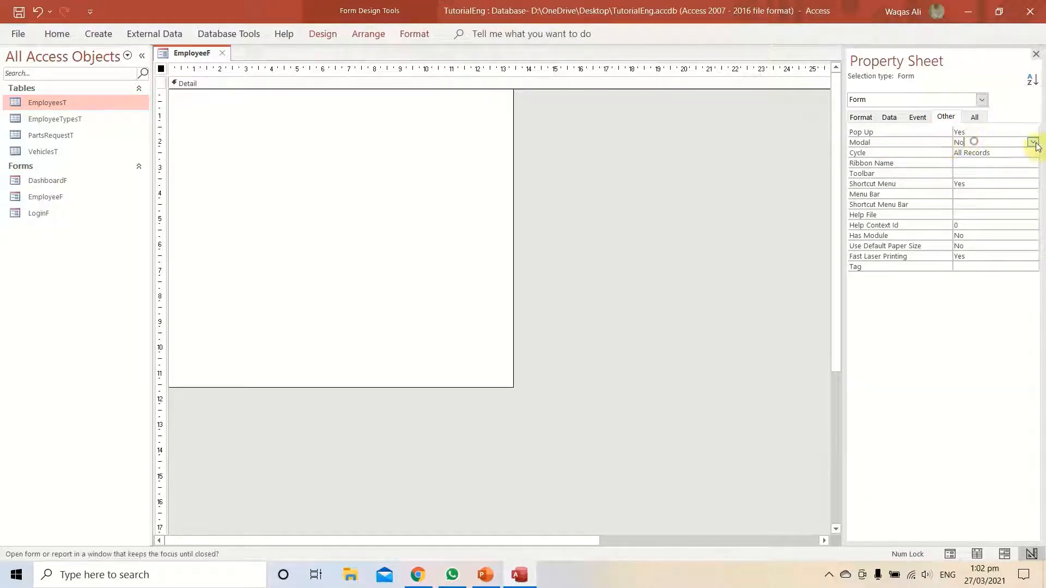
click(1031, 142)
click(1018, 152)
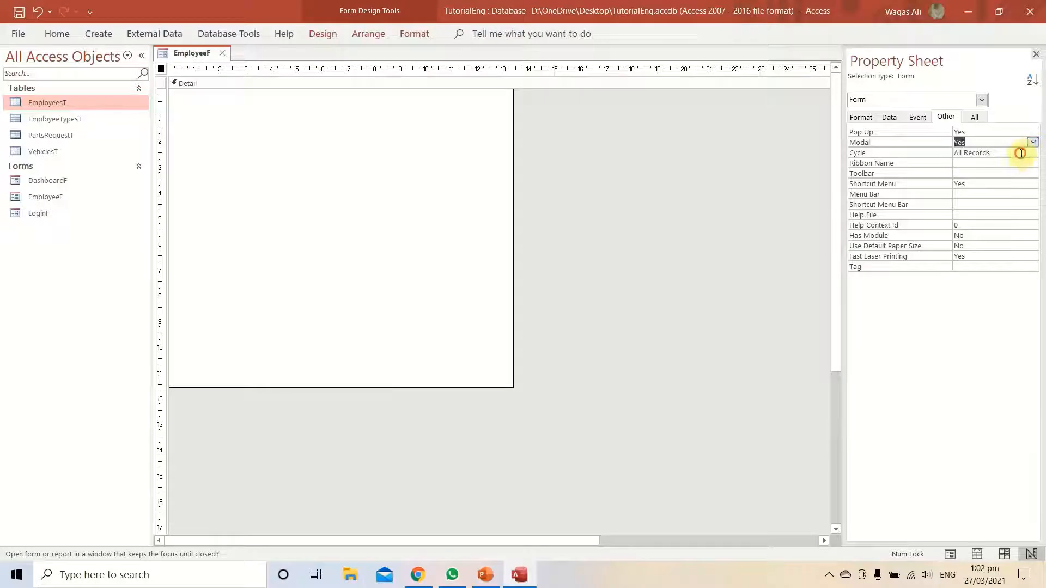
Check how EmployeeF opens as a pop-up in Form view, and return to Design view.
right_click(176, 57)
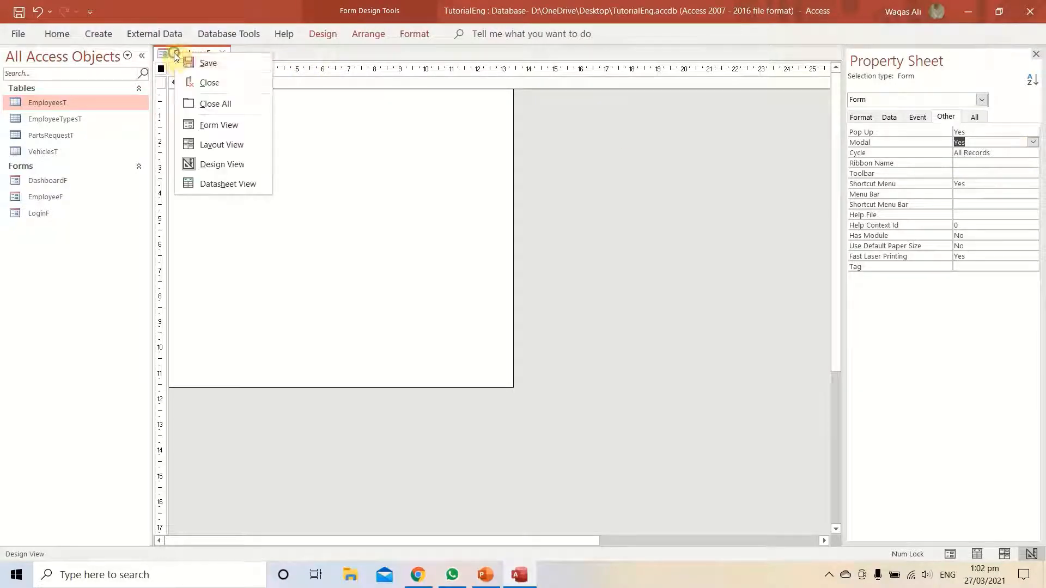
click(210, 126)
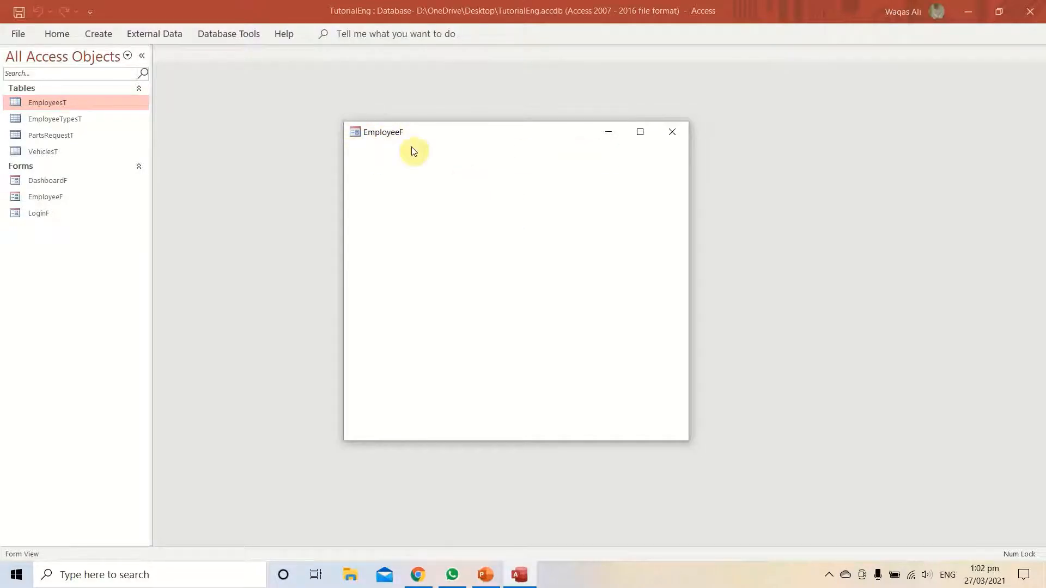
right_click(552, 214)
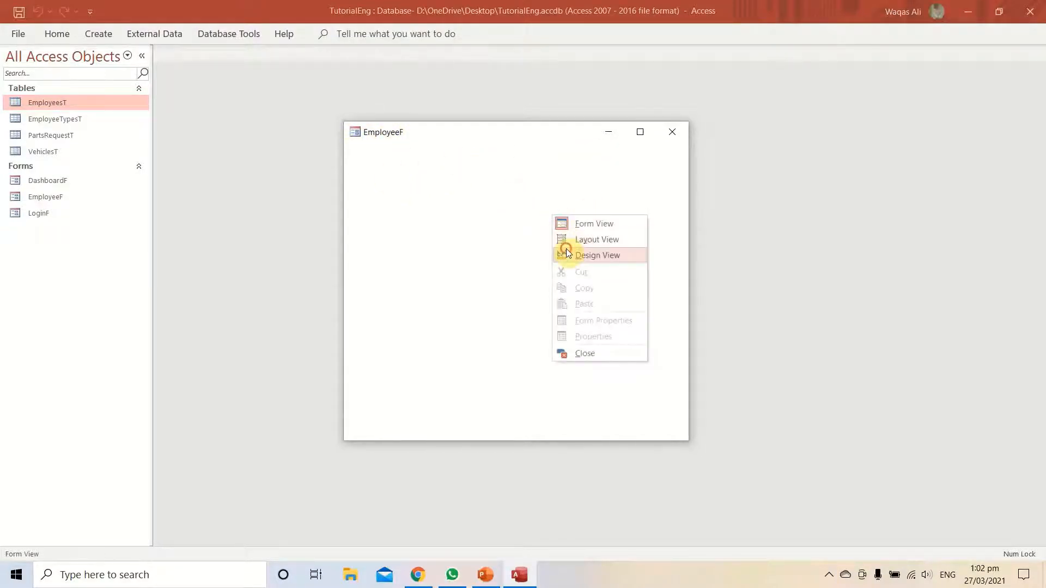
click(562, 255)
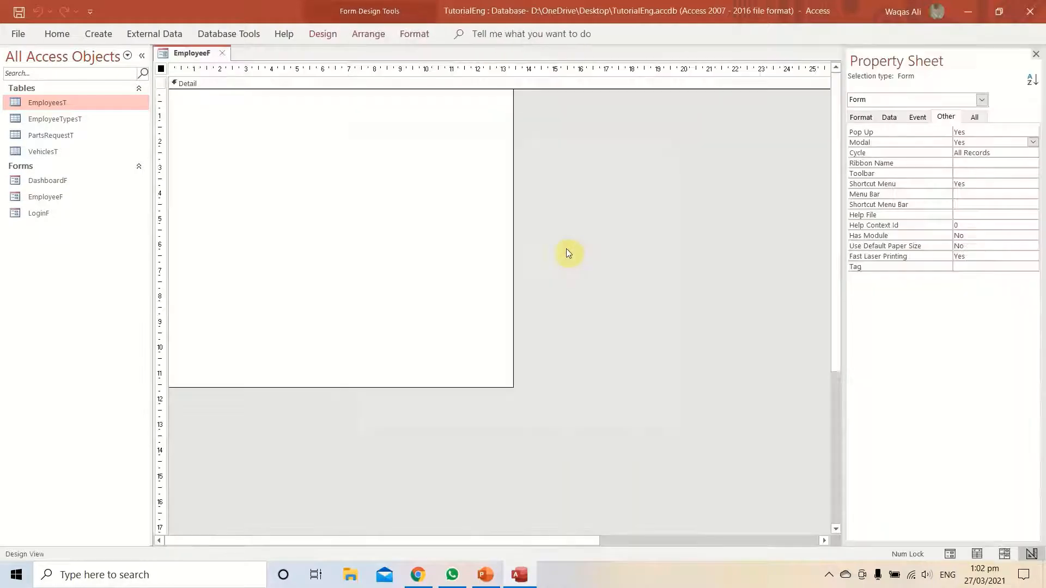
Set the form's Caption property to "Create && Maintain Employees Info".
click(862, 118)
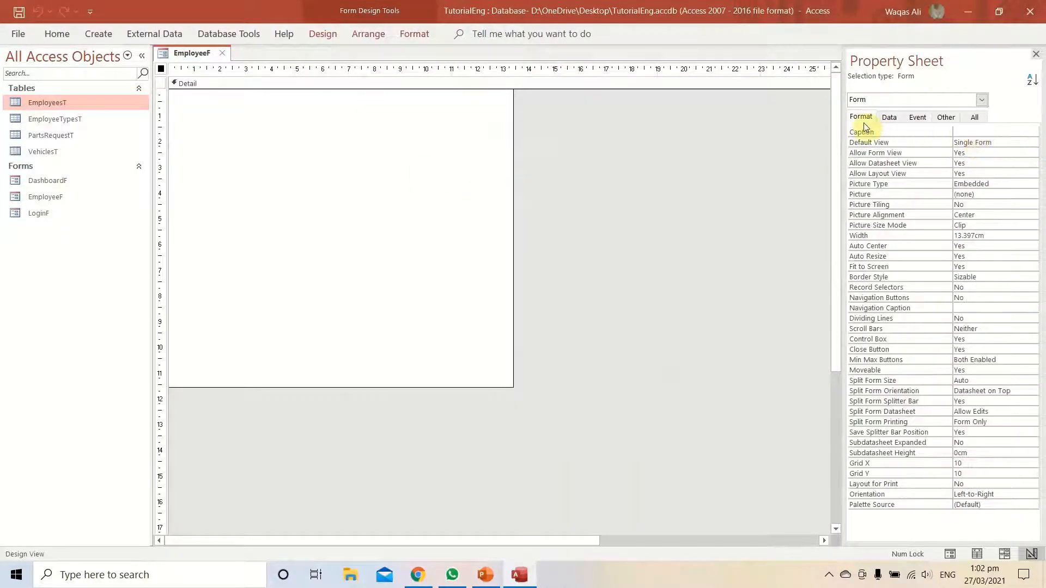
click(968, 131)
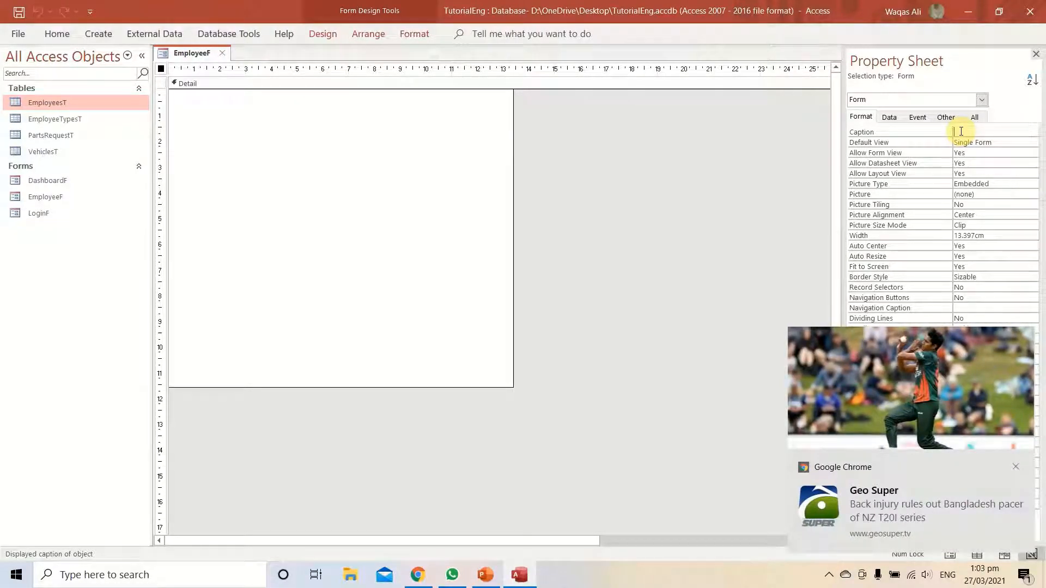
click(1016, 466)
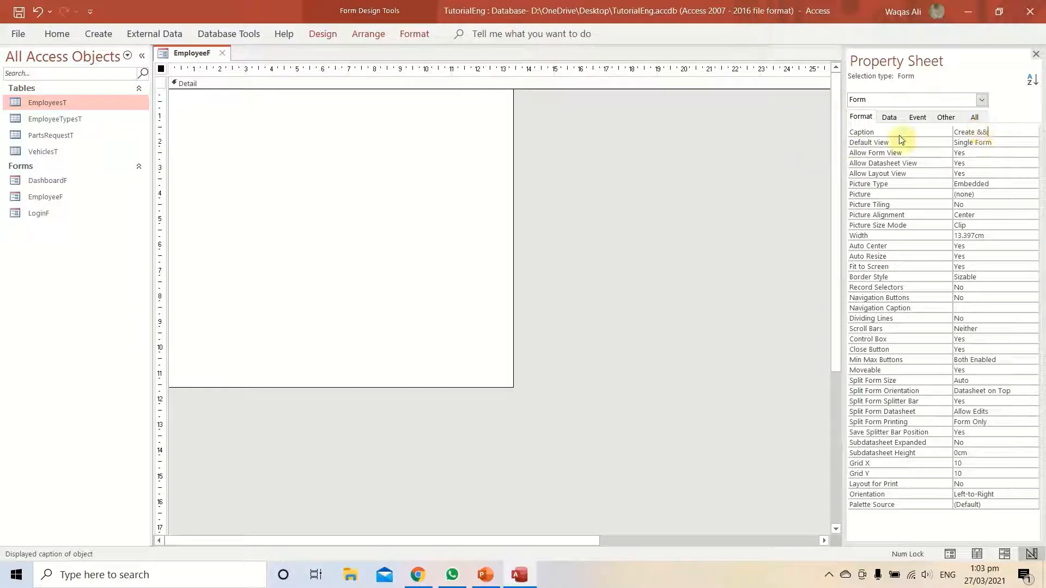
text(&&)
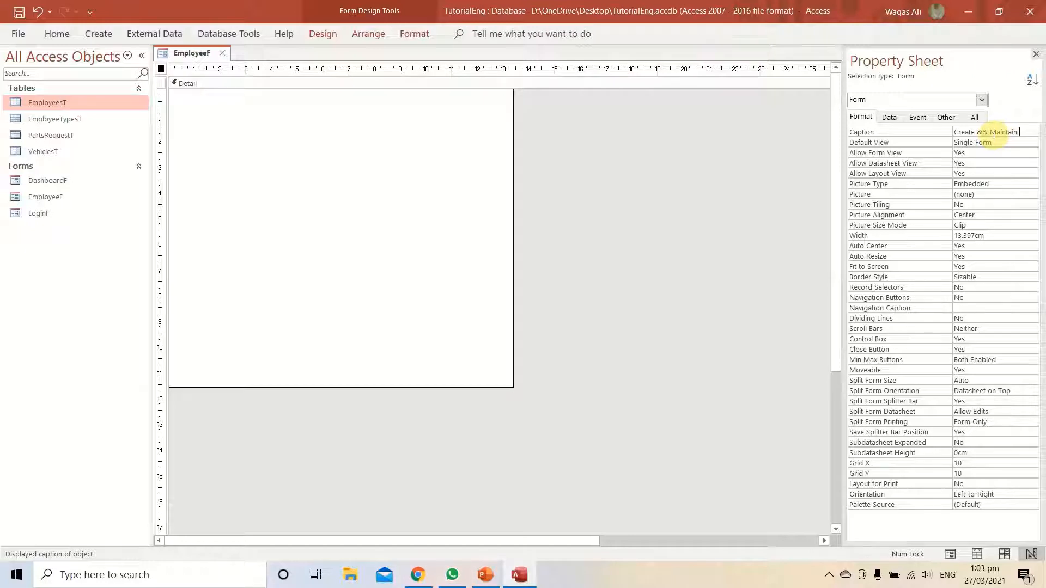
text(Emplo)
text(yees (Or)
key(Return)
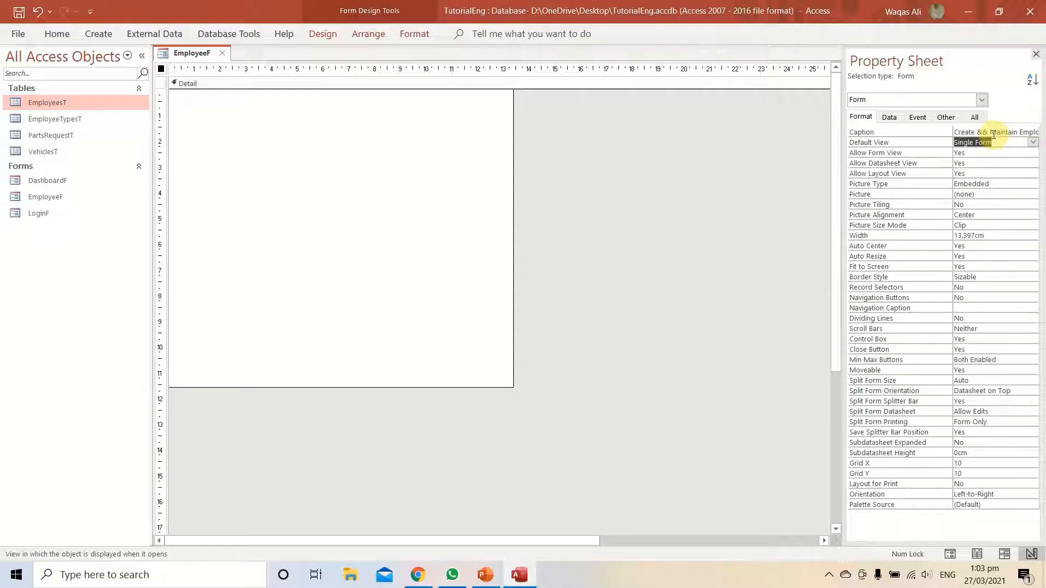
Check the caption in the form's title bar in Form view, and return to Design view.
click(189, 57)
right_click(189, 56)
click(234, 123)
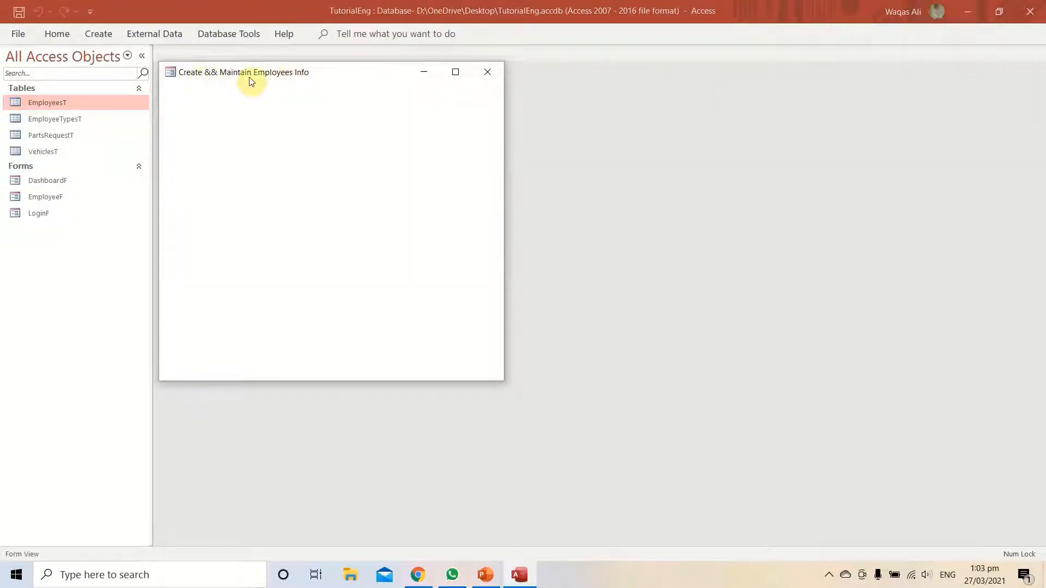
right_click(333, 72)
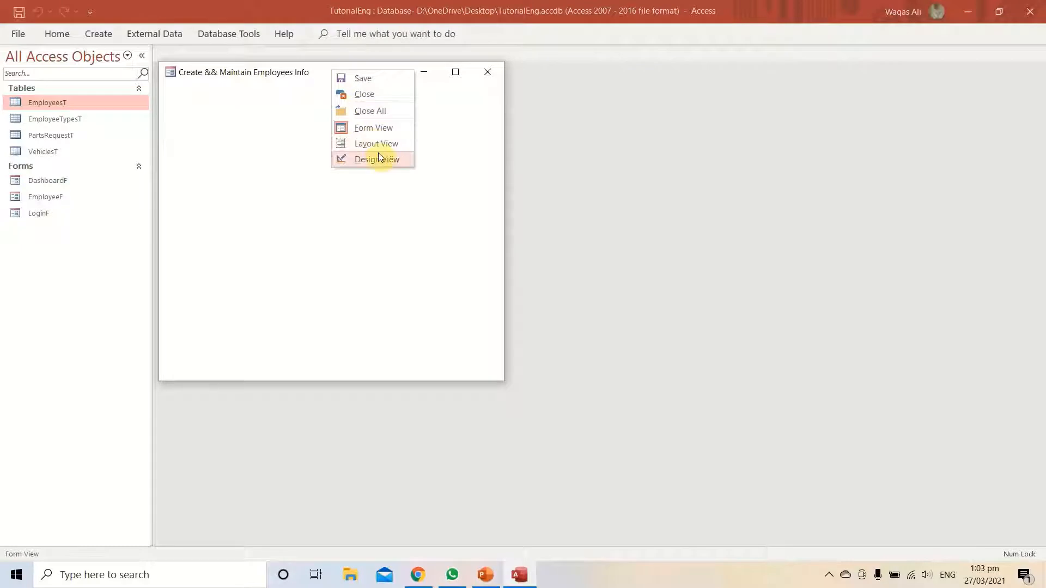
click(380, 158)
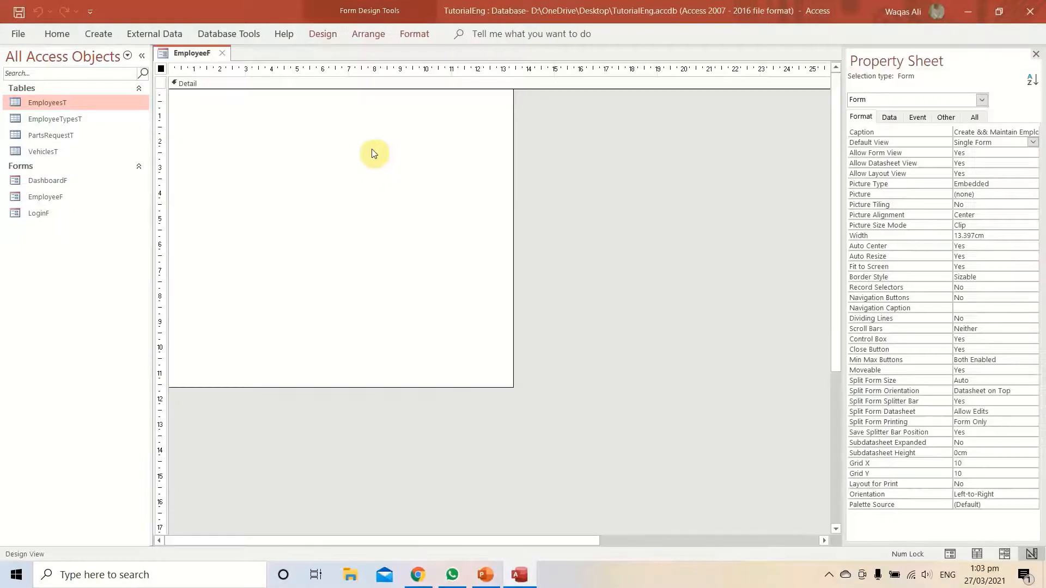
Correct the form's caption to "Create & Maintain Employees Info" with a single ampersand and check it in Form view.
click(984, 132)
click(984, 143)
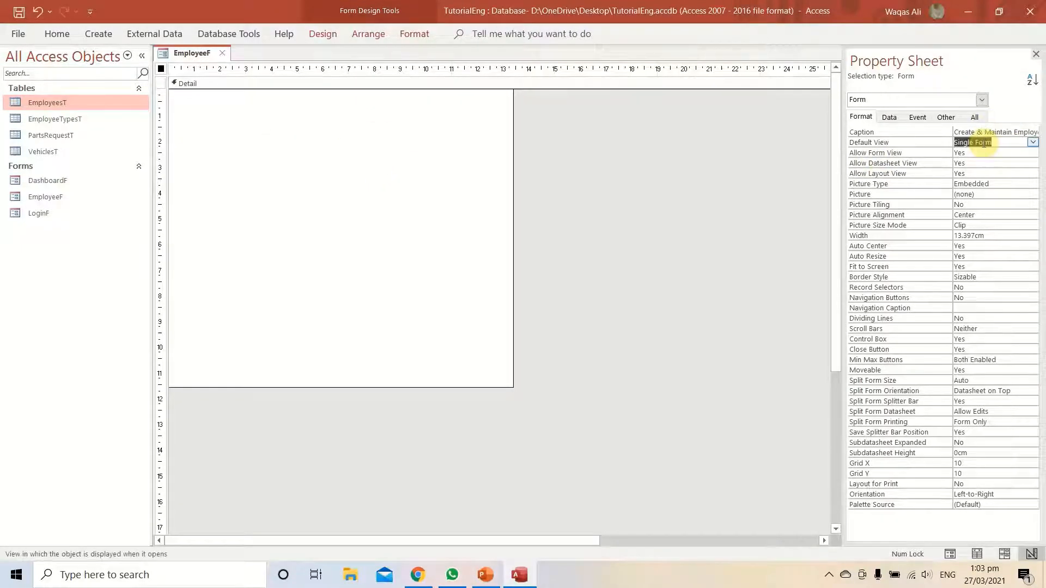
right_click(180, 57)
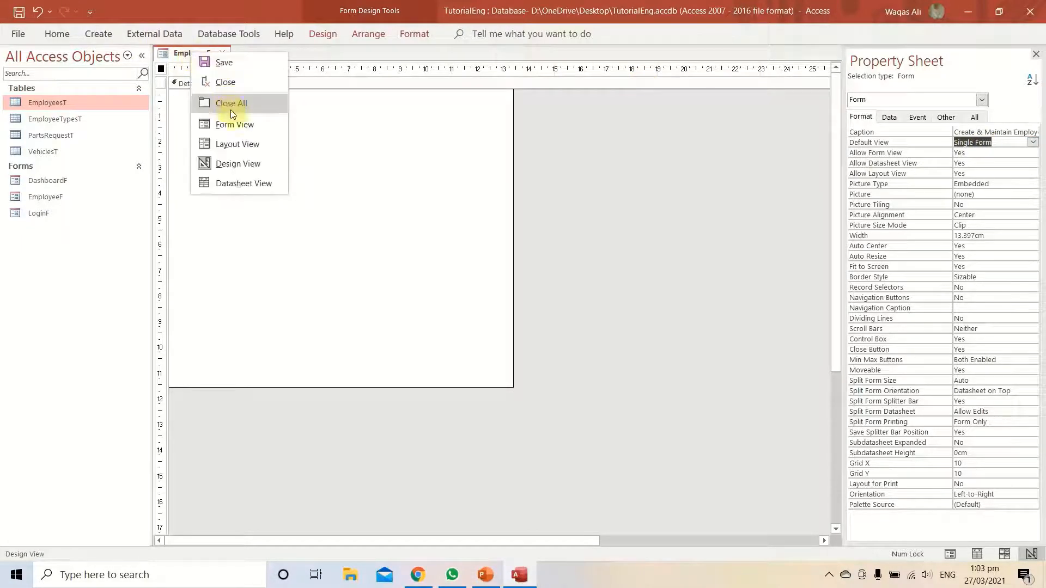
click(231, 106)
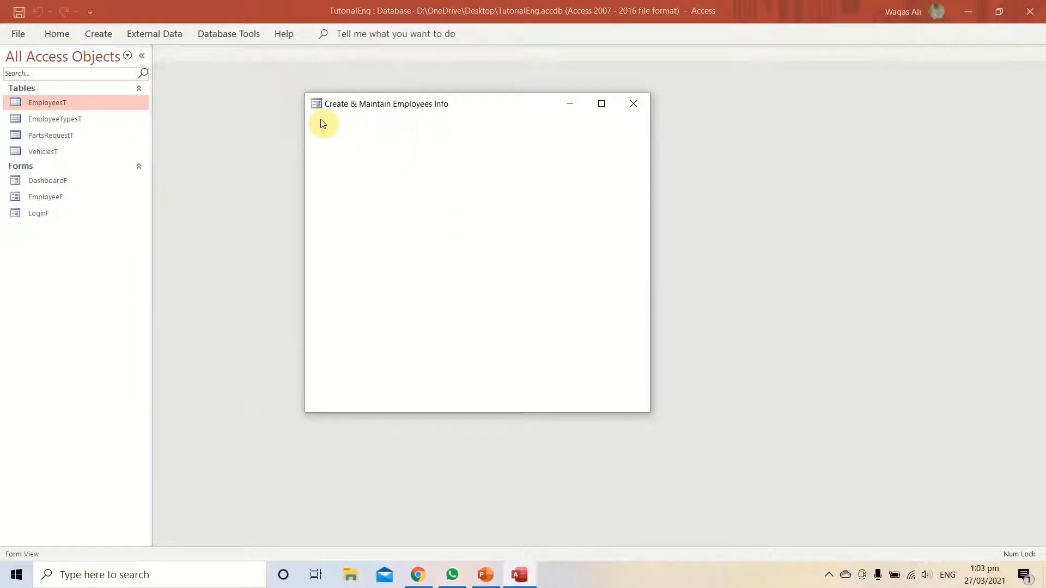
right_click(467, 161)
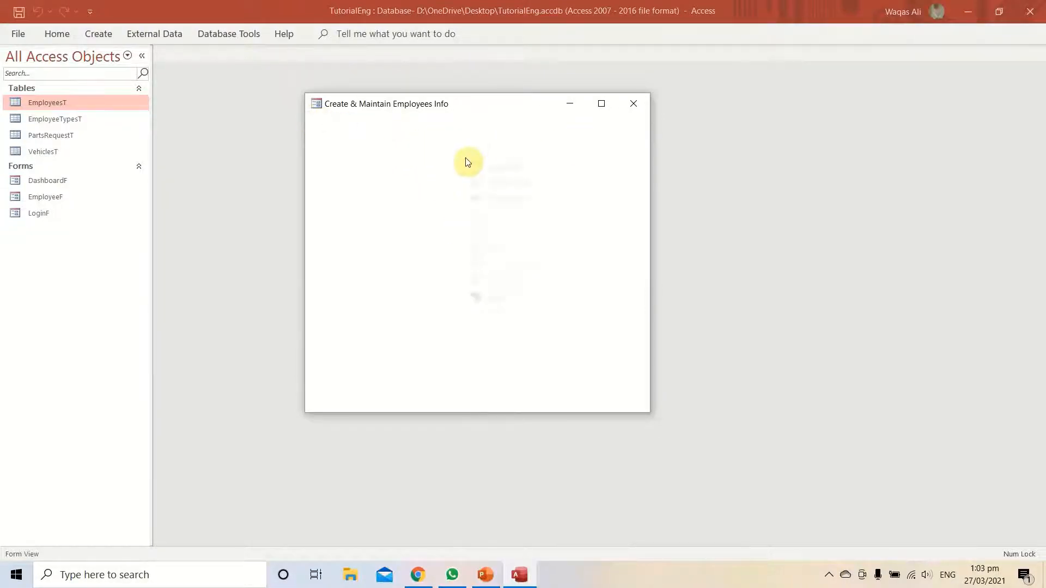
click(495, 199)
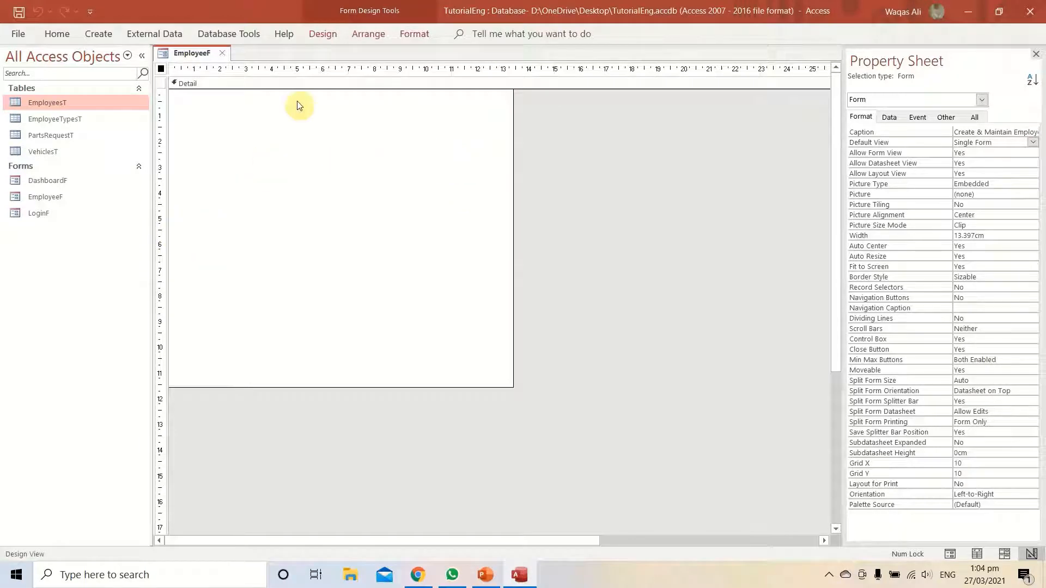
Open the DashboardF form in Design view.
click(319, 33)
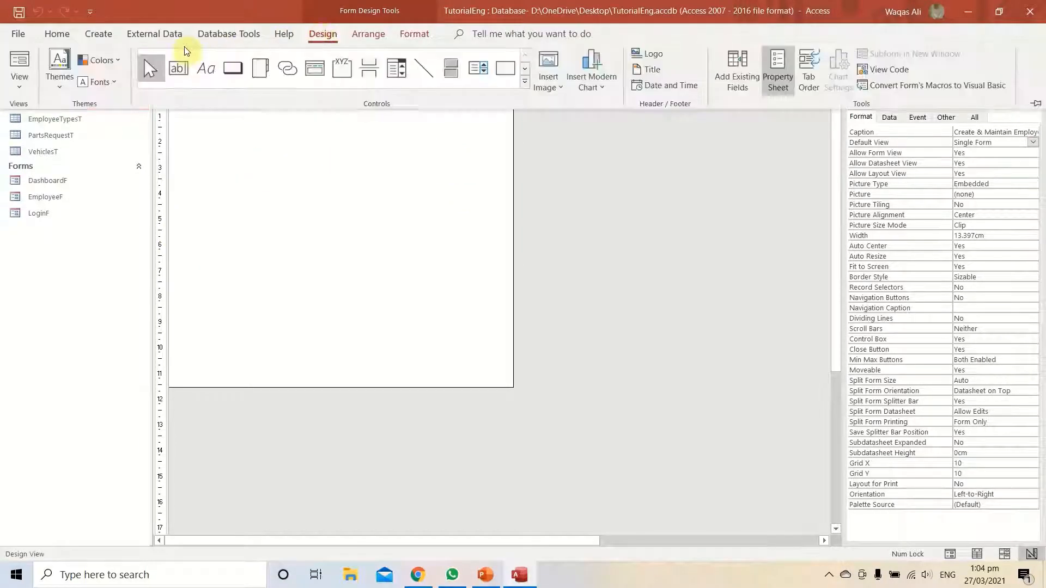
click(215, 216)
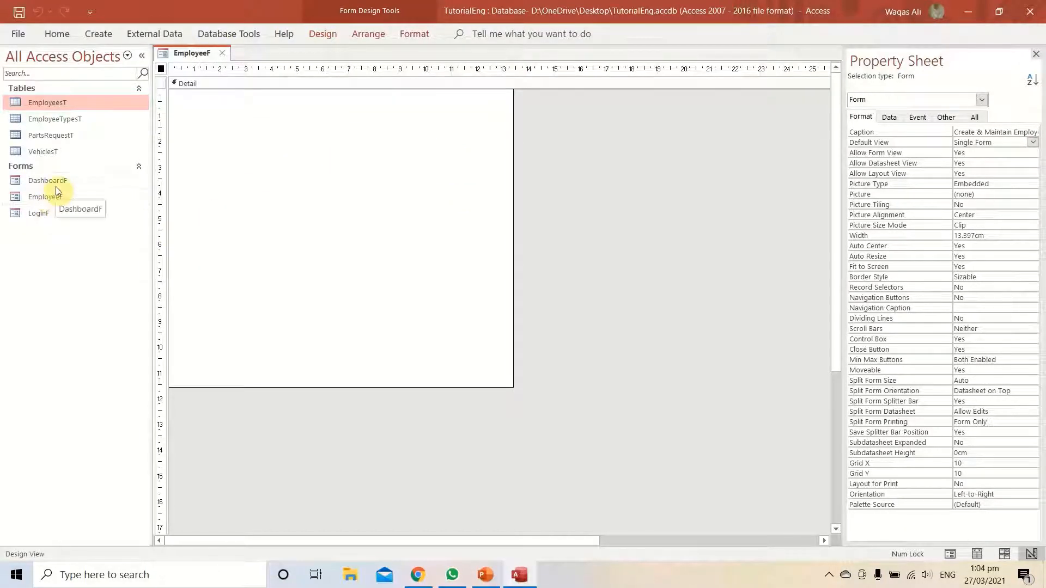
right_click(56, 186)
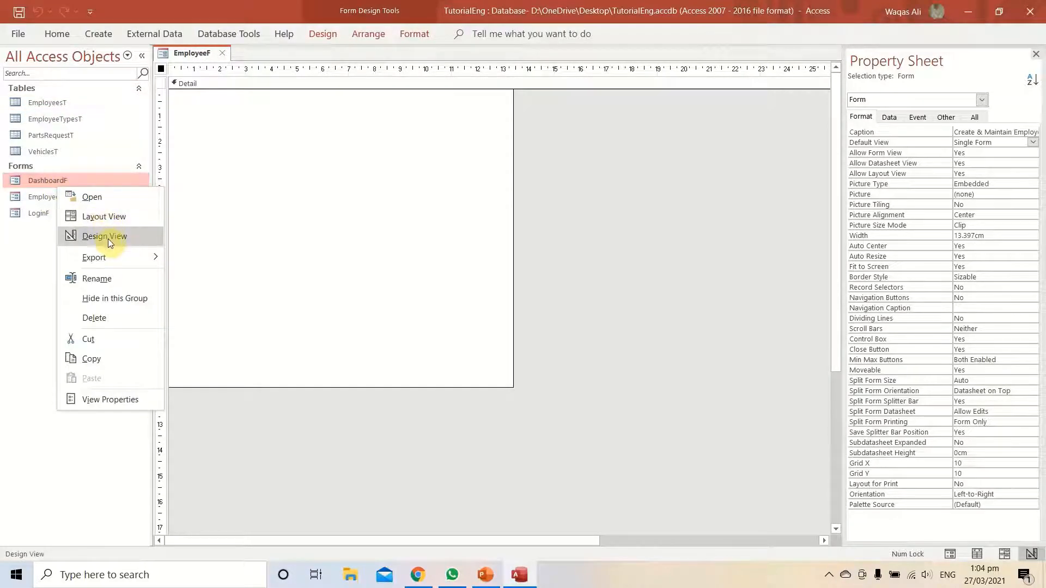
click(107, 239)
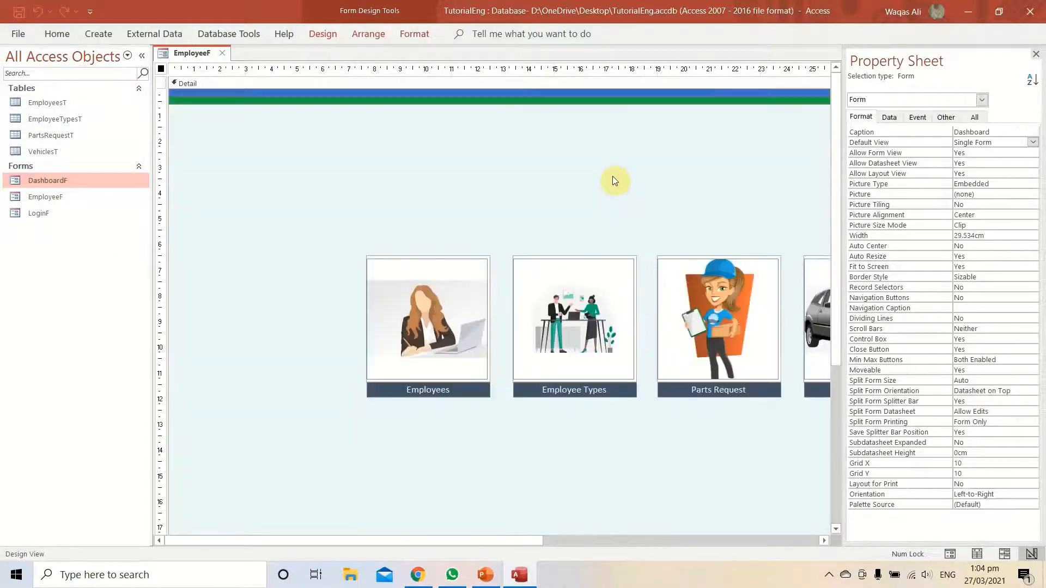
Duplicate DashboardF's blue and green header bars into the empty space above the pictures and set the copy's width to 10 cm.
drag(664, 114, 642, 90)
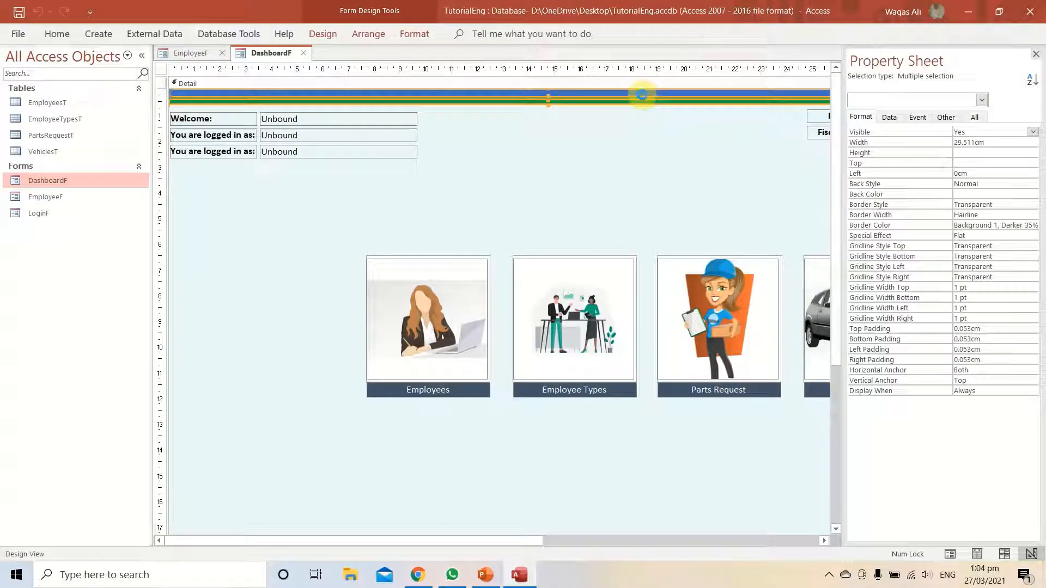
key(ctrl+v)
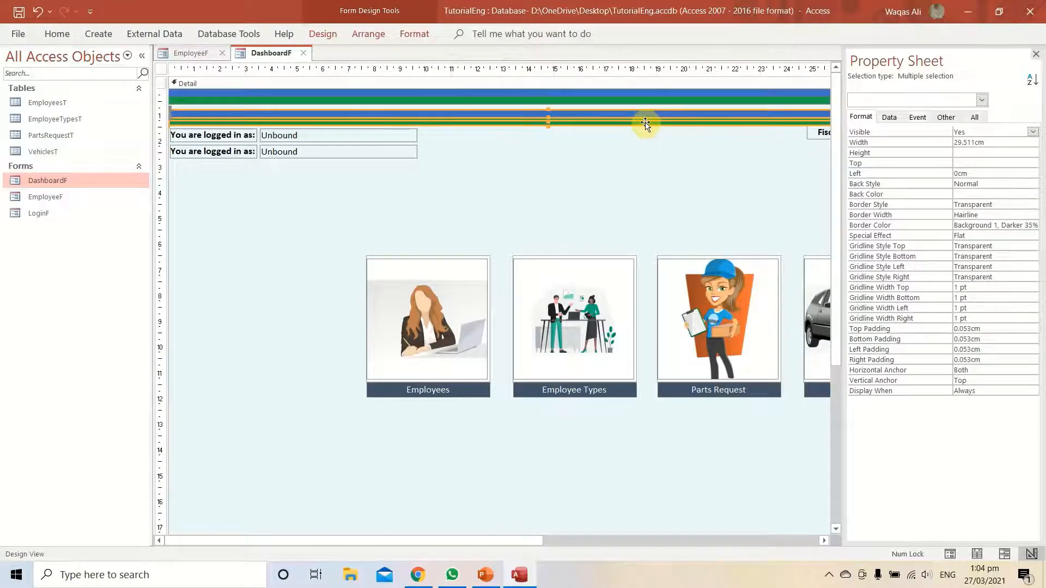
drag(639, 131, 675, 209)
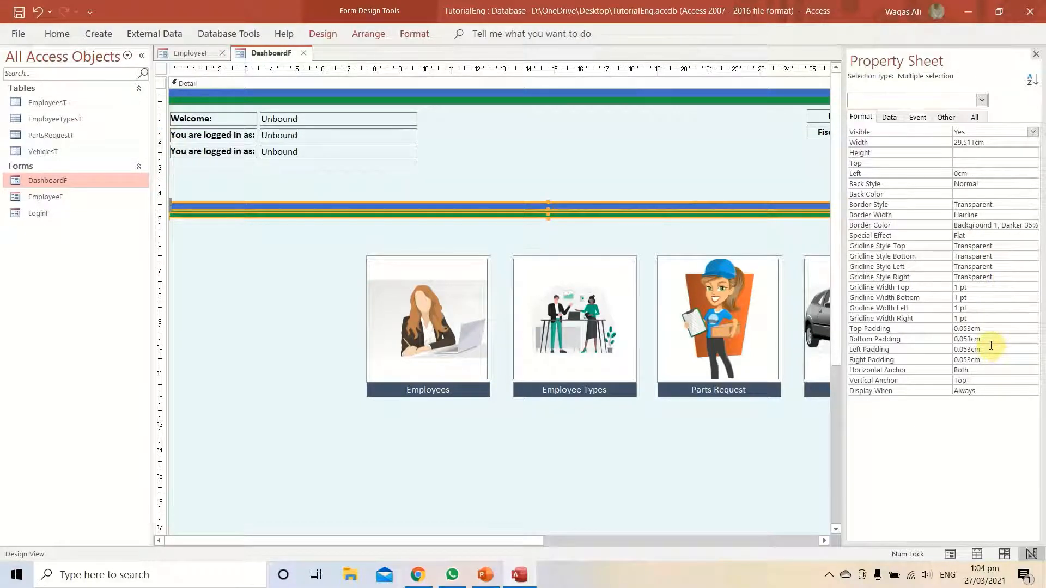
drag(998, 144, 939, 143)
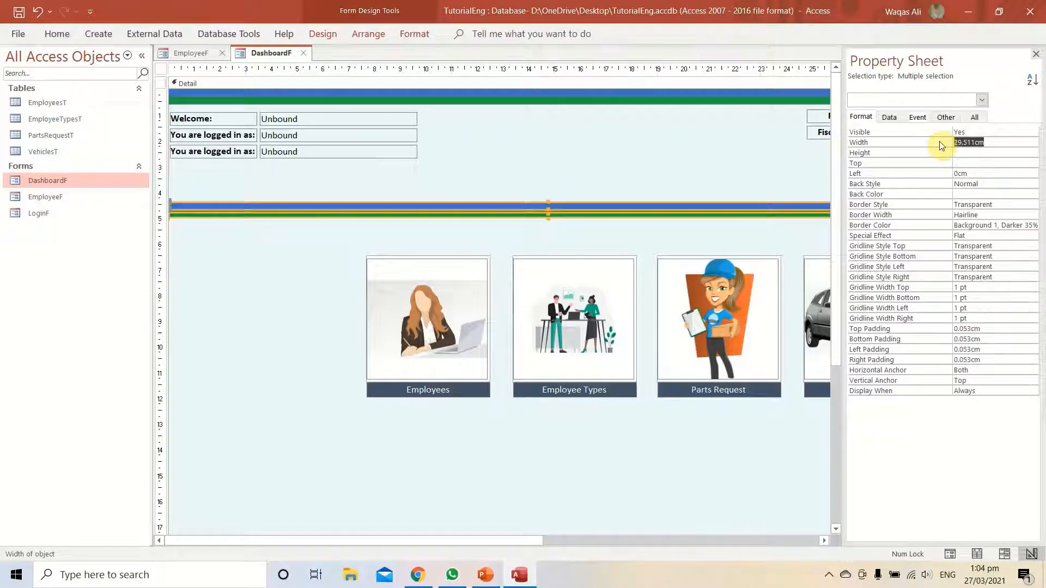
text(10)
key(Return)
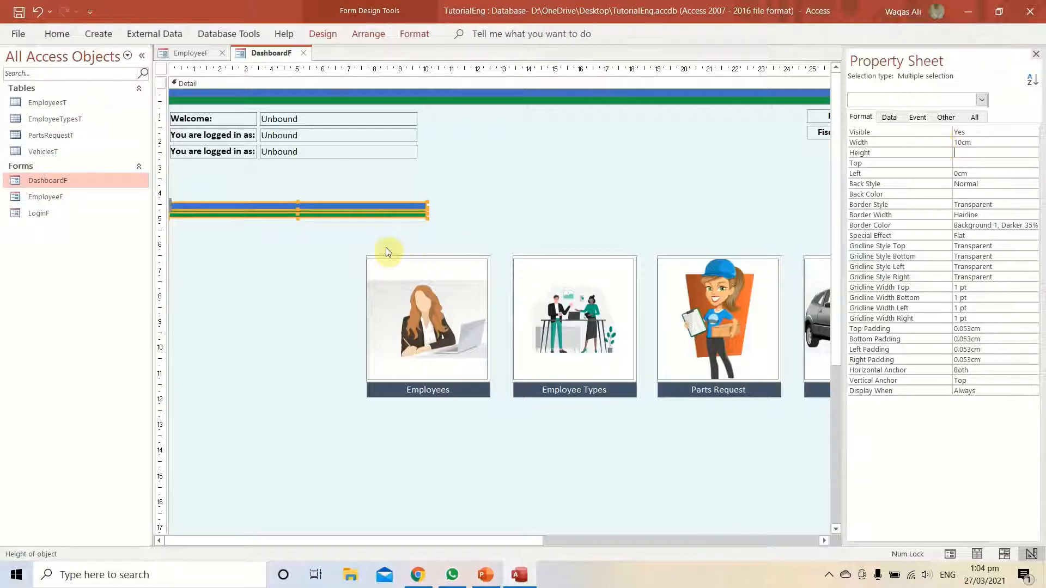
Cut the copied bars from DashboardF, paste them into EmployeeF's Detail section and stretch them to the form's full width.
right_click(349, 212)
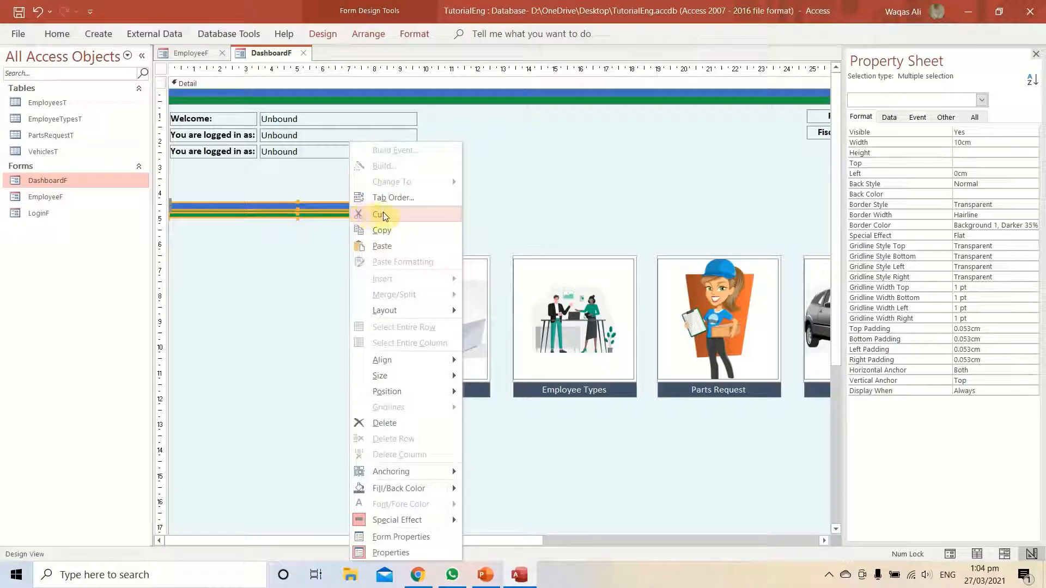
click(383, 214)
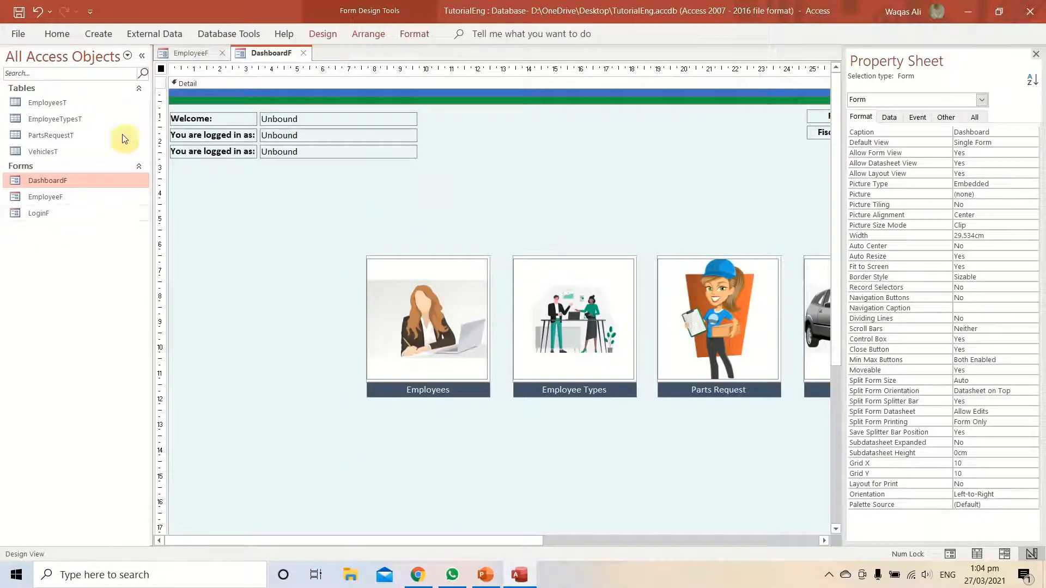
click(188, 54)
click(317, 143)
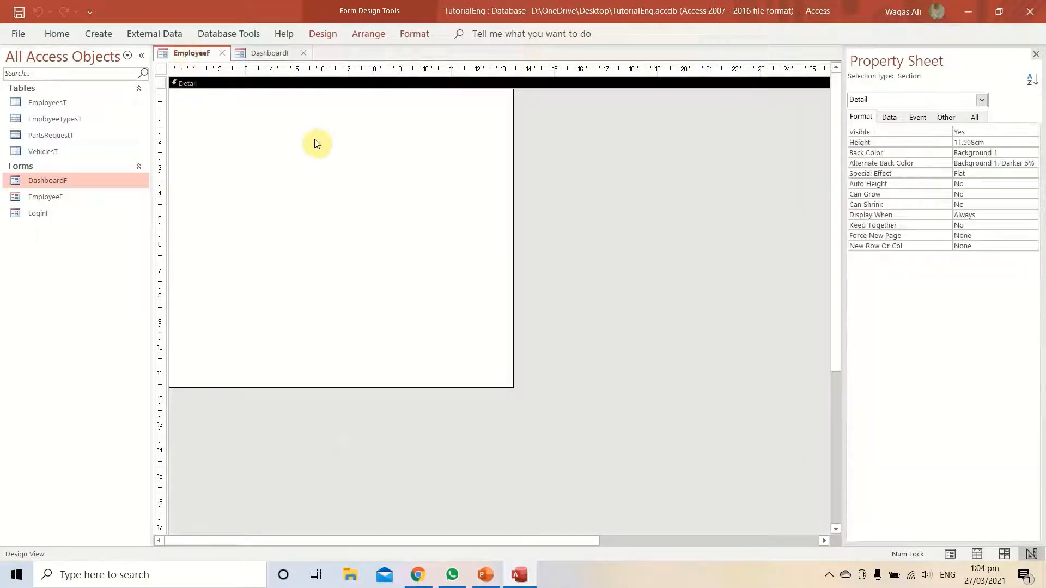
key(ctrl+v)
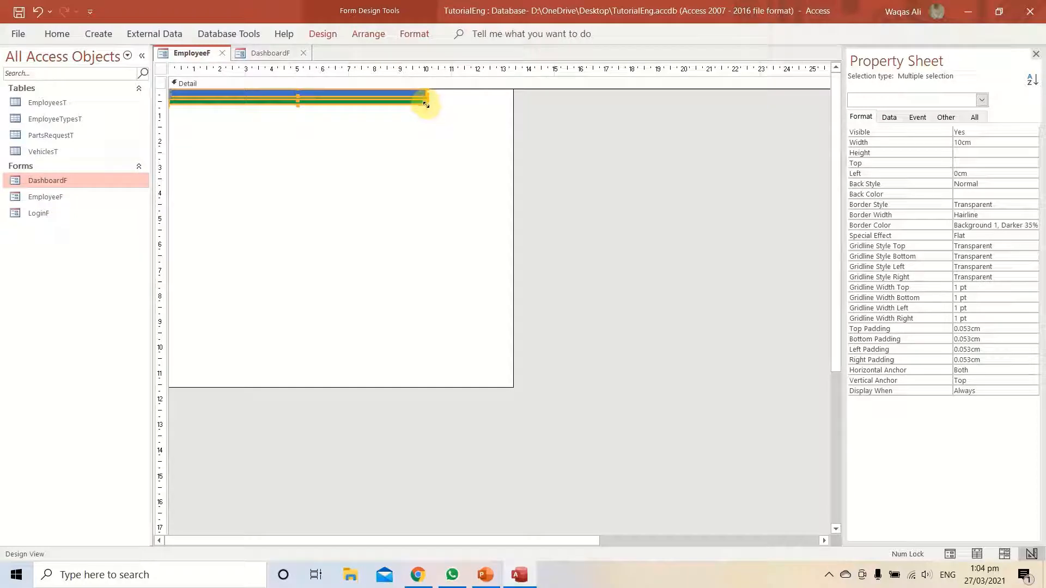
drag(426, 103, 509, 116)
click(449, 163)
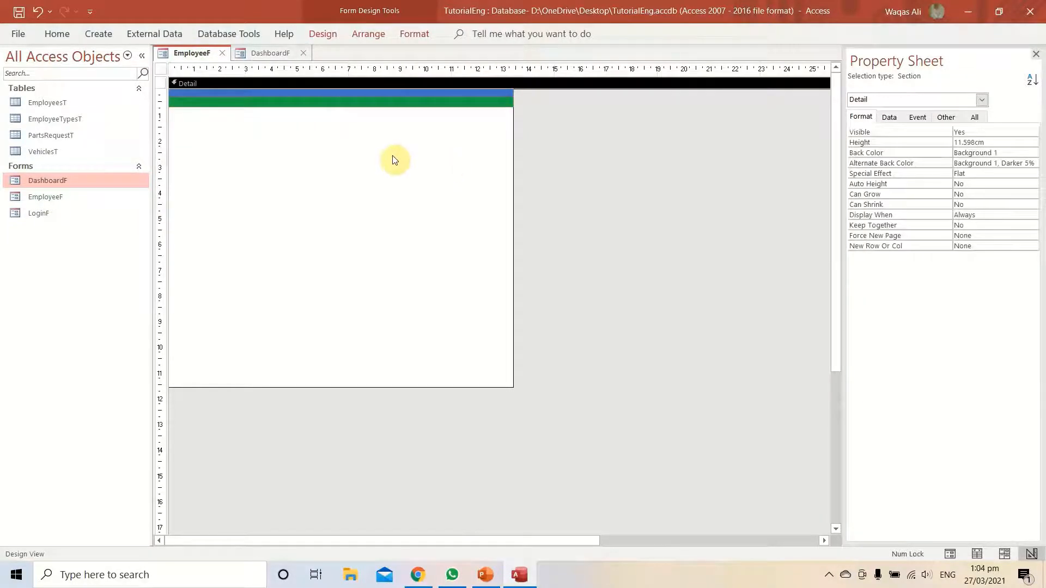
Move EmployeeF's green bar up to 0.19 cm from the top and reduce its height to about 0.32 cm.
click(401, 103)
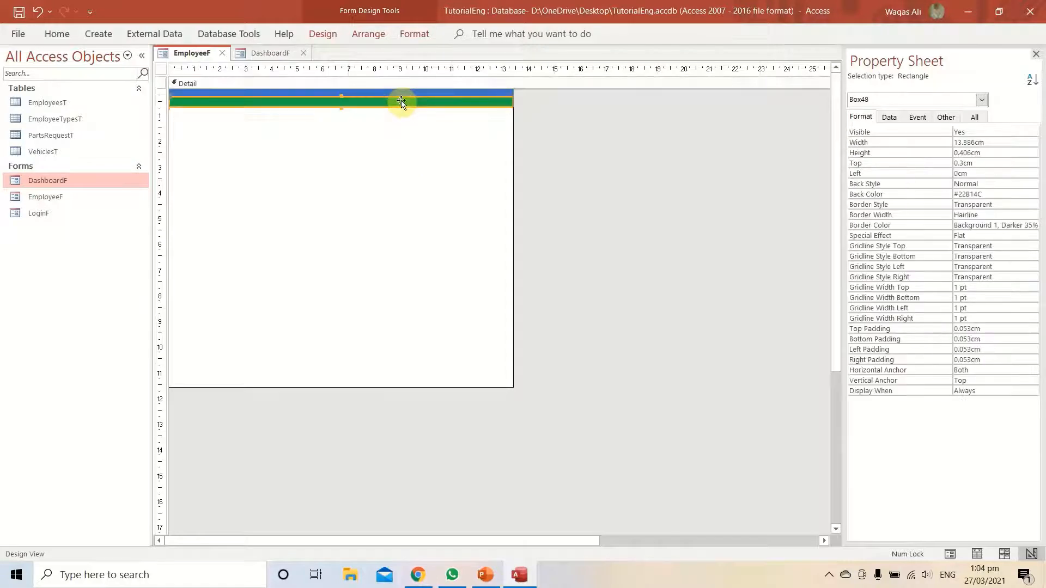
key(Up)
key(Up)
key(Up)
key(Up)
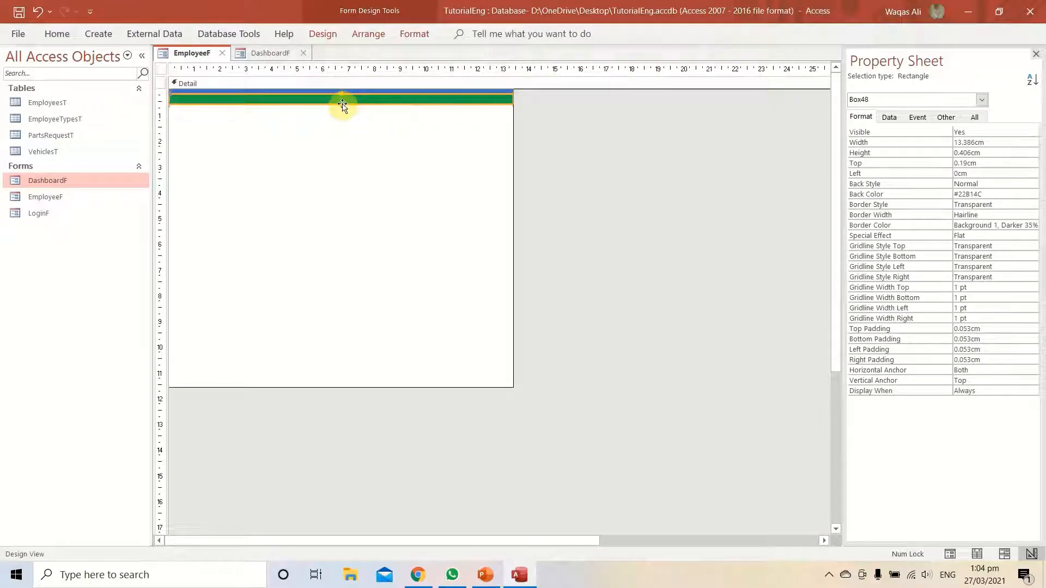
drag(340, 104, 341, 102)
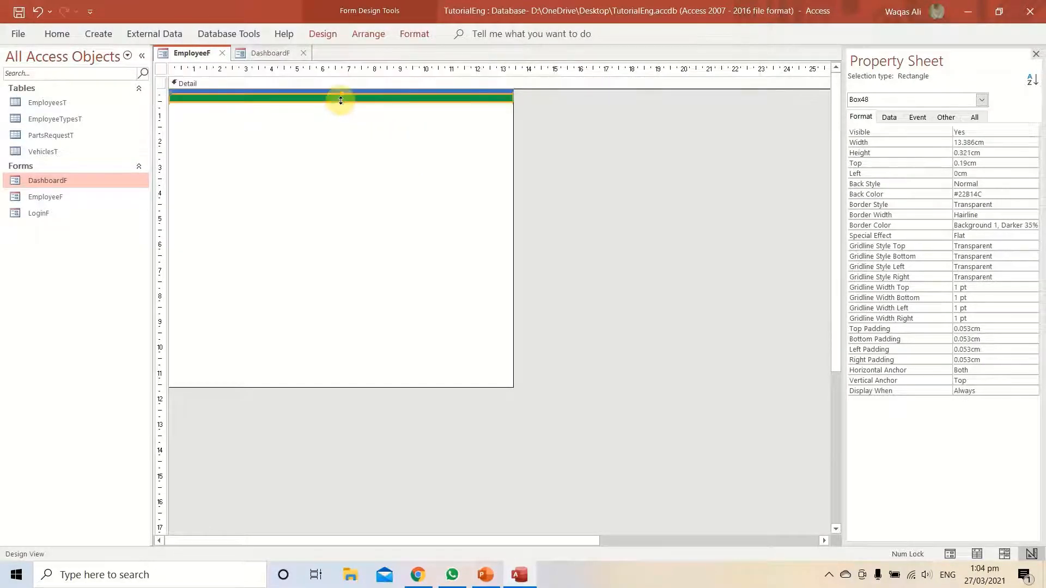
click(352, 128)
click(322, 34)
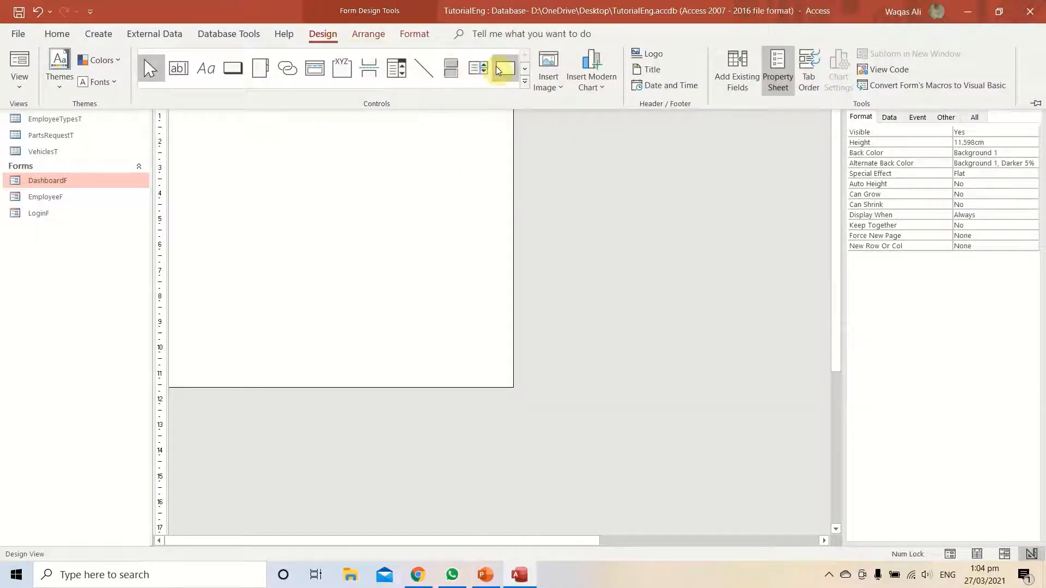
click(333, 183)
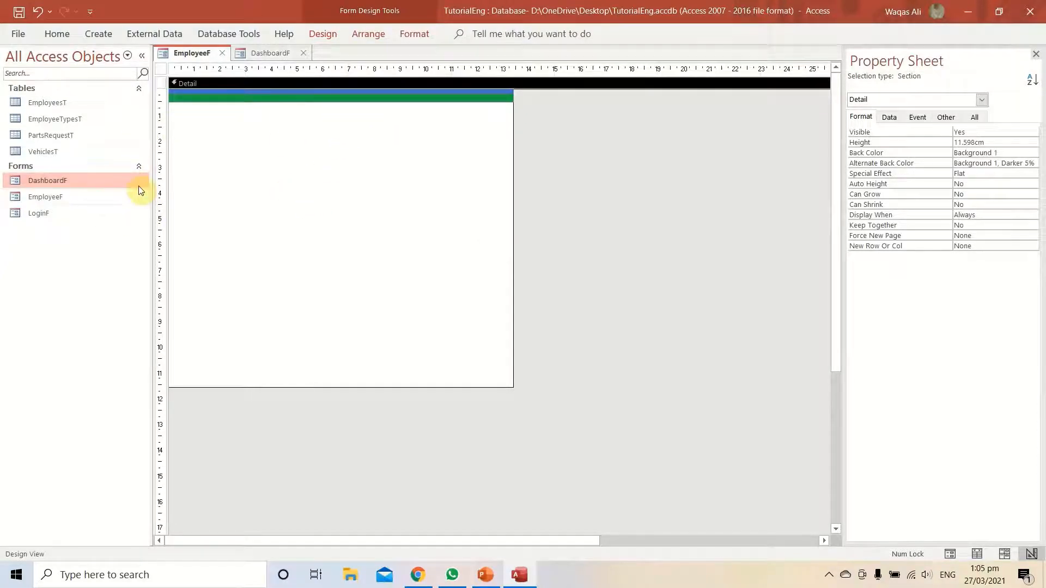
Close the DashboardF form and save its design changes.
click(304, 53)
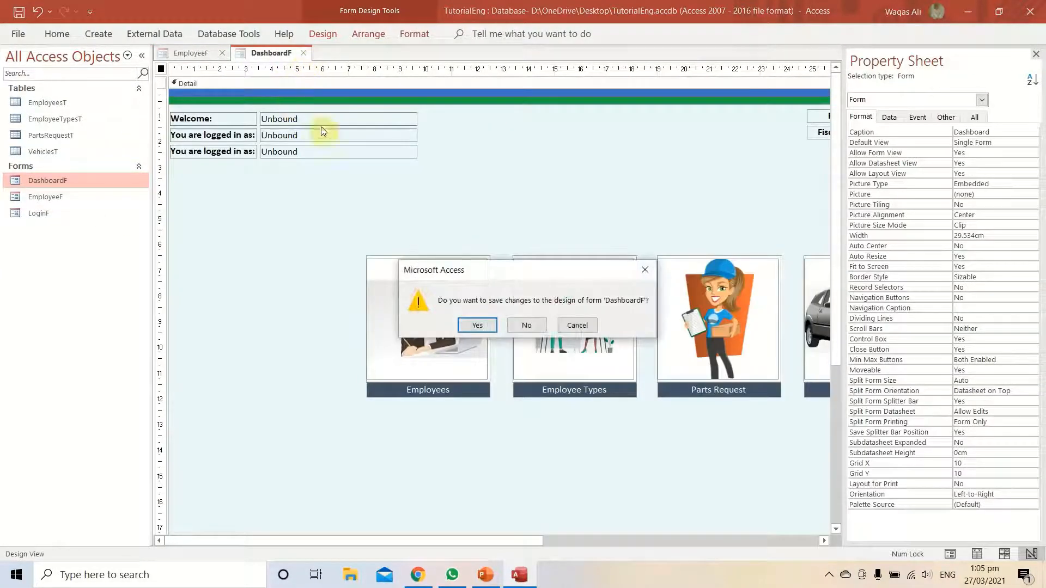
click(477, 325)
Check EmployeeF's header bars in Form view and return the form to Design view.
right_click(188, 53)
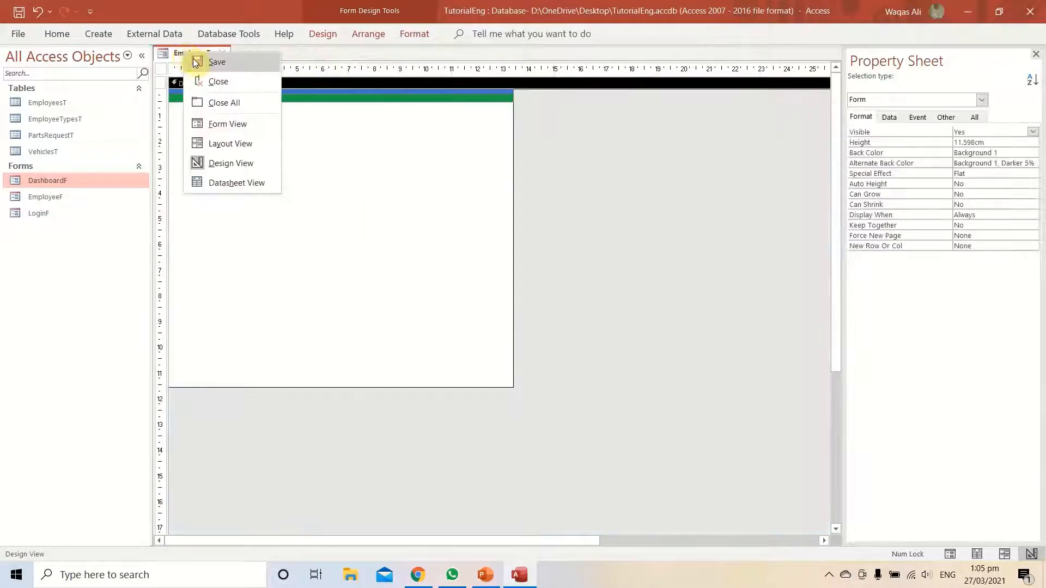
click(221, 127)
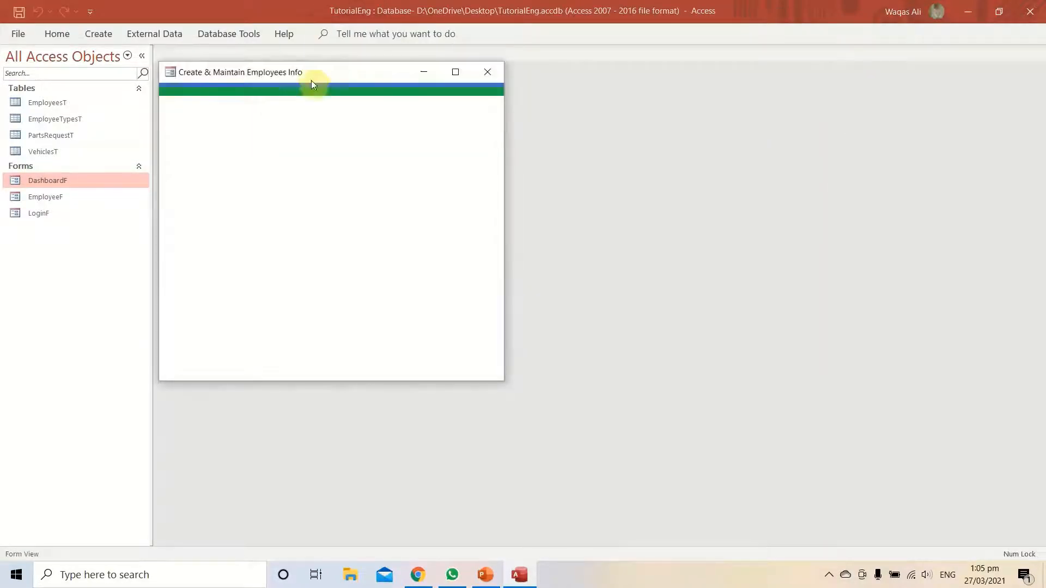
drag(311, 82, 440, 108)
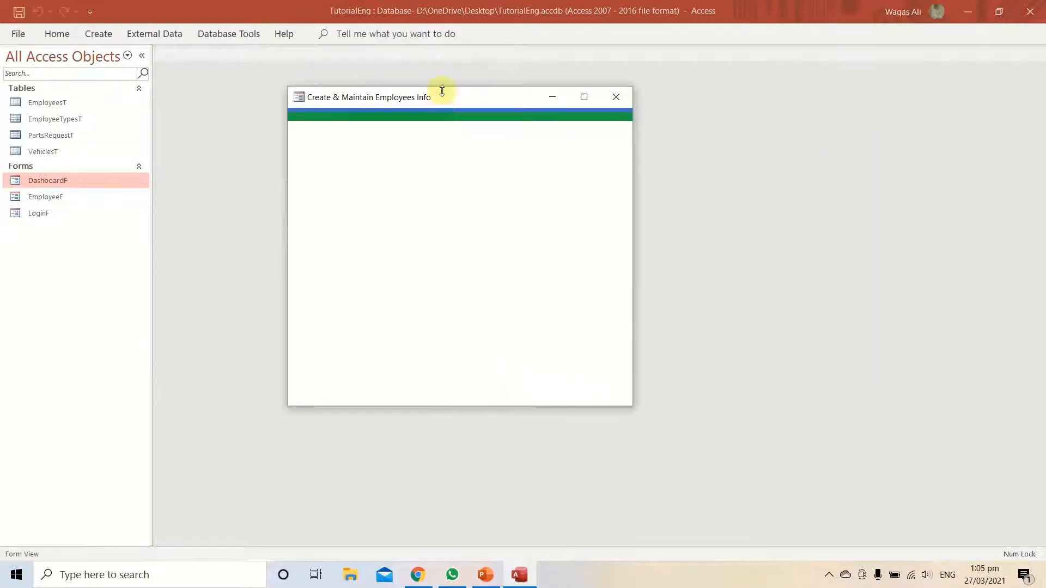
right_click(442, 94)
click(445, 148)
right_click(442, 198)
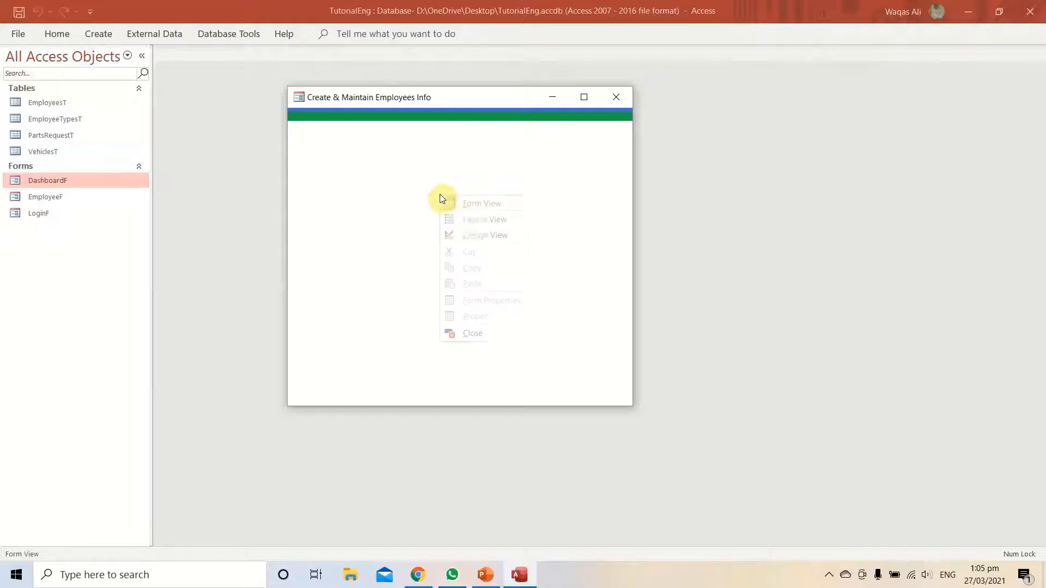
click(488, 240)
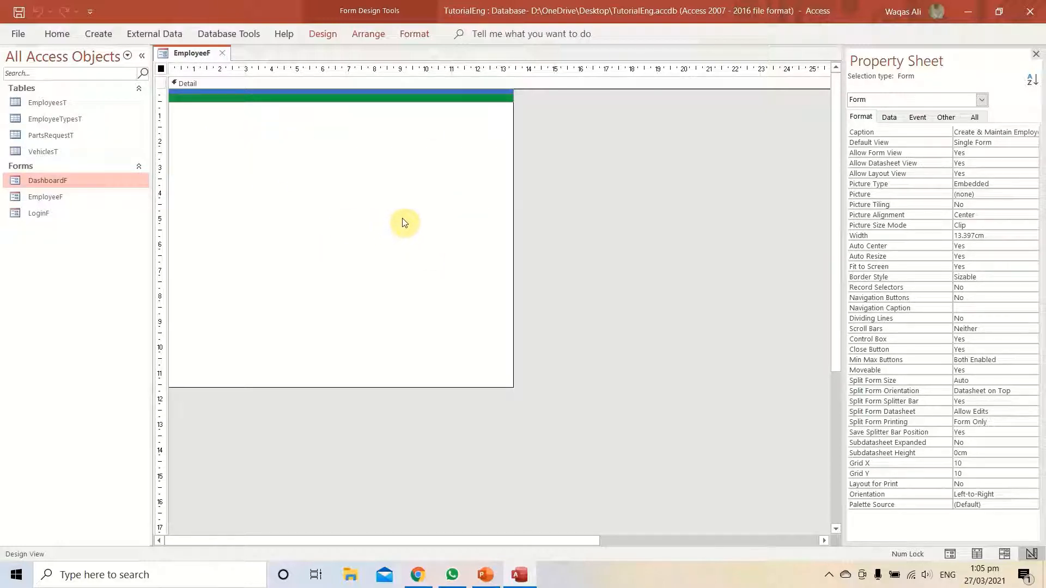
click(891, 119)
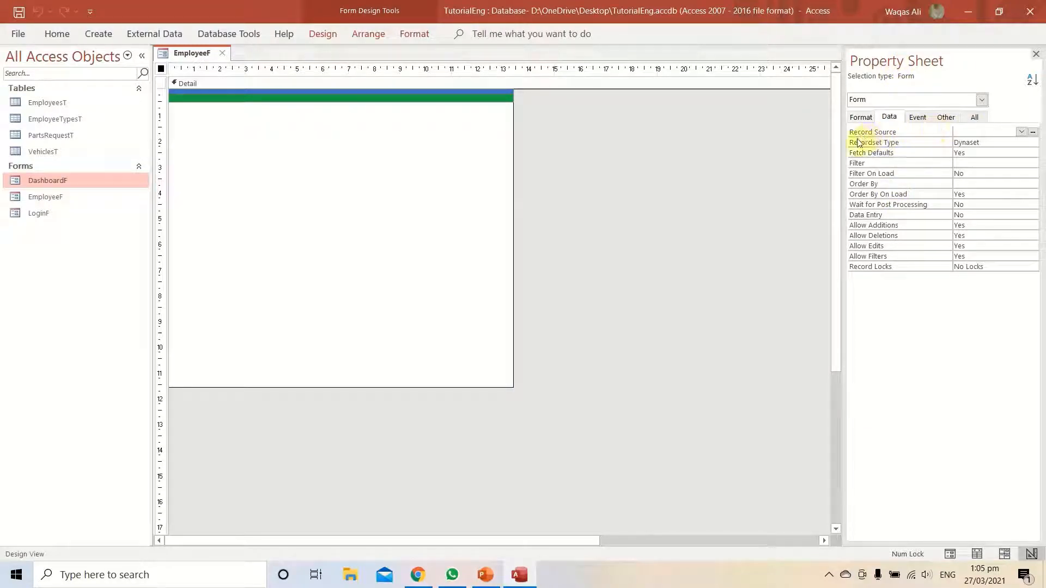
click(1020, 132)
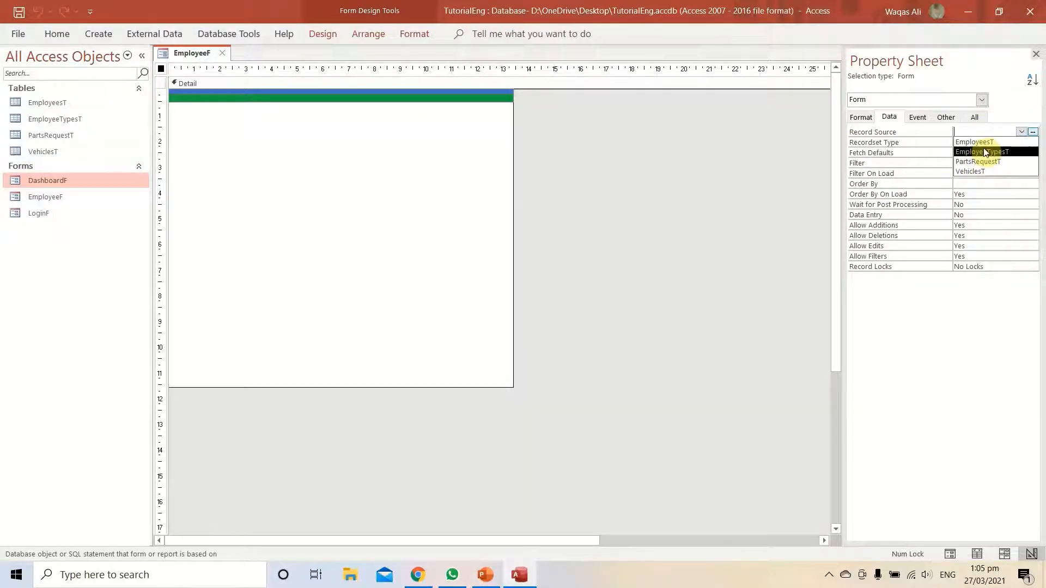
click(1008, 119)
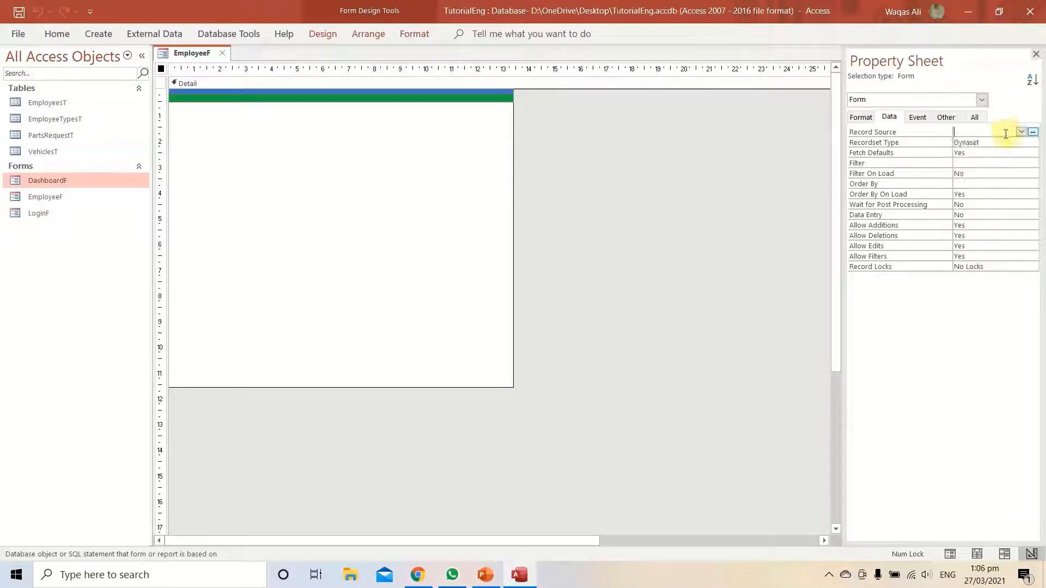
click(1033, 132)
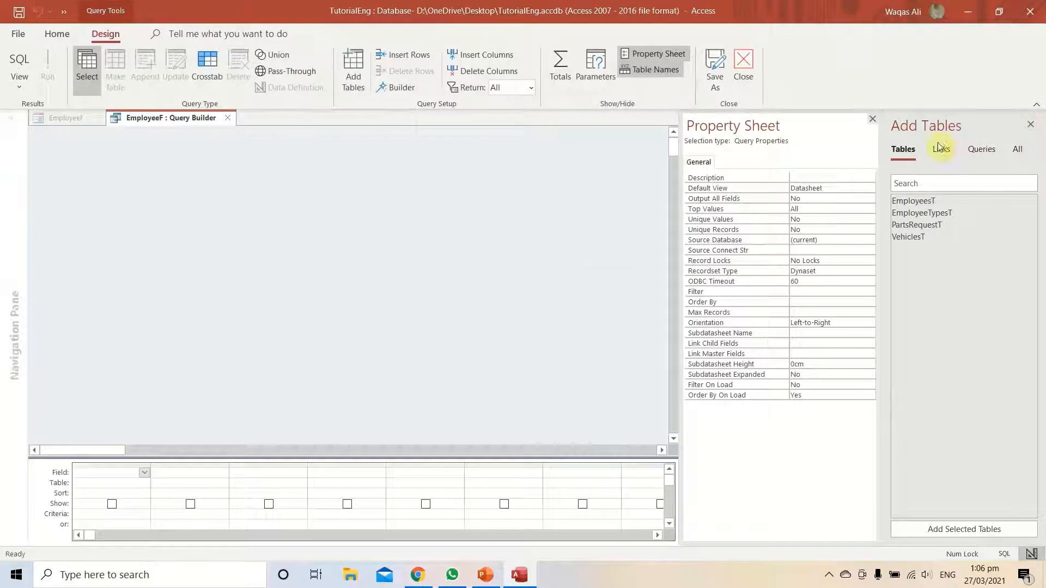
click(872, 119)
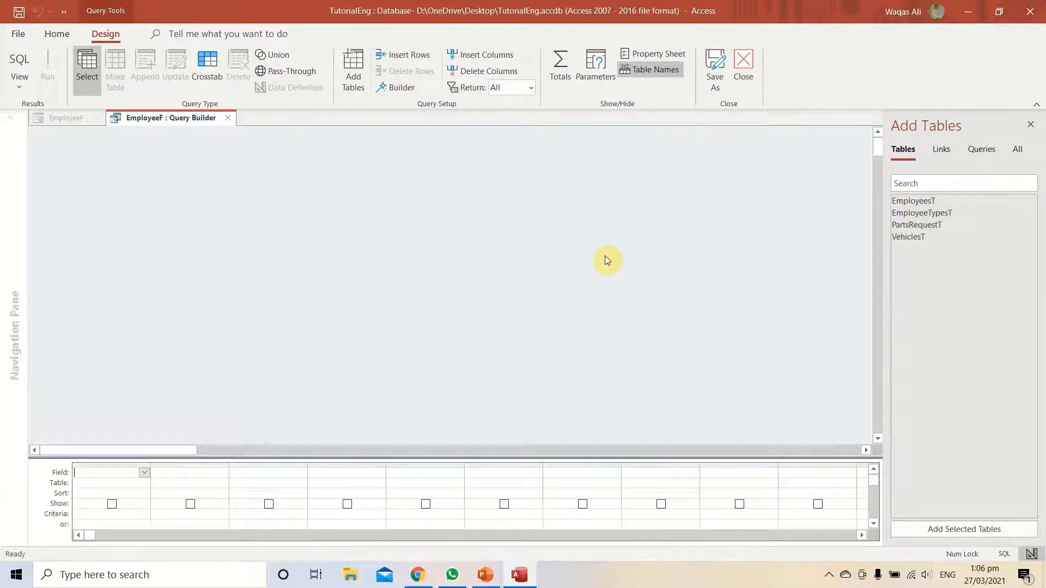
click(228, 119)
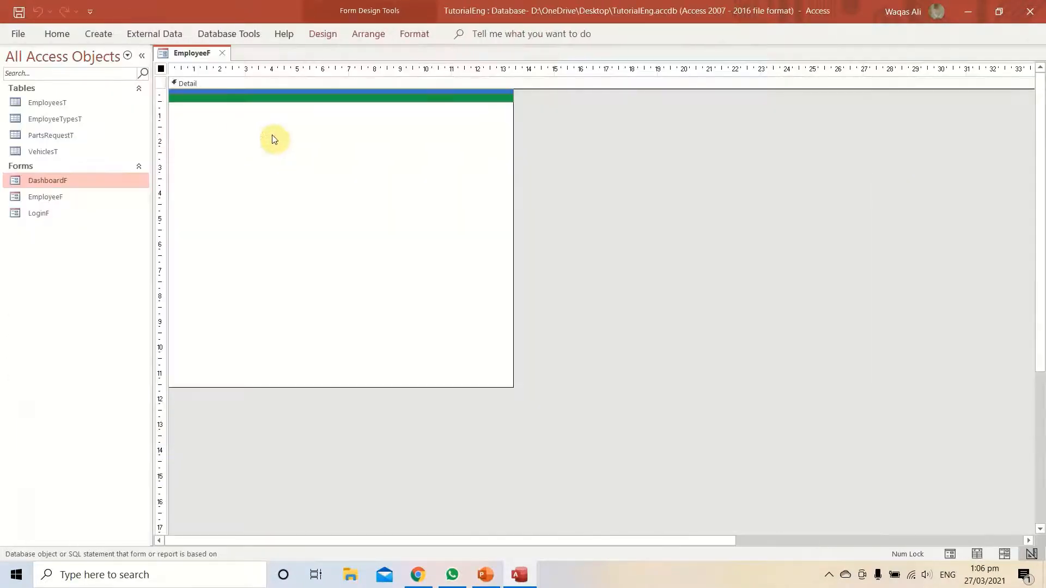
Bring back the form's properties and set EmployeeF's Record Source to the EmployeesT table.
click(329, 35)
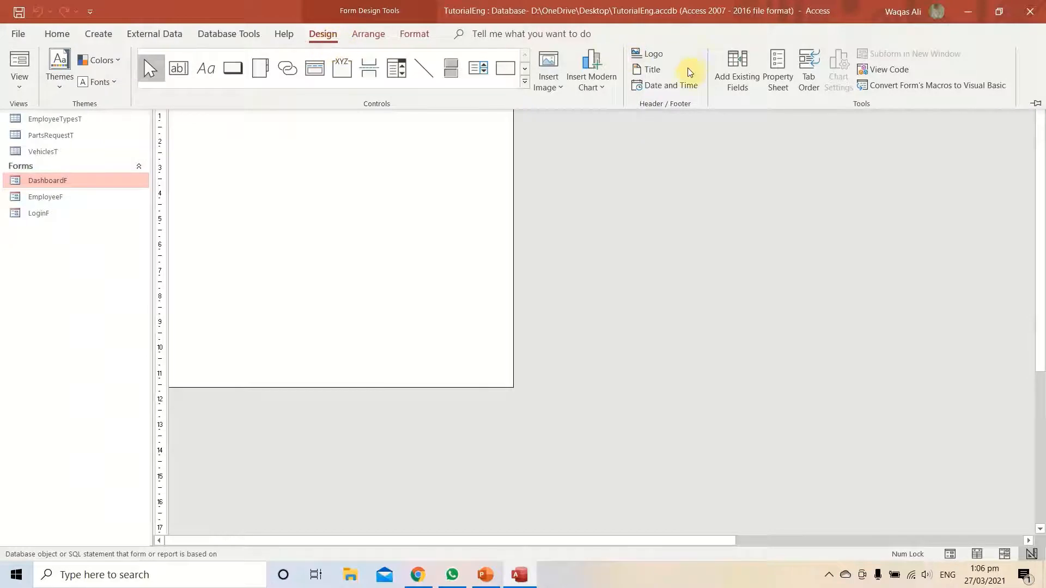
click(786, 77)
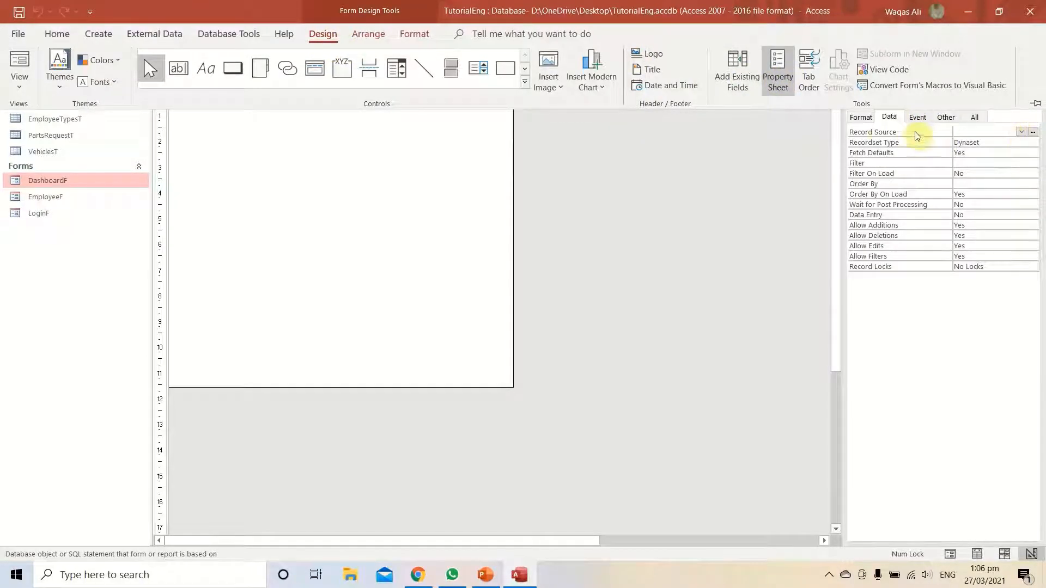
click(1021, 132)
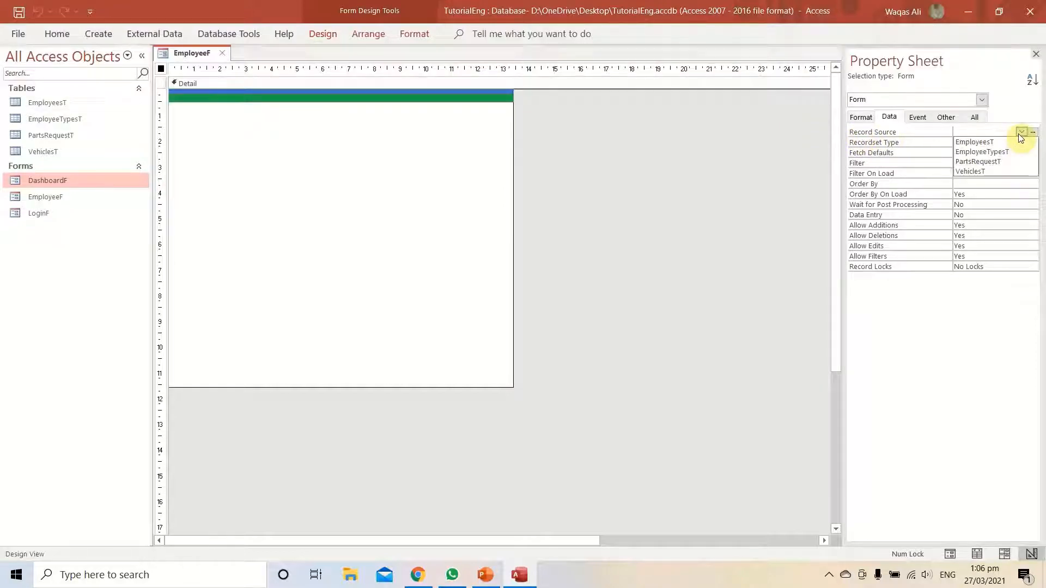
click(989, 142)
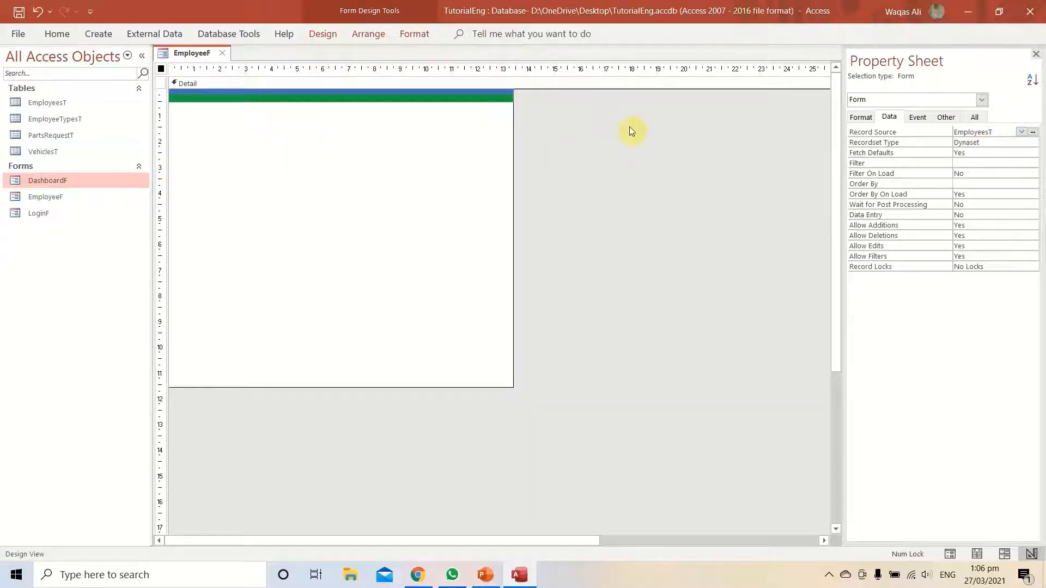
Display the list of existing EmployeesT fields that can be added to EmployeeF.
right_click(166, 56)
key(Escape)
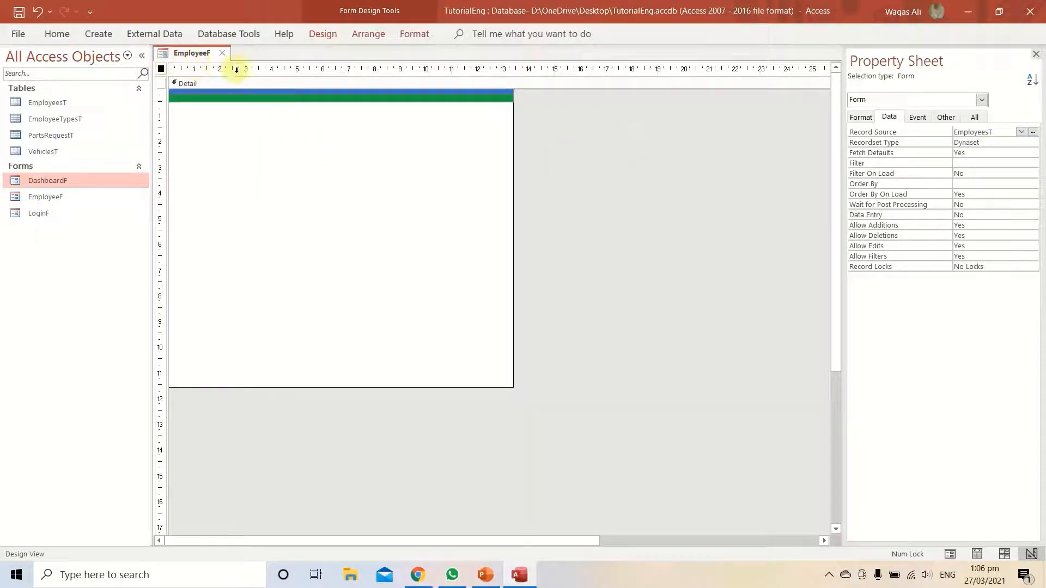
click(335, 37)
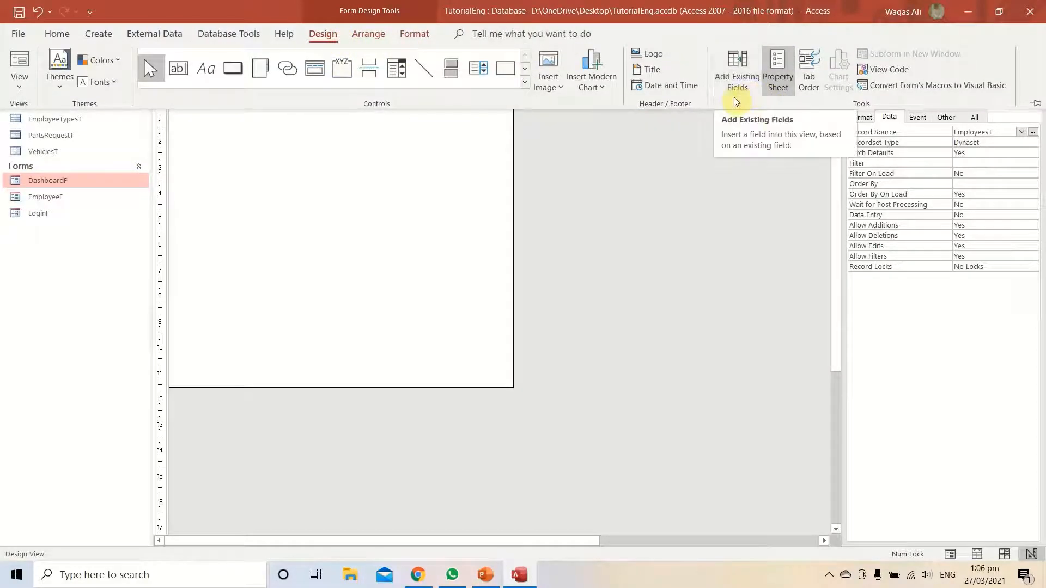
click(744, 61)
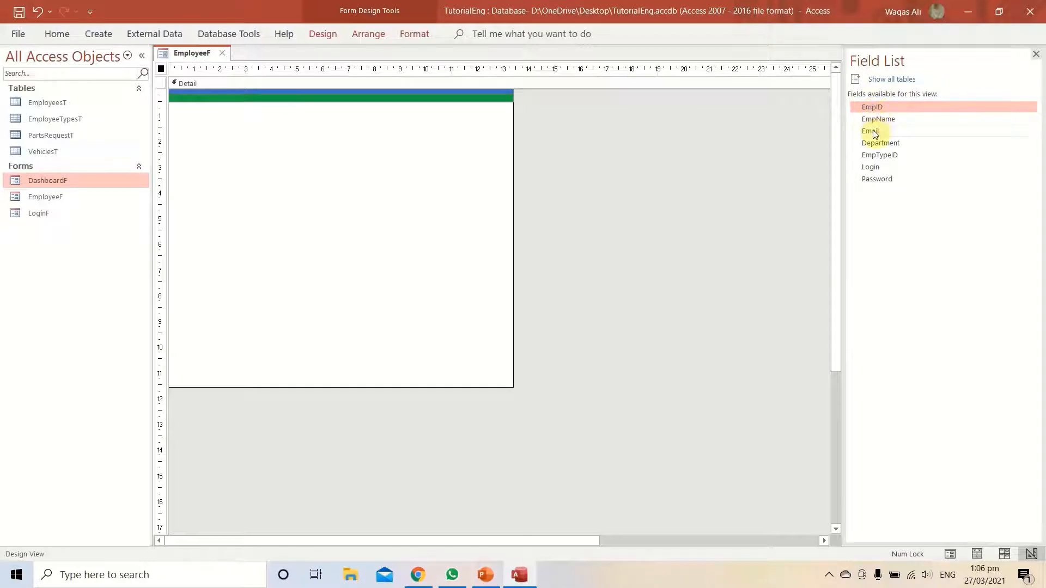
drag(876, 107, 315, 142)
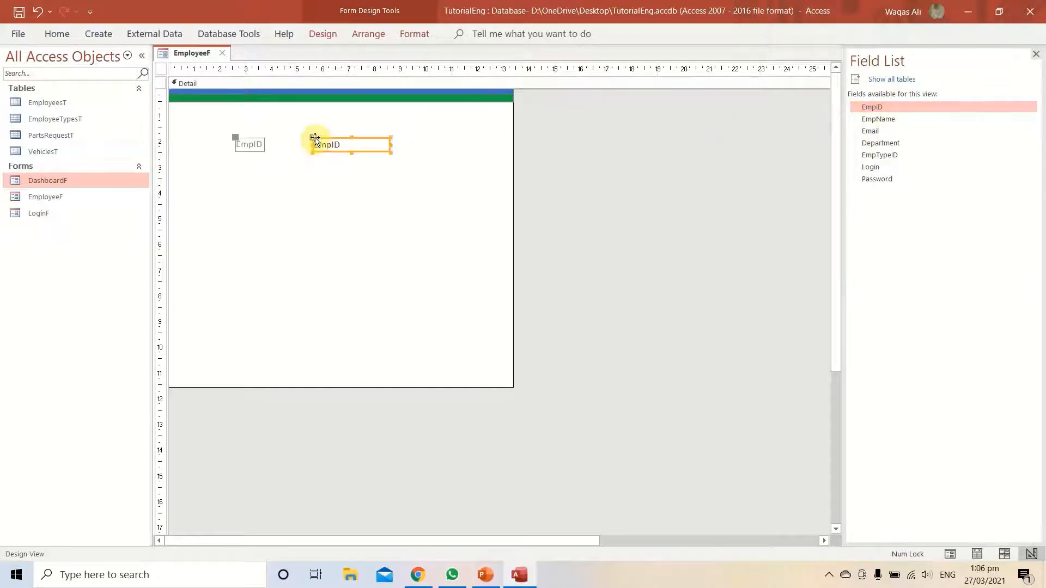
drag(878, 123, 303, 171)
drag(424, 202, 217, 140)
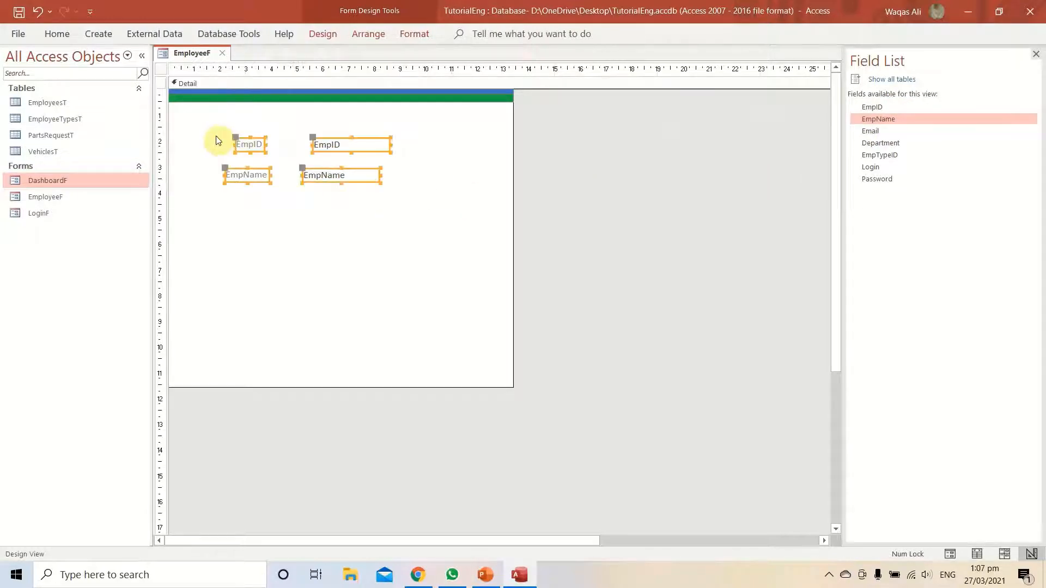
key(Delete)
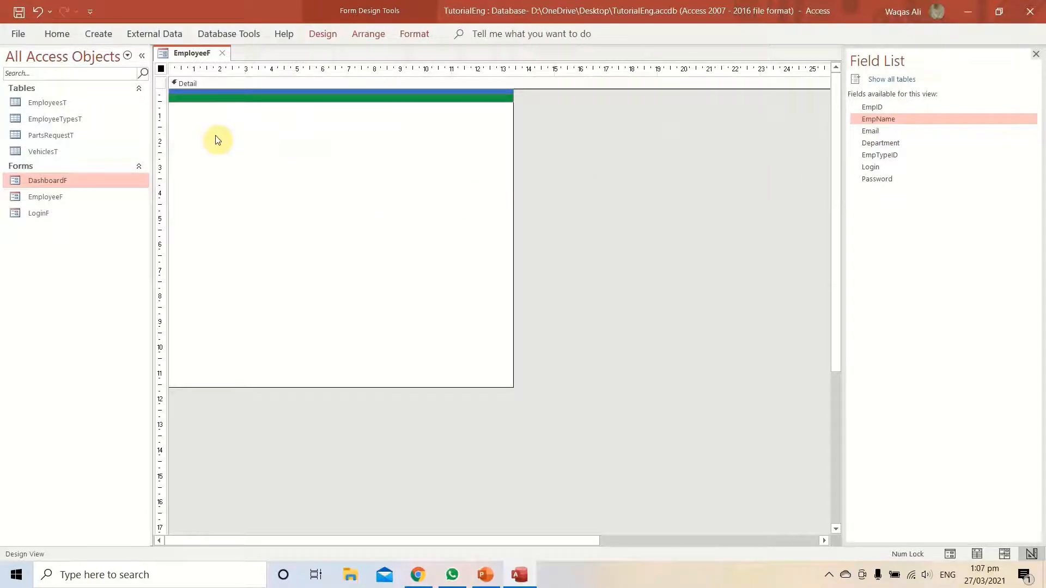
click(883, 108)
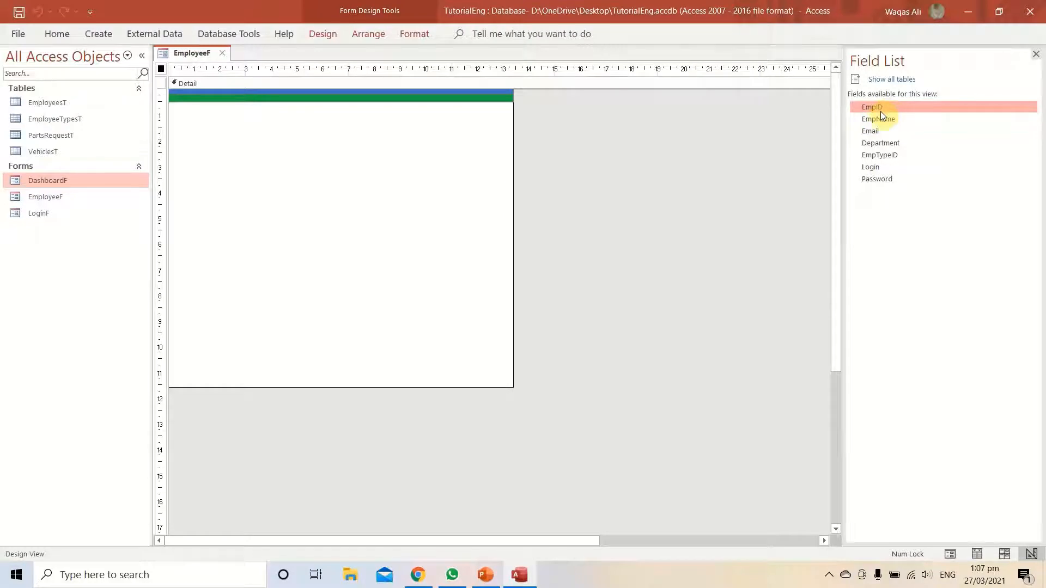
ctrl+click(886, 120)
ctrl+click(885, 132)
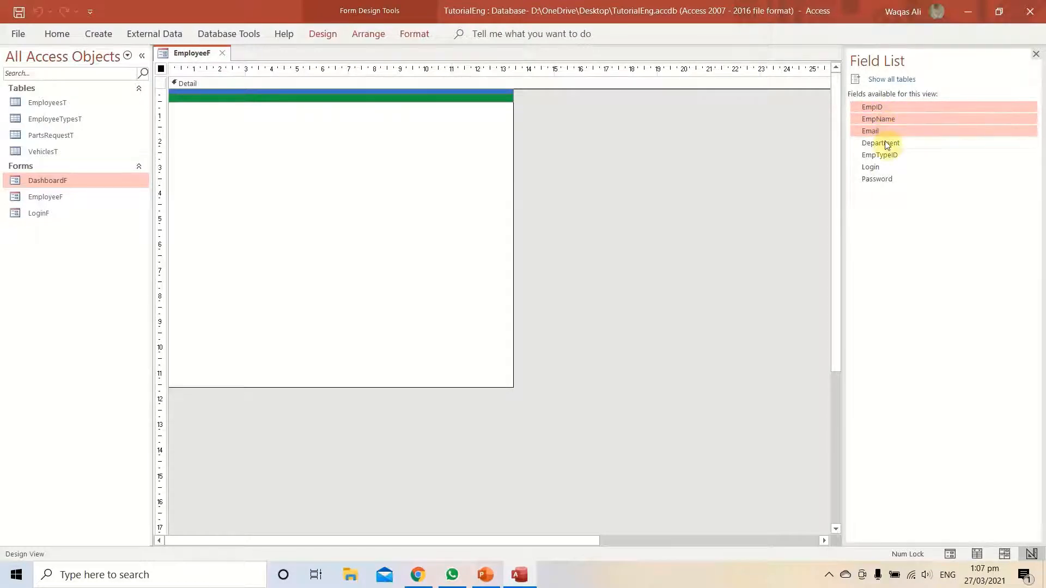
ctrl+click(885, 143)
ctrl+click(886, 155)
ctrl+click(884, 168)
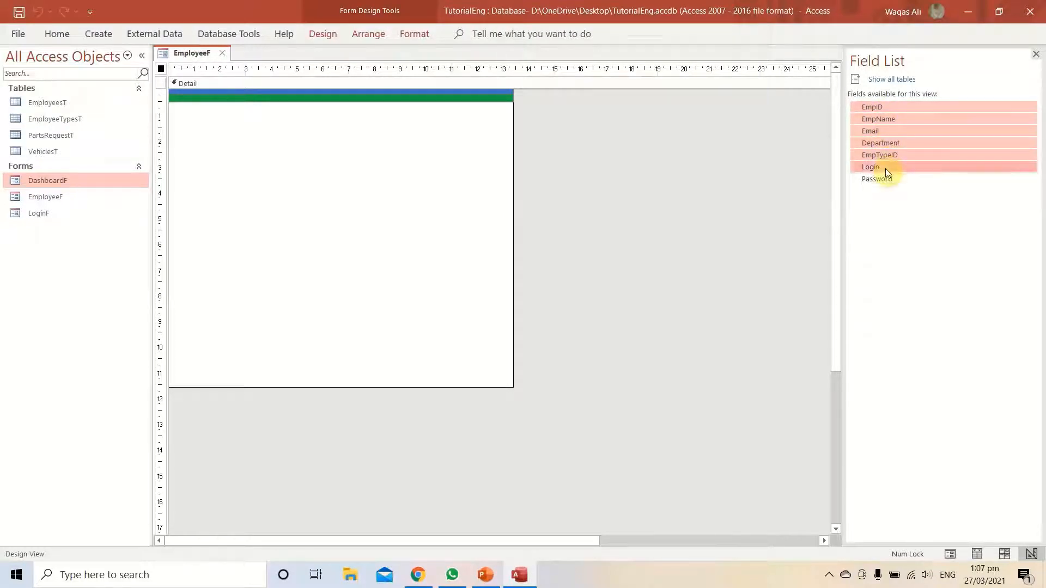
ctrl+click(886, 179)
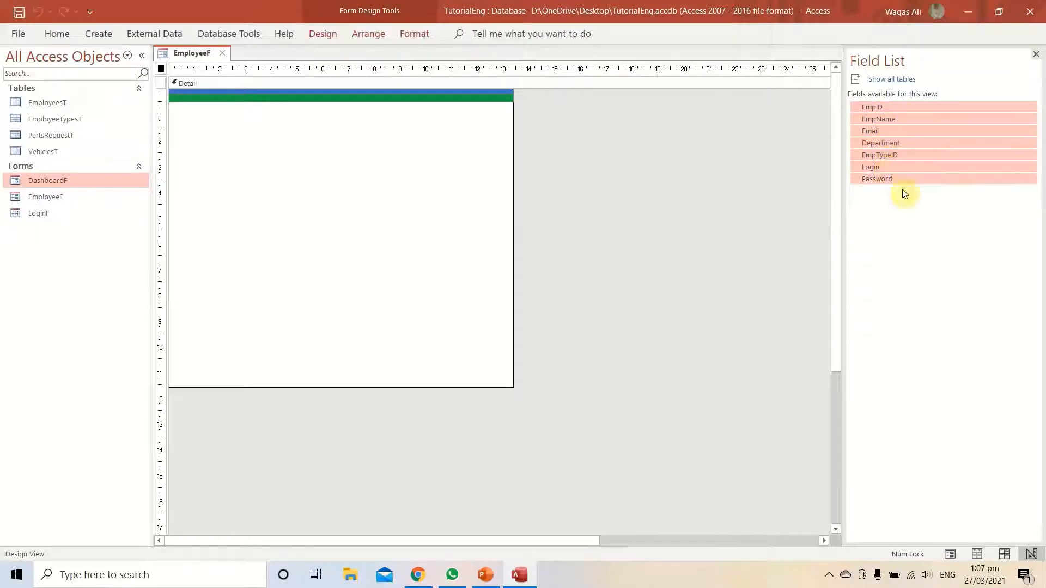
Add all seven fields, EmpID through Password, together below the header bars in the Detail section and select their labels and controls.
click(888, 106)
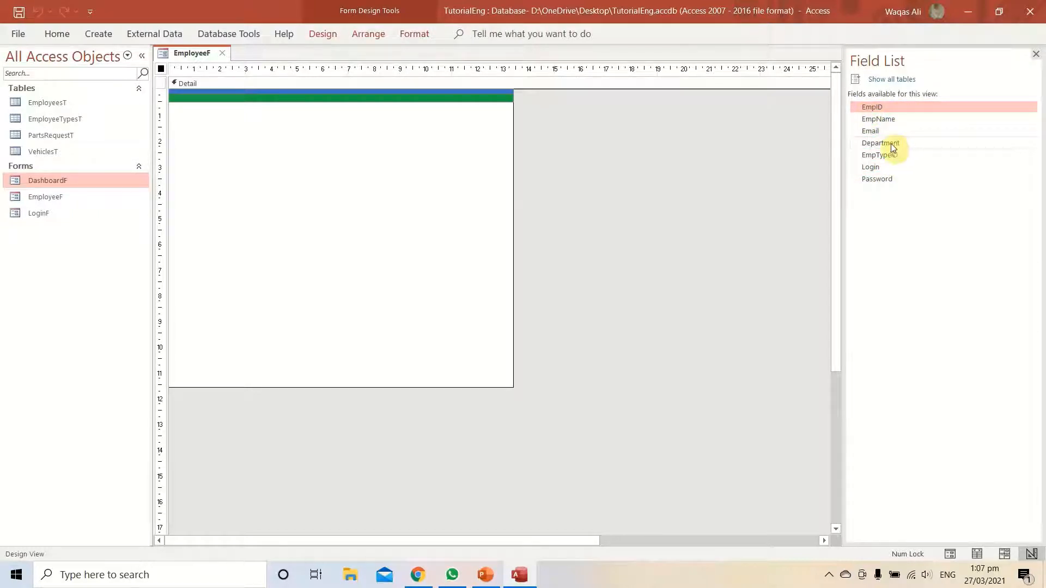
key(ctrl+a)
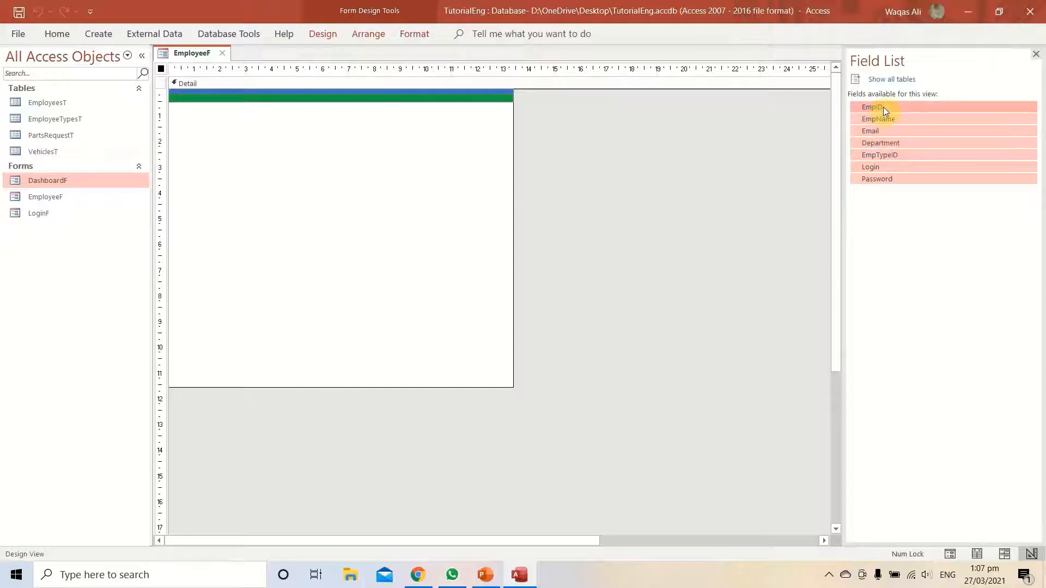
drag(884, 107, 319, 157)
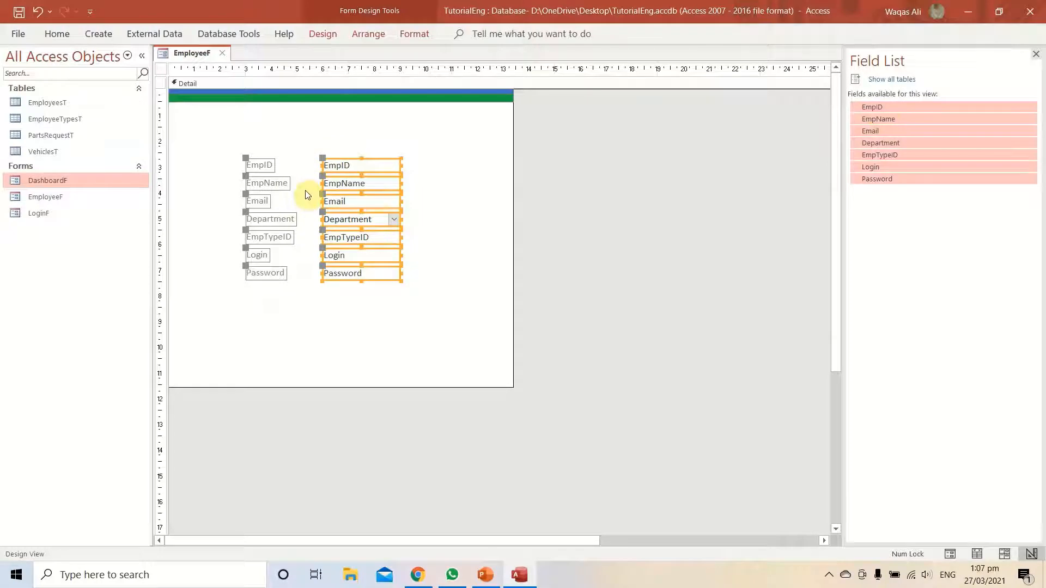
drag(426, 303, 205, 152)
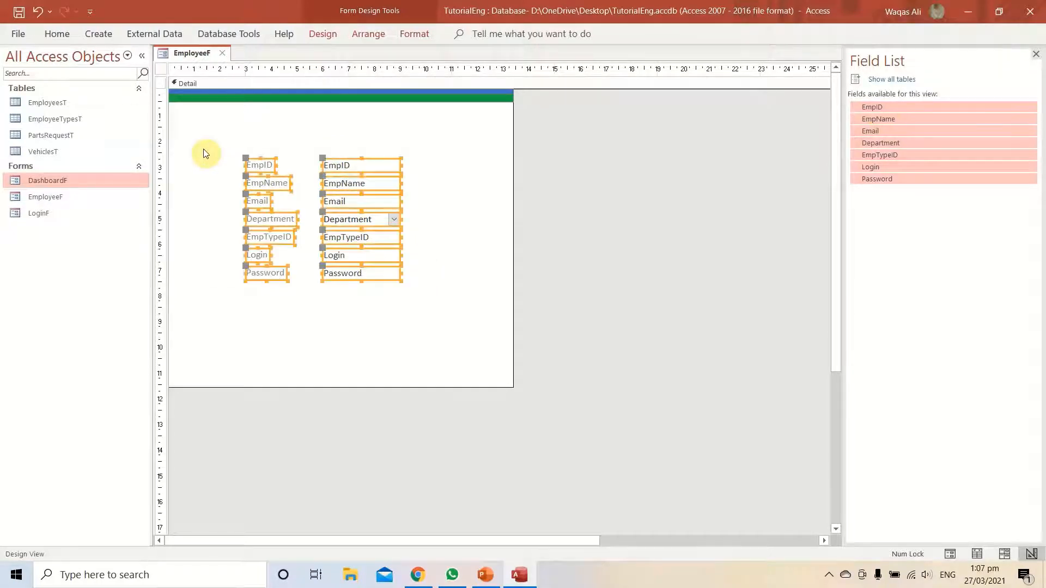
Arrange the selected EmployeeF labels and controls in a stacked layout with narrow control padding.
right_click(344, 190)
mouse_move(431, 309)
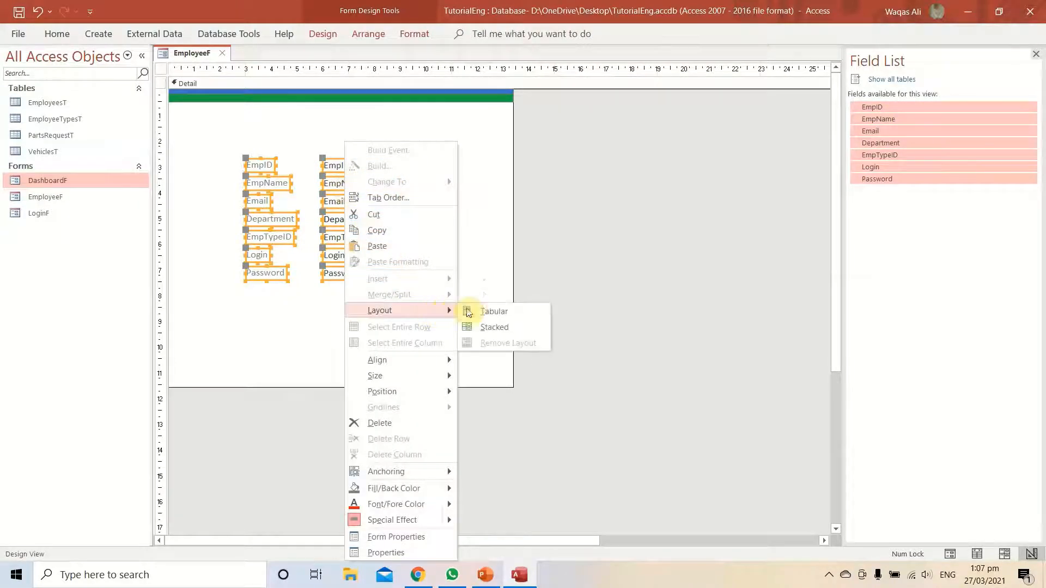
click(518, 325)
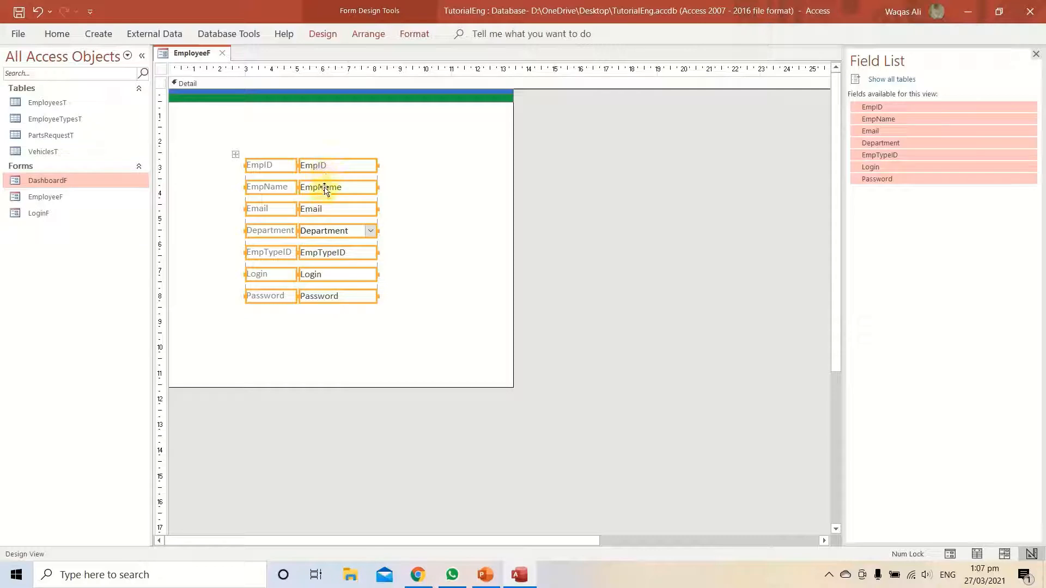
click(371, 34)
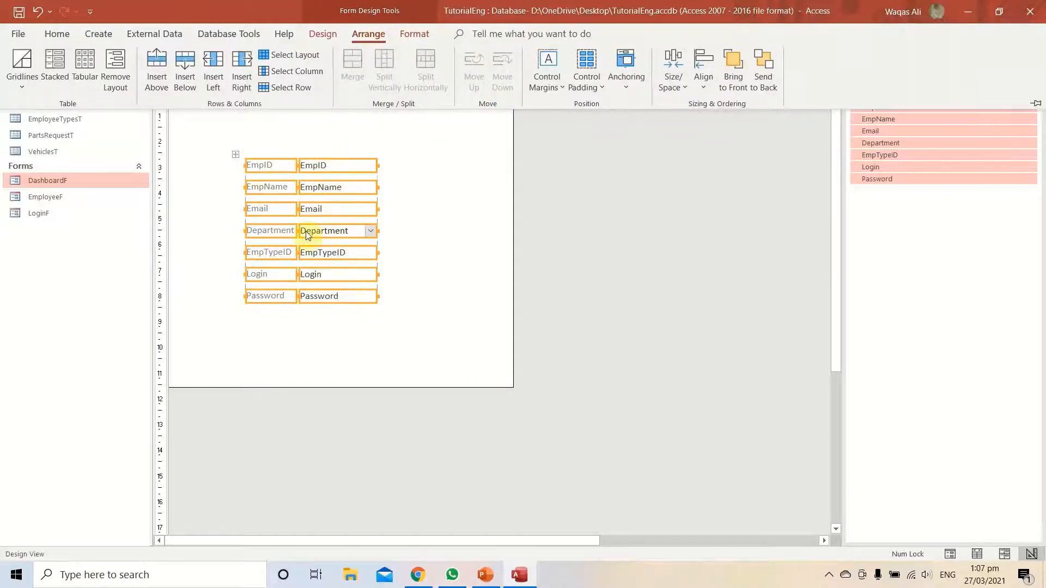
click(586, 93)
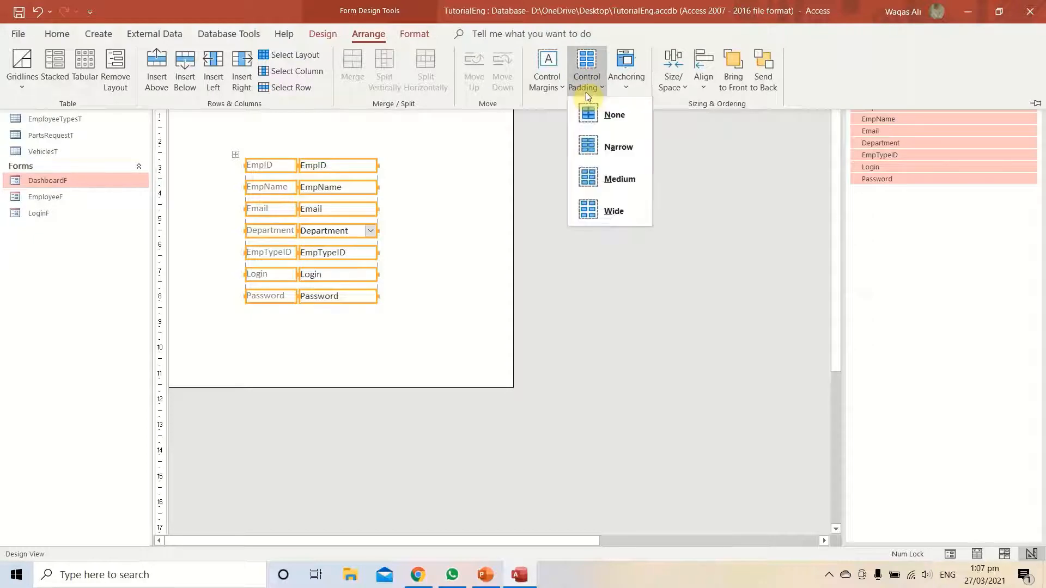
click(591, 149)
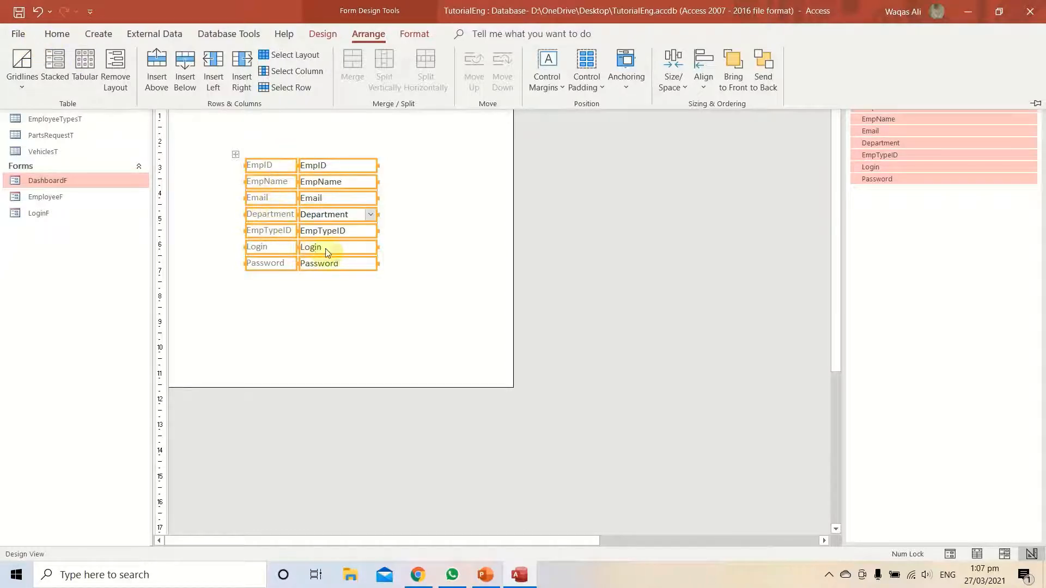
Set the font colour of all the selected labels and controls to black from the theme colours.
click(69, 36)
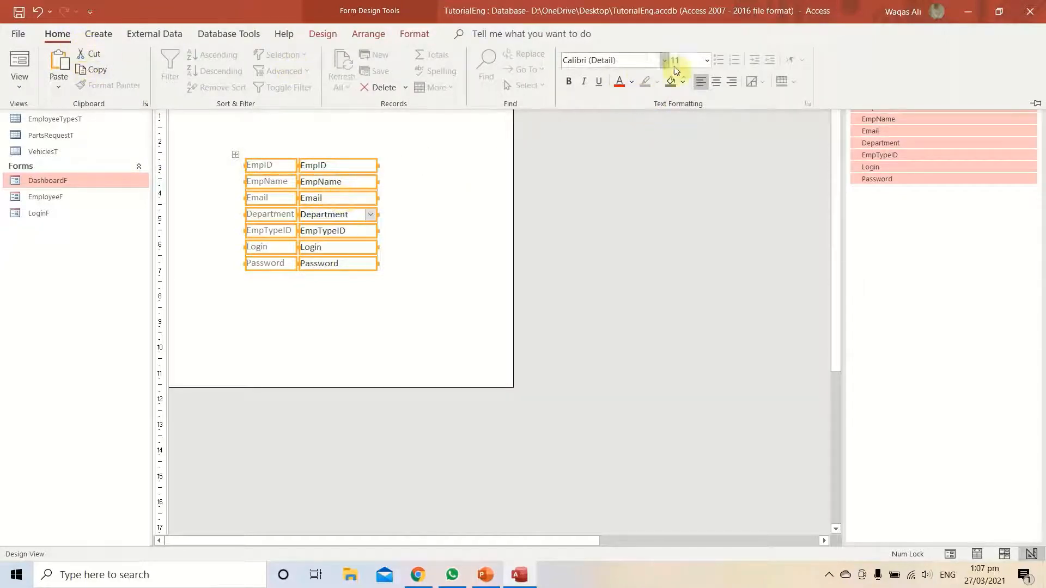
click(634, 82)
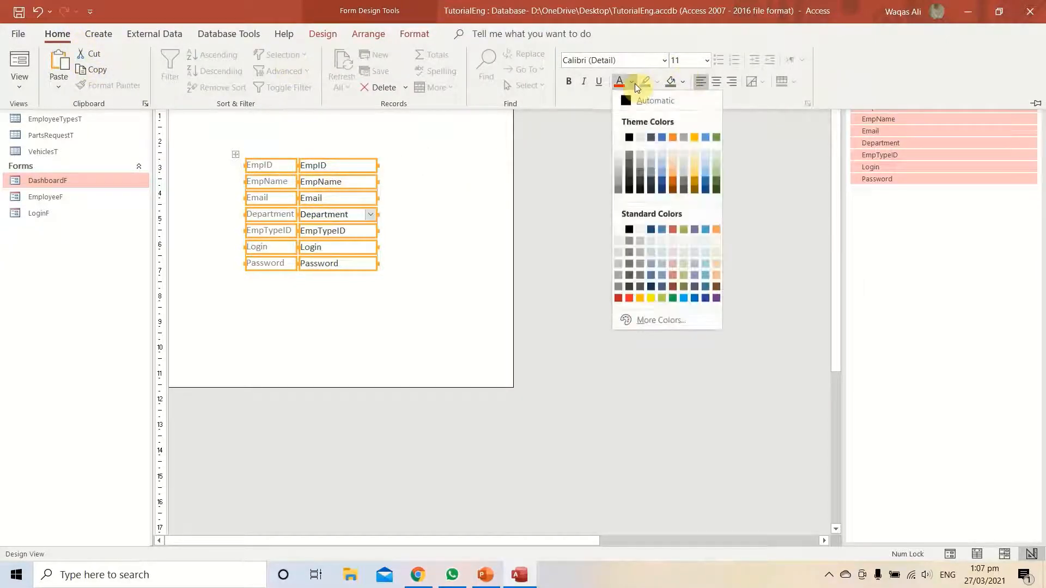
click(632, 138)
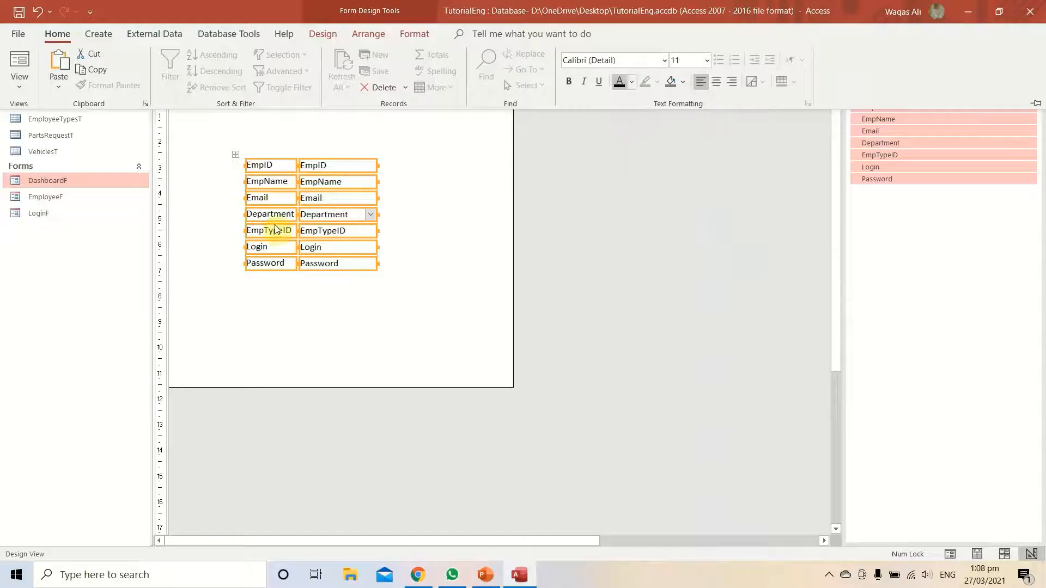
Bring up the properties of the selected labels and controls and set their height to 0.6 cm, first trying 0.8 cm.
click(321, 39)
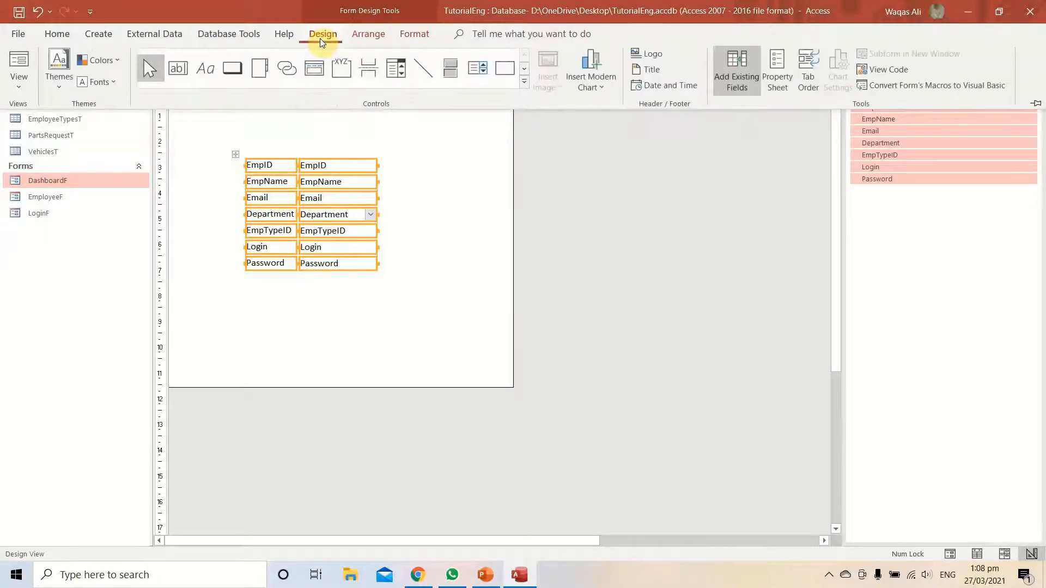
click(773, 64)
click(863, 119)
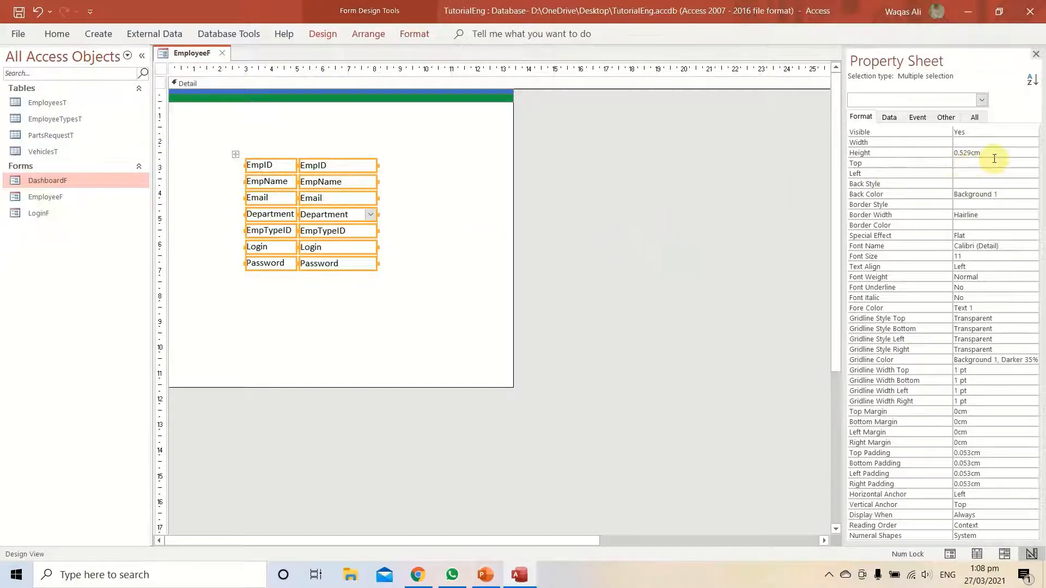
click(894, 153)
text(0.8)
key(Return)
click(883, 153)
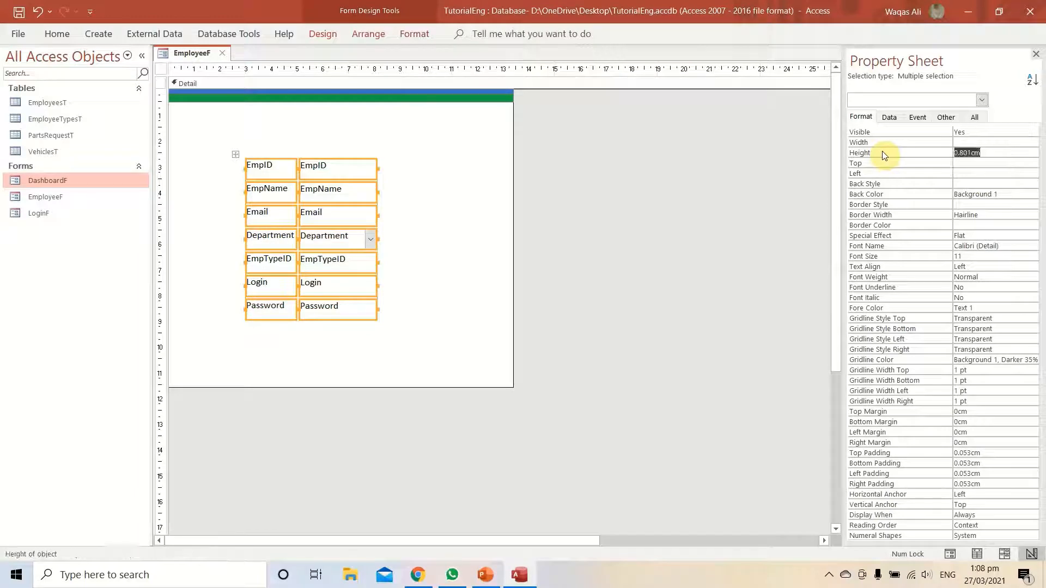
text(0.6)
key(Return)
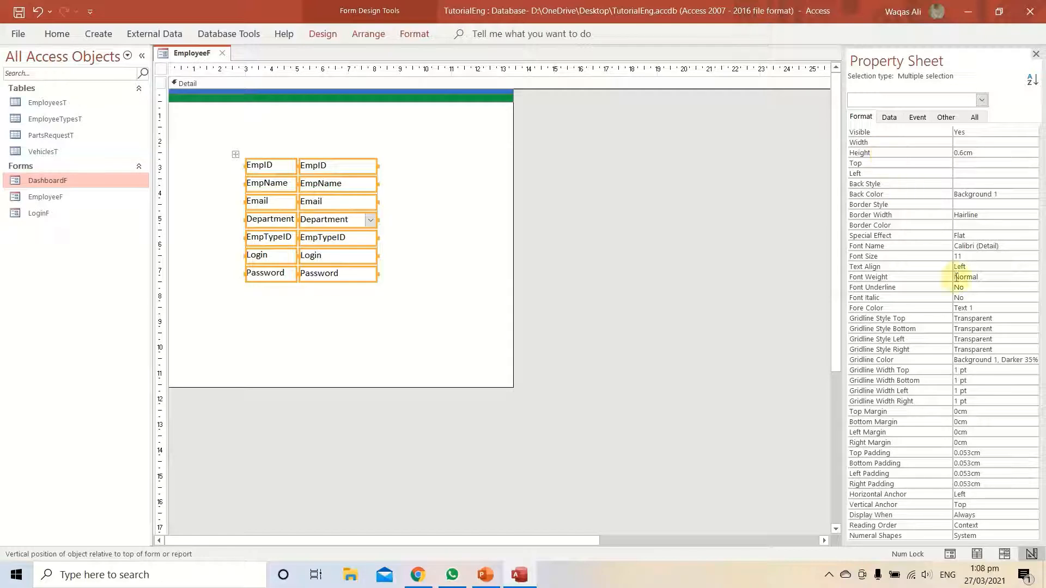
Set the top margin of all the selected labels and controls to 0.06 cm.
click(984, 414)
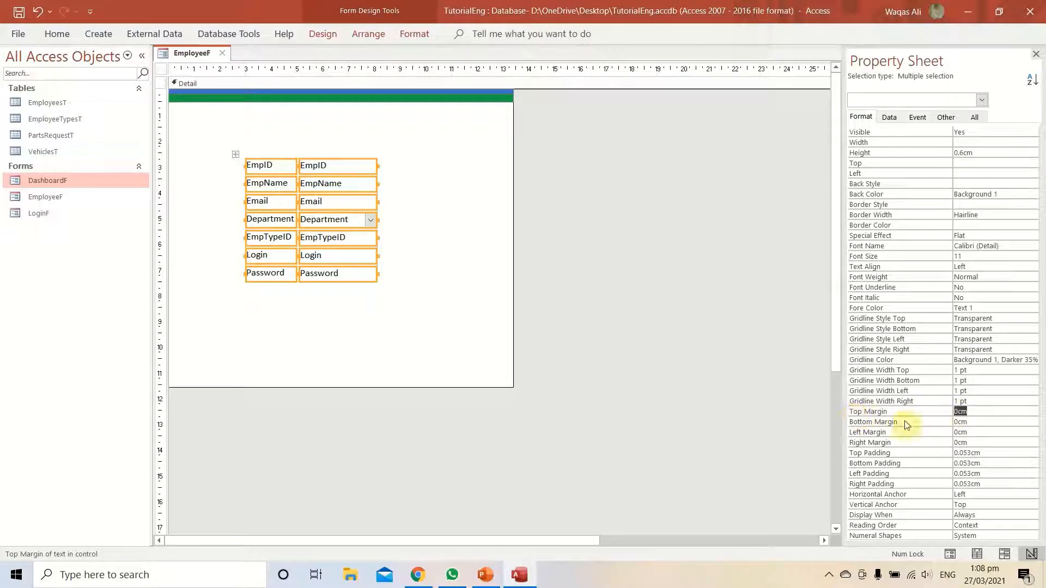
text(0.06)
key(Return)
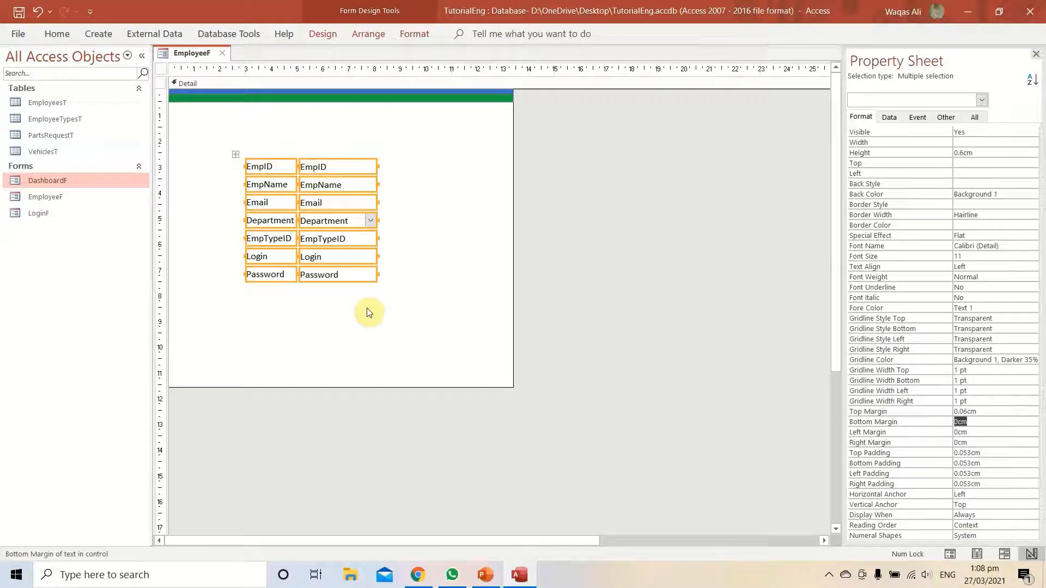
Widen the column of field controls to about 4.2 cm and the column of labels to about 2.5 cm.
drag(367, 308, 408, 166)
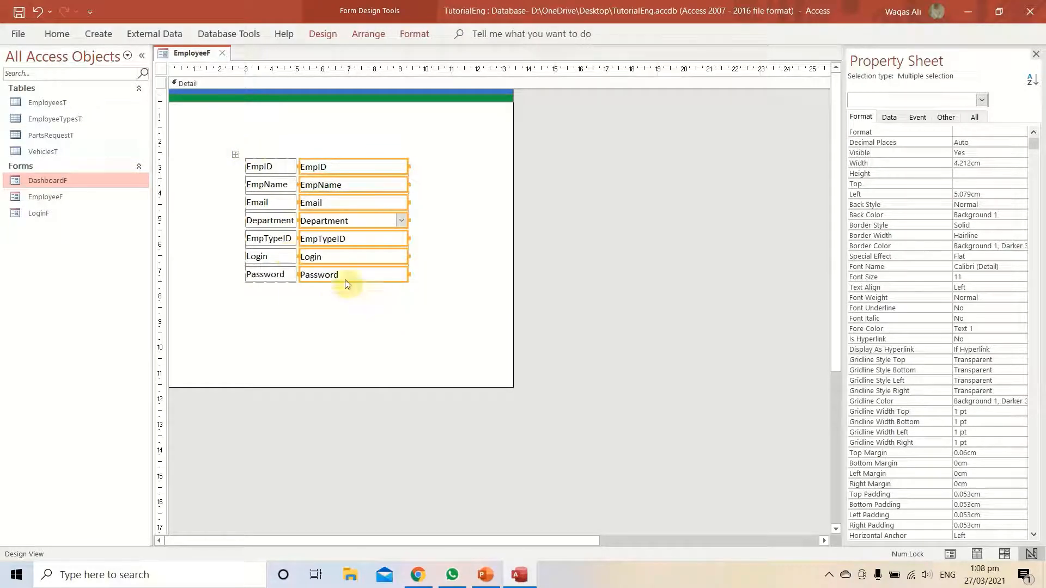
drag(275, 308, 232, 165)
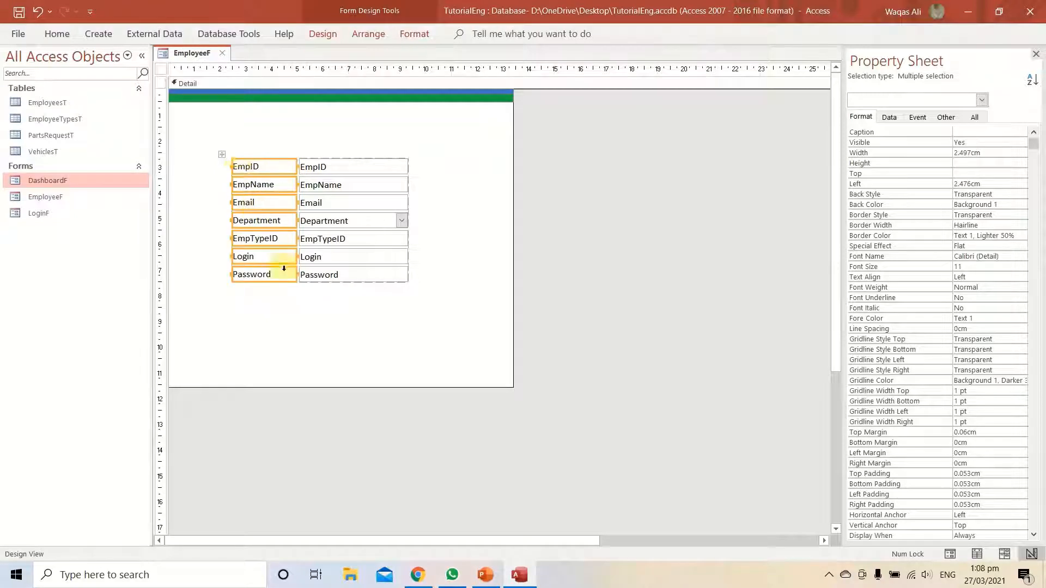
click(305, 300)
click(250, 168)
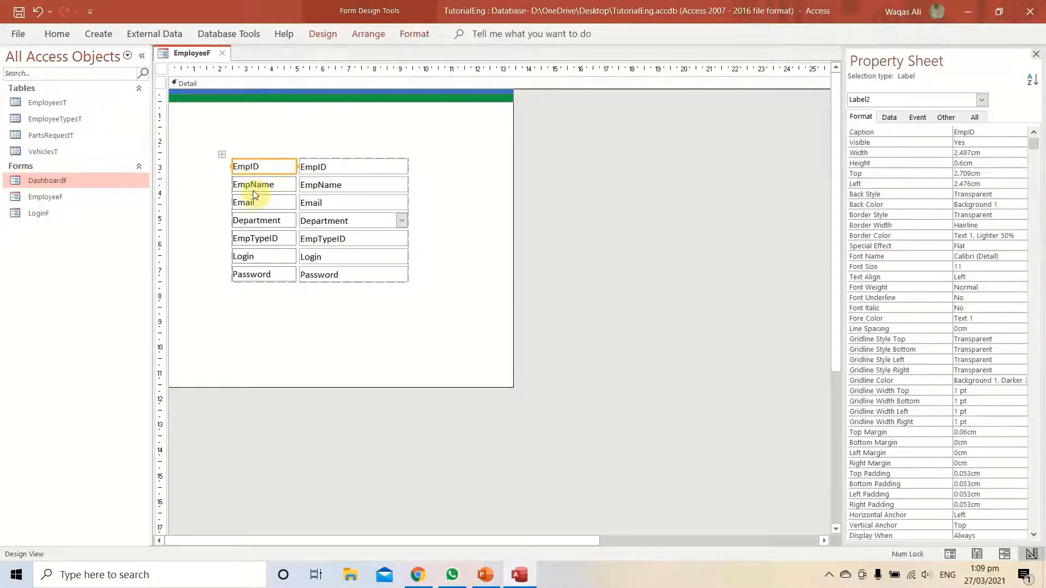
drag(257, 308, 260, 138)
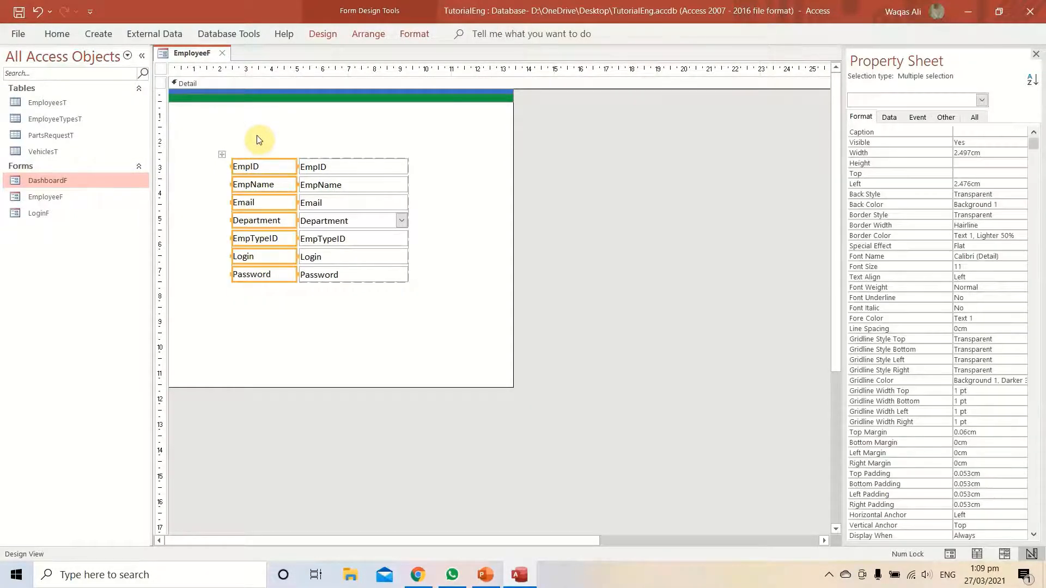
Change the captions of the first two labels, EmpID and EmpName, to "Emp ID:" and "Emp Name:".
click(267, 157)
click(262, 165)
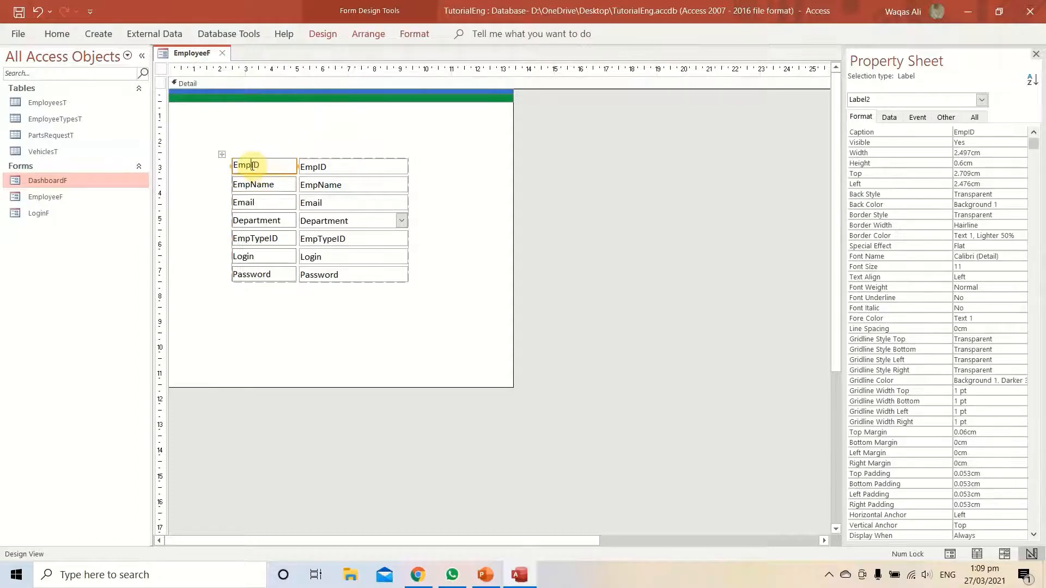
click(277, 169)
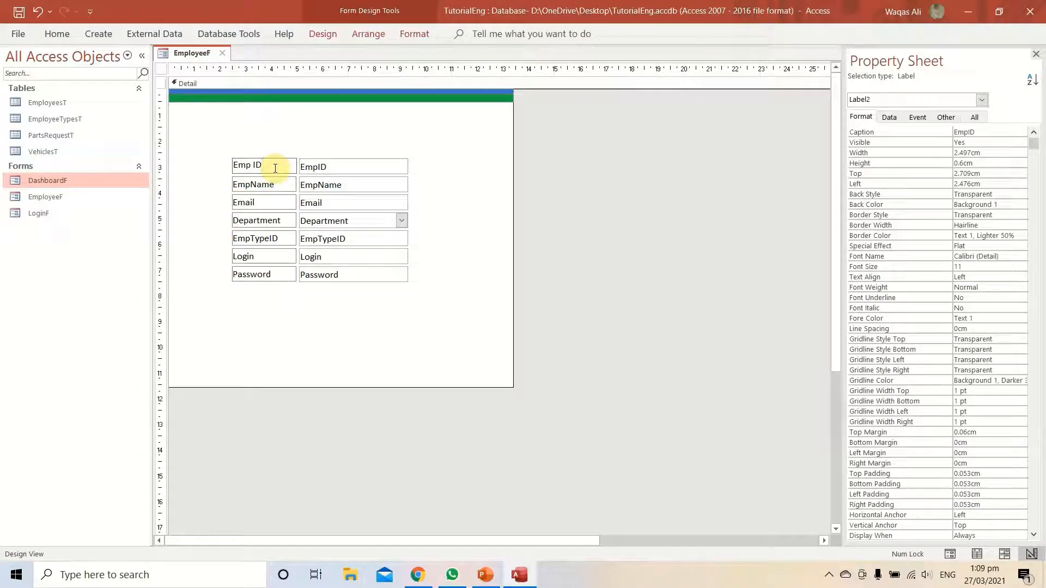
text(:)
key(Return)
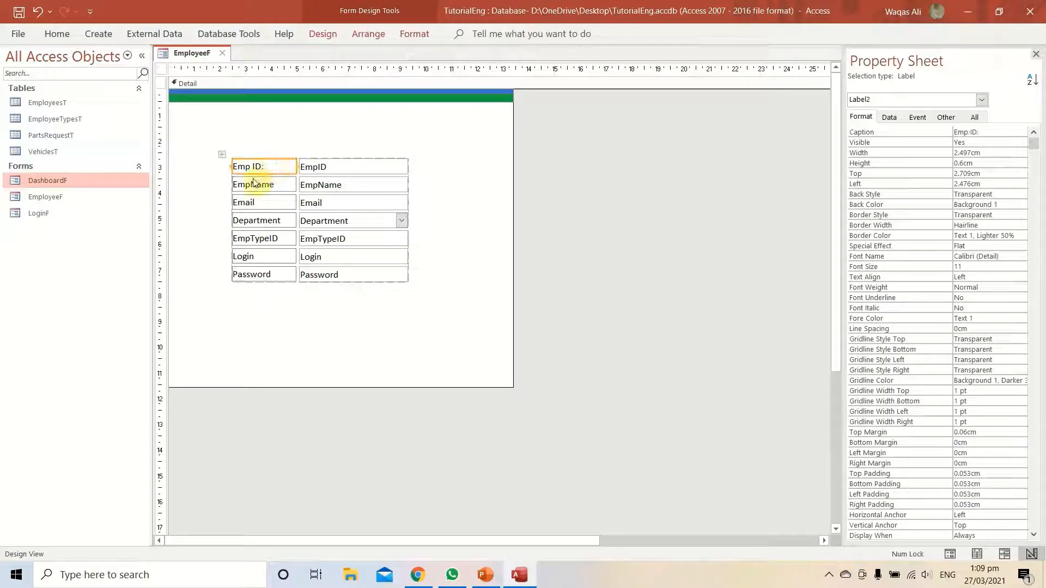
click(254, 184)
click(251, 184)
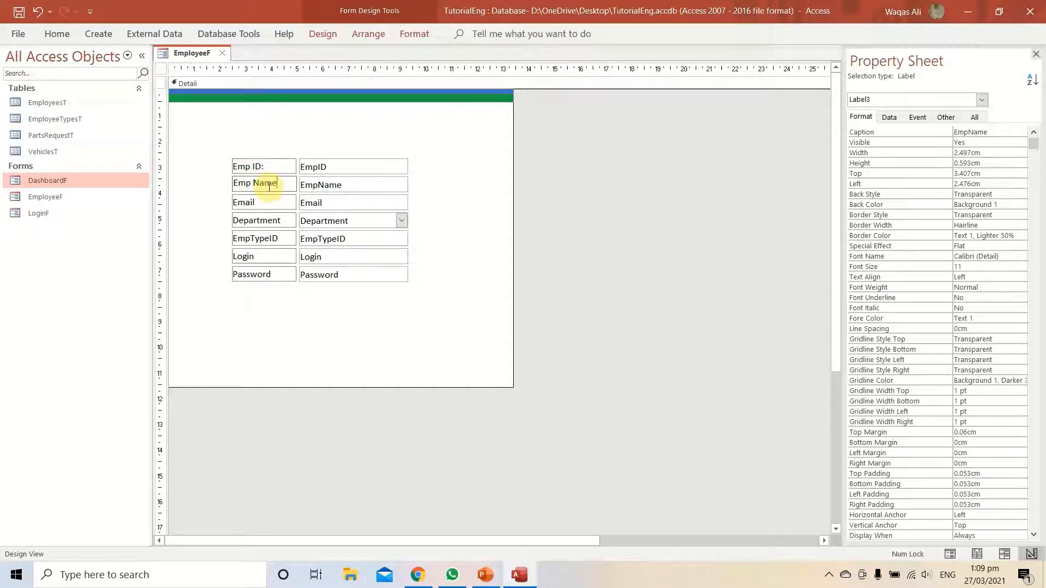
text(:)
key(Return)
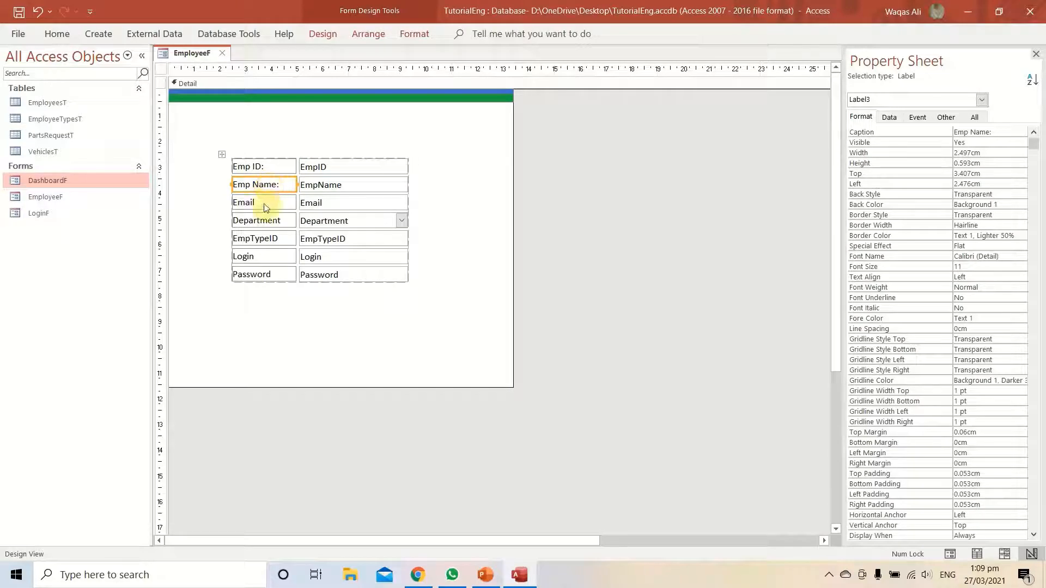
Add a colon to the Email and Department labels so they read "Email:" and "Department:".
click(257, 202)
click(257, 202)
text(:)
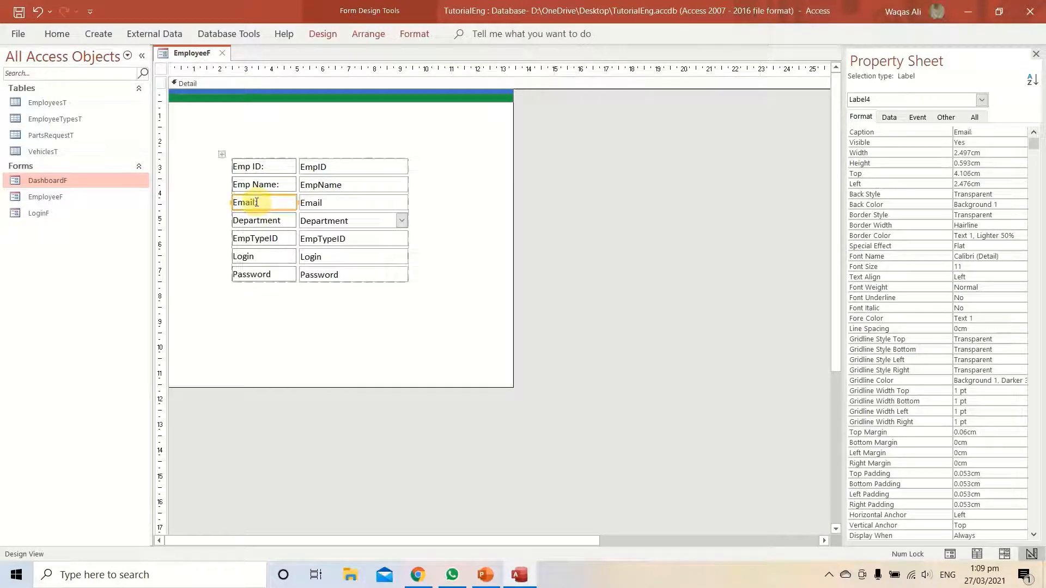
key(Return)
click(268, 220)
click(284, 220)
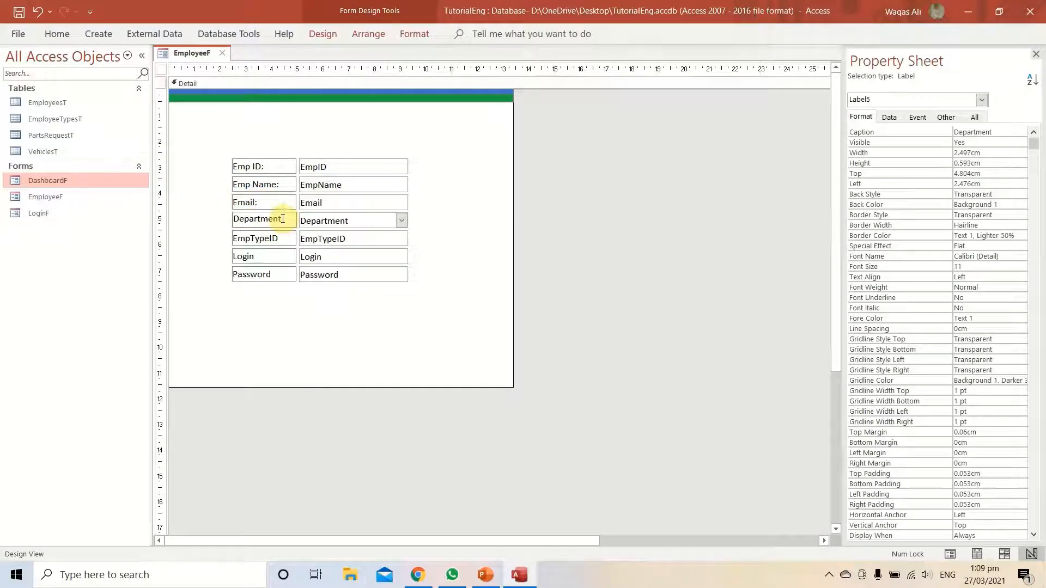
text(:)
key(Return)
Change the caption of the EmpTypeID label to "Emp Type:".
click(259, 237)
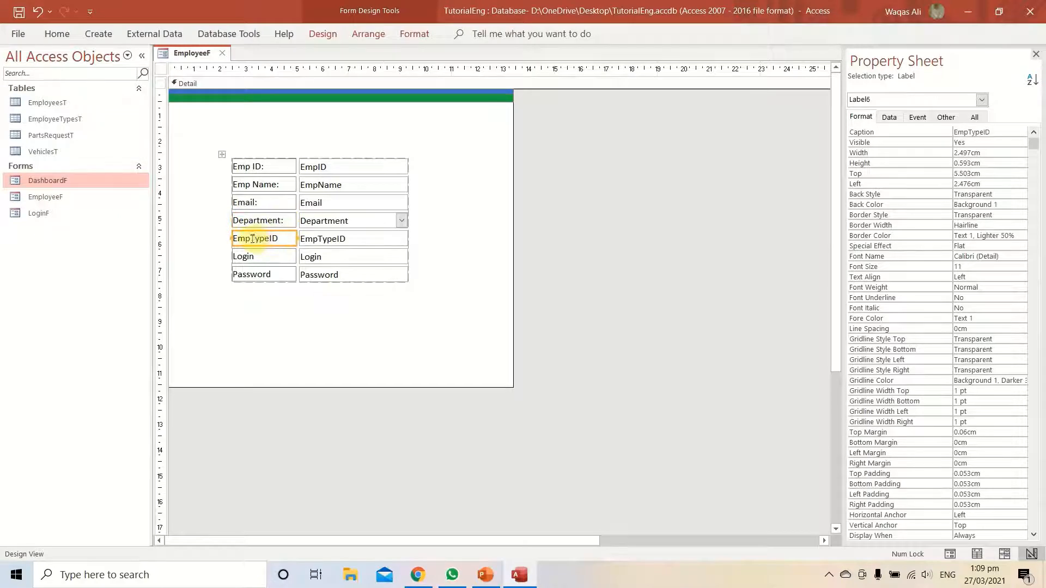
click(251, 237)
click(274, 238)
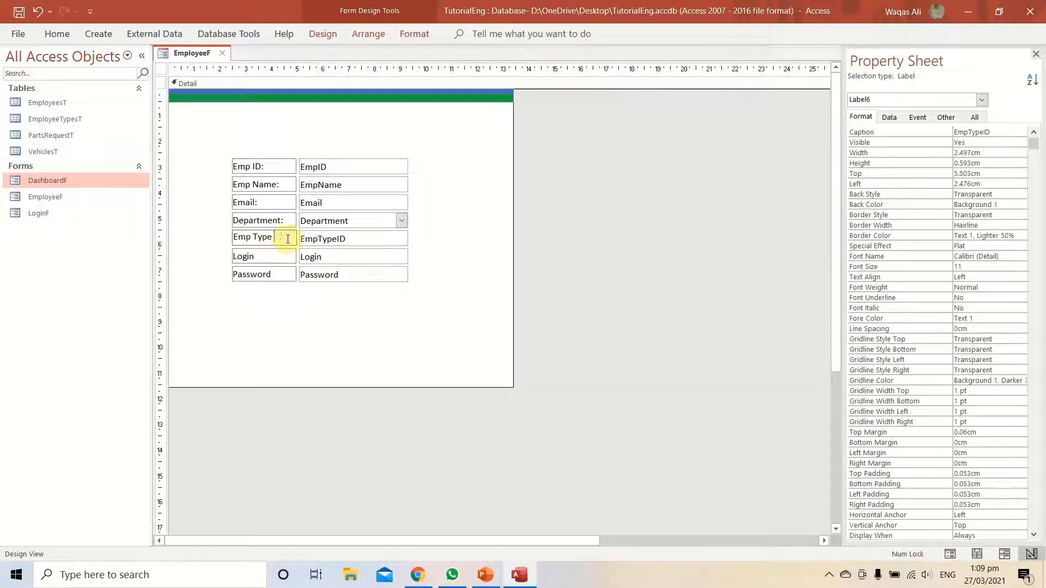
key(Return)
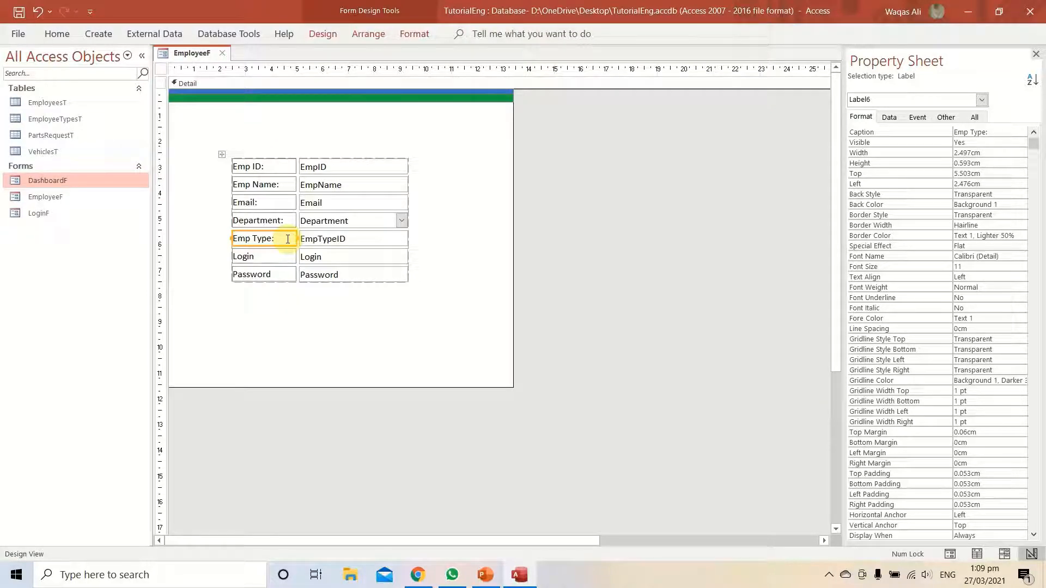
Add a colon to the Login and Password labels so they read "Login:" and "Password:".
click(261, 259)
click(262, 259)
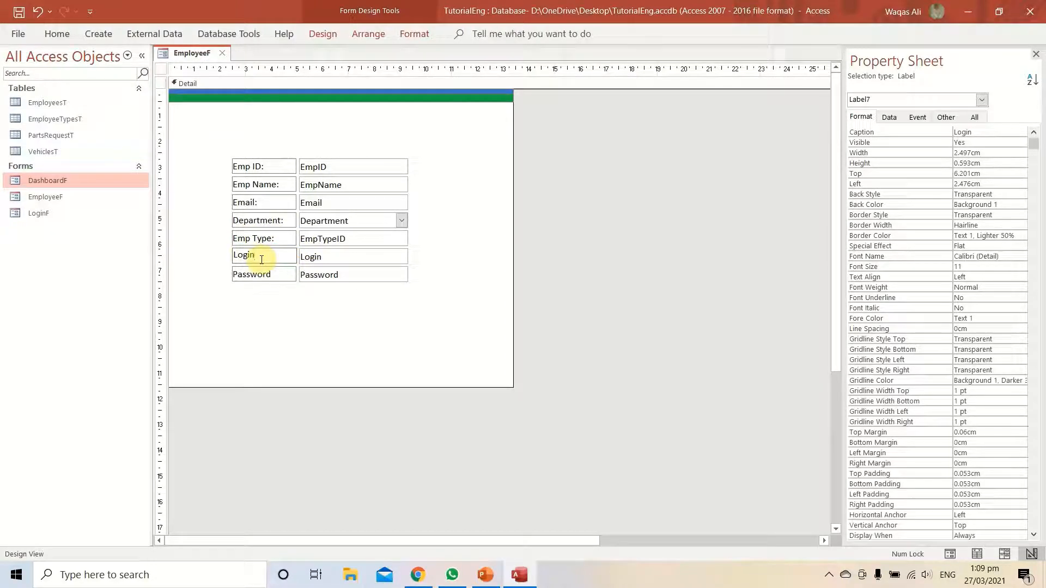
text(:)
click(288, 274)
click(287, 274)
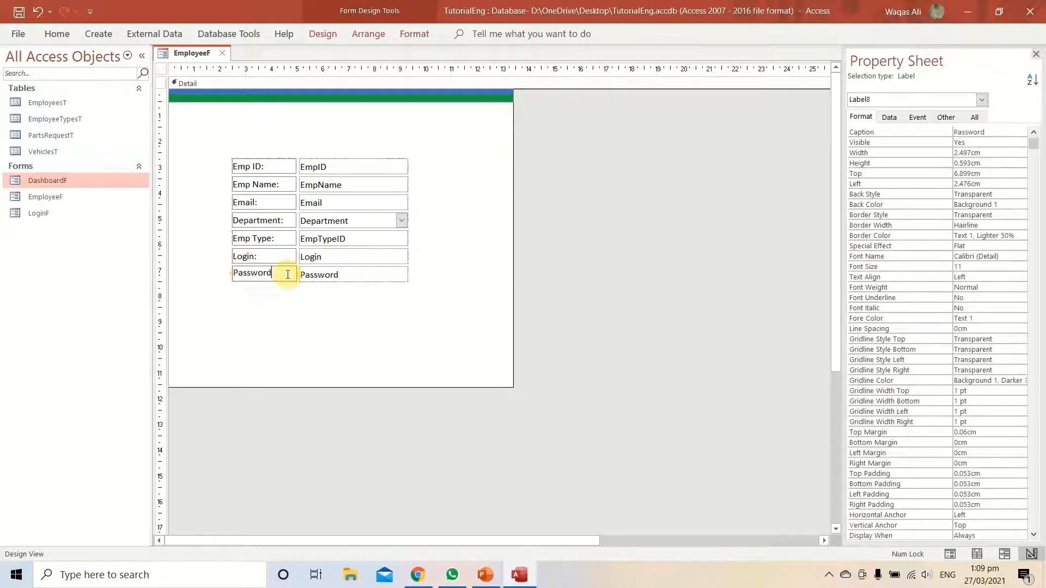
text(:)
Make all seven field labels bold and move the whole field layout to the upper-left of the Detail section, just below the header bars.
drag(243, 320, 263, 128)
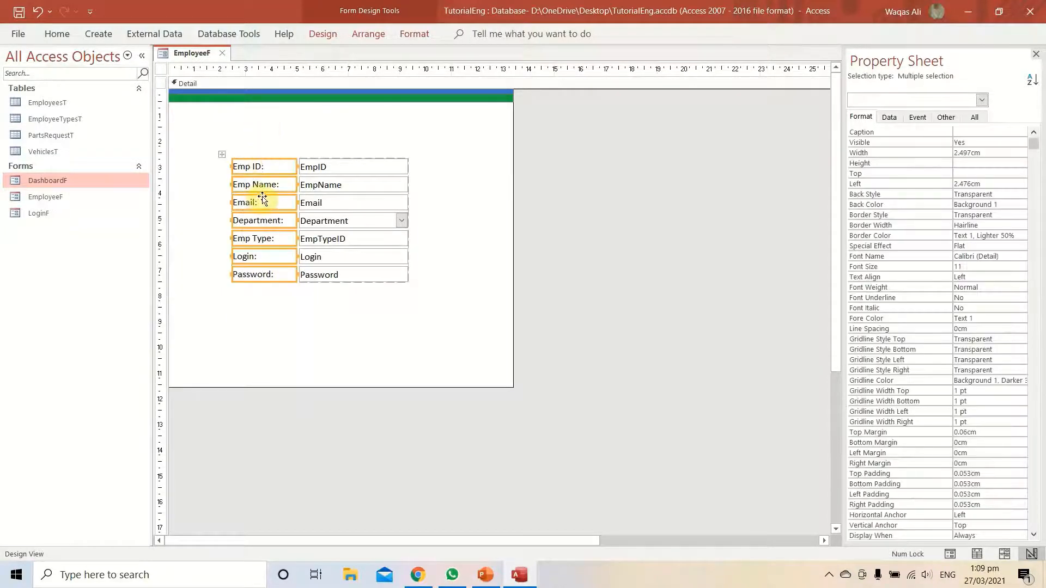
key(ctrl+b)
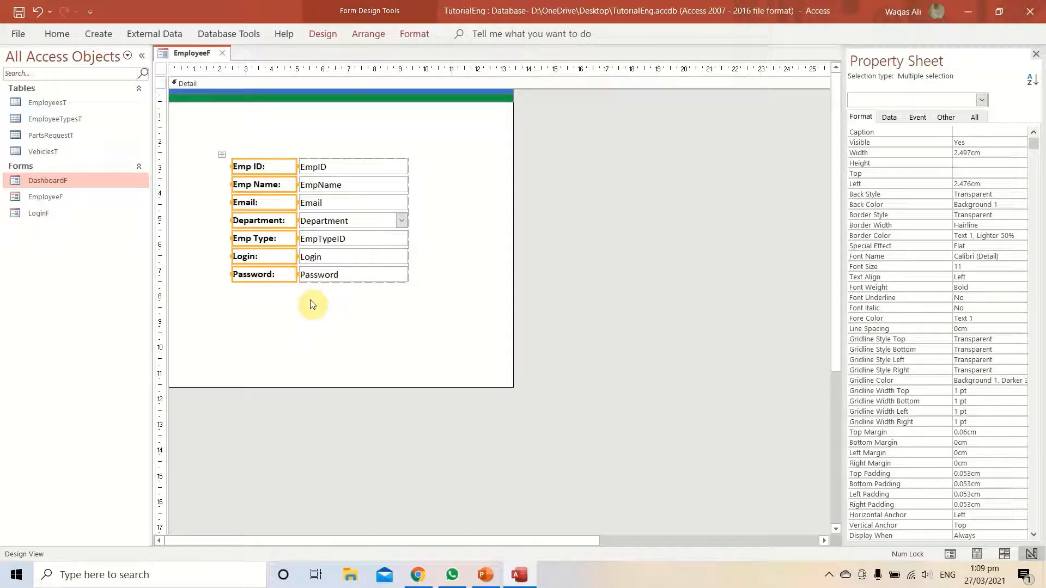
drag(384, 330, 206, 117)
click(402, 197)
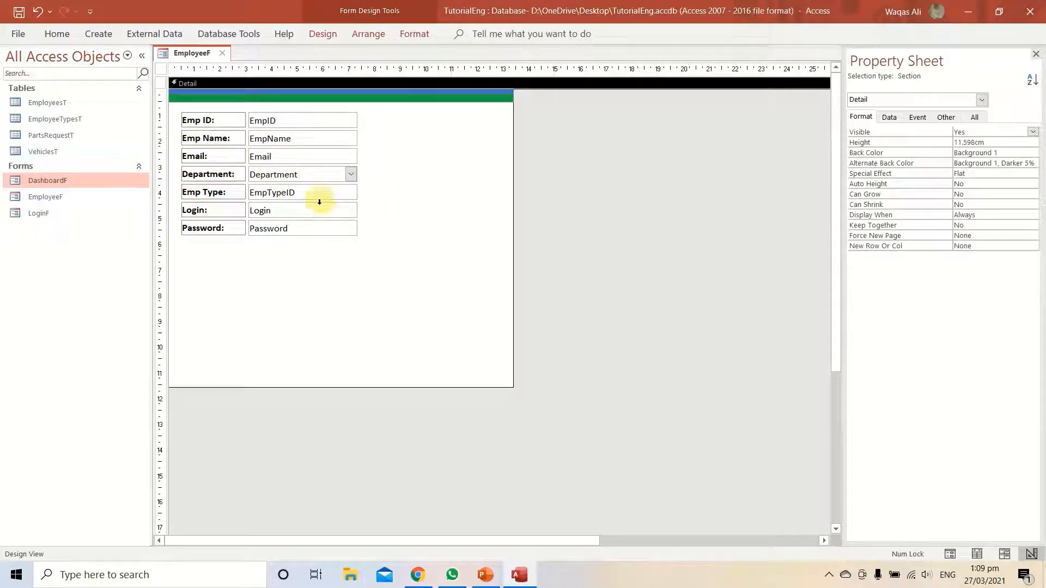
Display EmployeeF in Form view to check the arranged fields.
right_click(171, 53)
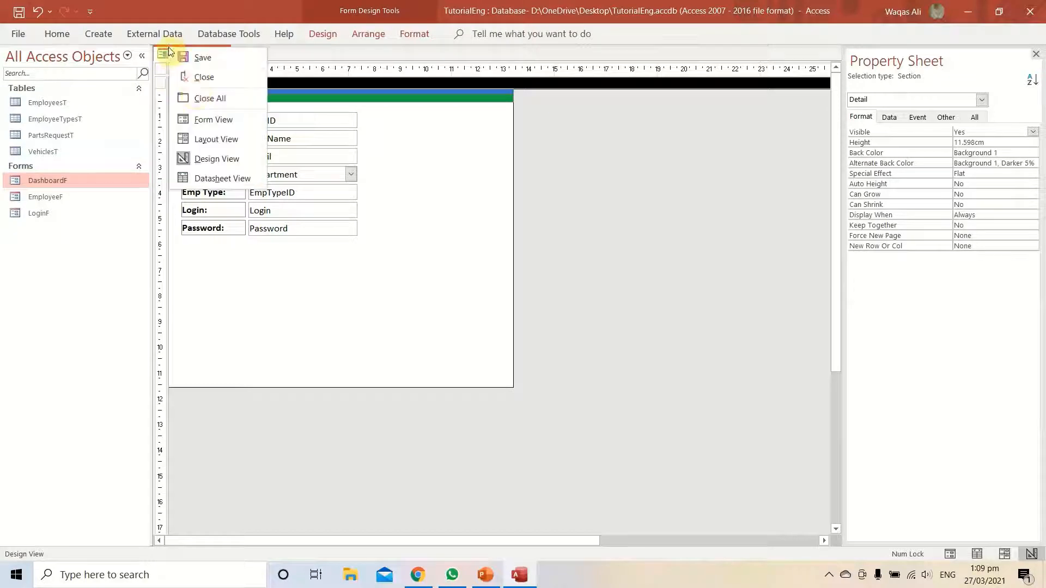
click(204, 114)
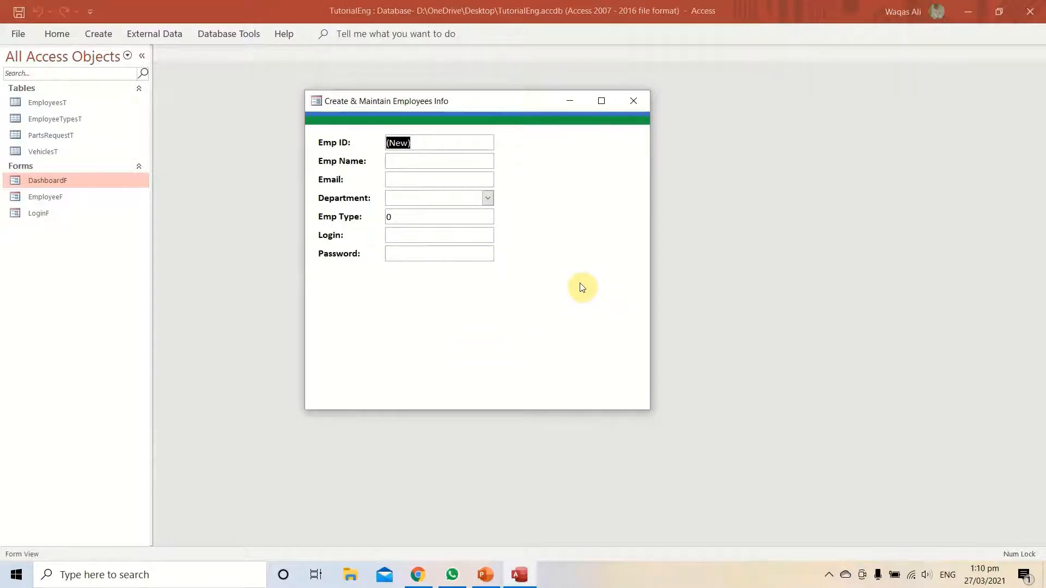
Return EmployeeF to Design view and remove the layout from all seven labels and their fields so they can be positioned individually.
right_click(581, 215)
click(608, 255)
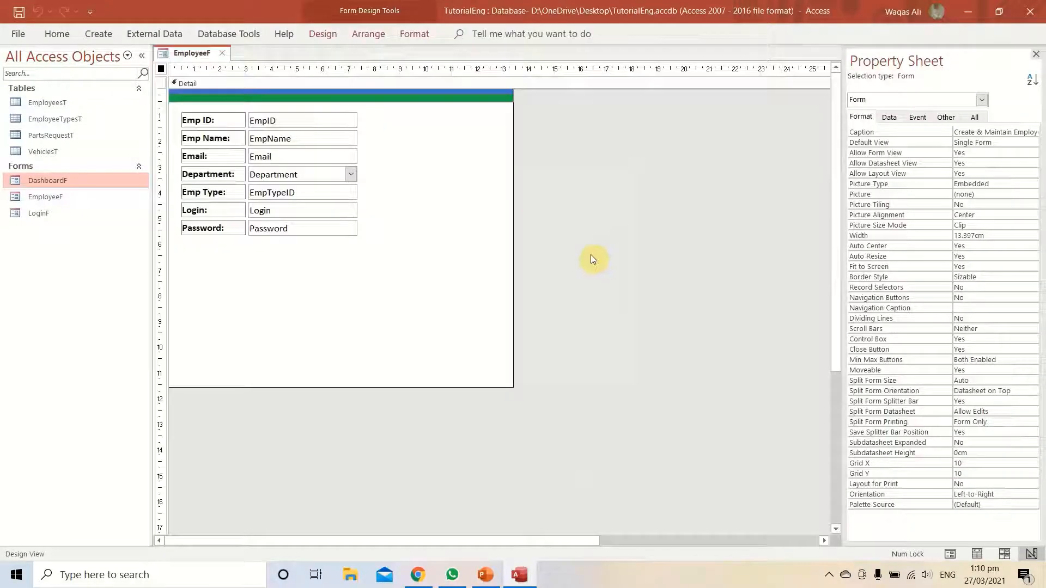
drag(373, 276, 220, 122)
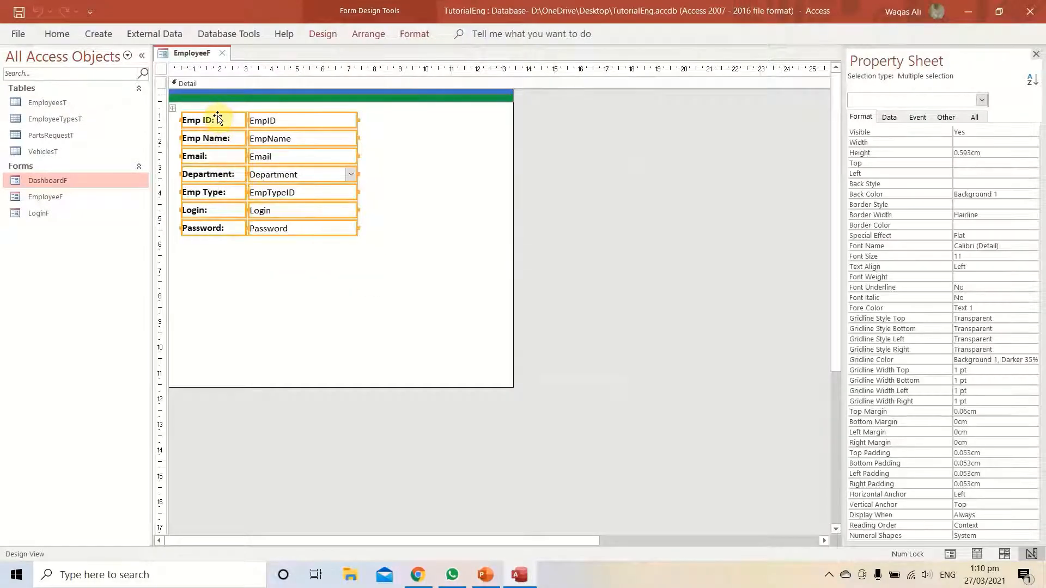
right_click(219, 117)
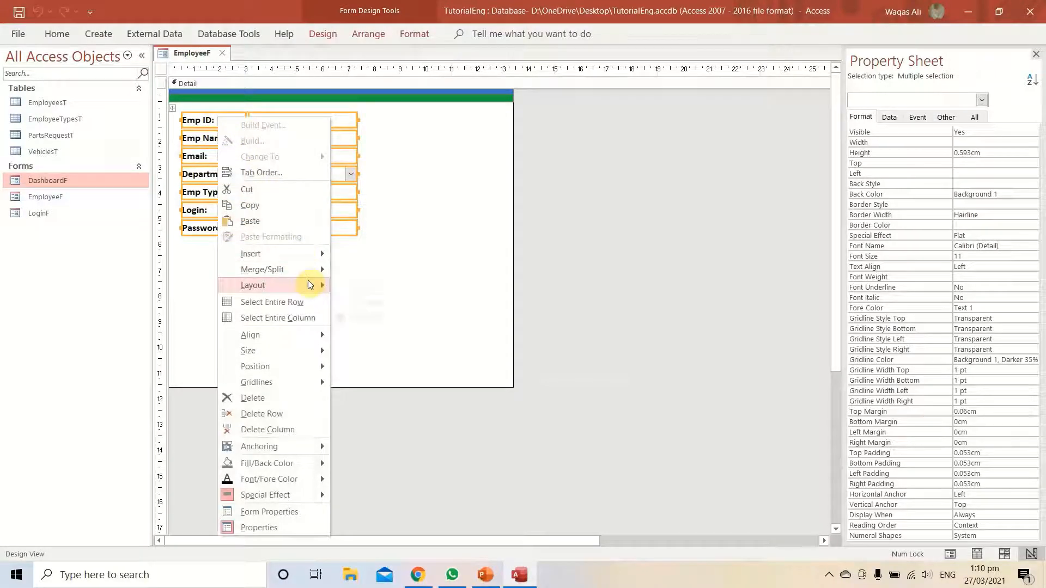
mouse_move(308, 285)
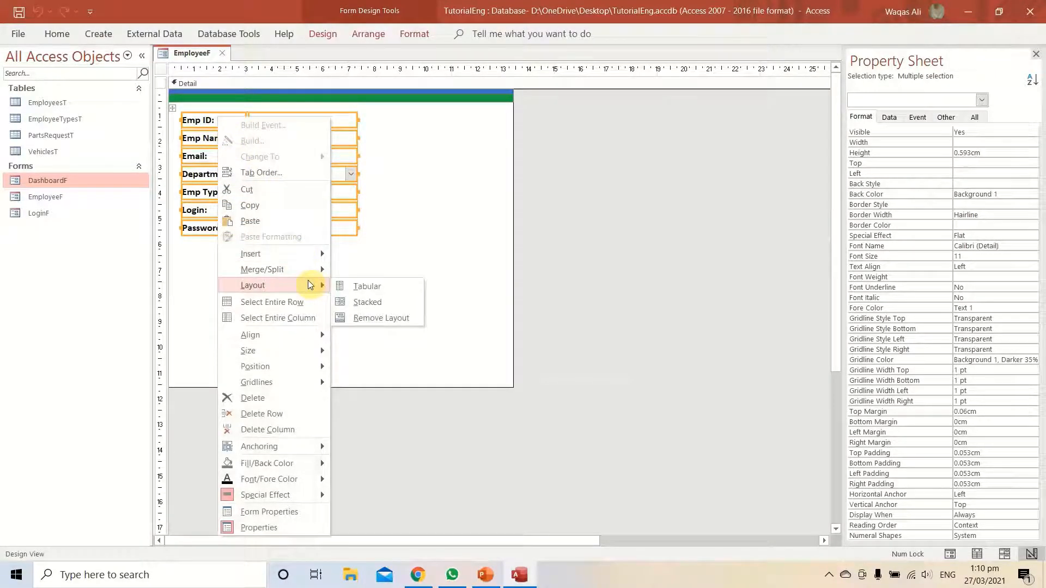
click(411, 317)
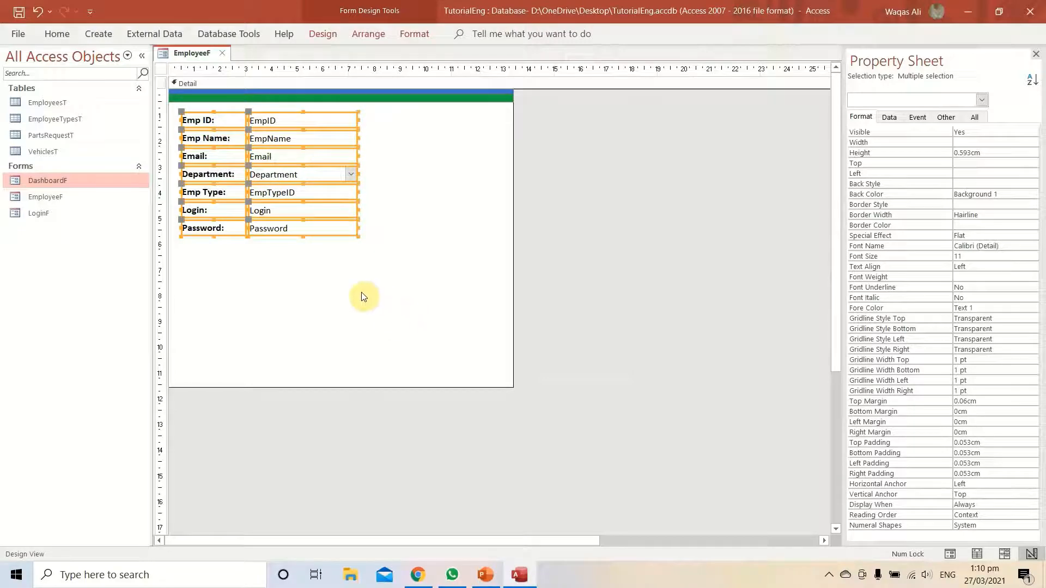
Shift every field below Emp ID down to leave a gap, and narrow the EmpID text box to about 1.29 cm.
drag(356, 292, 224, 233)
click(331, 143)
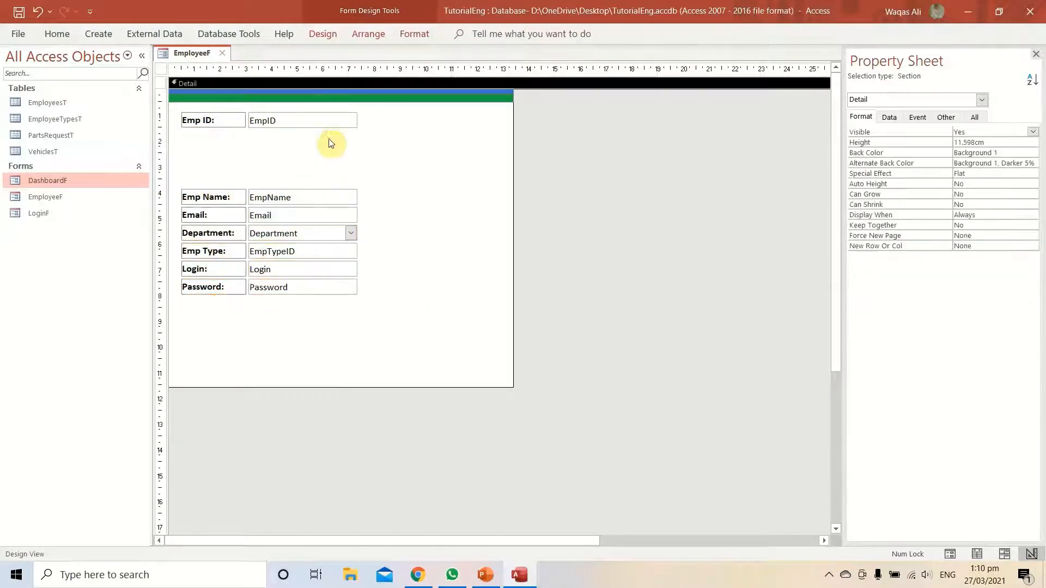
click(329, 124)
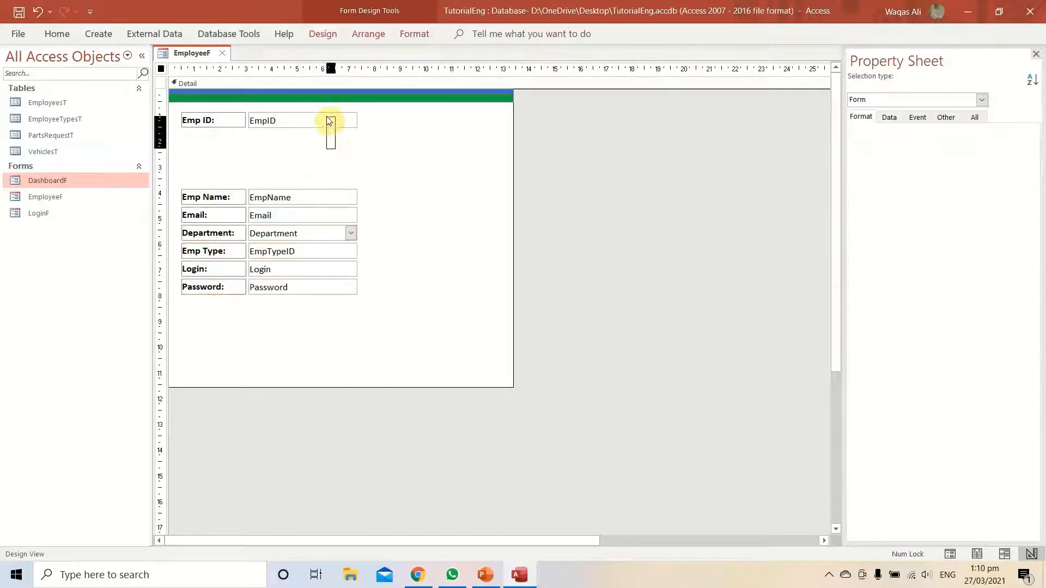
click(229, 125)
click(355, 124)
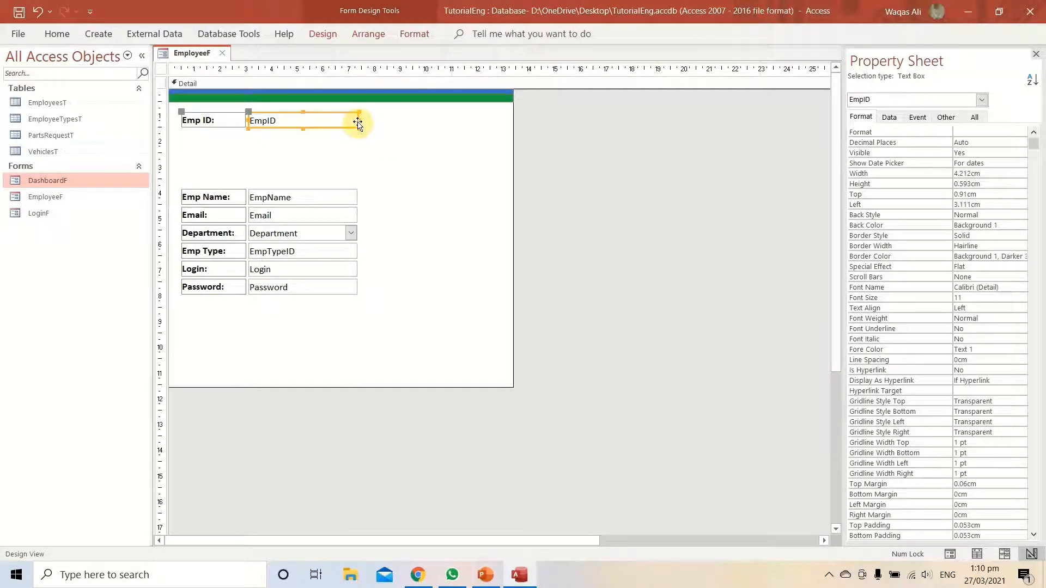
click(281, 123)
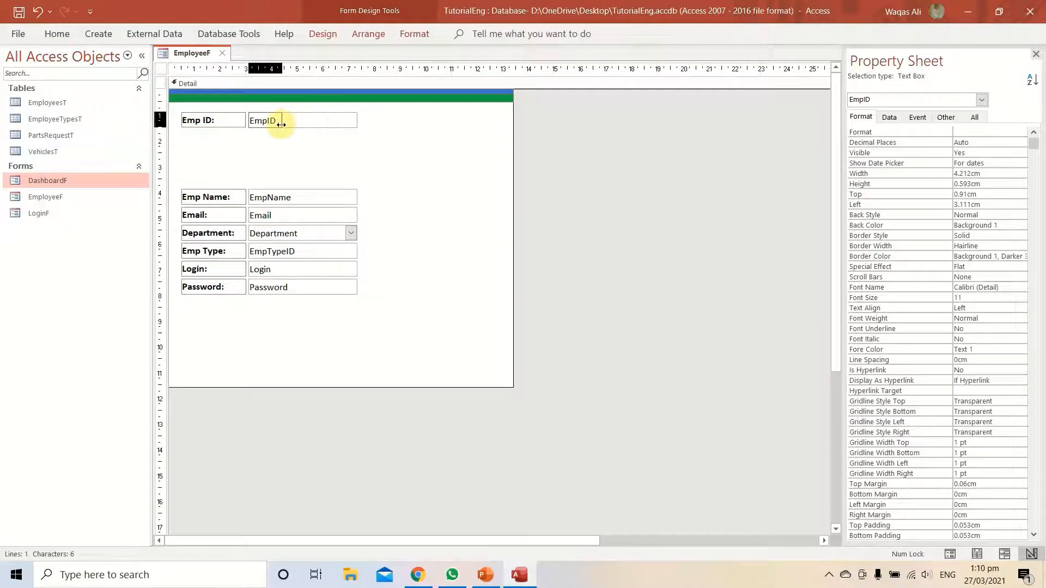
drag(281, 124, 283, 124)
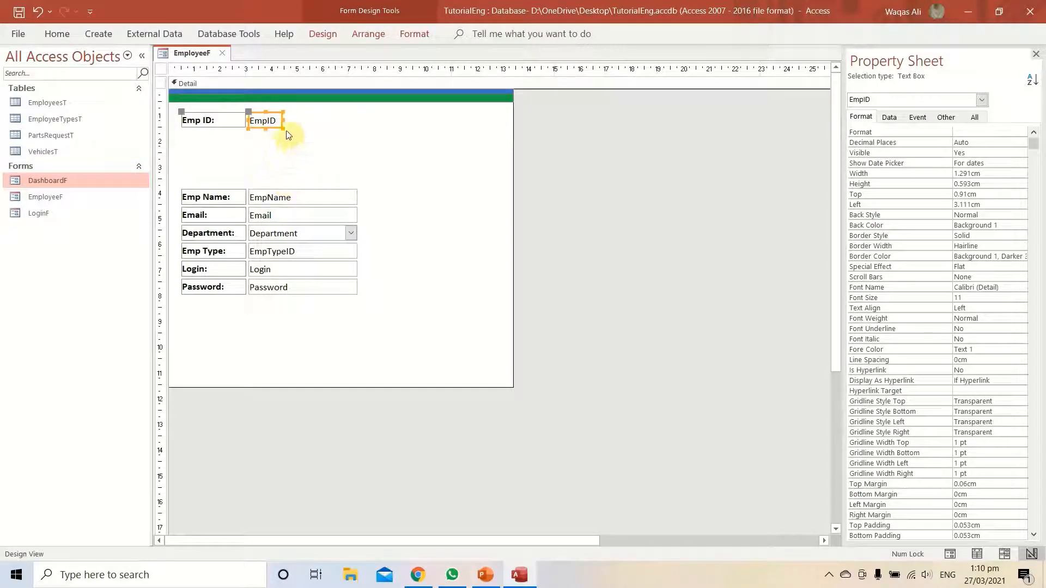
Place the Emp Name label and text box on the first row directly beside EmpID, with the label narrowed to about 2.01 cm.
drag(211, 159, 296, 119)
click(310, 123)
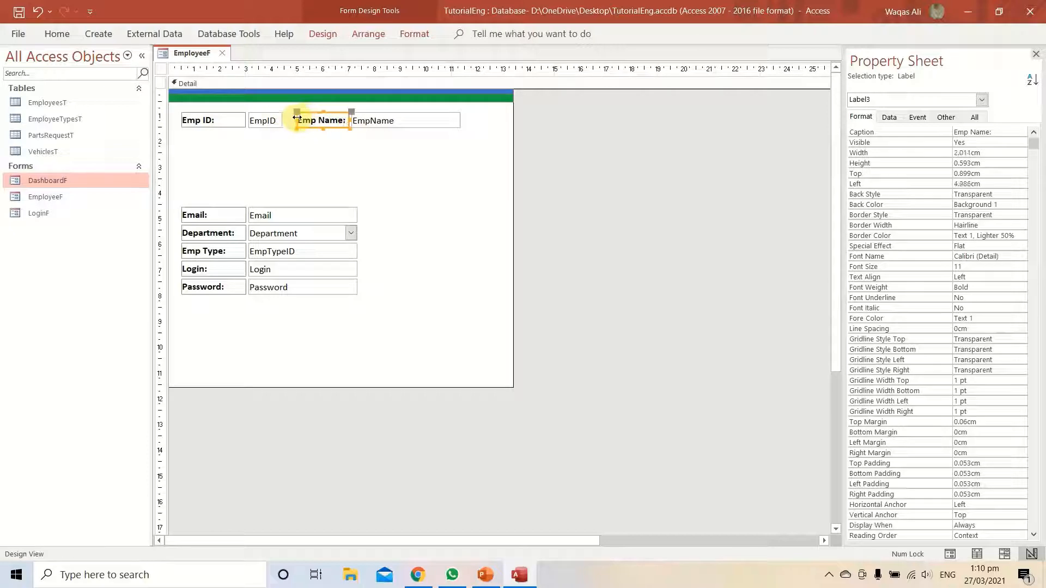
click(417, 120)
drag(387, 144, 320, 116)
drag(322, 119, 306, 119)
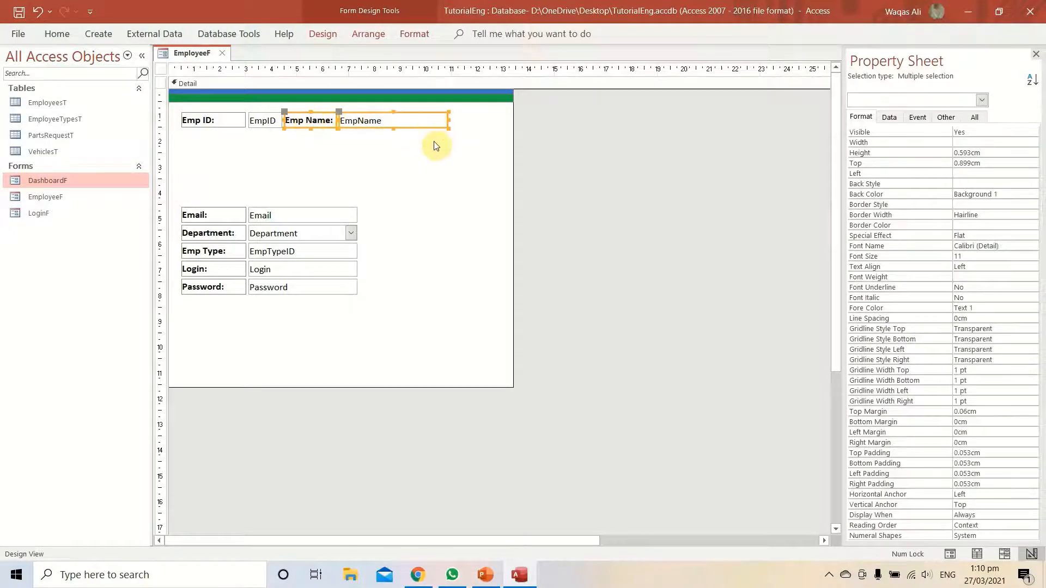
Widen the EmpName text box to about 6.67 cm so it reaches almost to the form's right edge.
click(433, 126)
drag(449, 120, 511, 120)
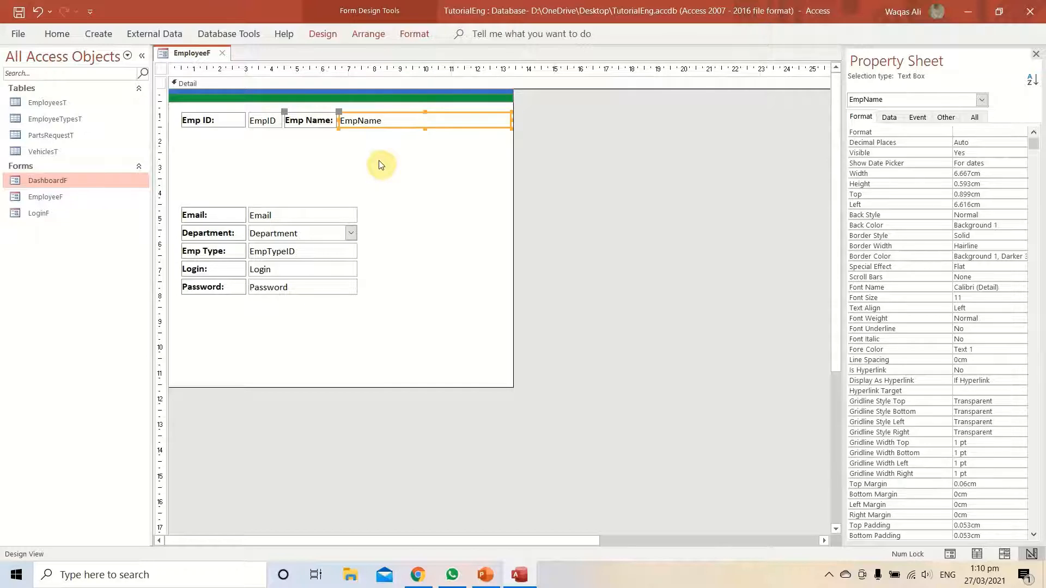
click(373, 34)
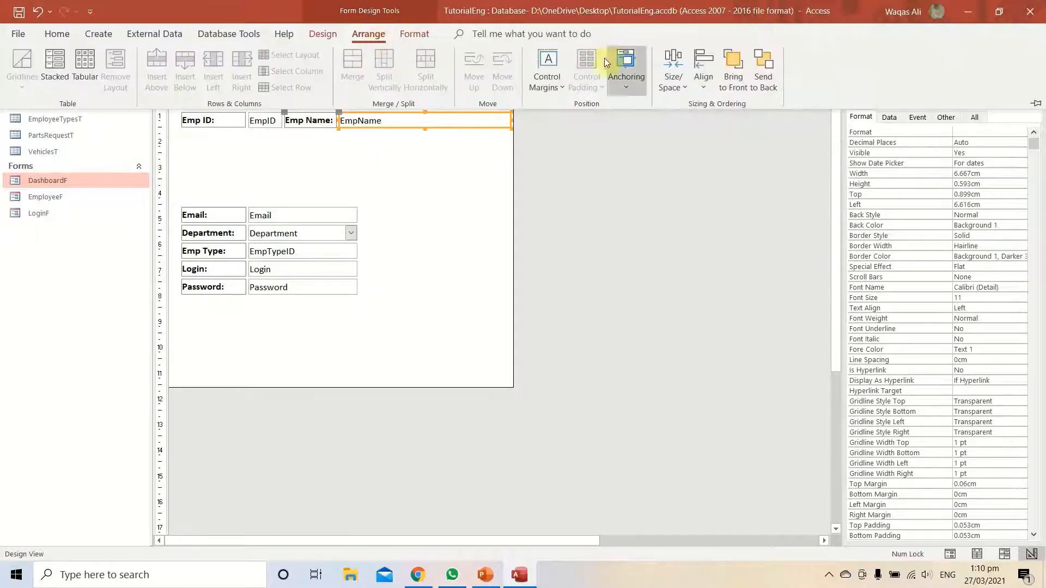
click(452, 238)
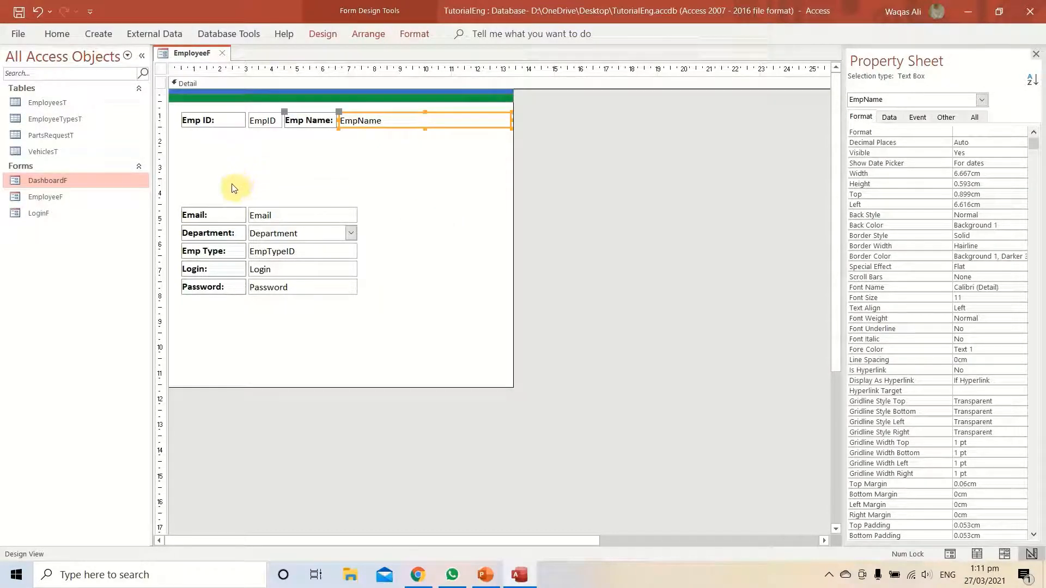
Move the Email label and text box directly beneath Emp Name and shorten the label to line up with the Emp Name label.
drag(231, 188, 360, 139)
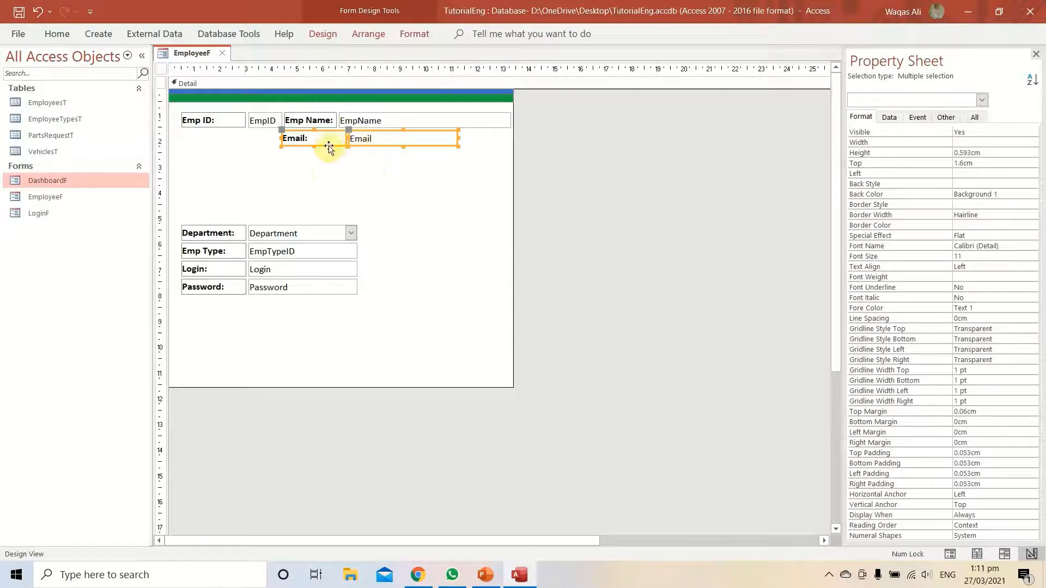
click(300, 146)
click(299, 140)
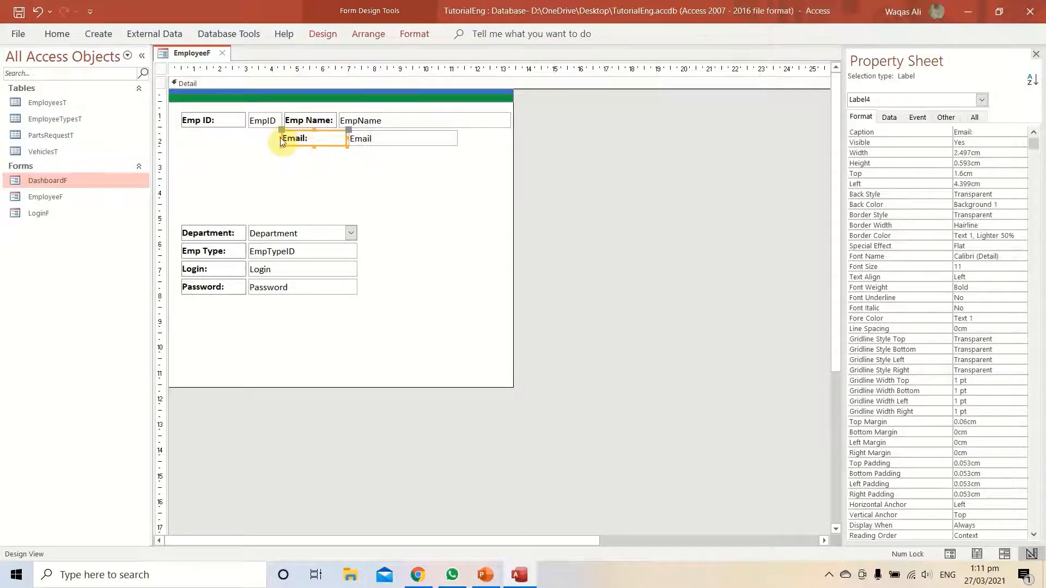
mouse_move(281, 140)
mouse_down()
mouse_move(330, 139)
mouse_move(284, 137)
mouse_up()
click(336, 147)
click(329, 165)
click(302, 139)
Widen the Email text box until its right edge lines up with the EmpName text box.
click(387, 140)
drag(448, 138, 510, 138)
click(327, 210)
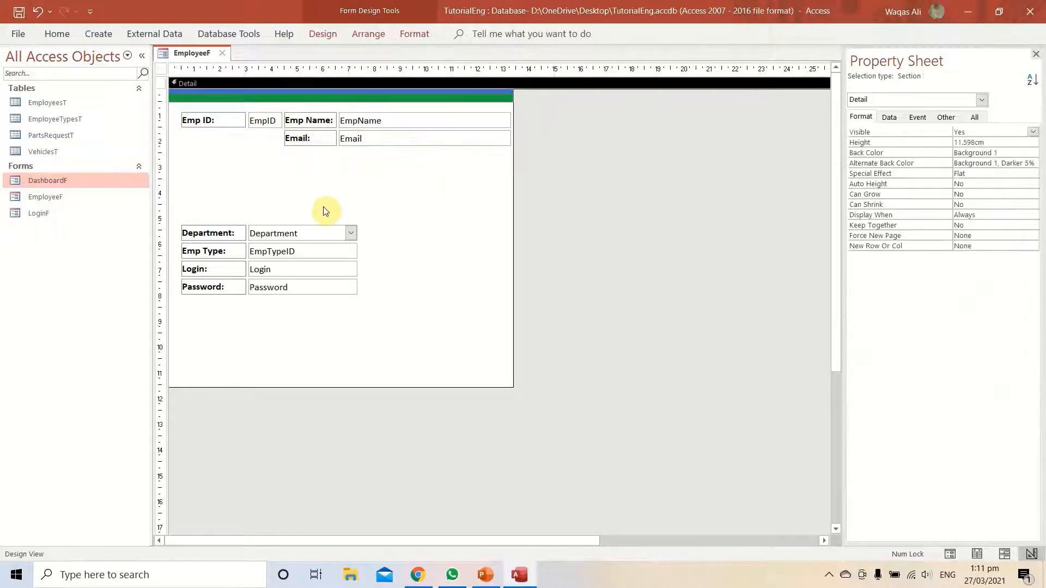
Move the Department field up to a new row below Email, and shift the Emp Type field up and to the right beneath it.
drag(207, 214, 263, 173)
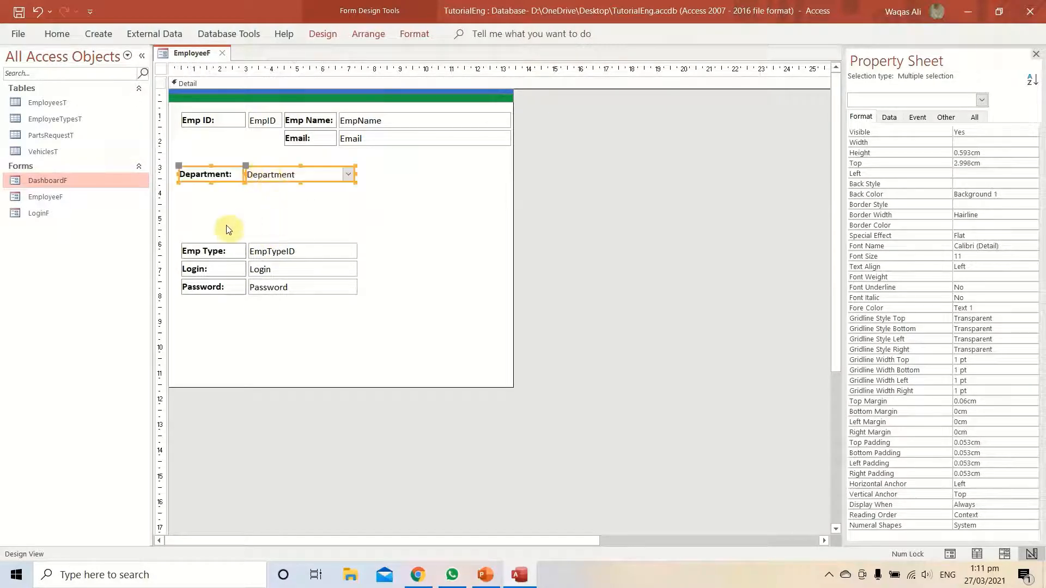
click(316, 253)
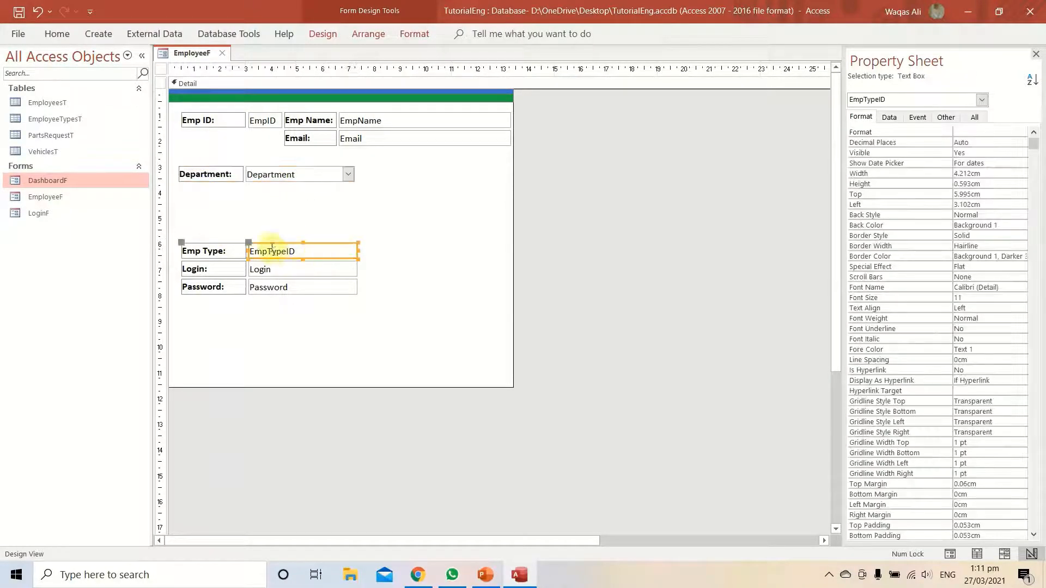
drag(227, 229, 361, 216)
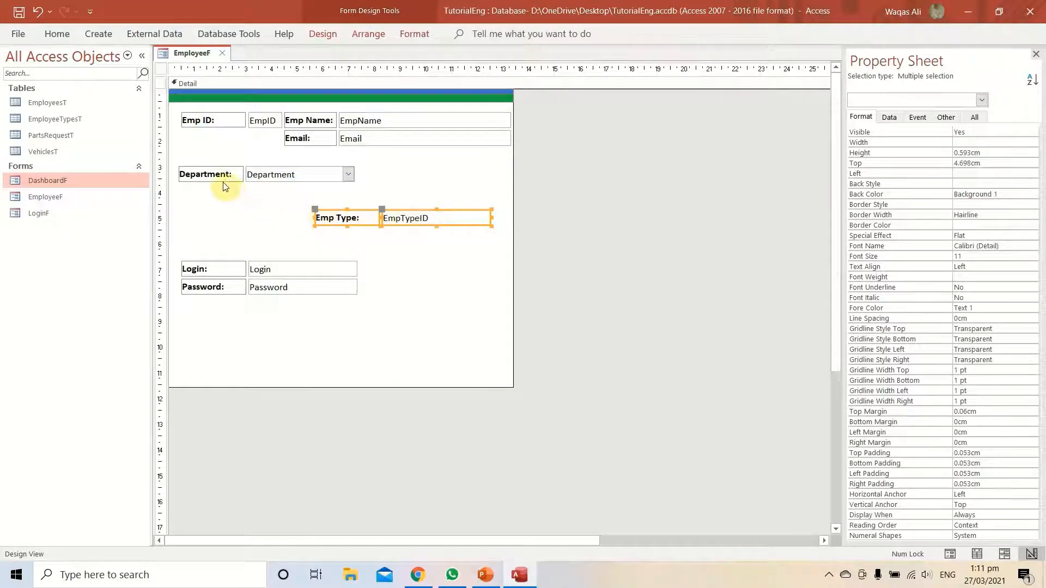
Narrow the Department combo box to about 3.58 cm to make room beside it.
click(190, 178)
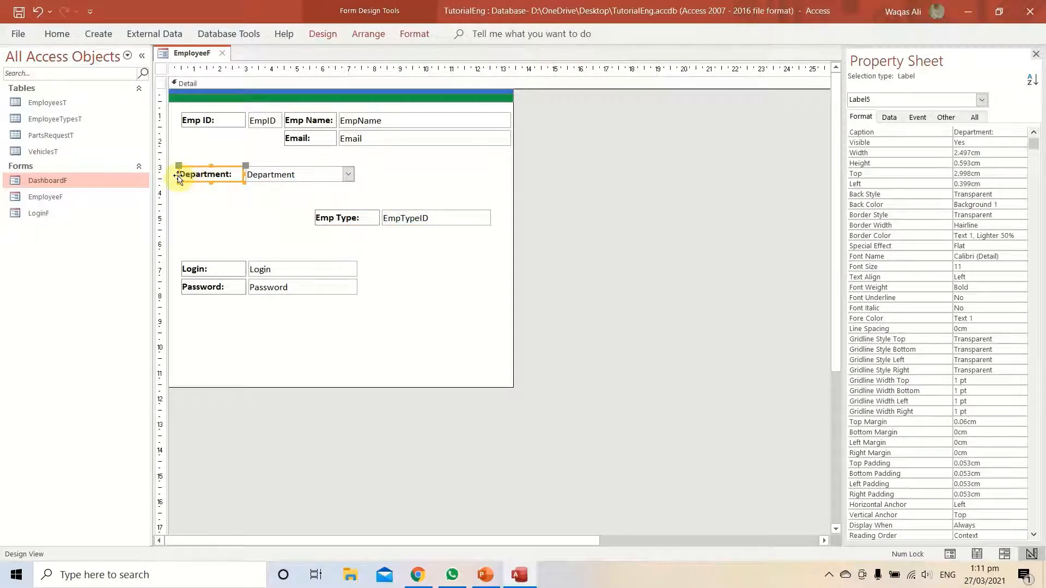
click(352, 175)
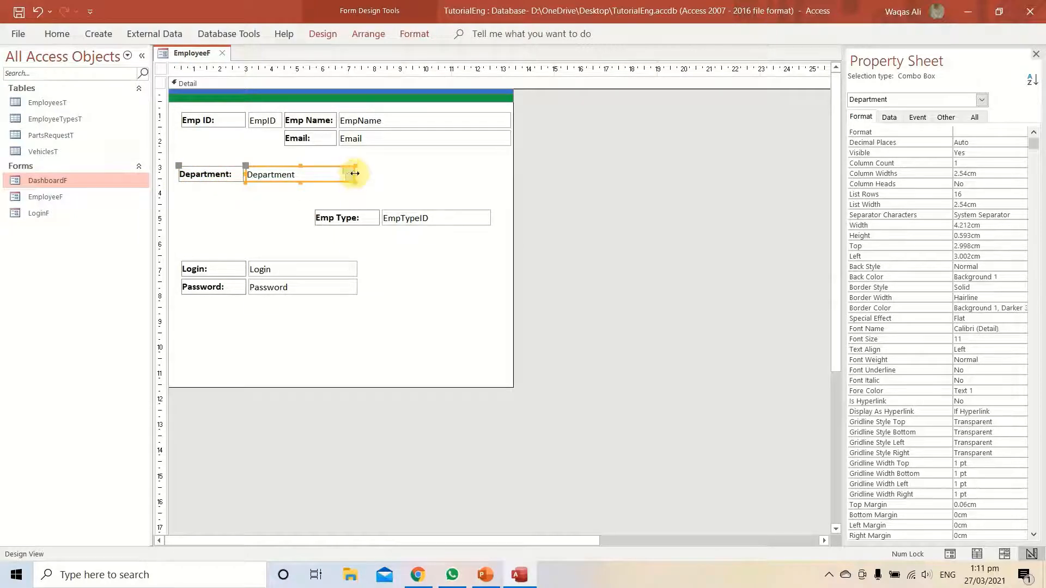
click(353, 174)
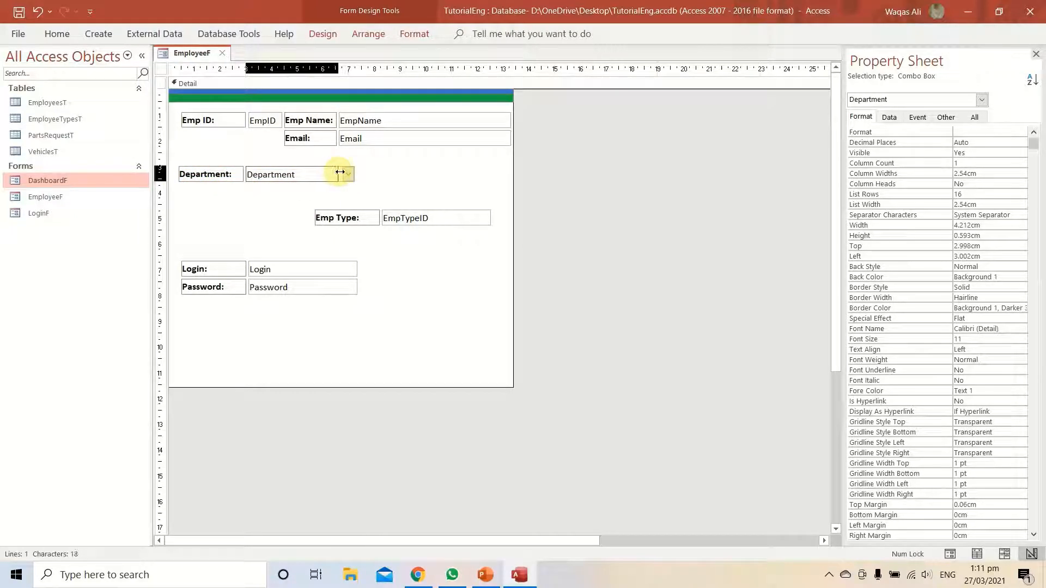
drag(340, 172, 339, 173)
Place the Emp Type field beside Department on the same row and narrow its text box to about 3.98 cm.
drag(349, 239, 397, 182)
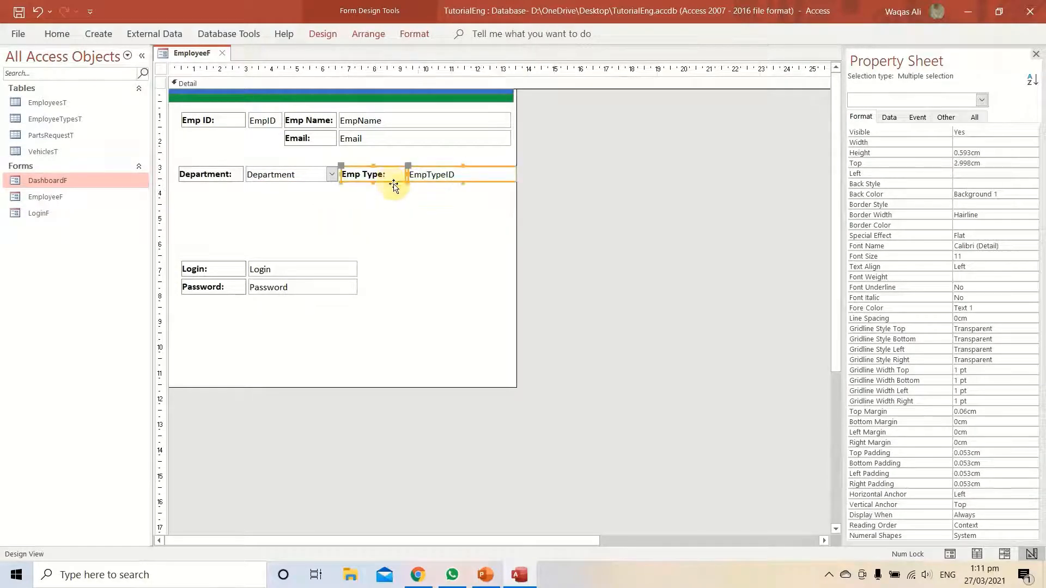
click(499, 191)
click(513, 175)
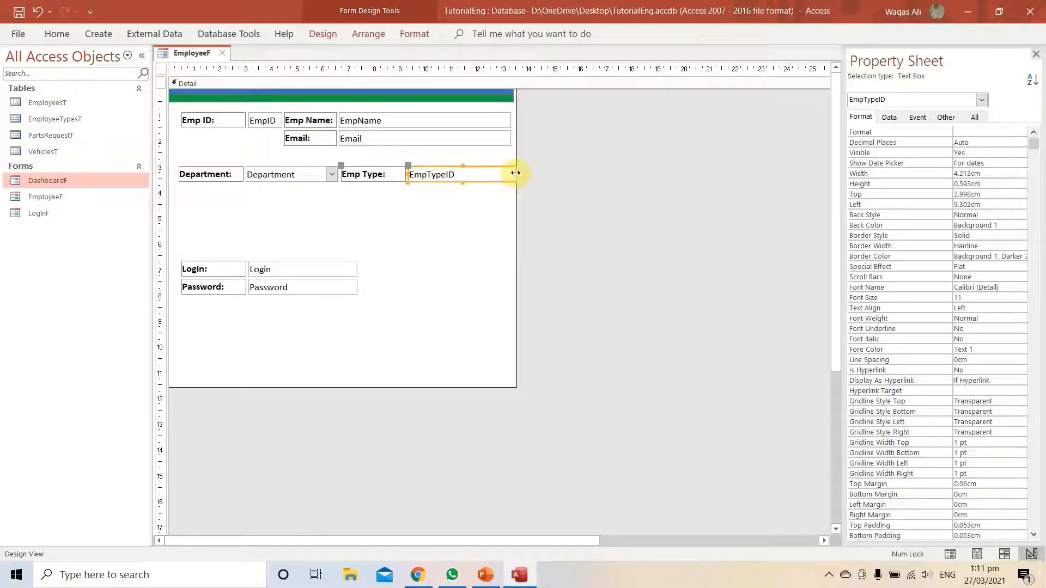
drag(515, 173, 510, 171)
click(381, 229)
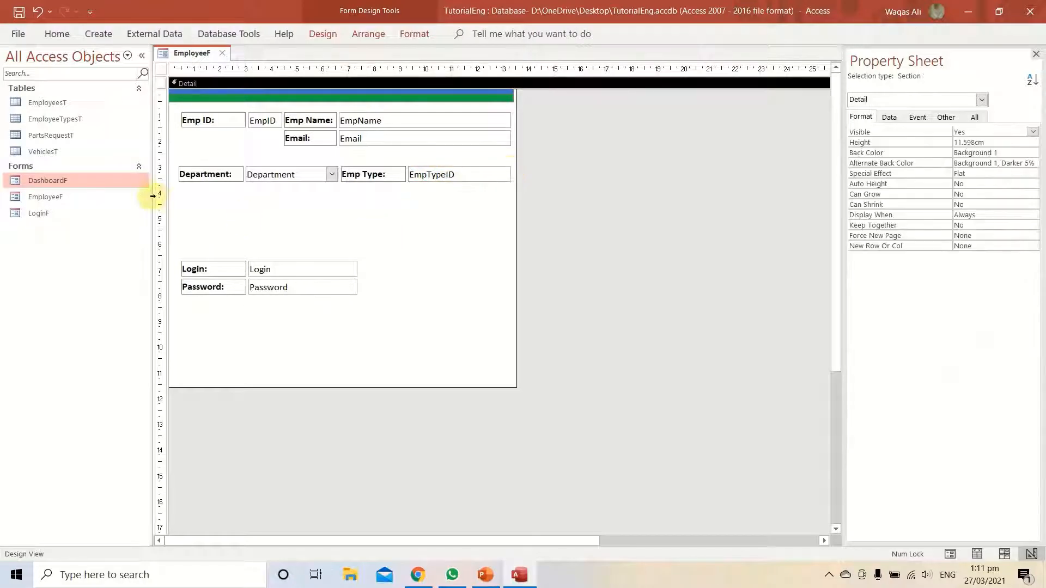
Examine how EmpTypeID links EmployeesT to EmployeeTypesT in the database relationships, and return to the EmployeeF design.
click(220, 36)
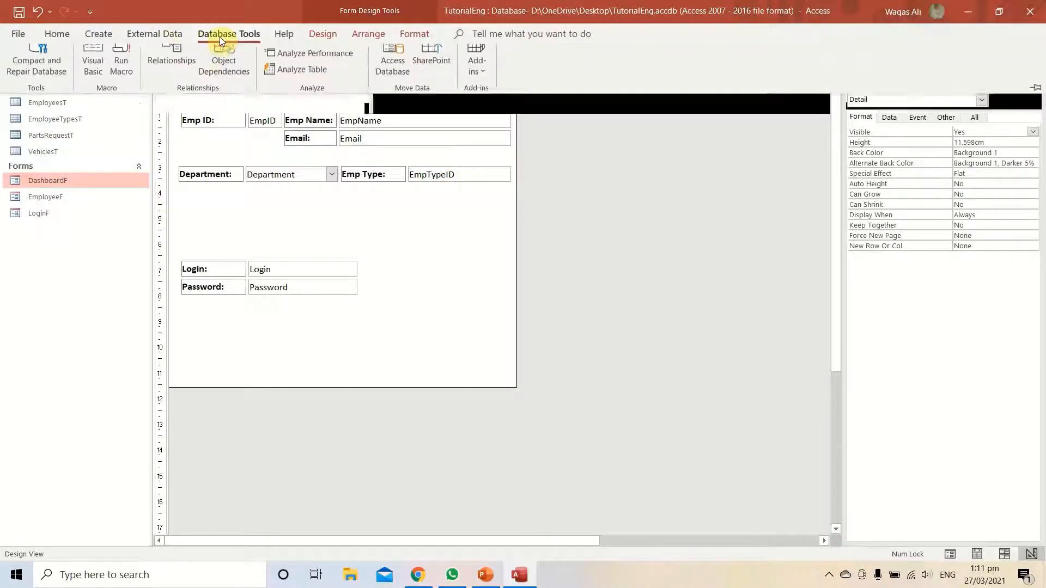
click(171, 64)
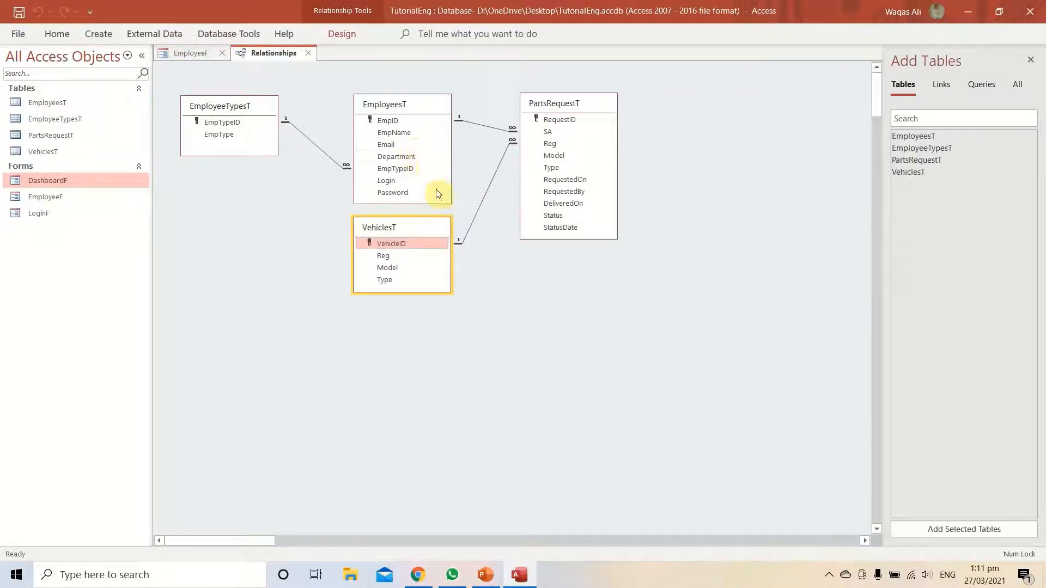
click(390, 169)
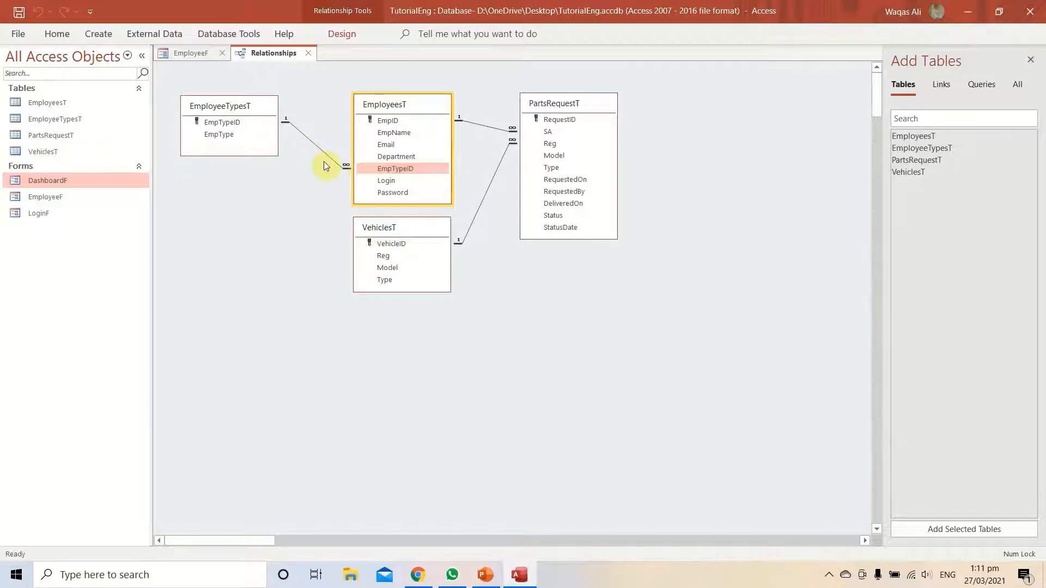
click(218, 122)
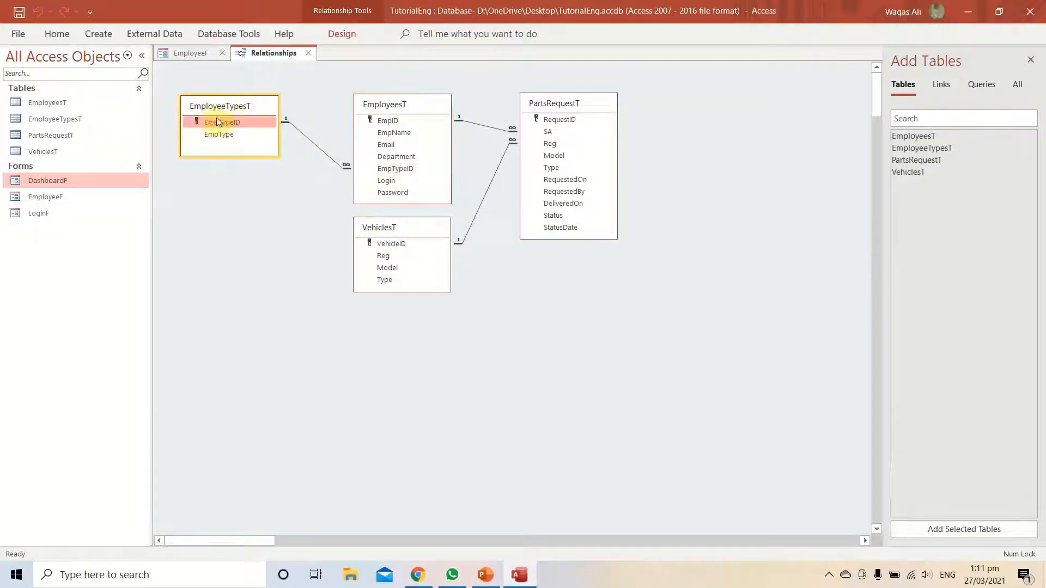
click(211, 55)
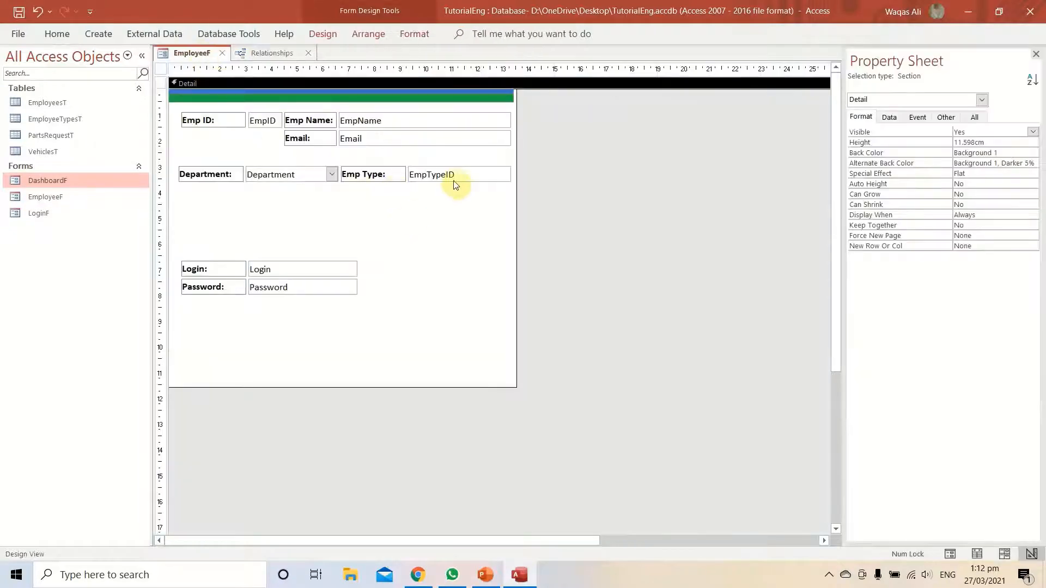
Compare the control types of the EmpTypeID and Department fields, leaving EmpTypeID selected.
click(455, 184)
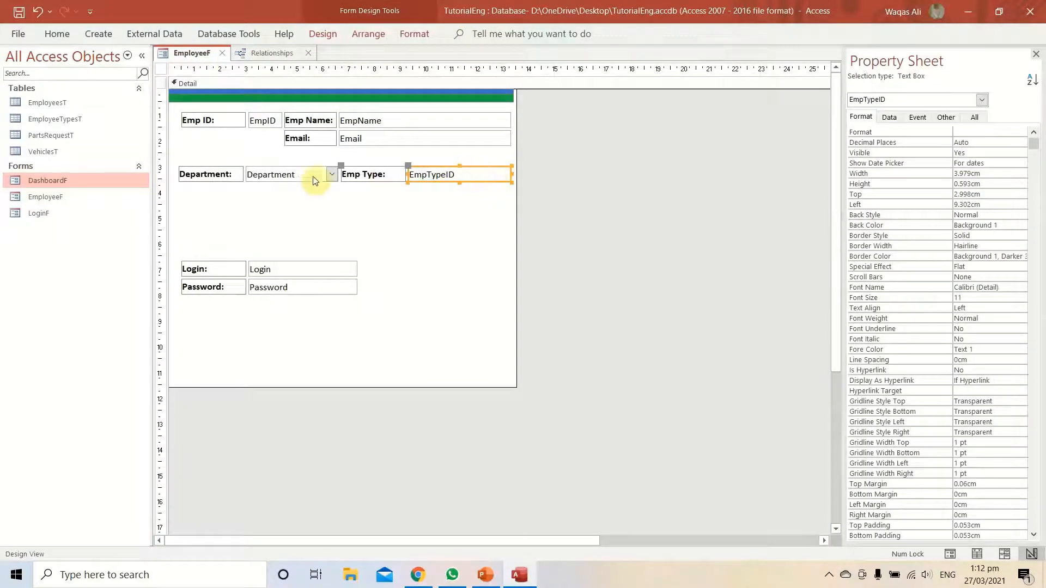
click(329, 179)
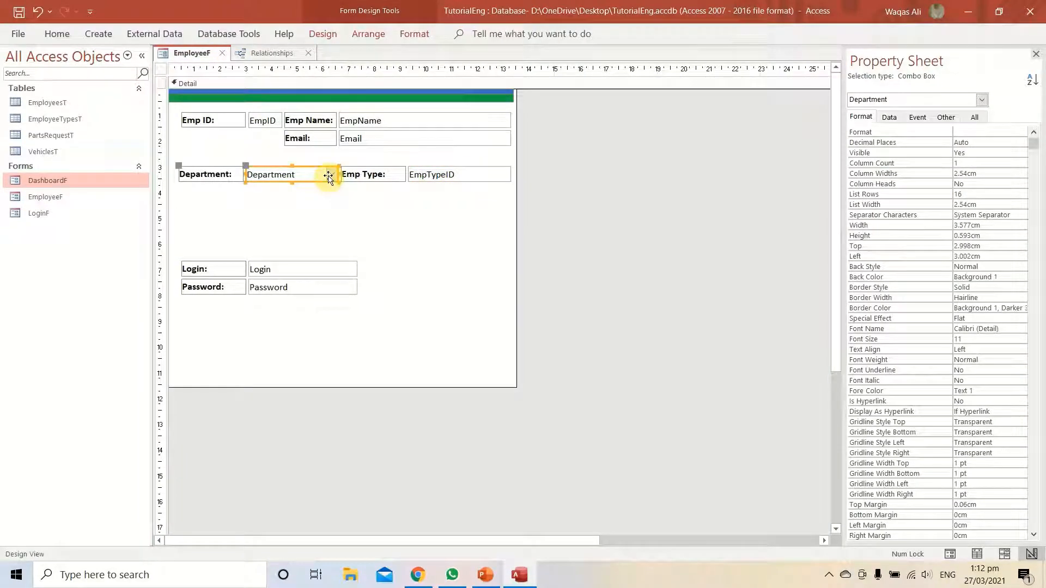
click(499, 172)
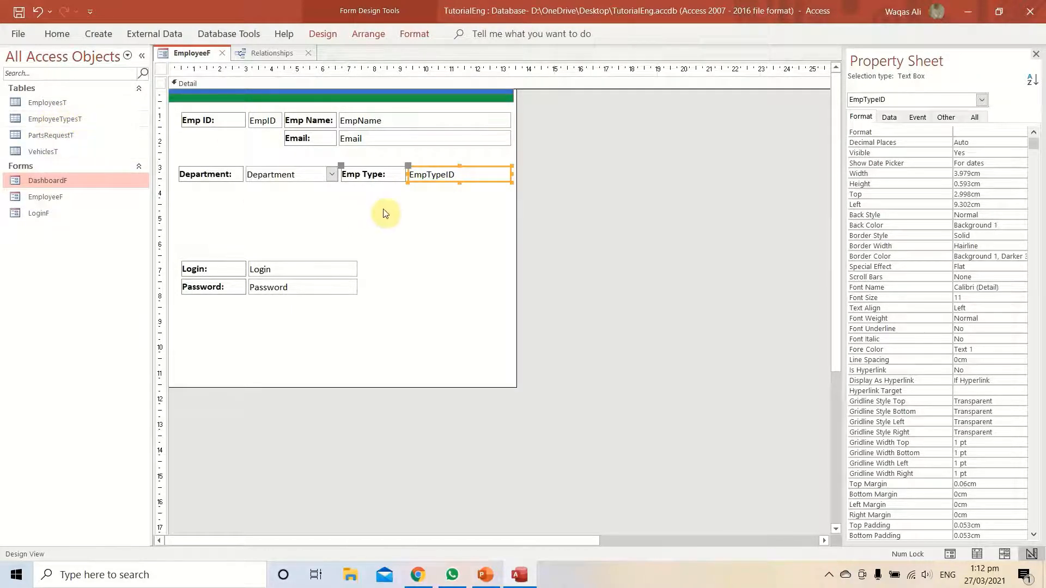
Convert the EmpTypeID text box beside the Emp Type label into a combo box.
click(415, 209)
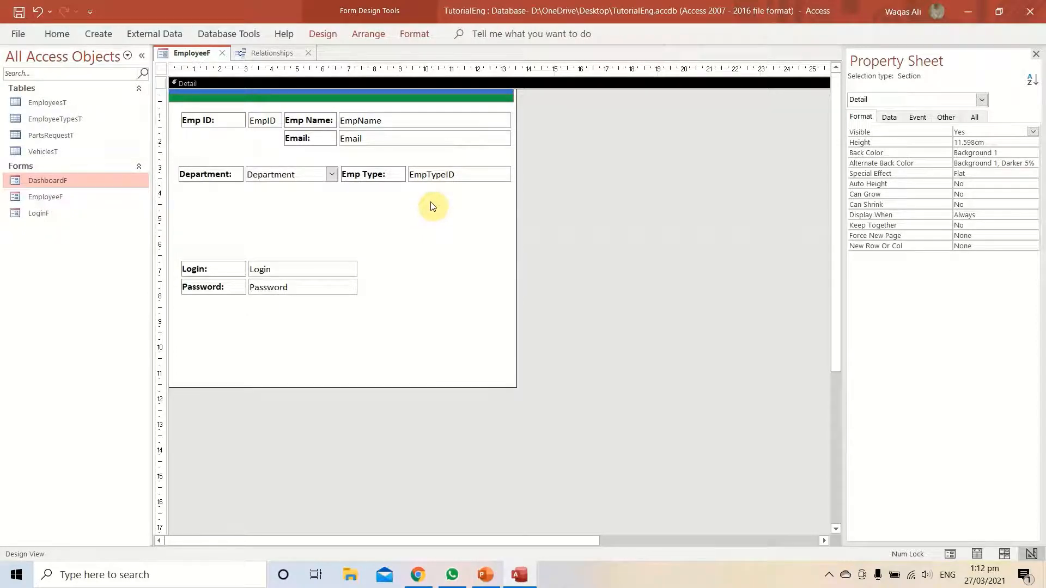
click(459, 176)
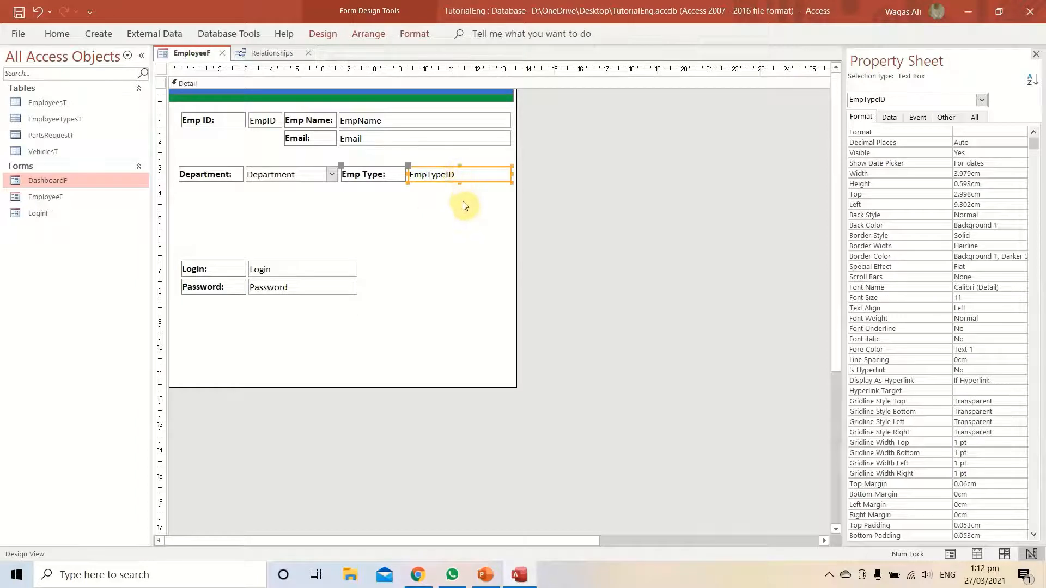
drag(462, 200, 461, 169)
click(311, 179)
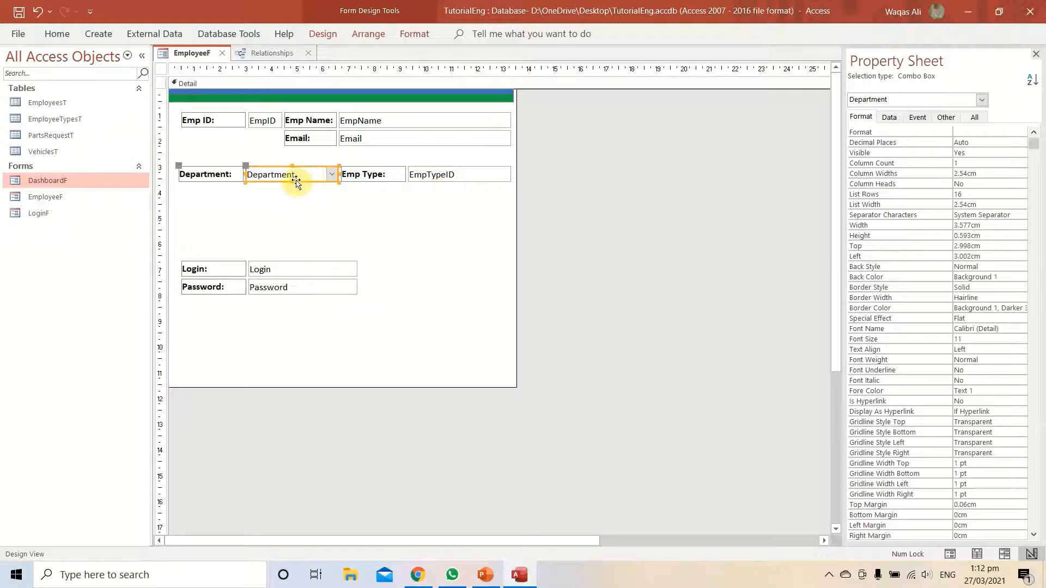
click(461, 179)
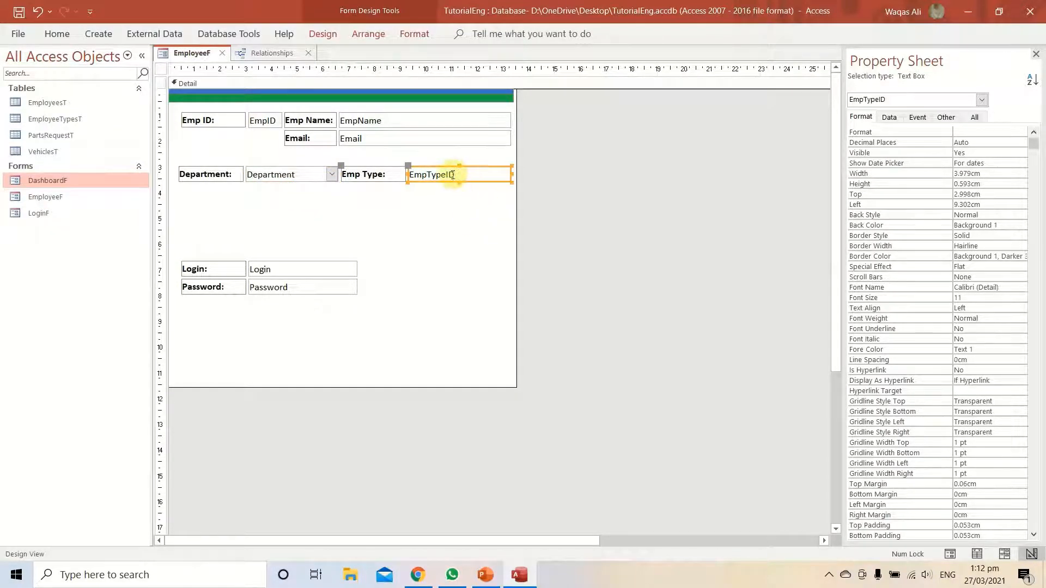
right_click(462, 173)
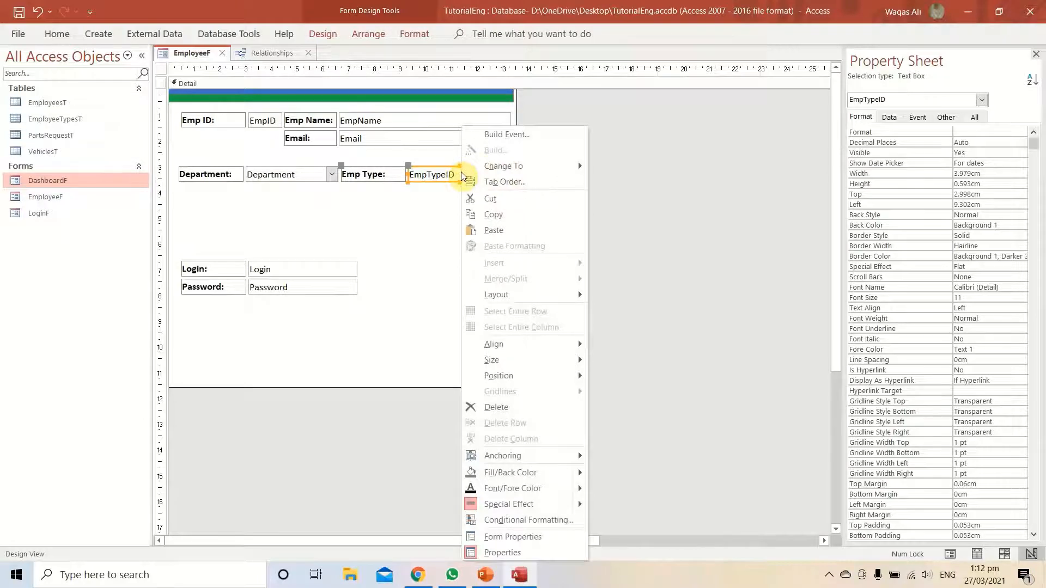
mouse_move(507, 166)
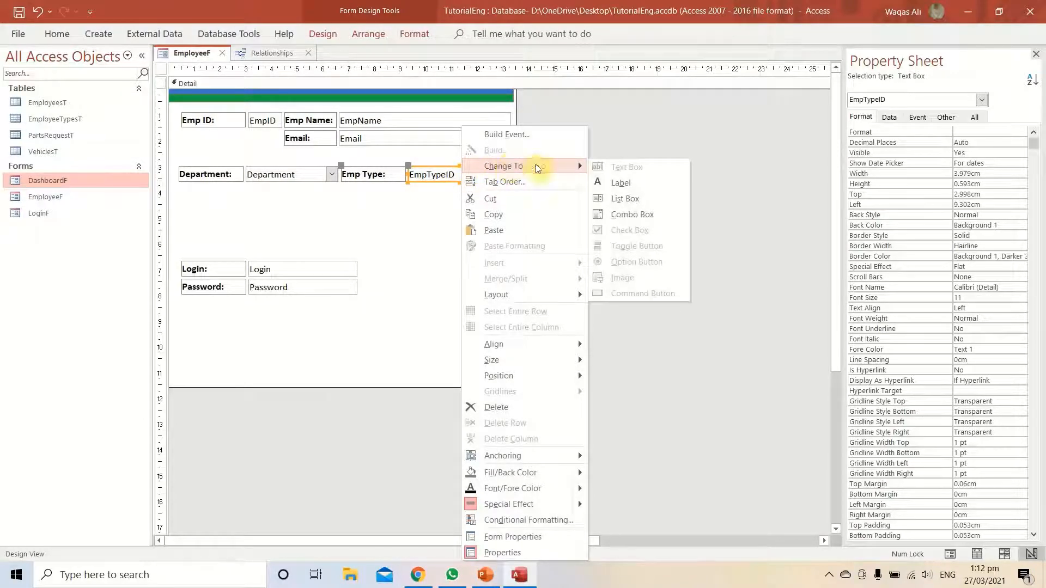
click(640, 214)
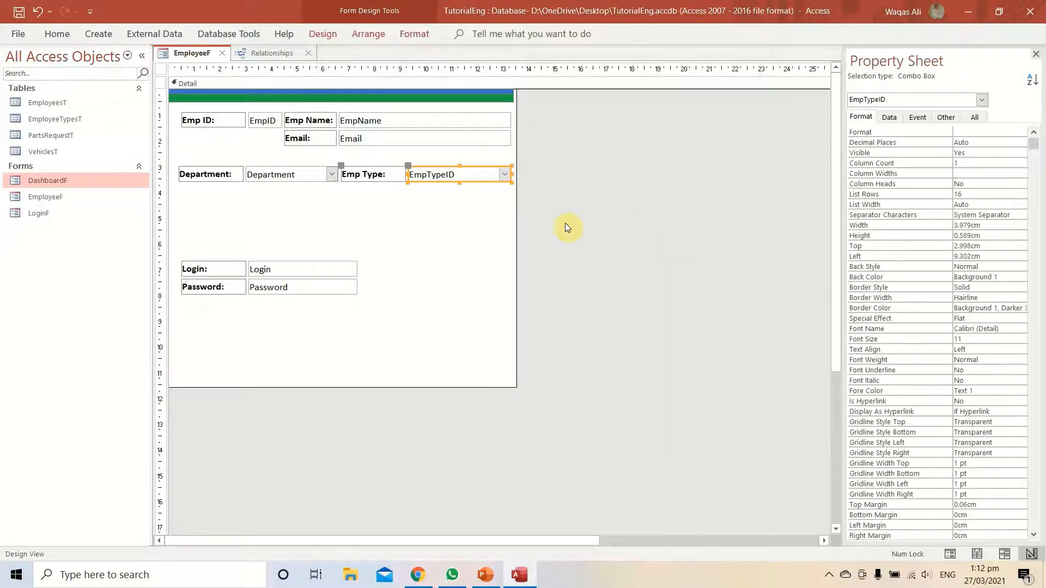
Open the query builder for the EmpTypeID combo box's Row Source and close the query's property sheet.
click(476, 227)
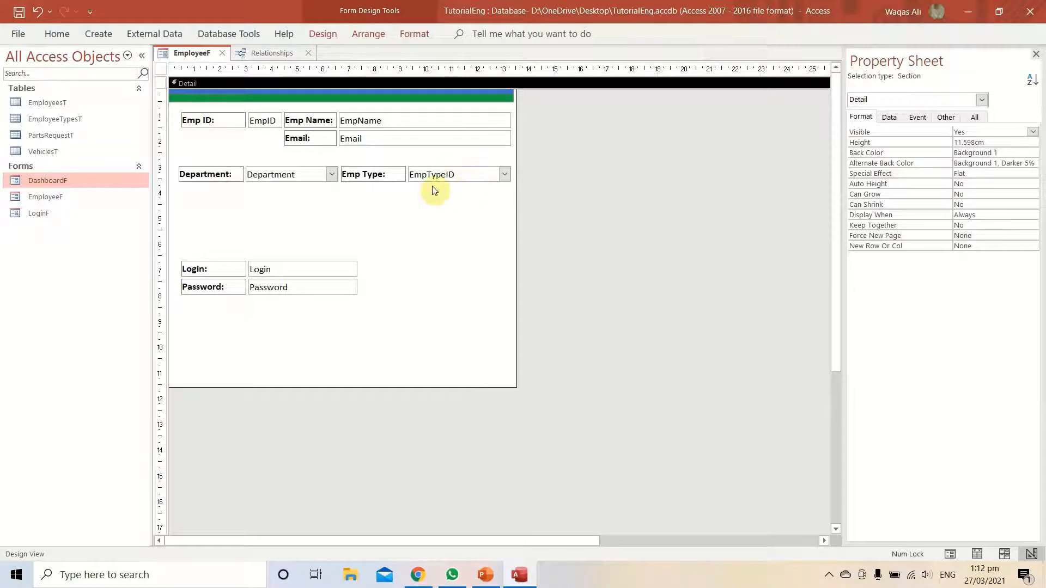
click(464, 177)
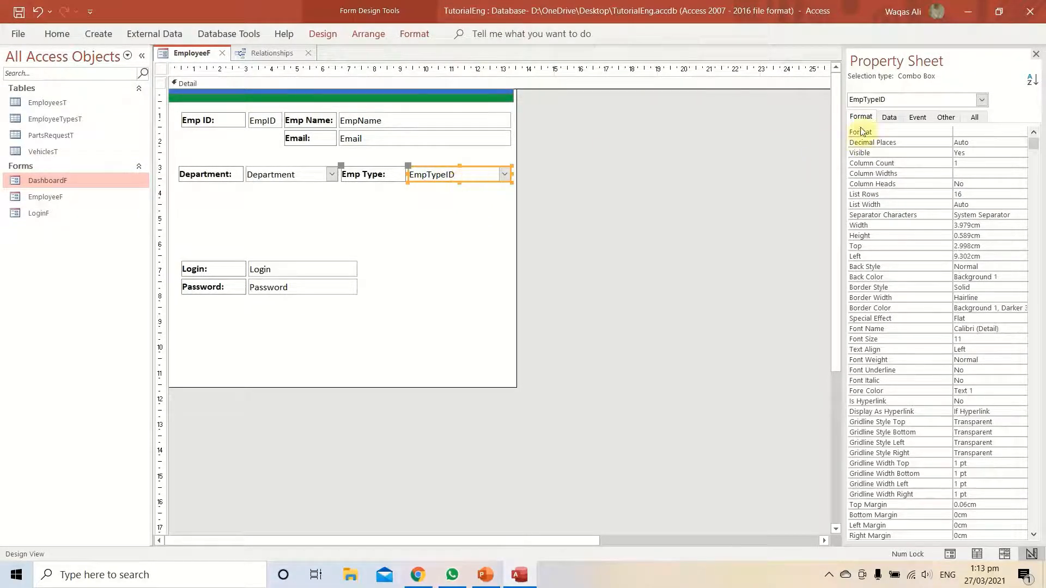
click(890, 118)
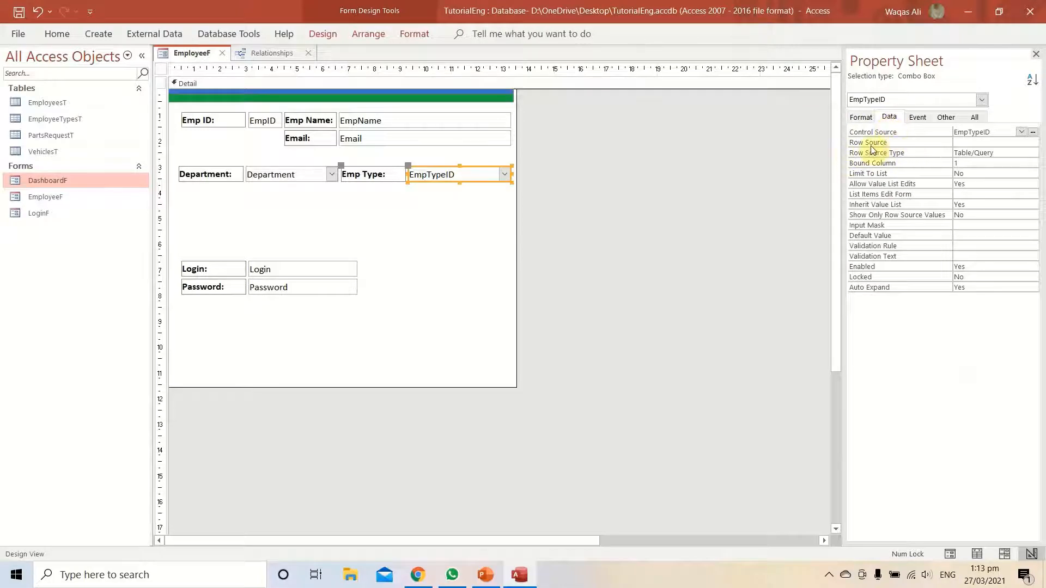
click(990, 143)
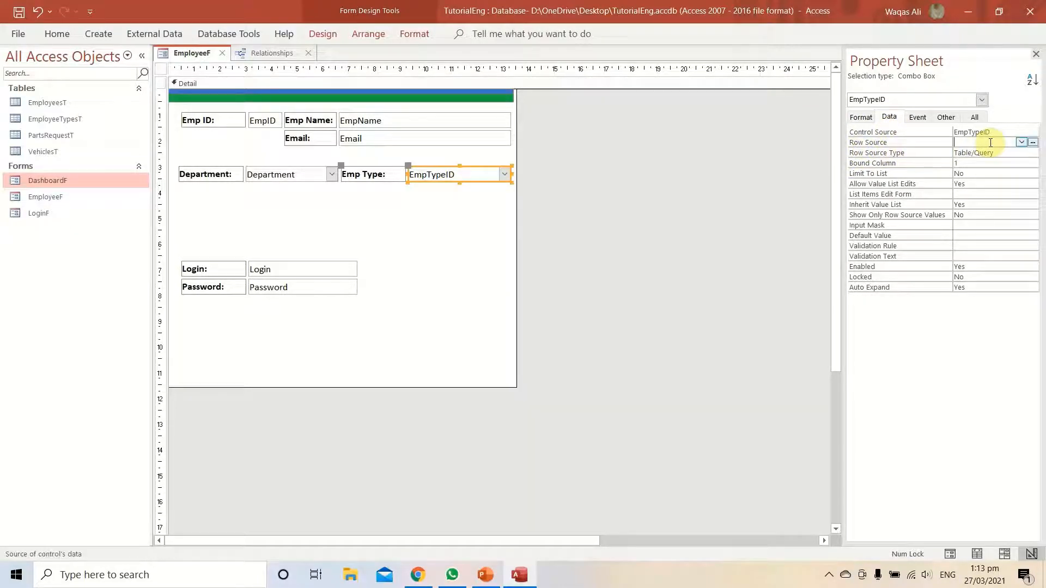
click(1033, 142)
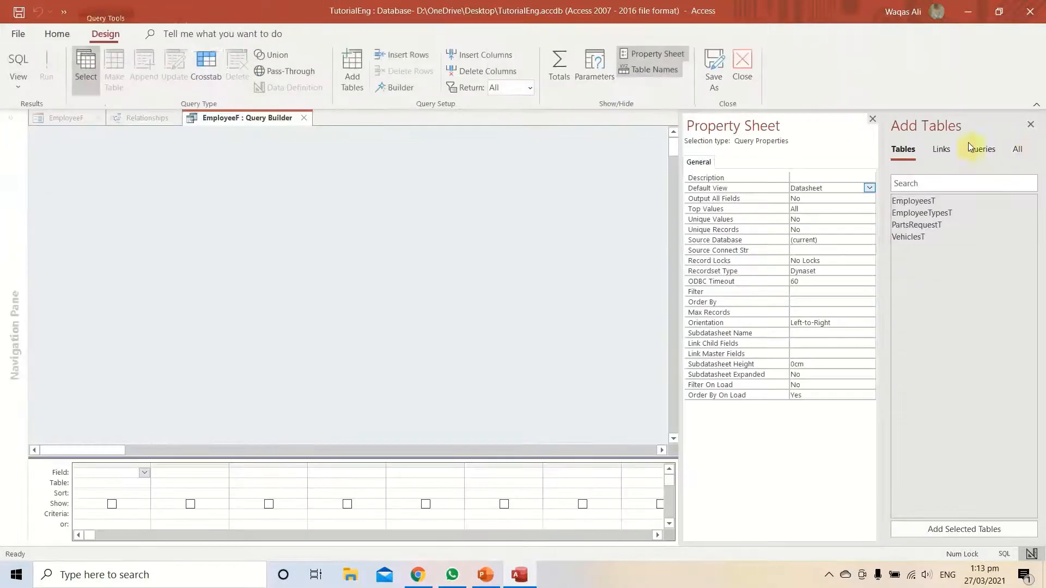
click(872, 119)
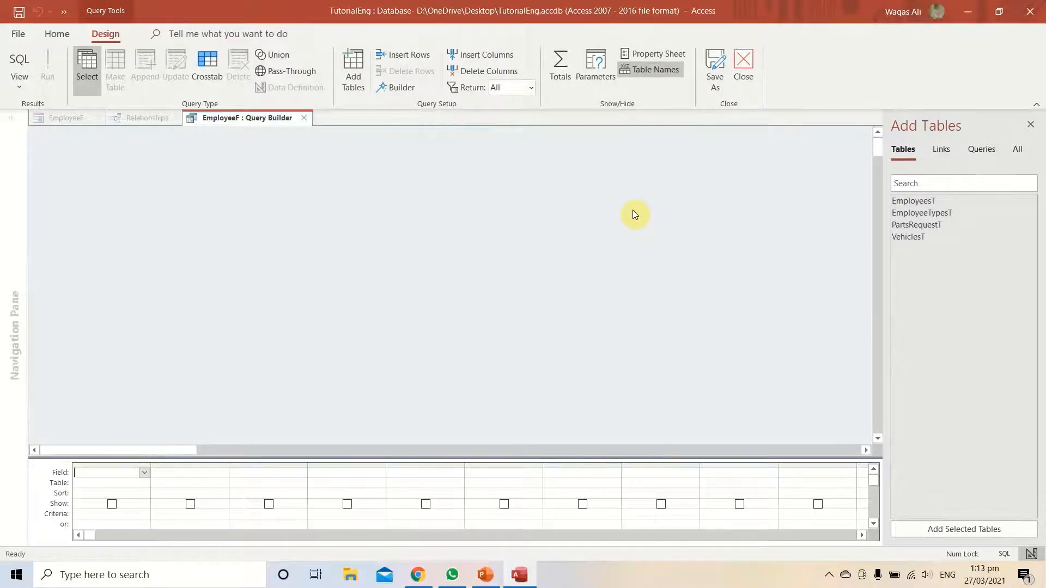
Add the EmployeeTypesT table to the row source query and include its EmpTypeID and EmpType fields.
click(906, 217)
double_click(906, 214)
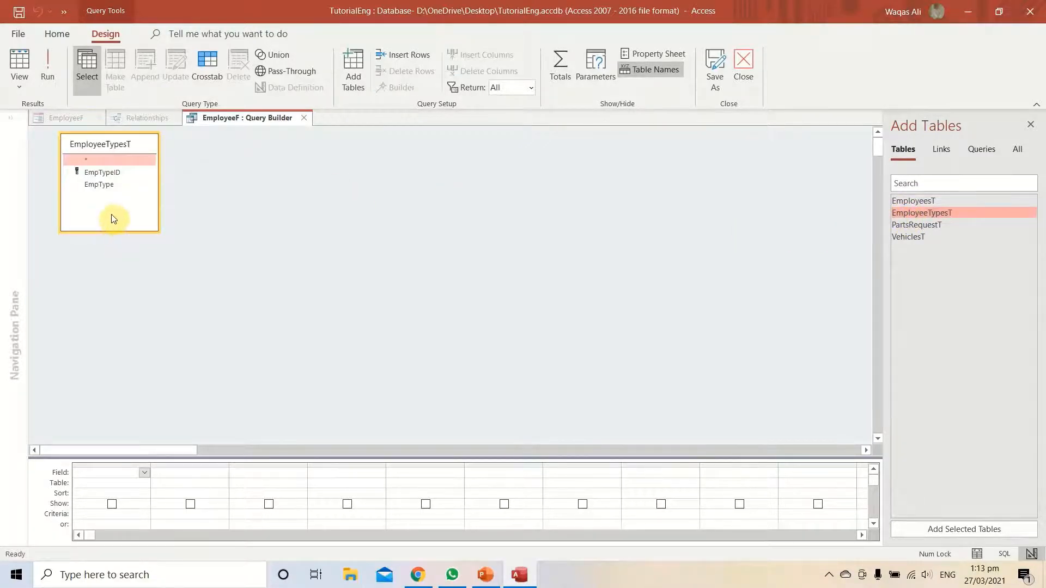
drag(113, 228, 111, 207)
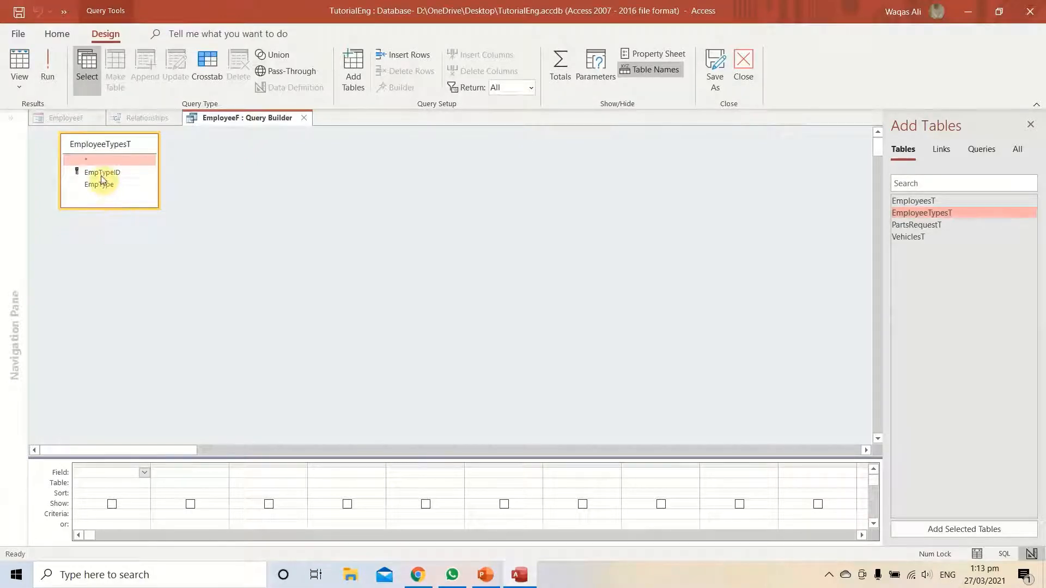
double_click(101, 173)
double_click(100, 185)
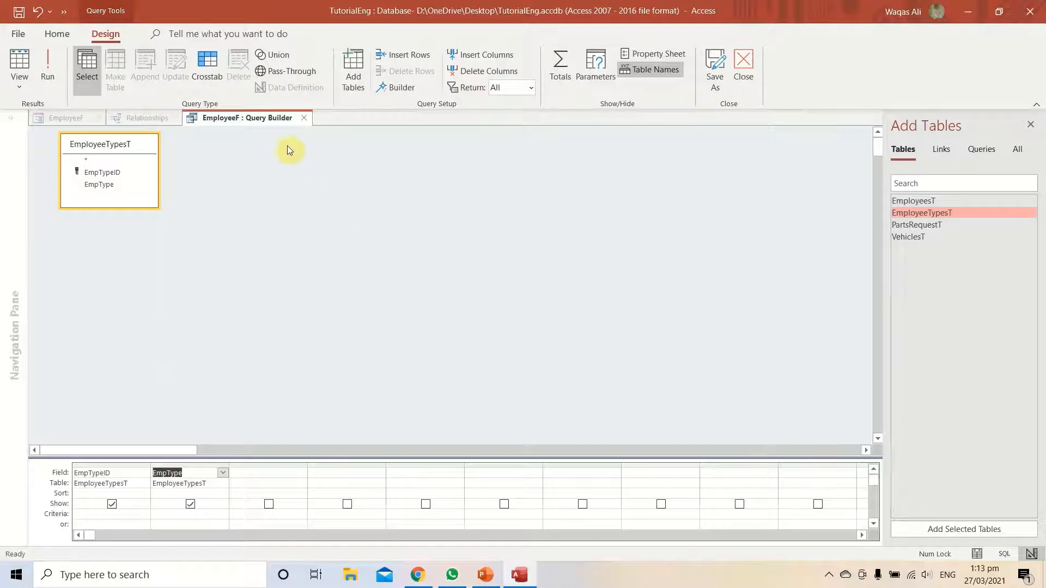
Review the EmpTypeID and EmpType query columns and close the query builder, saving the SQL statement to the Row Source property.
right_click(249, 119)
click(297, 123)
drag(137, 451, 133, 419)
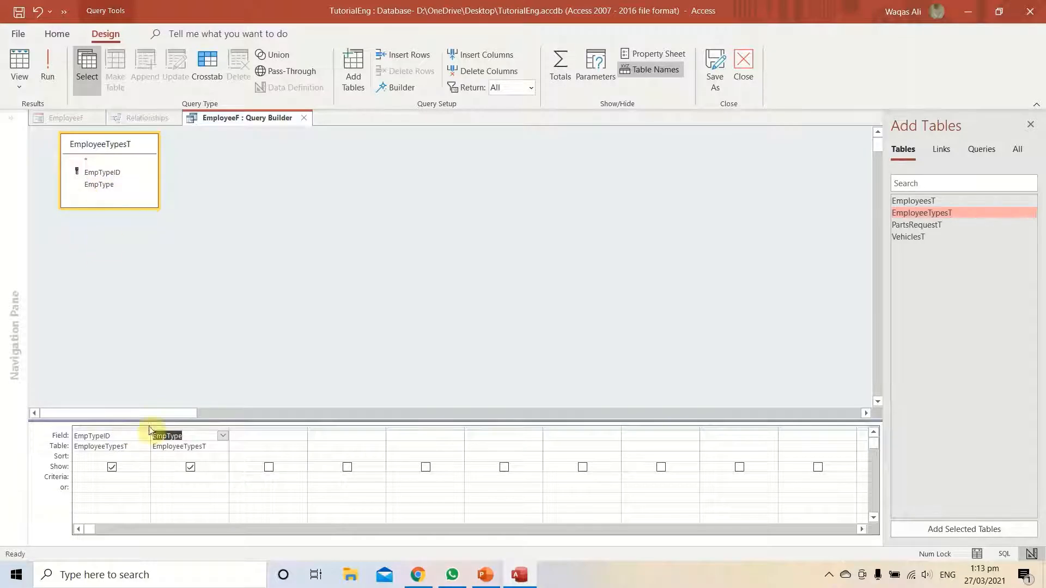
click(112, 426)
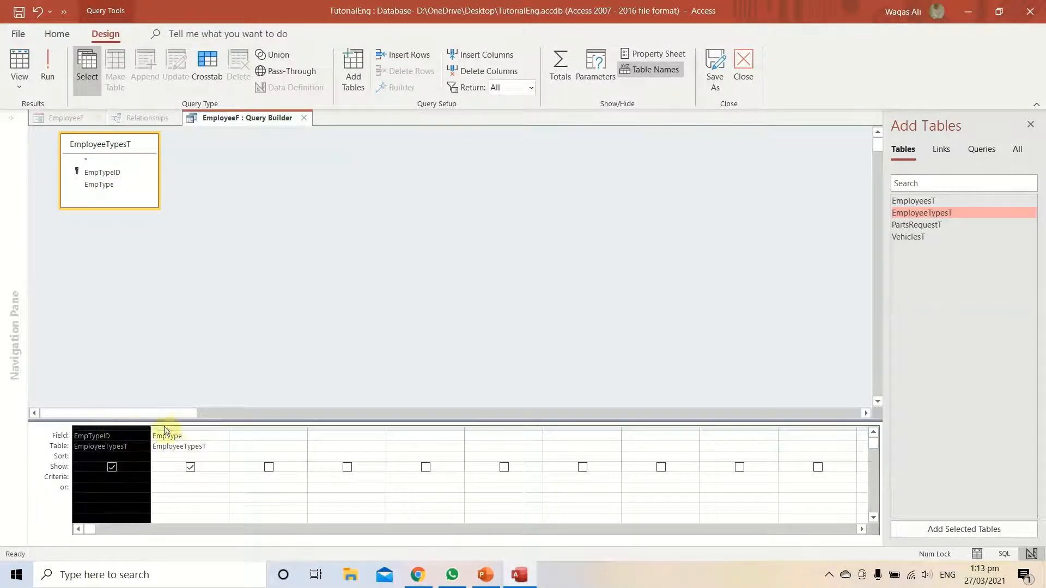
click(190, 427)
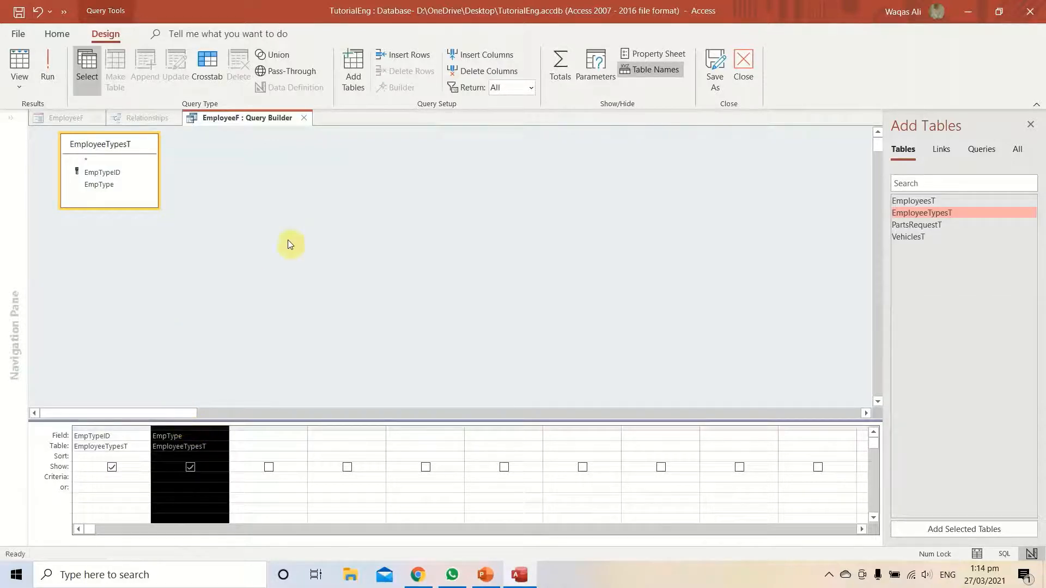
click(303, 118)
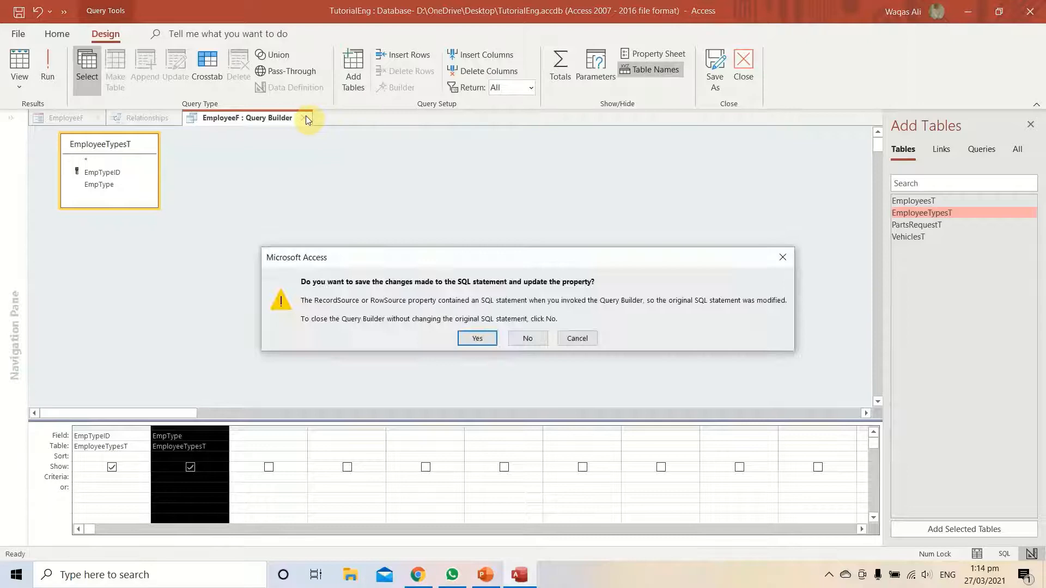
click(479, 337)
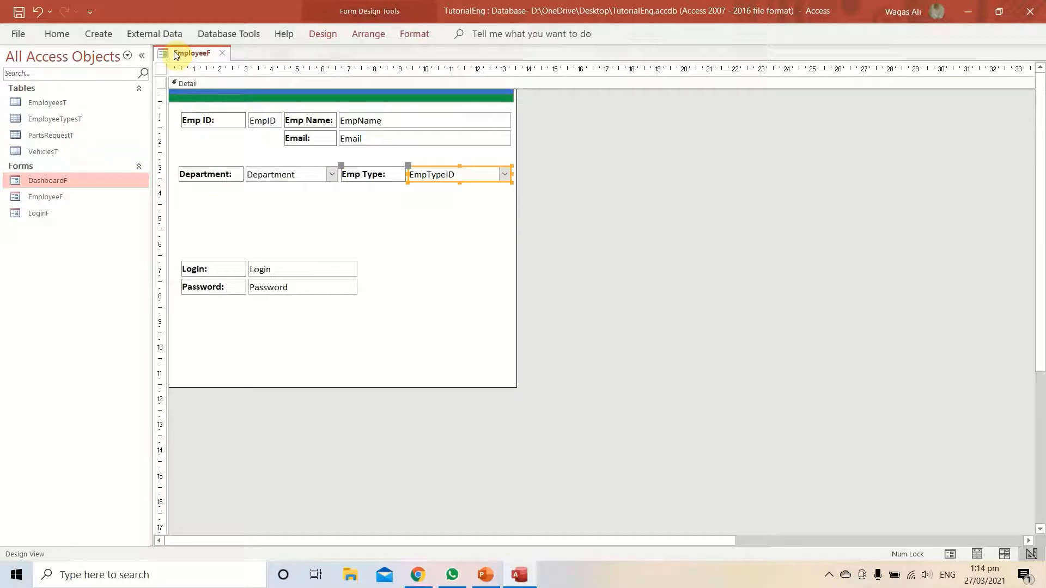
Save the EmployeeF form and display it in Form View.
right_click(176, 52)
click(187, 61)
right_click(187, 56)
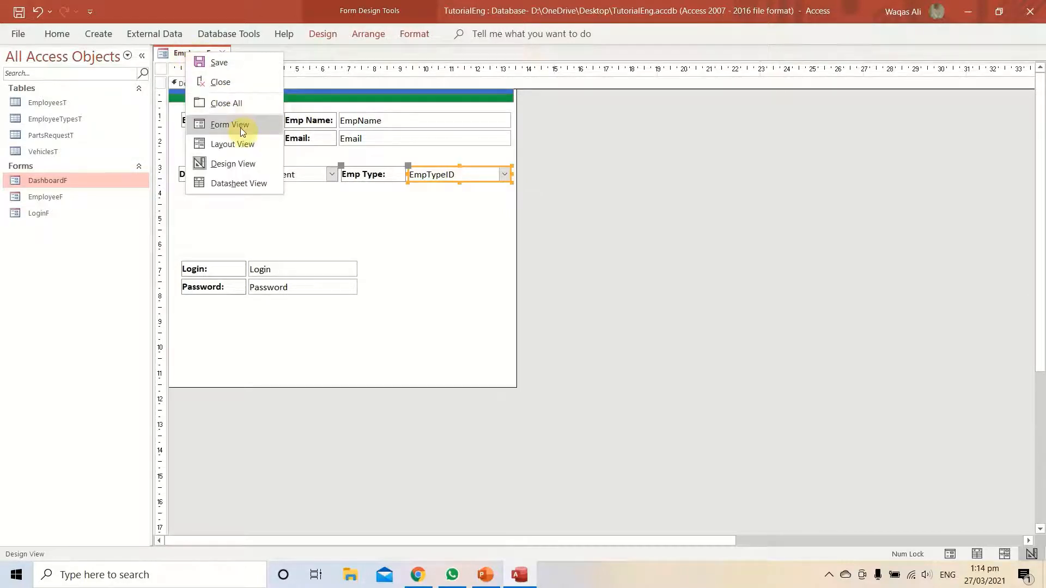
click(241, 126)
Compare the drop-down lists of Emp Type and Department in the running form, and return to Design View.
click(494, 168)
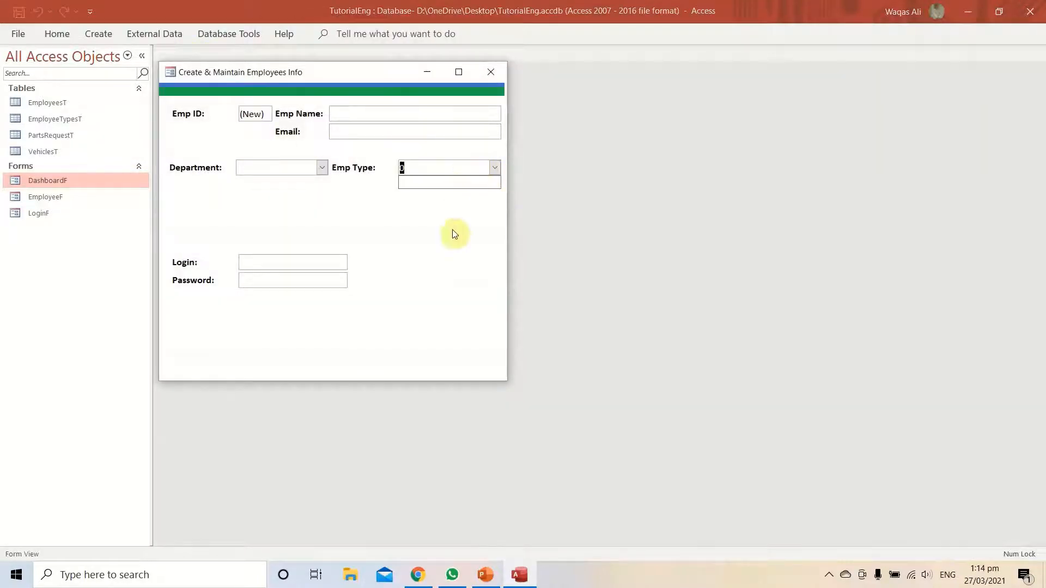
click(351, 212)
click(321, 167)
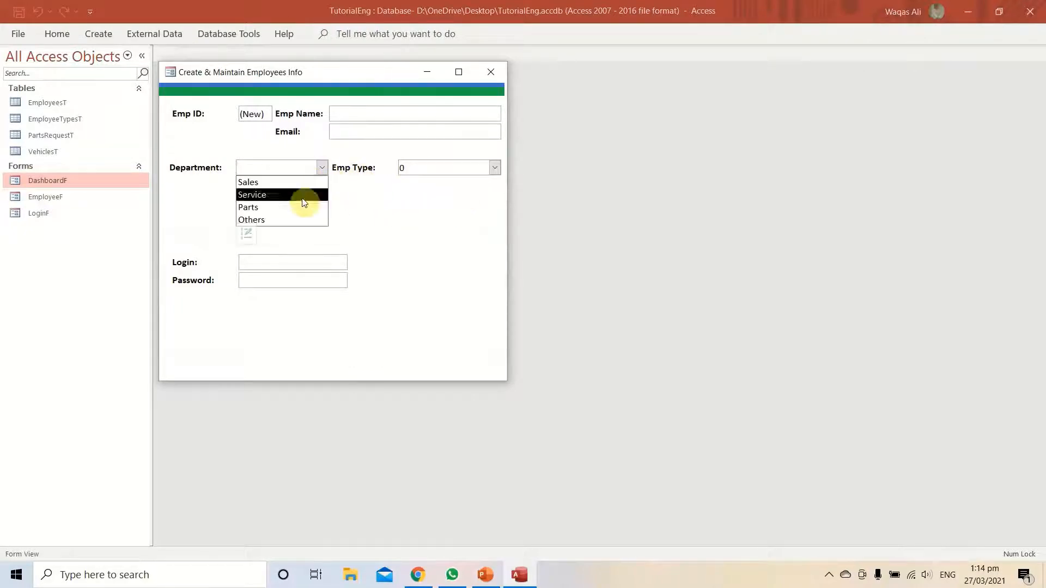
click(495, 168)
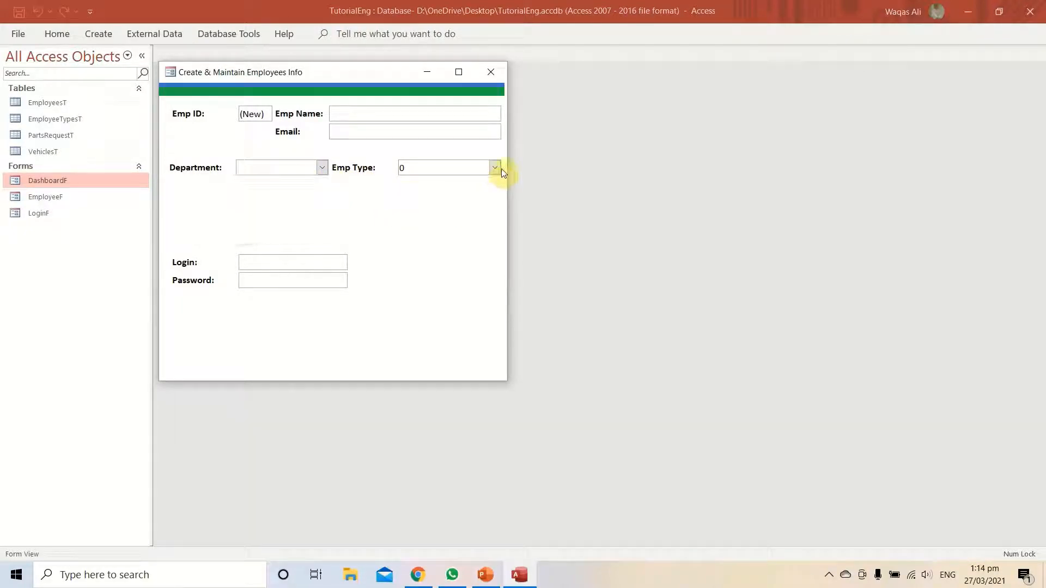
click(495, 168)
click(400, 232)
right_click(404, 229)
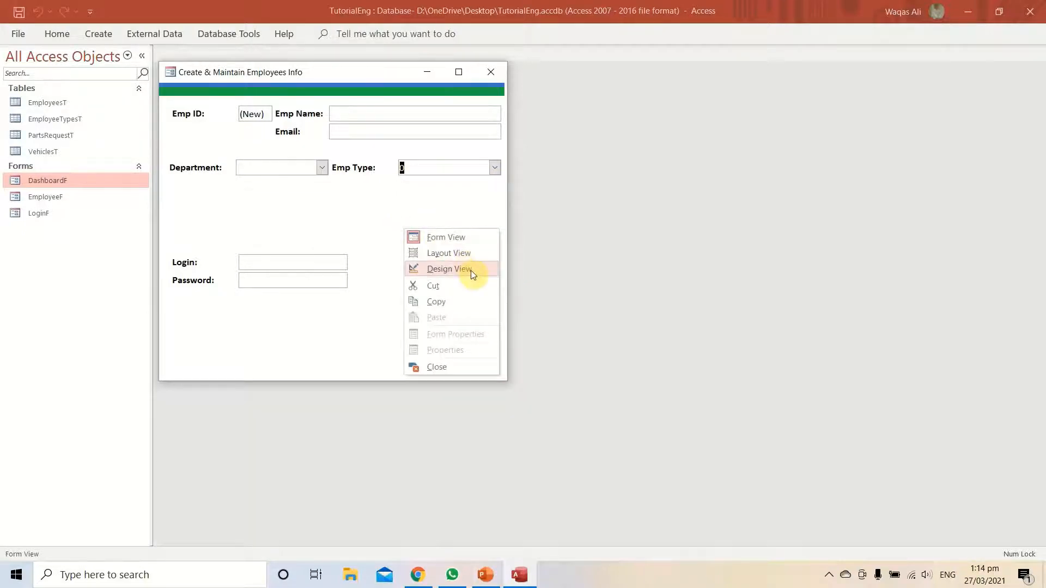
click(472, 270)
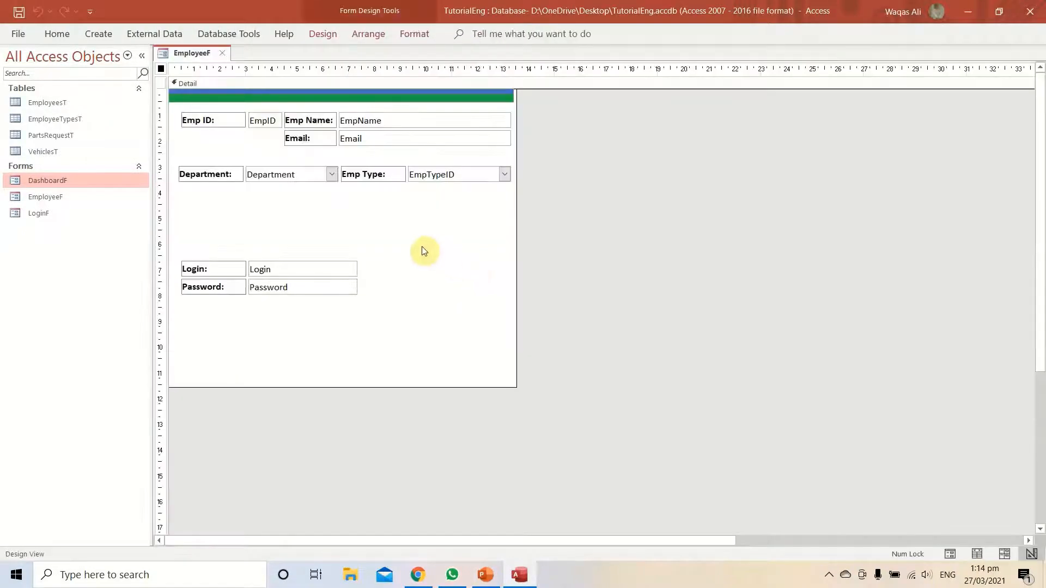
Place the Login field under Department and the Password field under Emp Type, sizing their text boxes to match the fields above.
drag(211, 246, 441, 242)
click(349, 195)
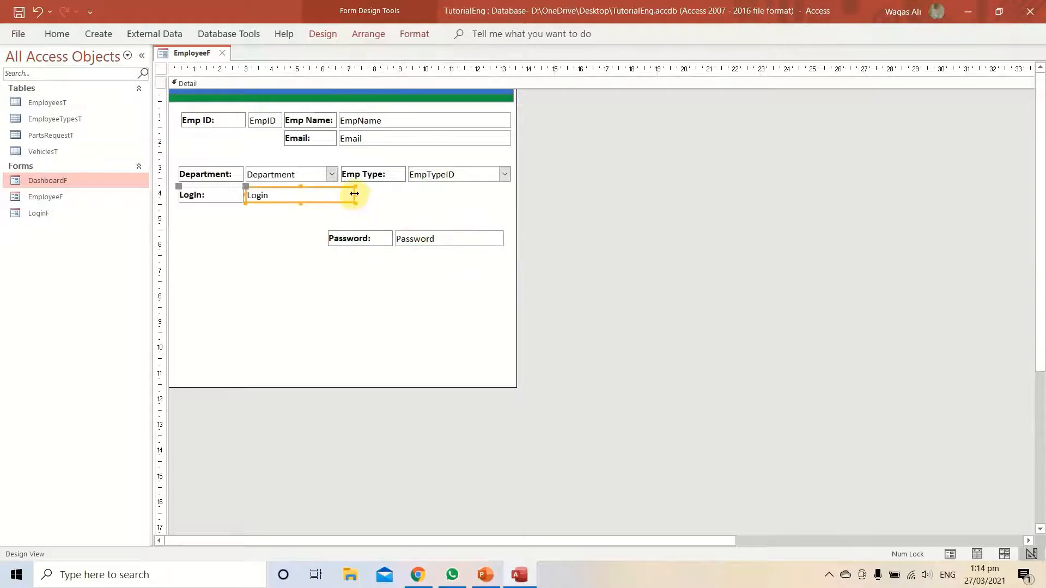
drag(352, 195, 339, 189)
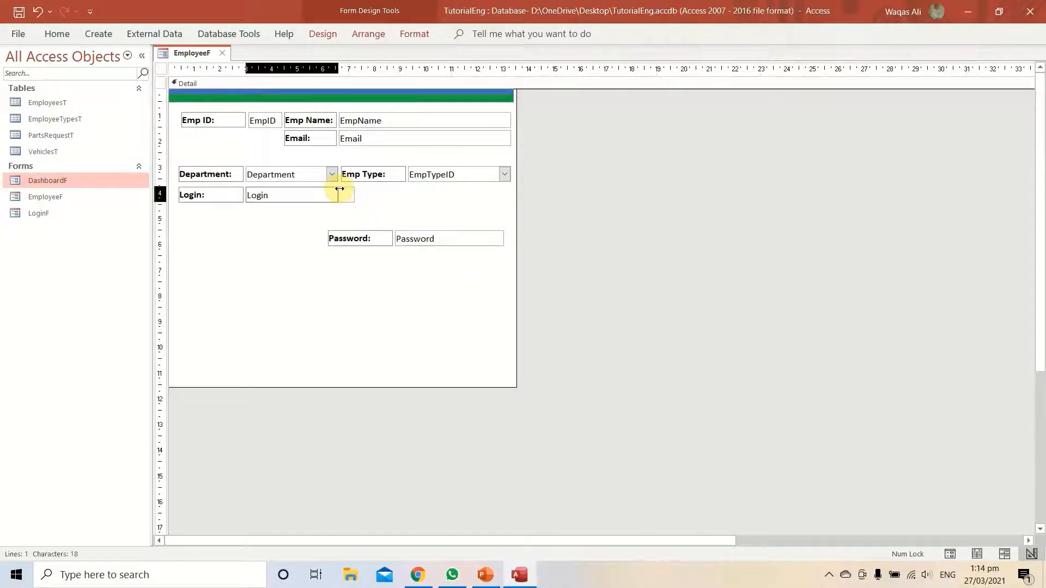
drag(428, 238, 448, 196)
click(510, 191)
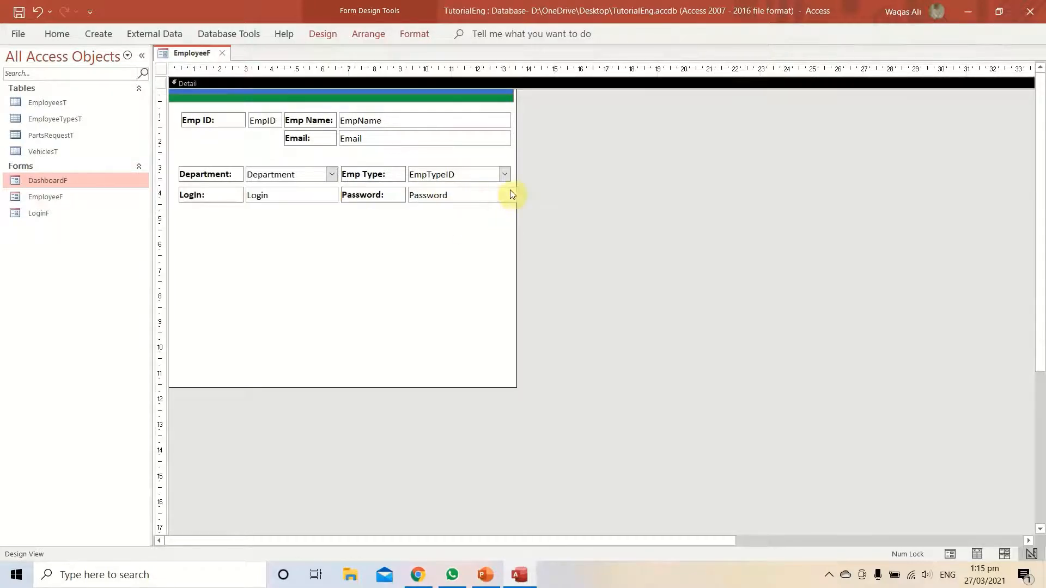
click(510, 192)
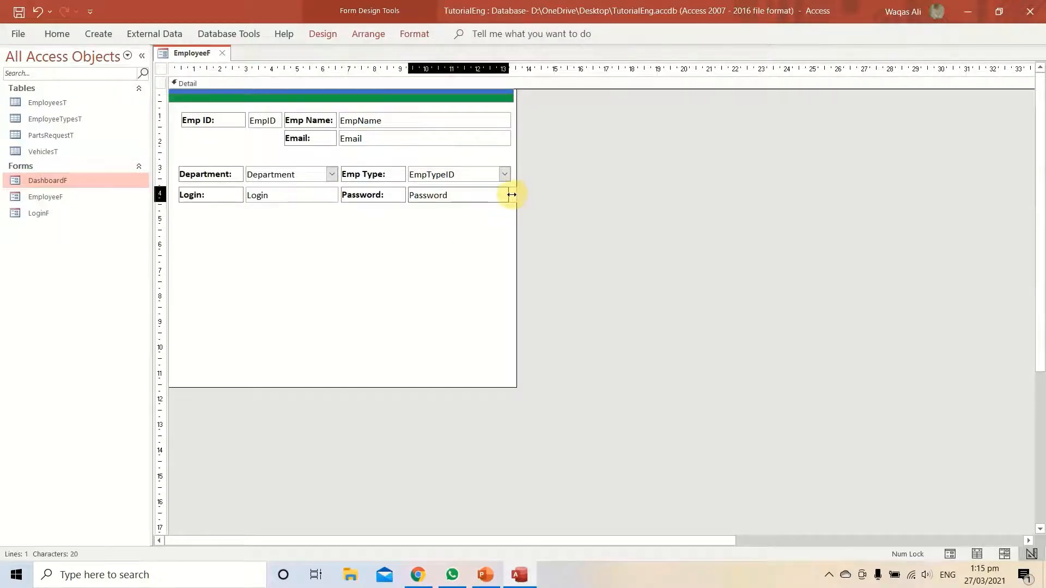
click(511, 194)
Trim the form's width to about 13.4 cm and the Detail section's height to about 6.5 cm.
drag(516, 225, 509, 224)
click(475, 239)
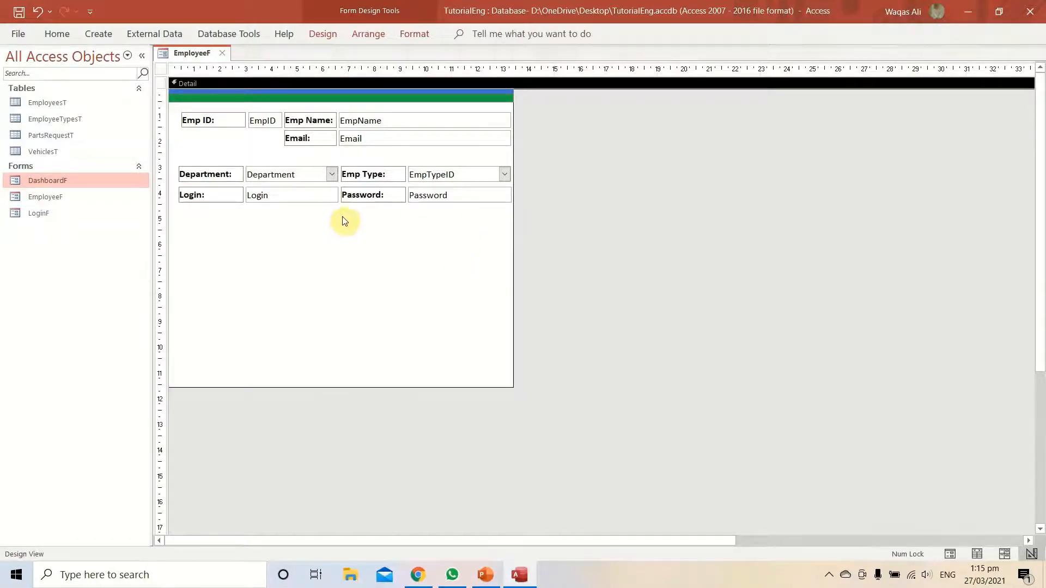
drag(444, 223, 220, 160)
click(340, 317)
drag(359, 387, 344, 256)
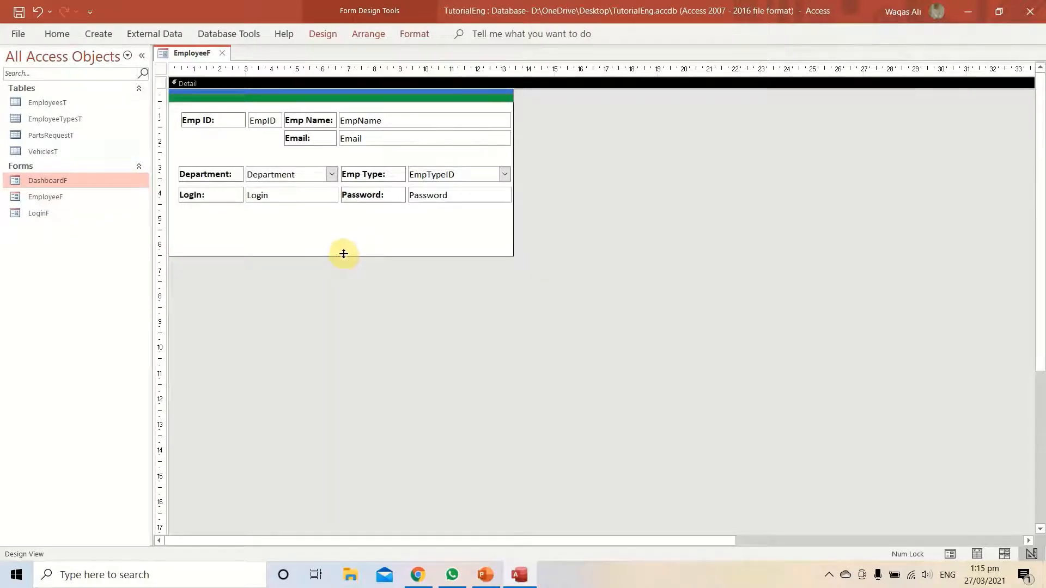
Move the Department, Emp Type, Login and Password fields about 0.7 cm down, and shift the upper fields left to line up with them.
drag(474, 219, 208, 190)
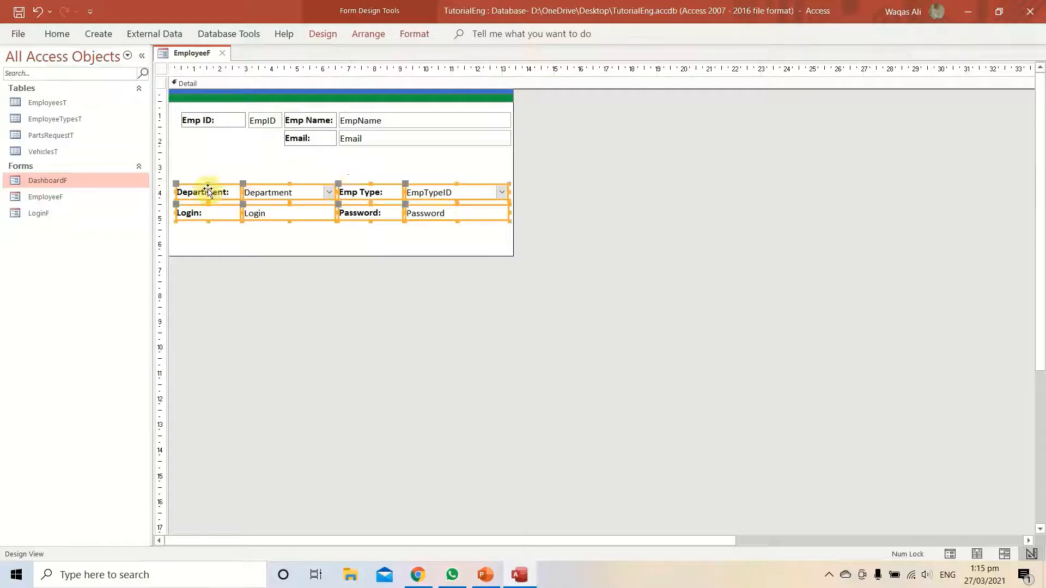
drag(455, 160, 200, 120)
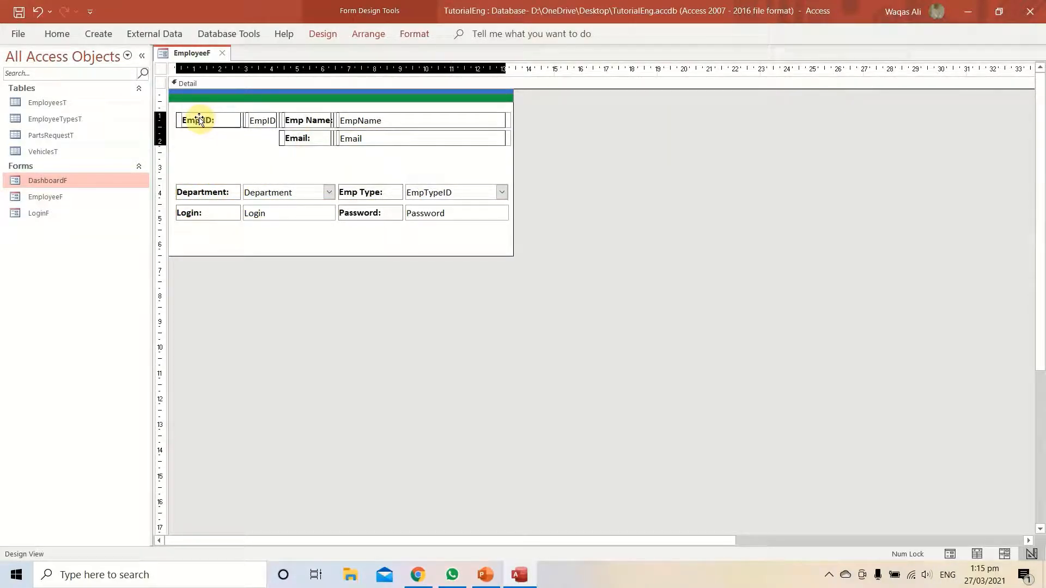
drag(199, 120, 194, 120)
click(589, 195)
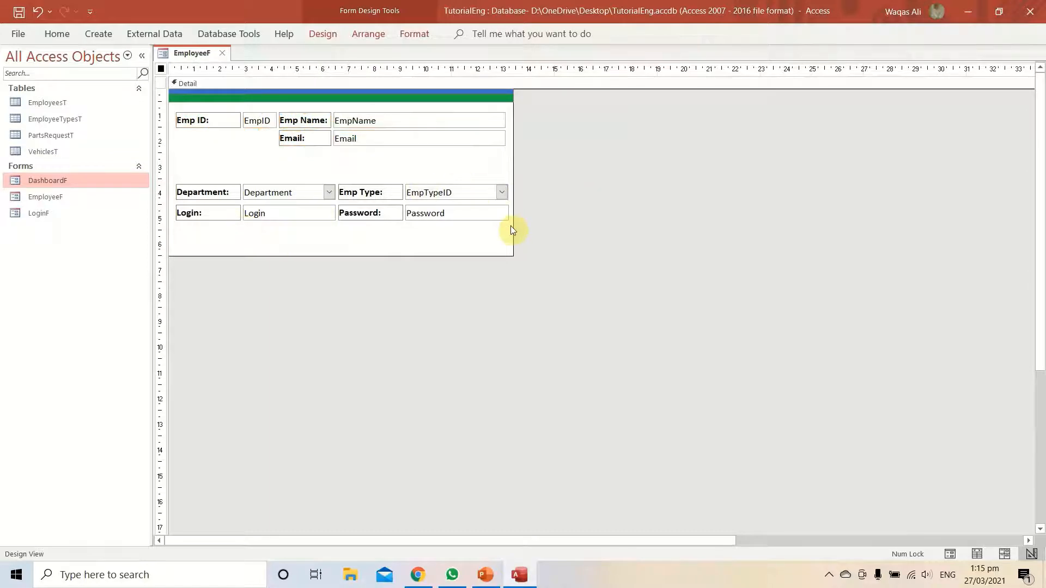
Check the rearranged employee form in Form View, trying the Login field, and return to Design View.
right_click(185, 56)
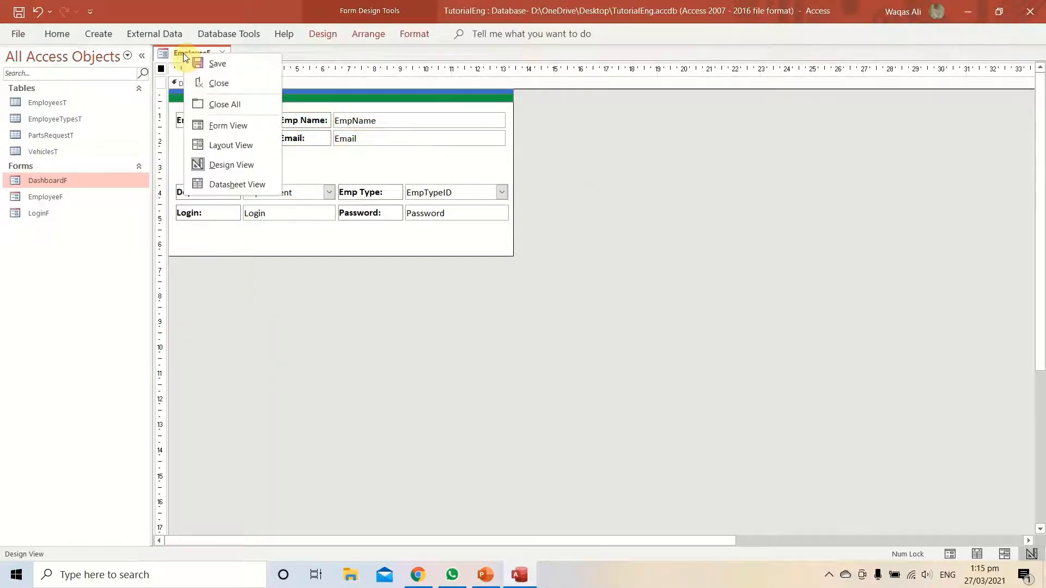
click(236, 126)
drag(280, 79, 414, 134)
click(447, 263)
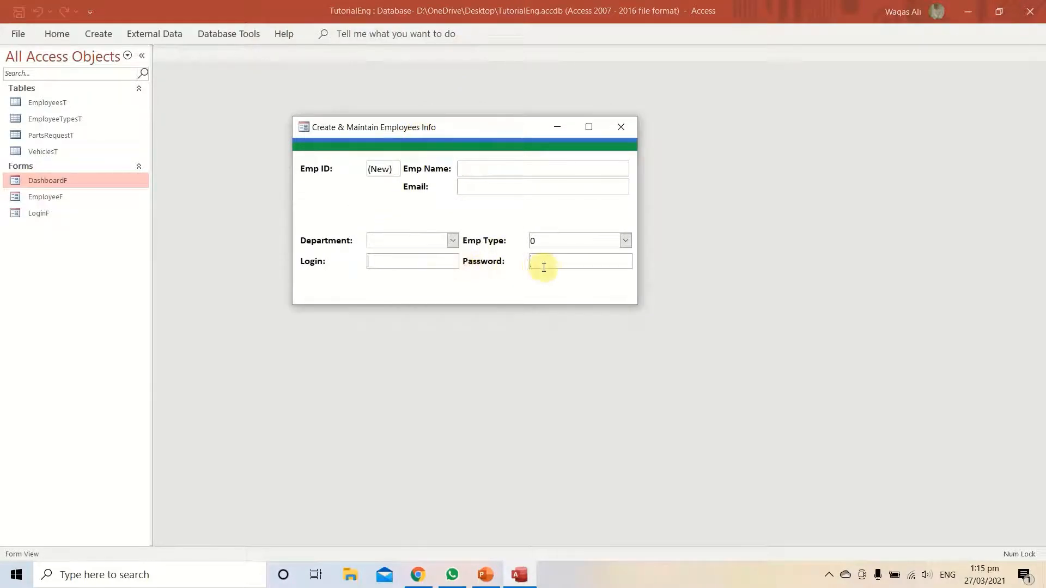
right_click(443, 128)
click(475, 215)
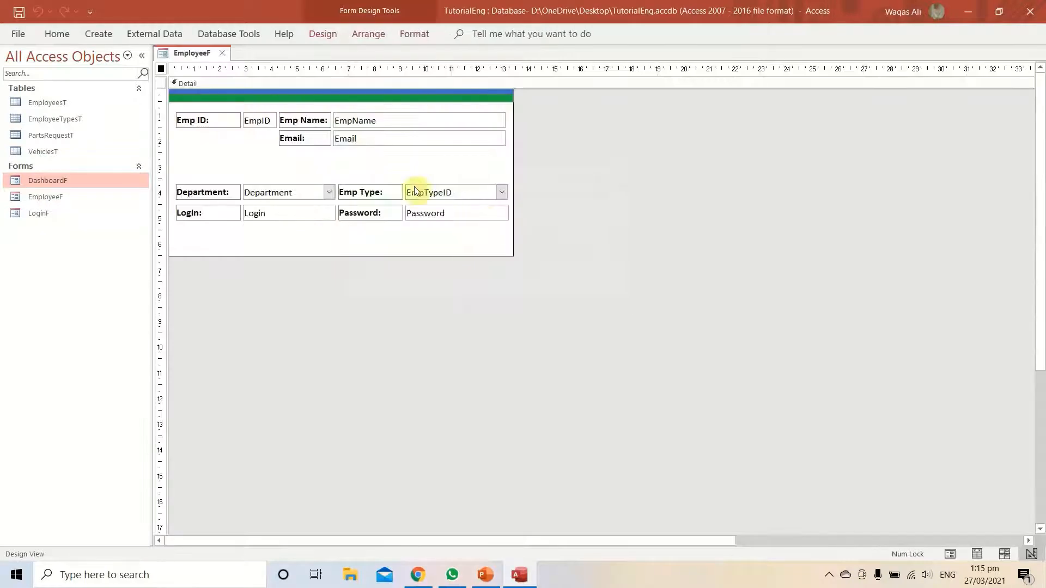
Make the outline of the EmpID text box transparent.
click(260, 127)
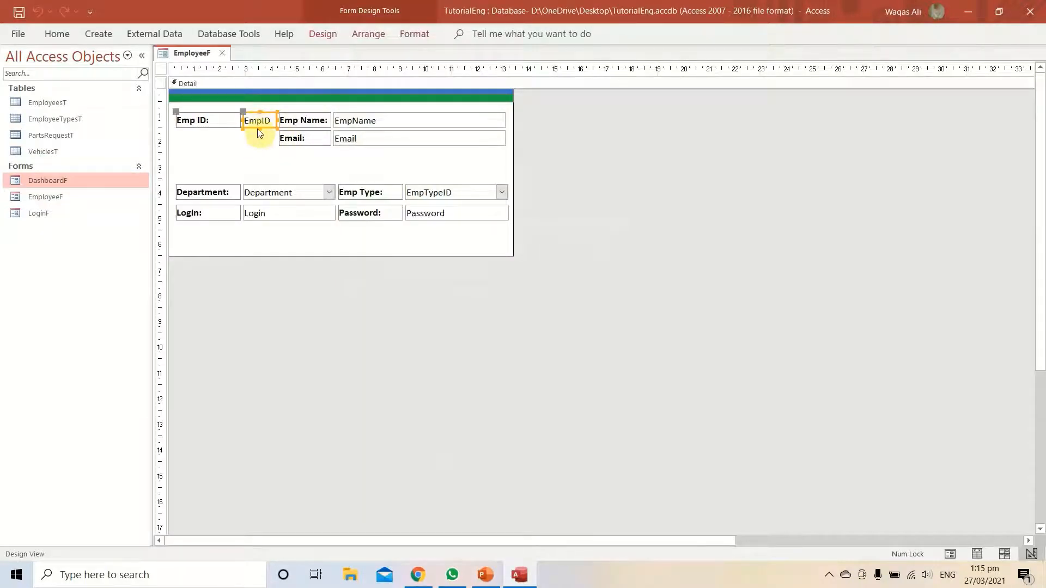
click(324, 35)
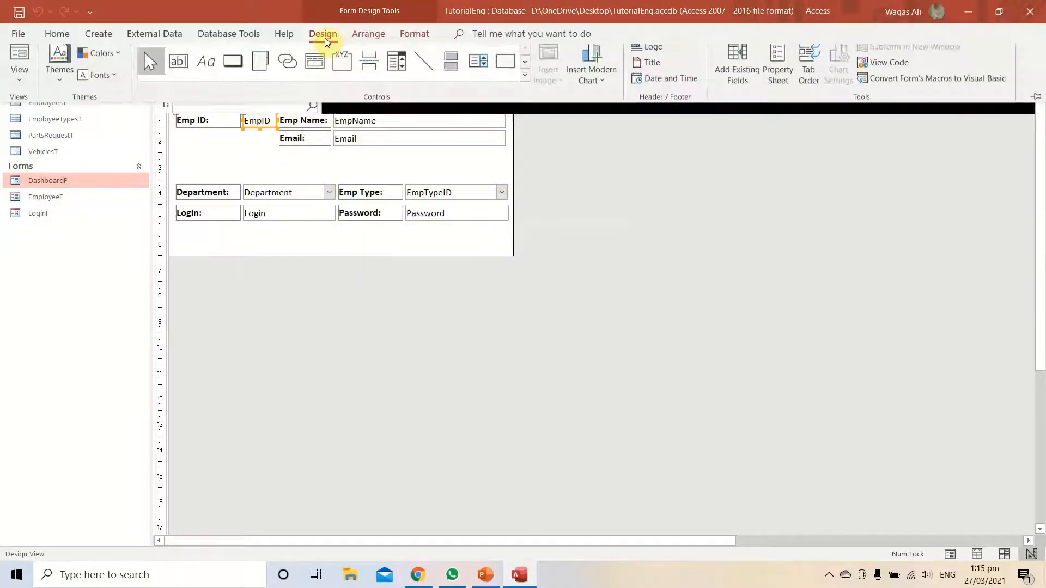
click(409, 36)
click(629, 70)
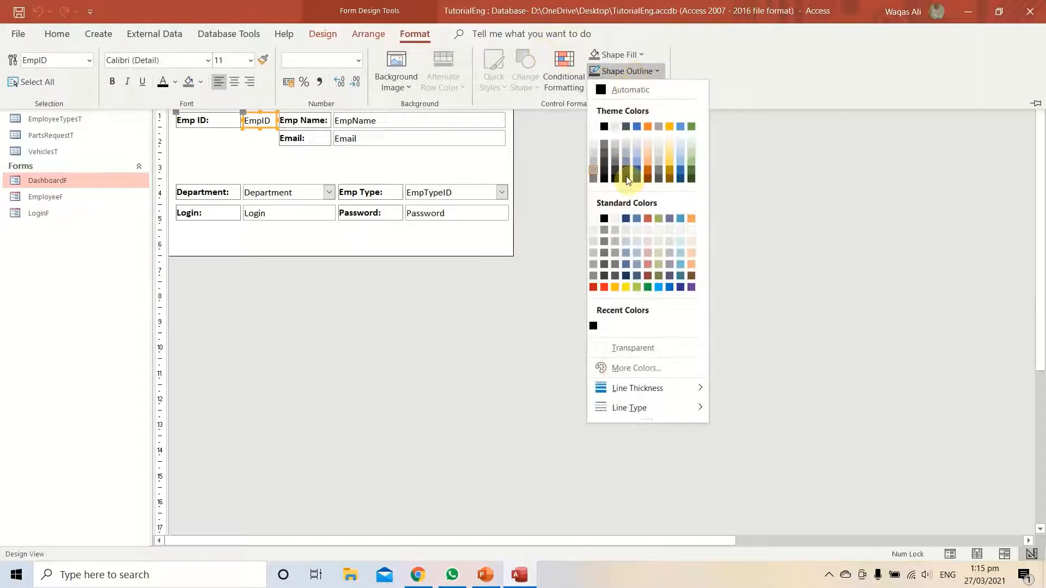
click(633, 348)
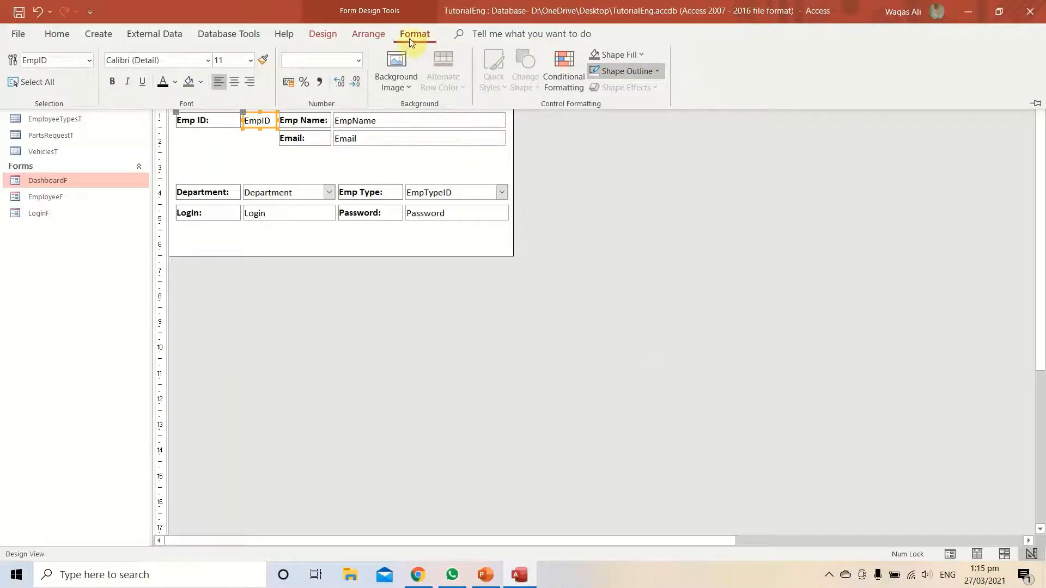
Set the EmpID text box's Enabled property to No and its Locked property to Yes.
click(329, 37)
click(790, 74)
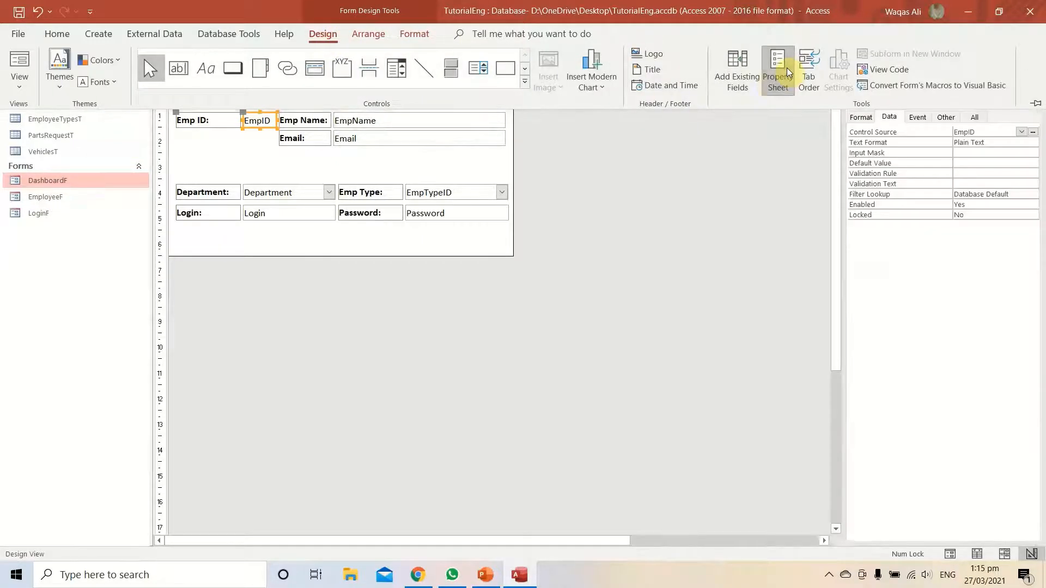
click(975, 207)
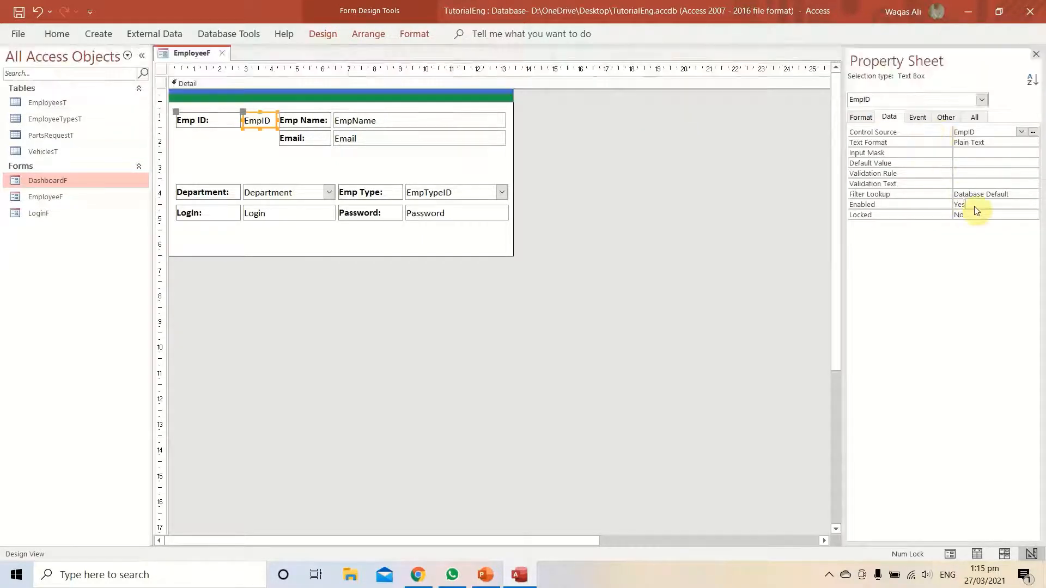
double_click(974, 205)
double_click(975, 215)
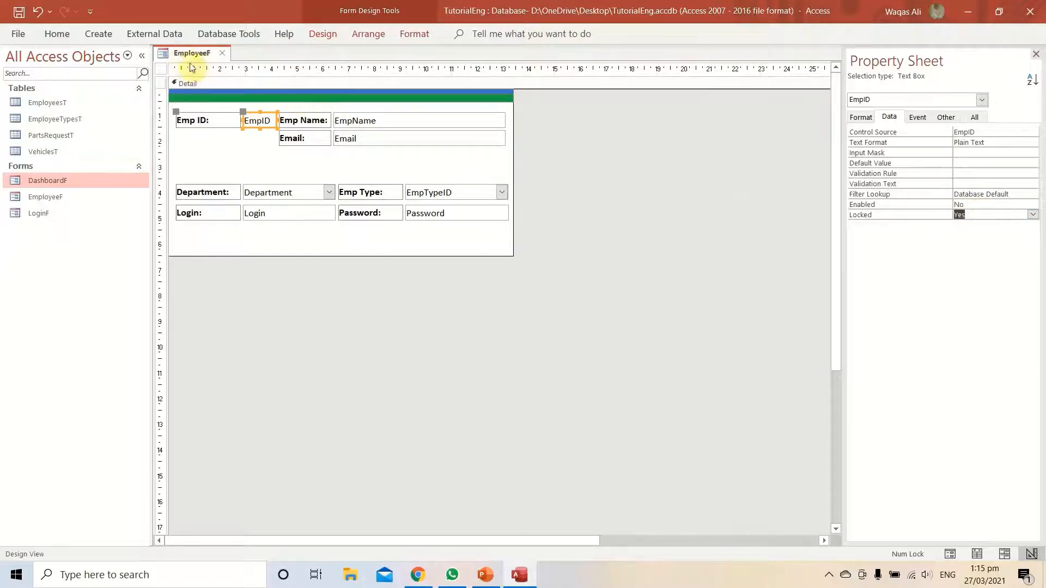
Change the Emp ID label's caption to "Employee ID:" and save the form.
click(199, 120)
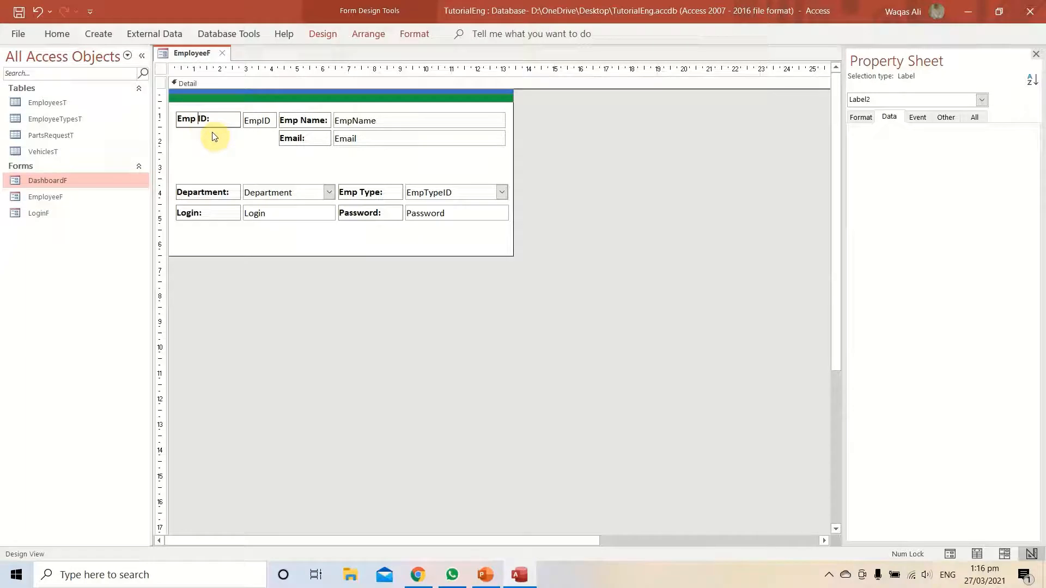
text(loyee)
key(Return)
right_click(187, 53)
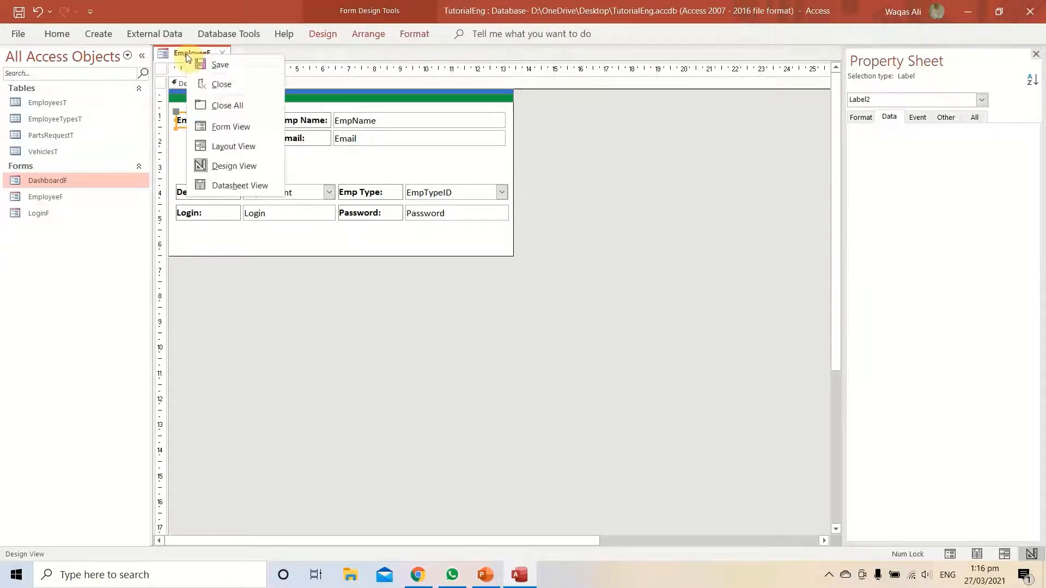
click(198, 61)
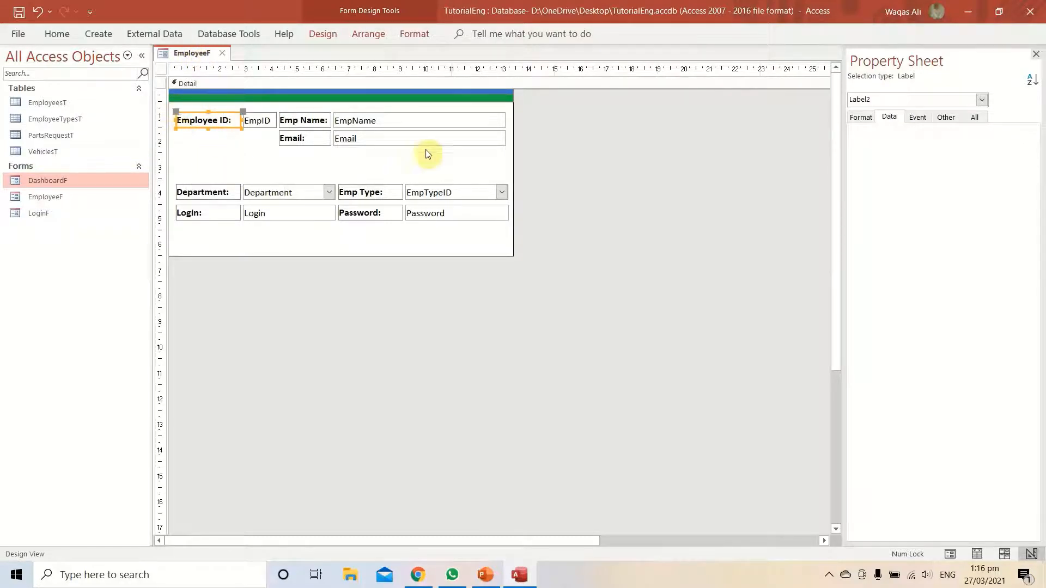
Shift the Employee ID, name and email fields slightly down and enclose them in an option group frame about 13 by 2.1 cm, skipping the wizard.
drag(458, 162, 229, 131)
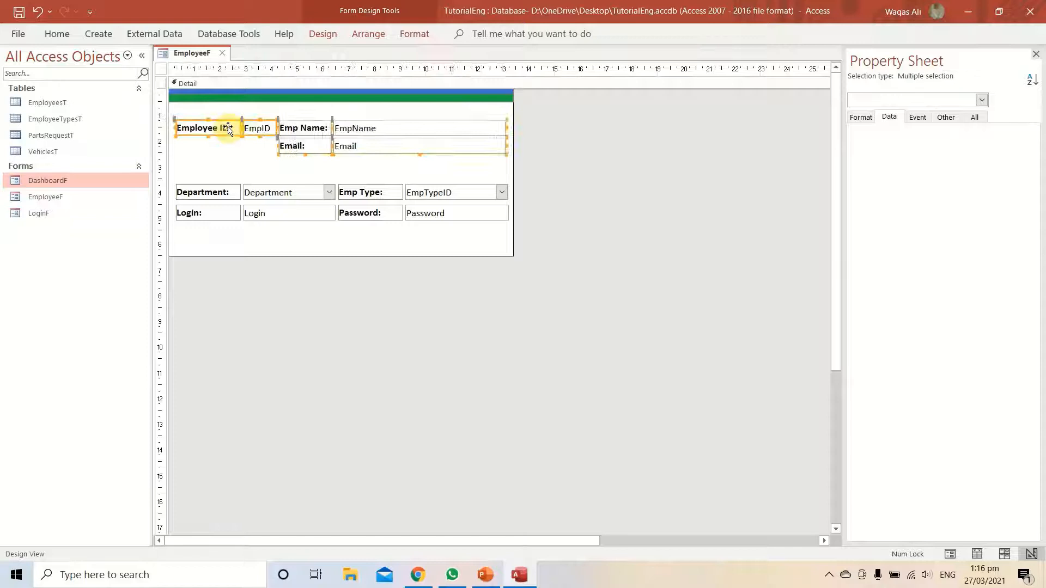
click(417, 168)
click(324, 38)
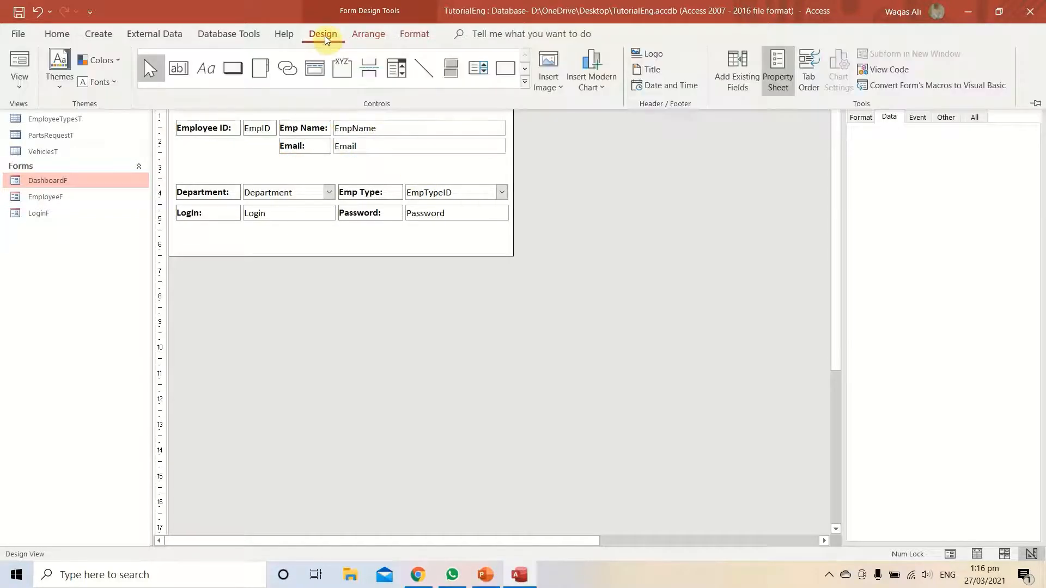
click(340, 72)
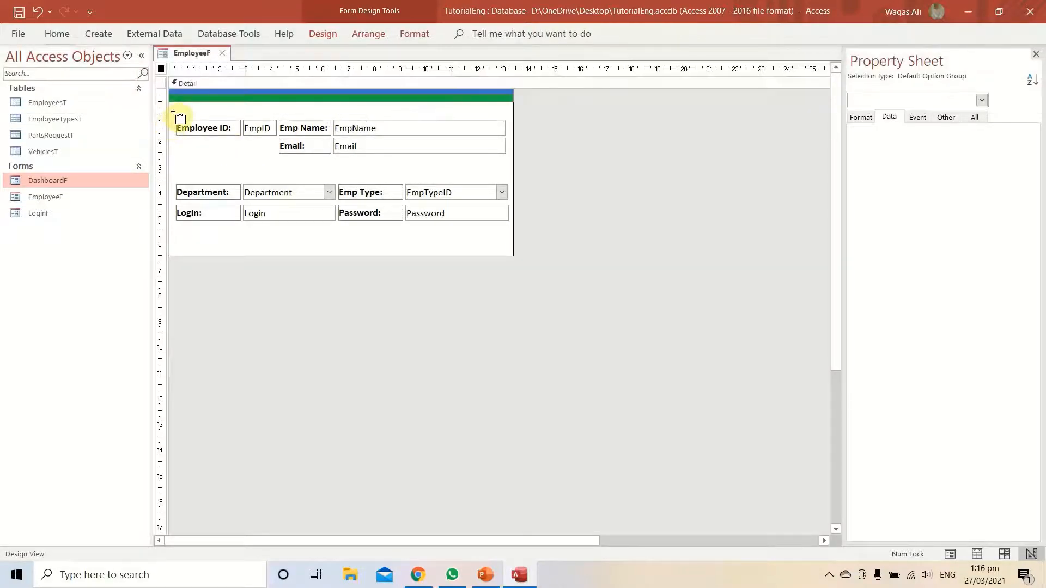
drag(173, 109, 509, 164)
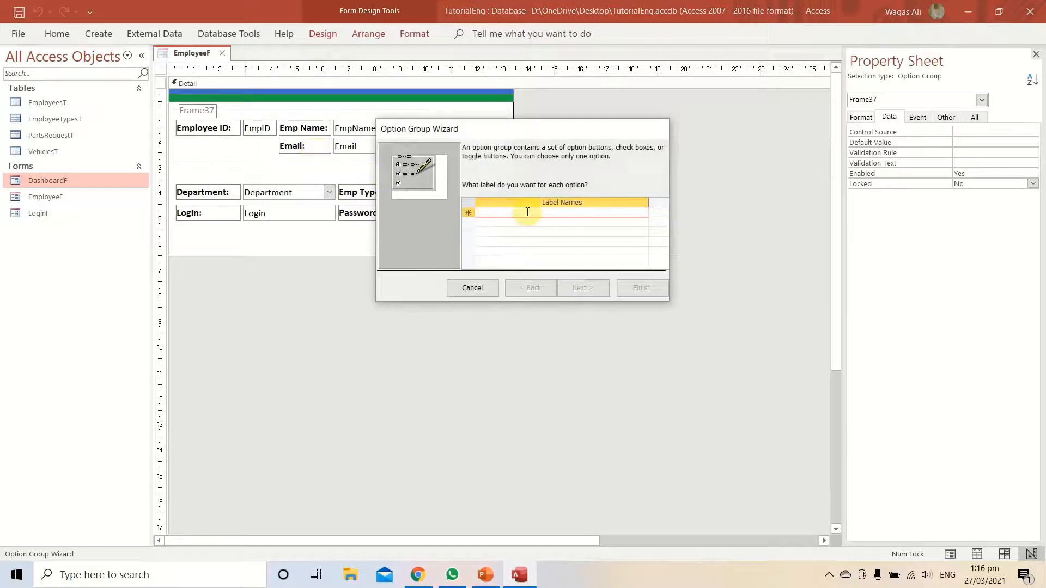
key(Escape)
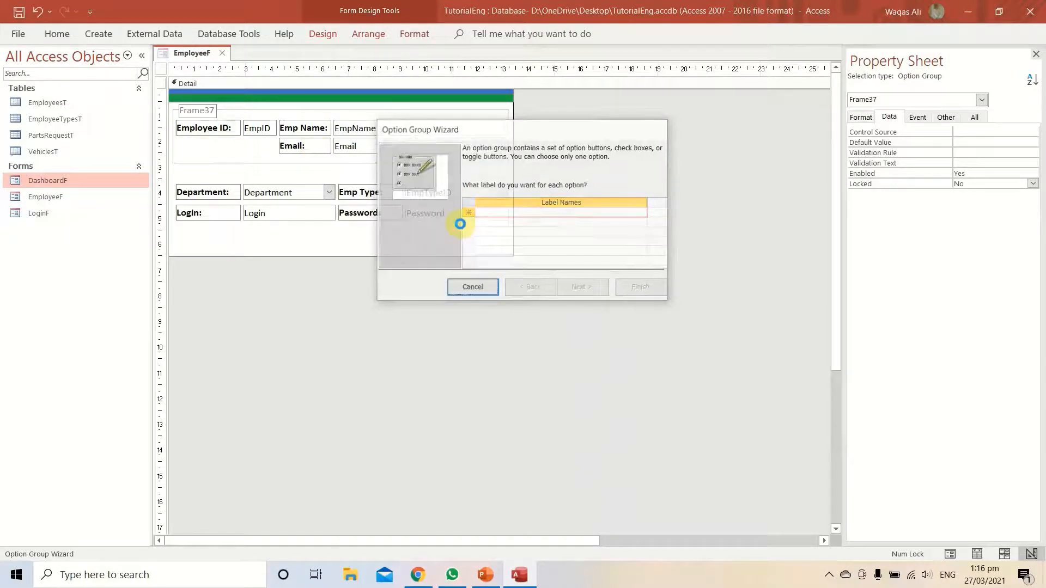
Change the new frame's caption to "Employee Info".
click(201, 115)
double_click(199, 111)
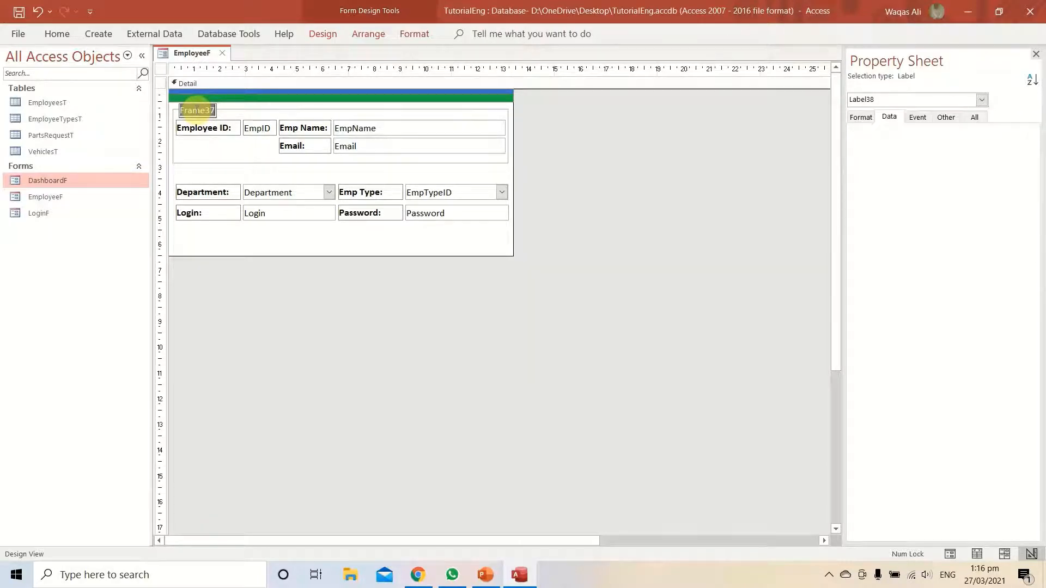
text(Employee Info)
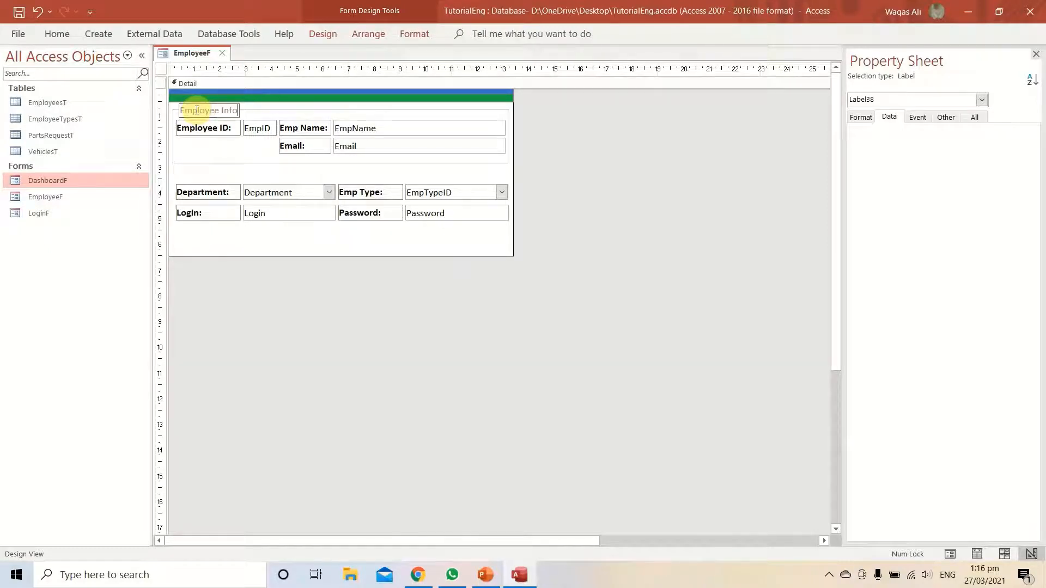
key(Return)
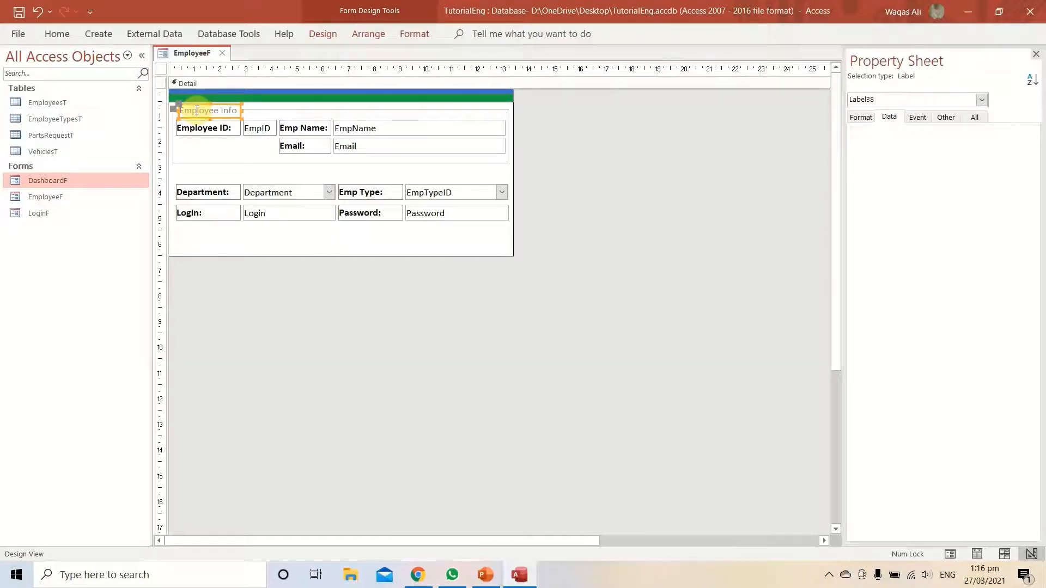
Format the Employee Info caption as bold, black text in size 9.
click(67, 31)
click(705, 67)
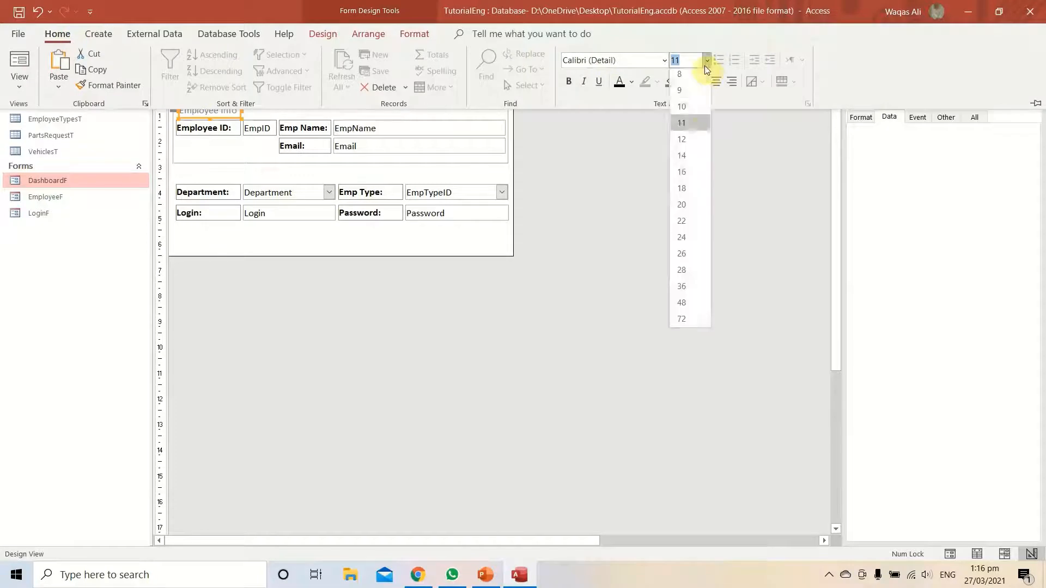
click(699, 104)
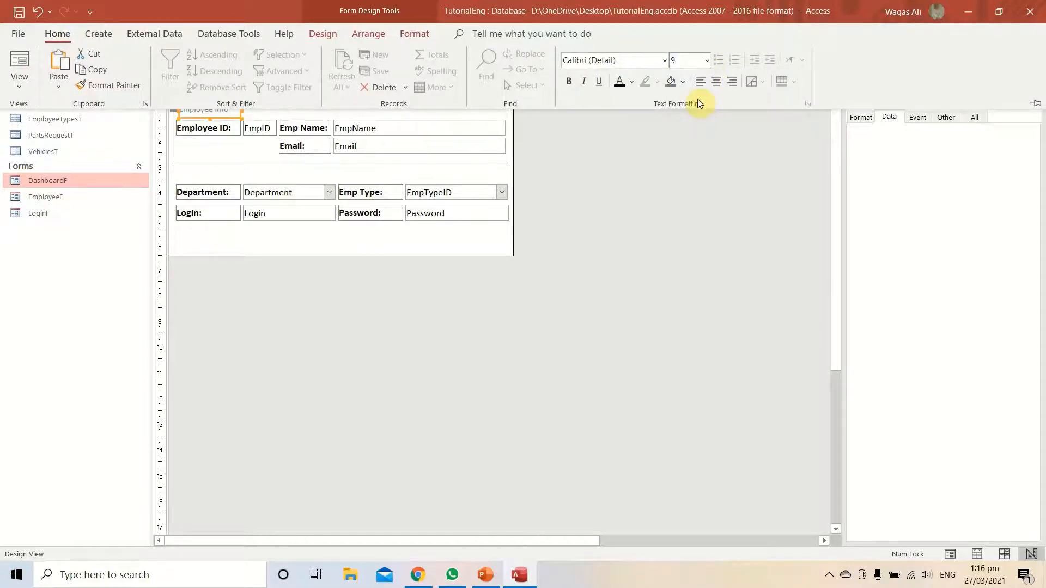
click(569, 83)
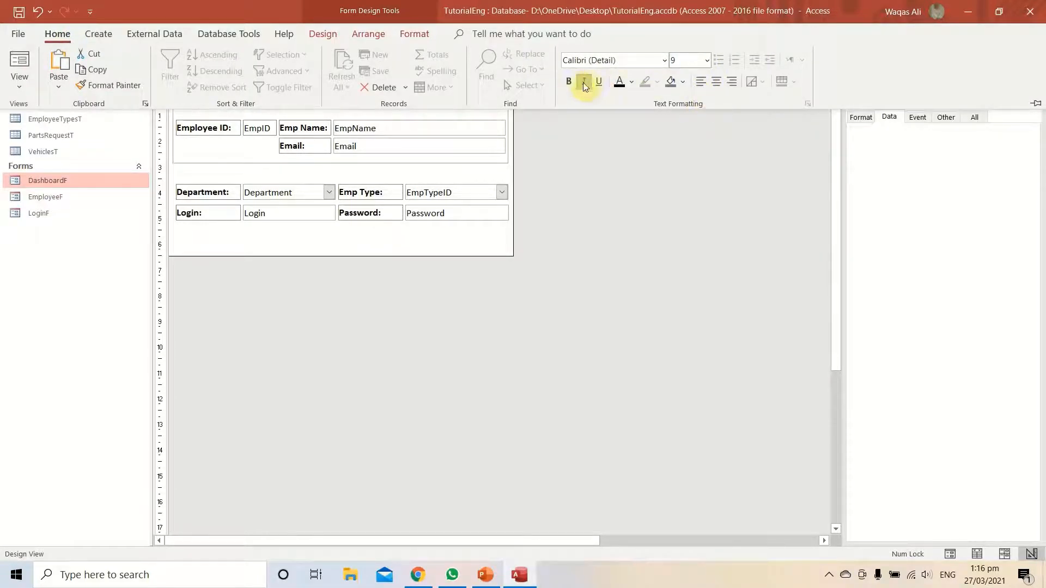
click(585, 85)
click(630, 85)
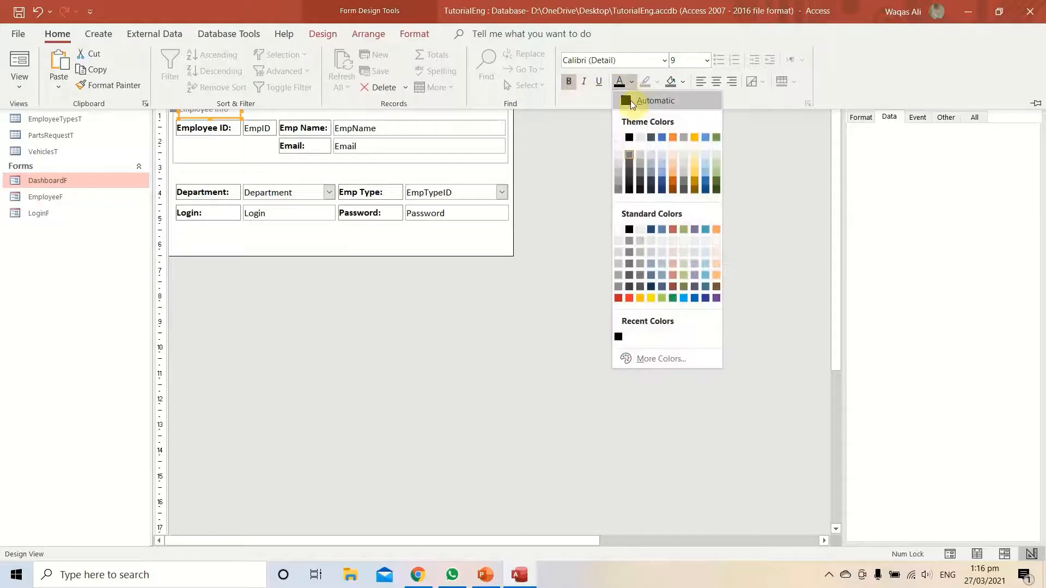
click(630, 136)
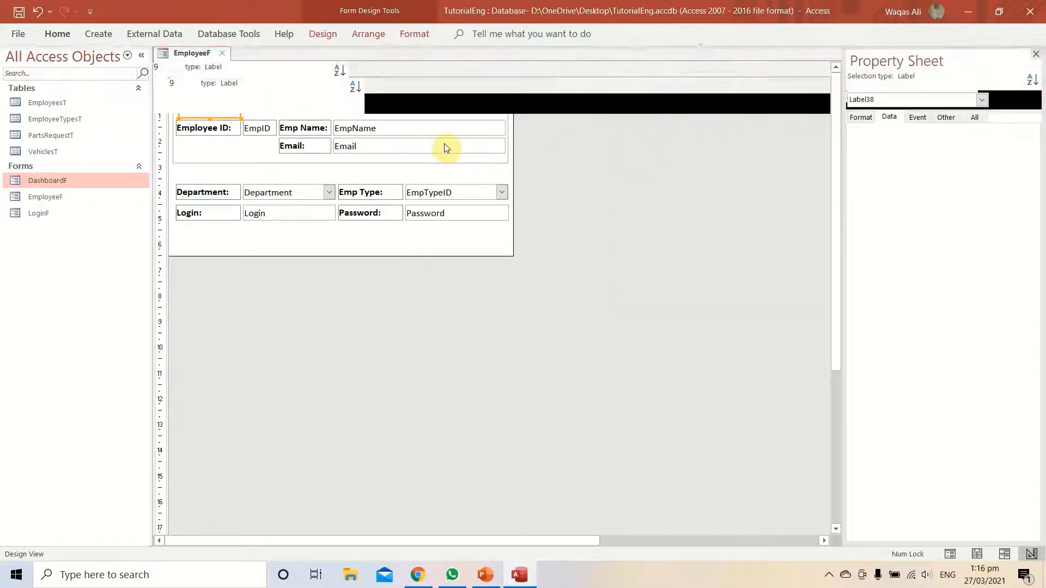
click(248, 171)
click(261, 176)
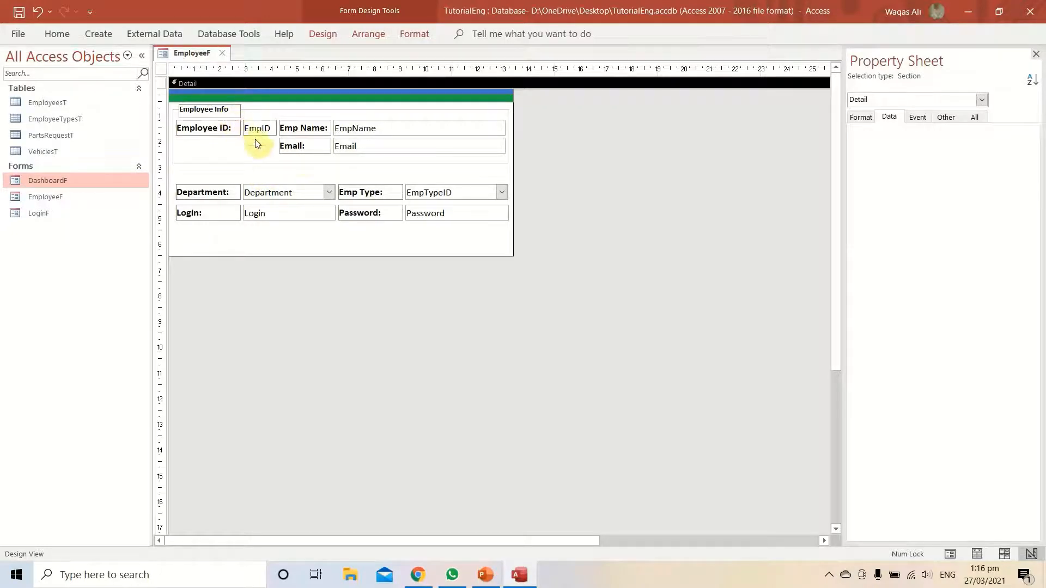
Nudge the Email label and text box slightly down, away from the Emp Name field.
drag(317, 163, 380, 152)
key(Down)
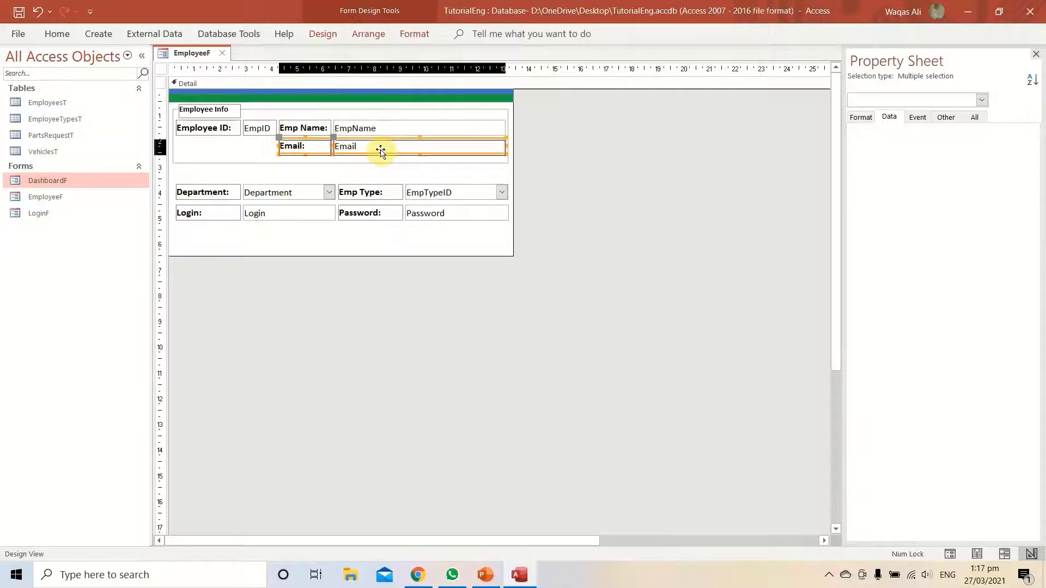
key(Down)
Paste a copy of the Employee Info frame around the Department and Login rows and heighten it to about 2.6 cm.
click(378, 165)
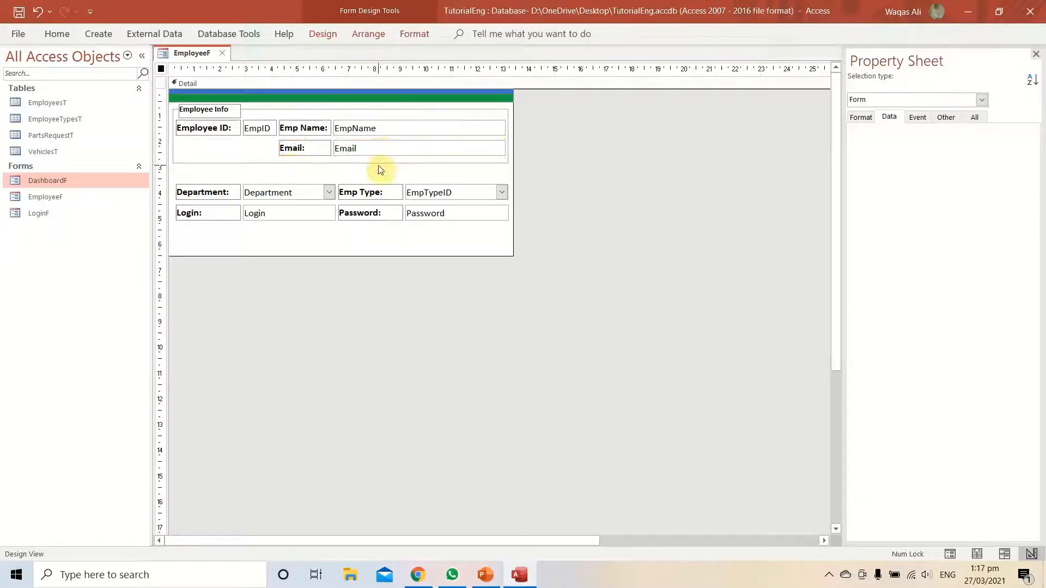
key(ctrl+v)
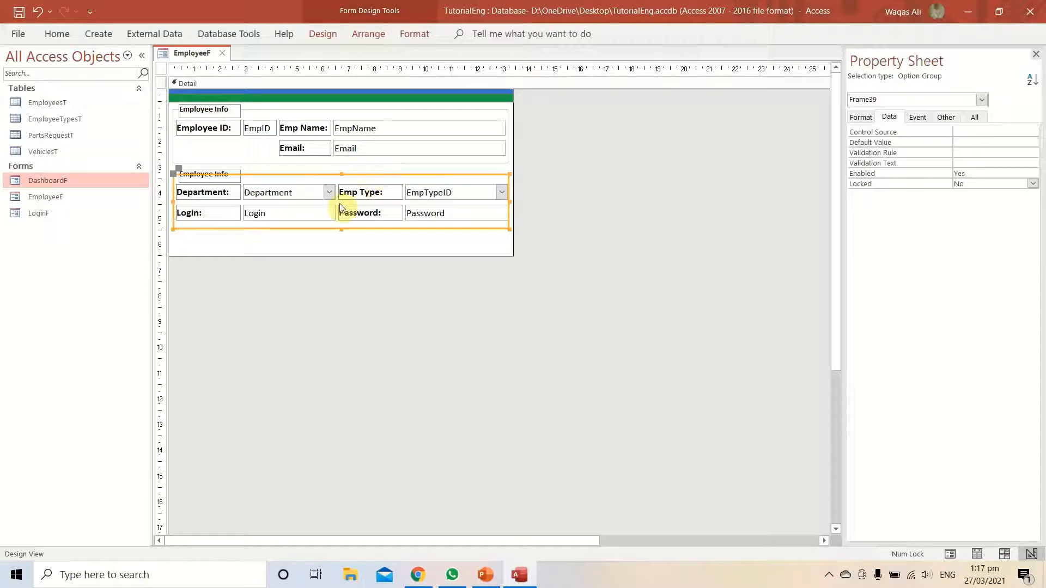
drag(340, 227, 339, 241)
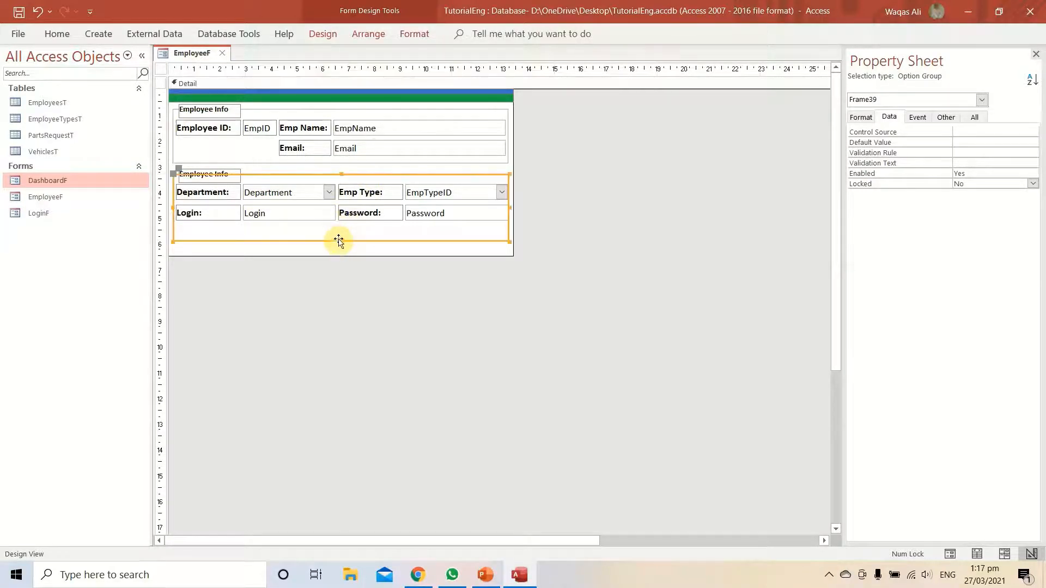
Nudge the Department and Login rows slightly down inside the lower frame, with a wider gap above the Login row.
drag(438, 230, 215, 180)
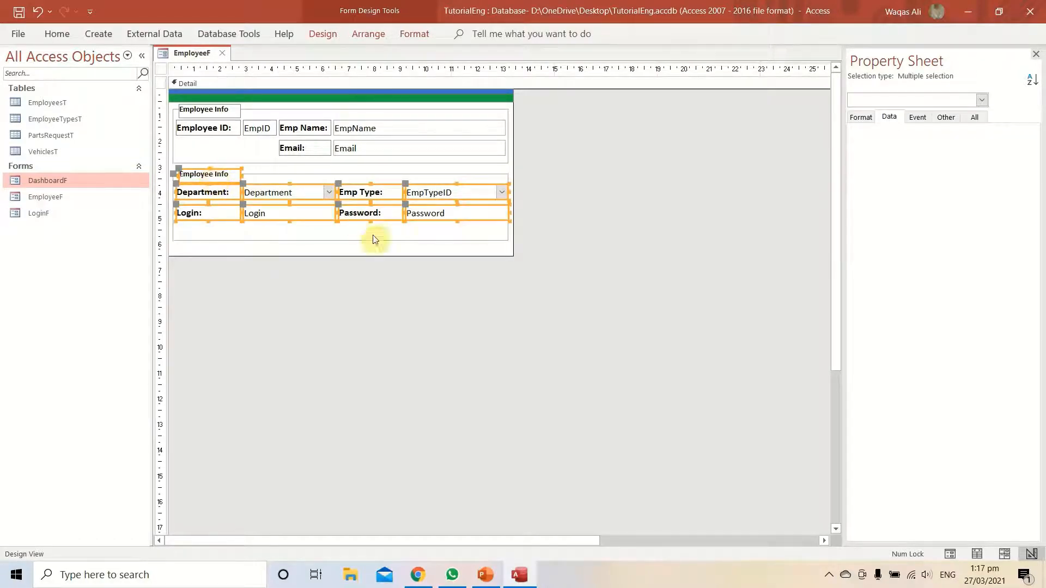
drag(449, 230, 226, 199)
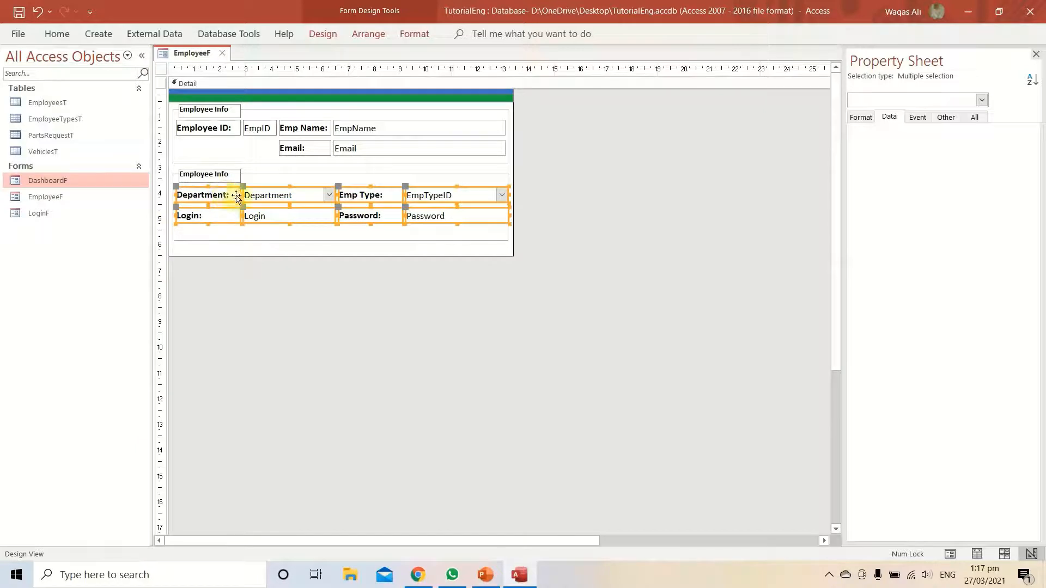
drag(449, 232, 218, 217)
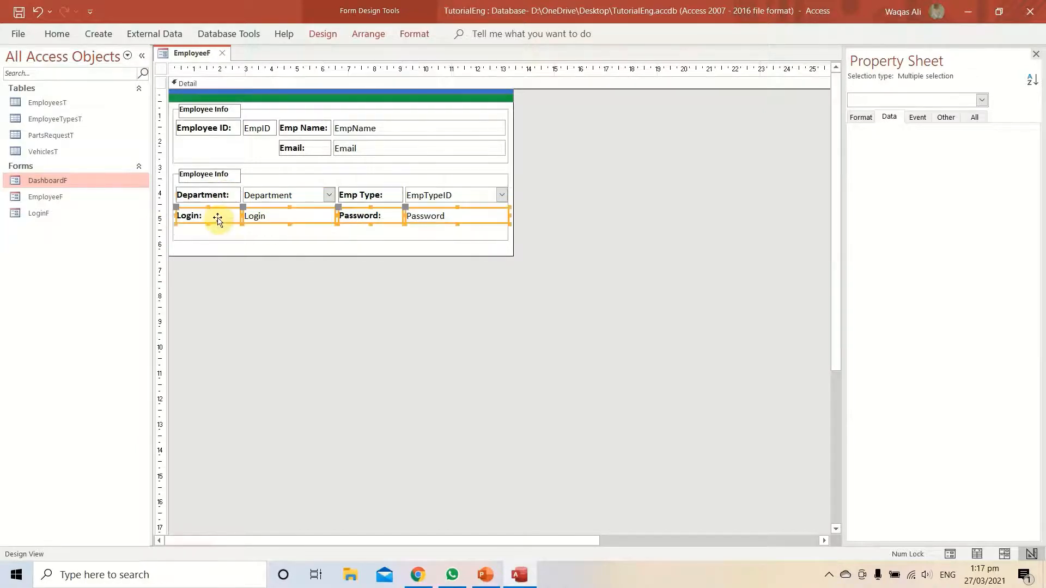
click(524, 221)
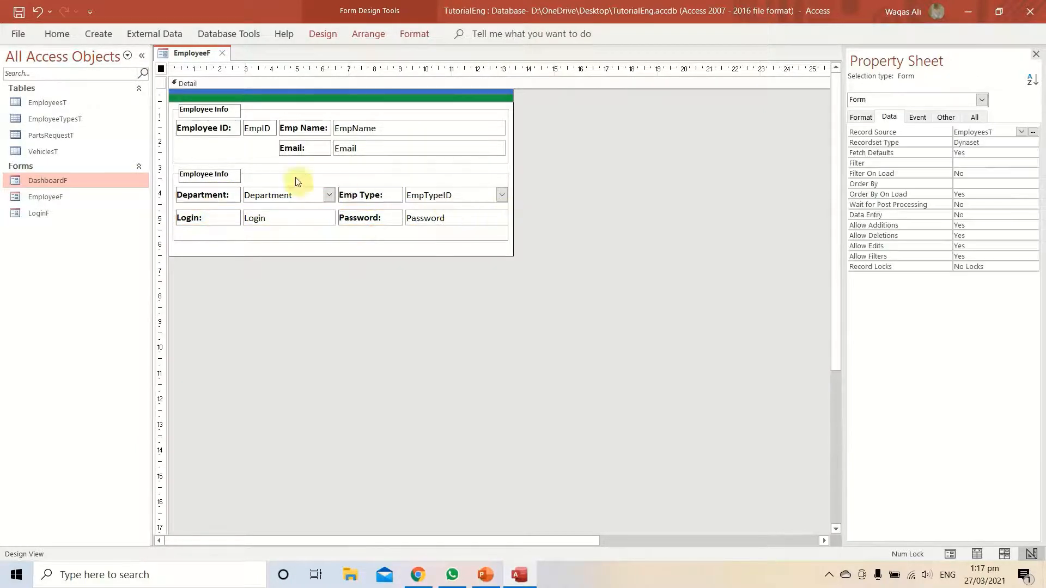
Change the lower frame's caption to "General Info".
click(192, 174)
click(192, 174)
double_click(195, 174)
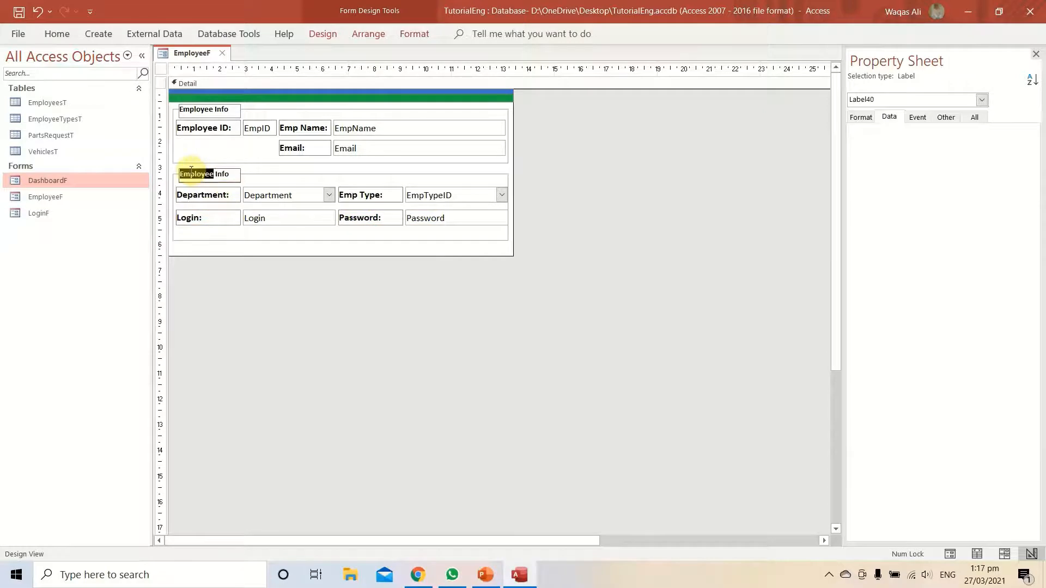
text(General)
key(Return)
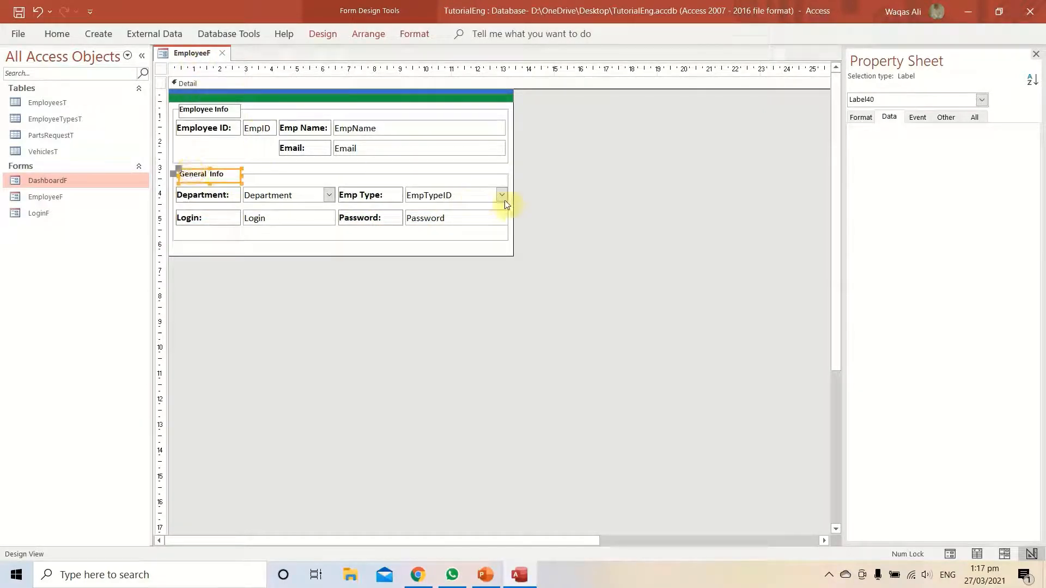
Widen the General Info and Employee Info frames slightly so their right edges extend past the fields.
click(498, 176)
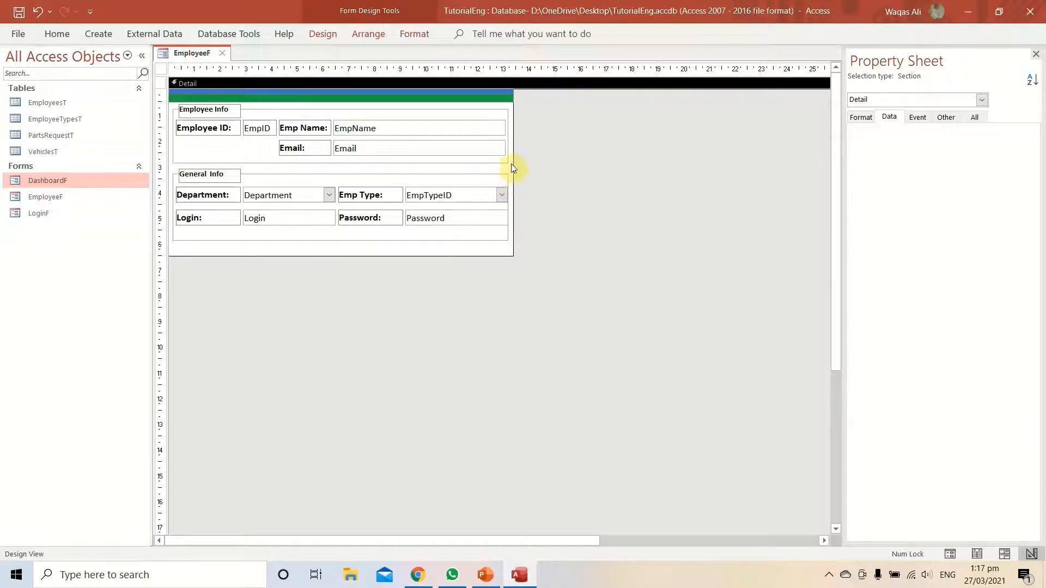
drag(509, 172, 507, 188)
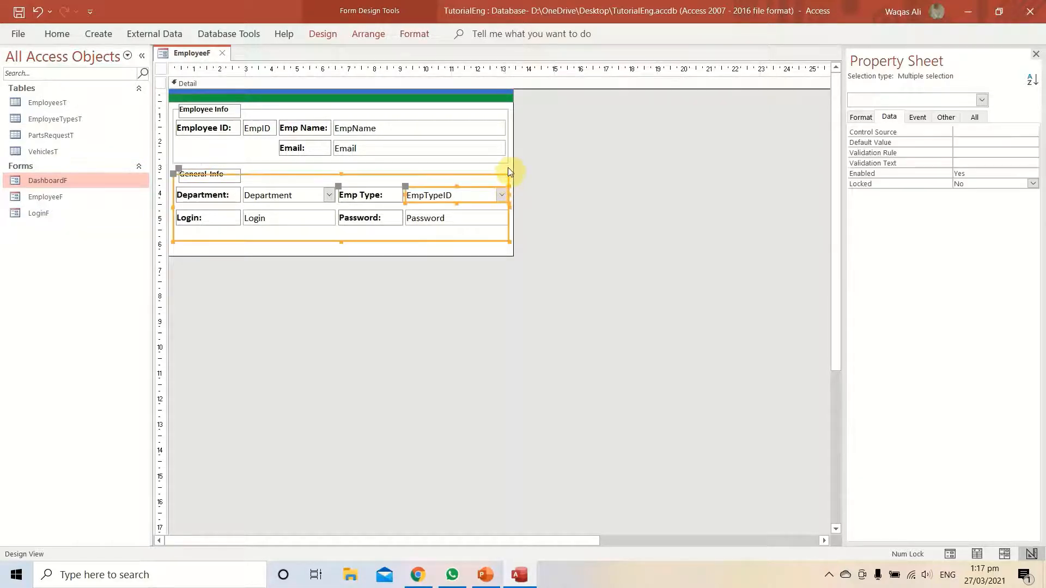
click(527, 211)
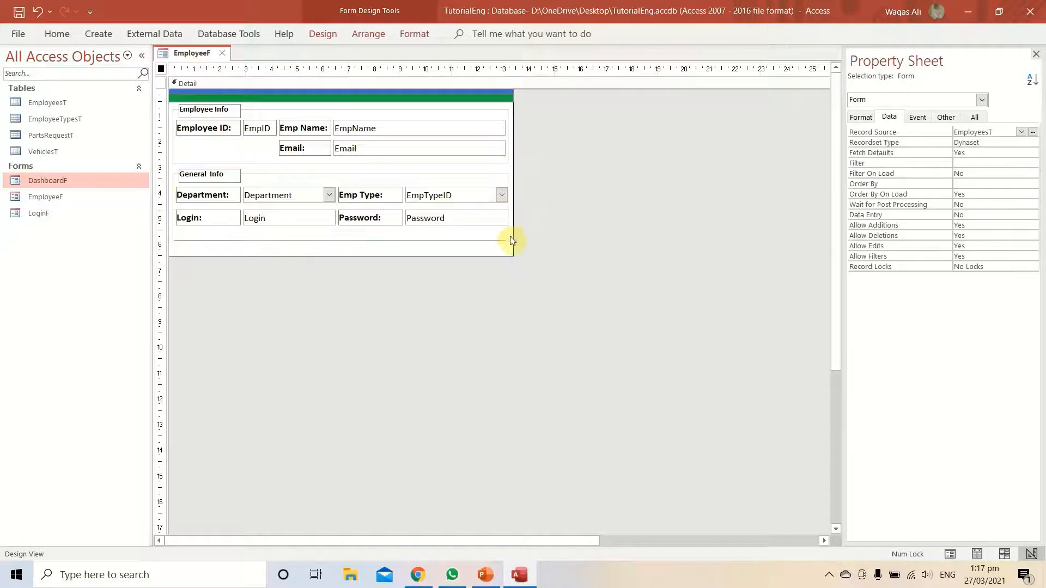
click(505, 237)
click(508, 238)
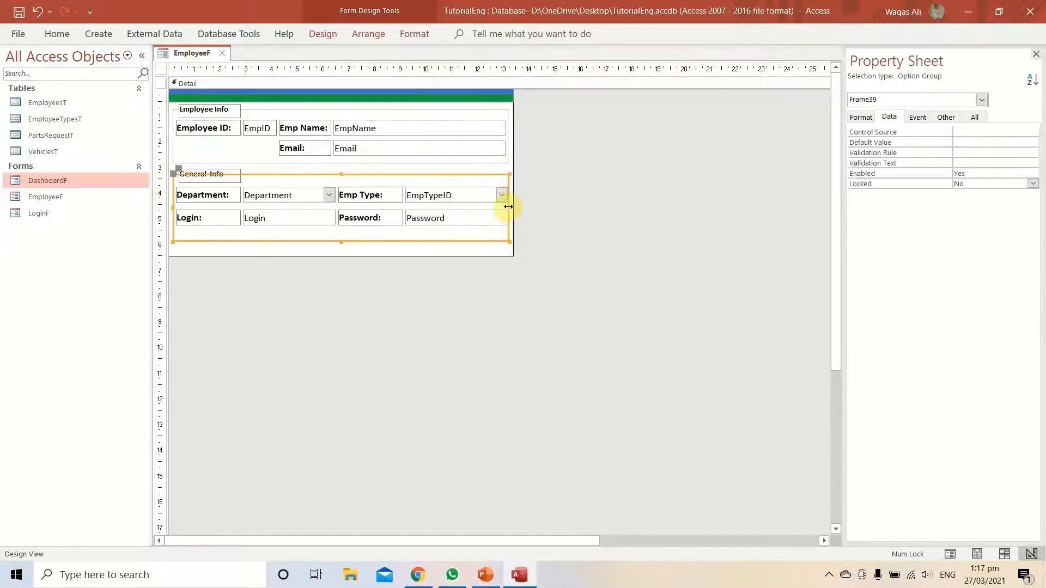
drag(510, 207, 511, 207)
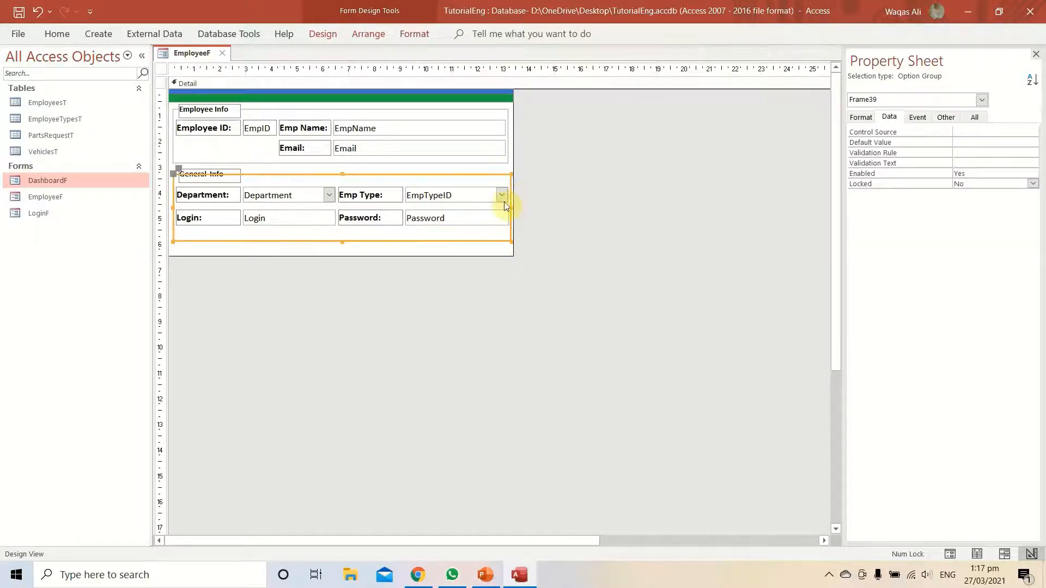
click(508, 141)
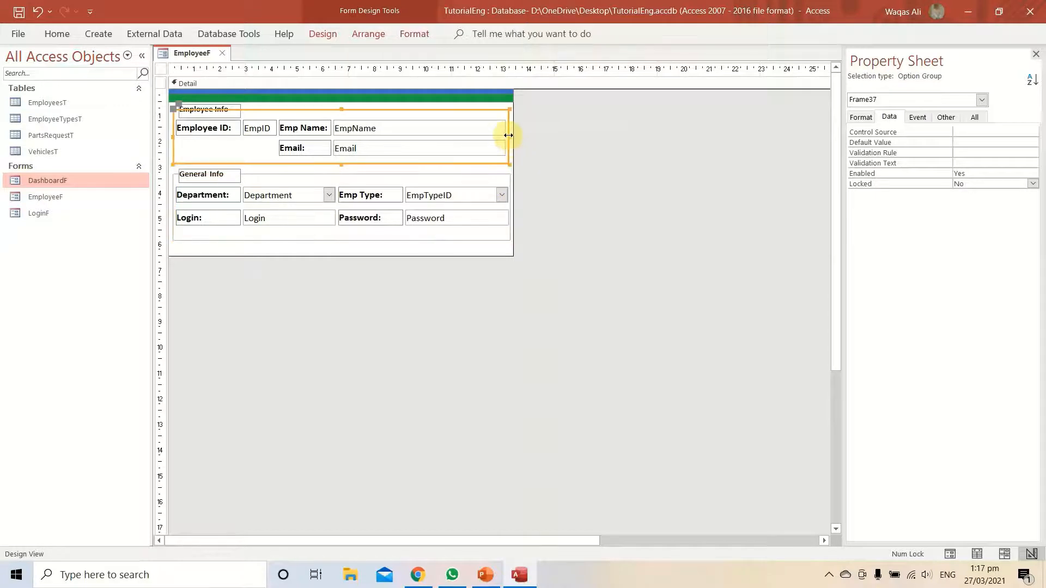
drag(510, 136, 510, 136)
Check the employee form in Form View and step through its fields to examine the tab sequence.
right_click(185, 56)
click(229, 126)
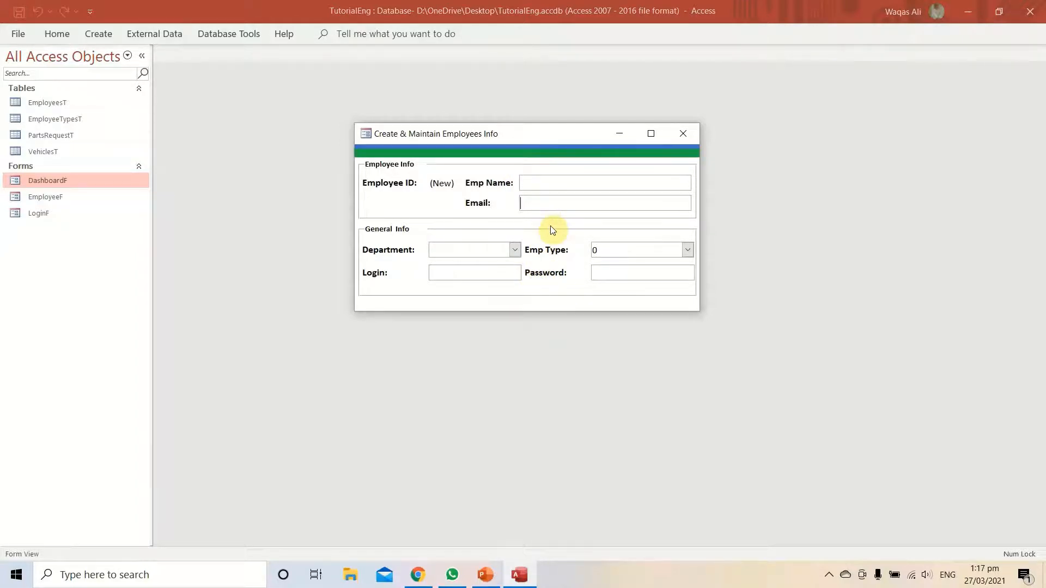
key(Tab)
key(Tab)
key(Tab)
click(601, 181)
click(601, 208)
drag(538, 138, 572, 136)
right_click(573, 134)
key(Escape)
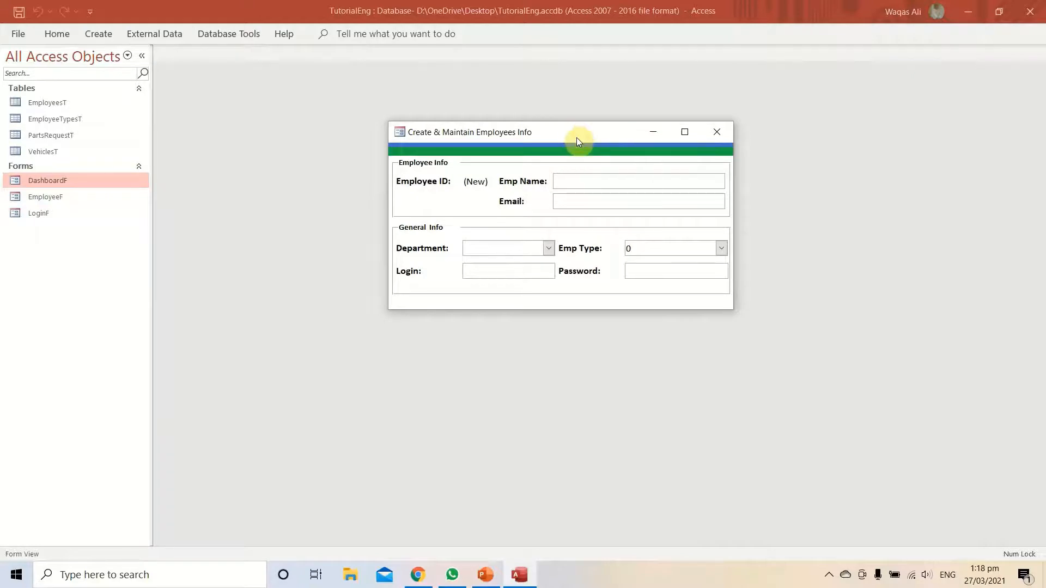
Return the form to Design View and change its tab order so that EmpTypeID follows Department.
right_click(575, 135)
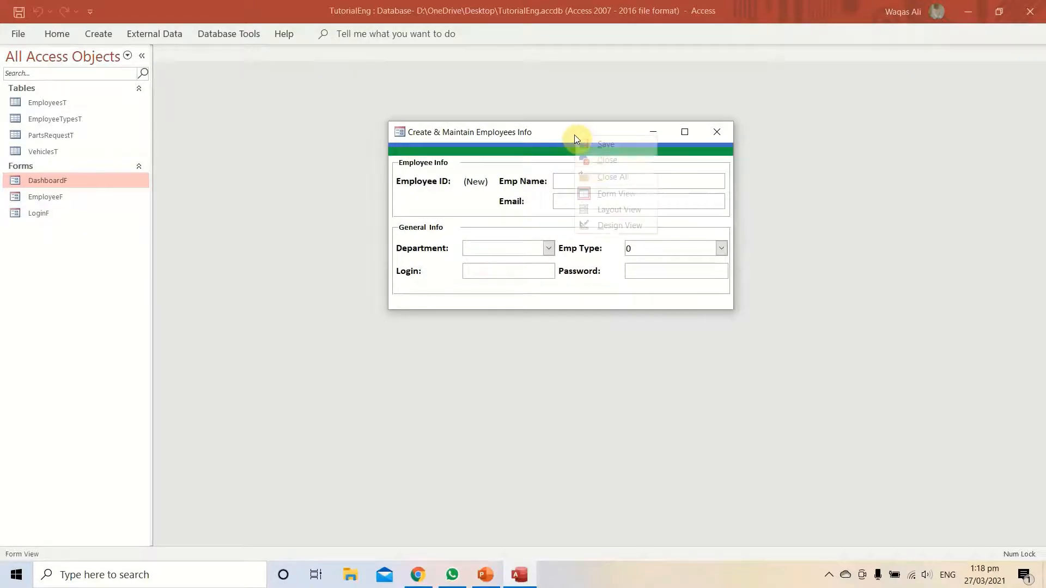
click(609, 220)
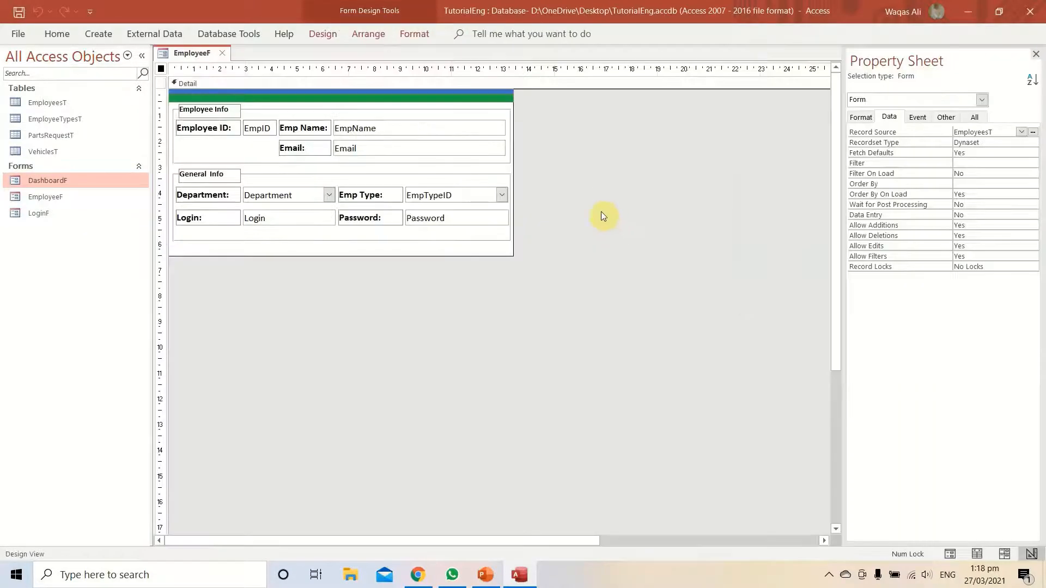
click(369, 34)
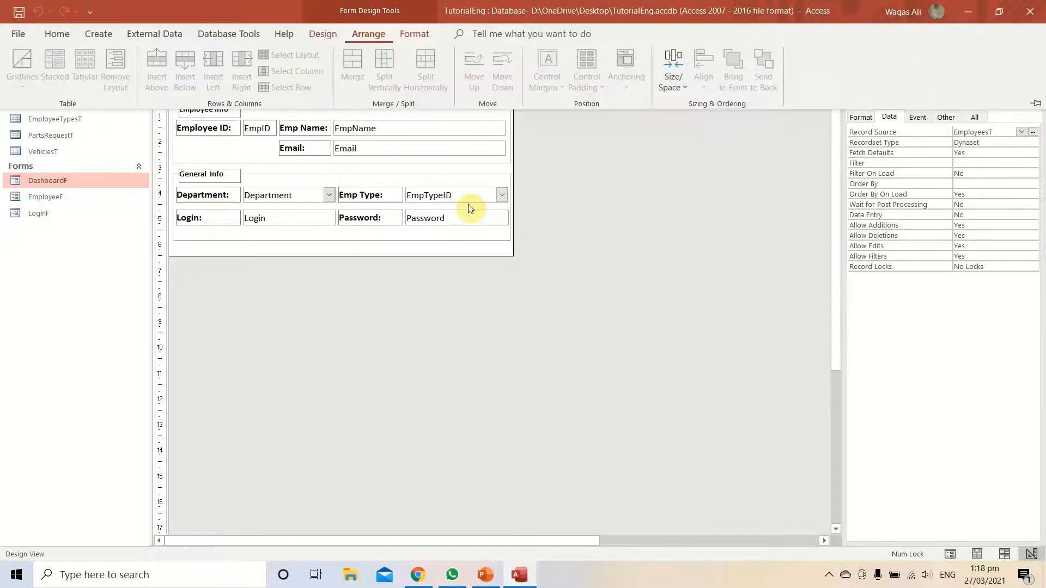
click(326, 37)
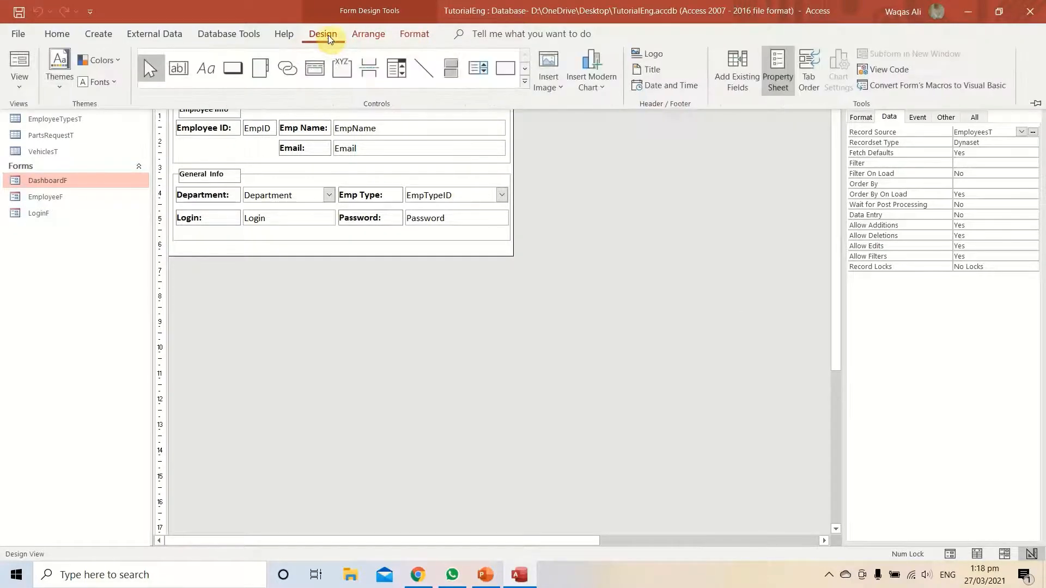
click(809, 70)
drag(553, 91, 678, 89)
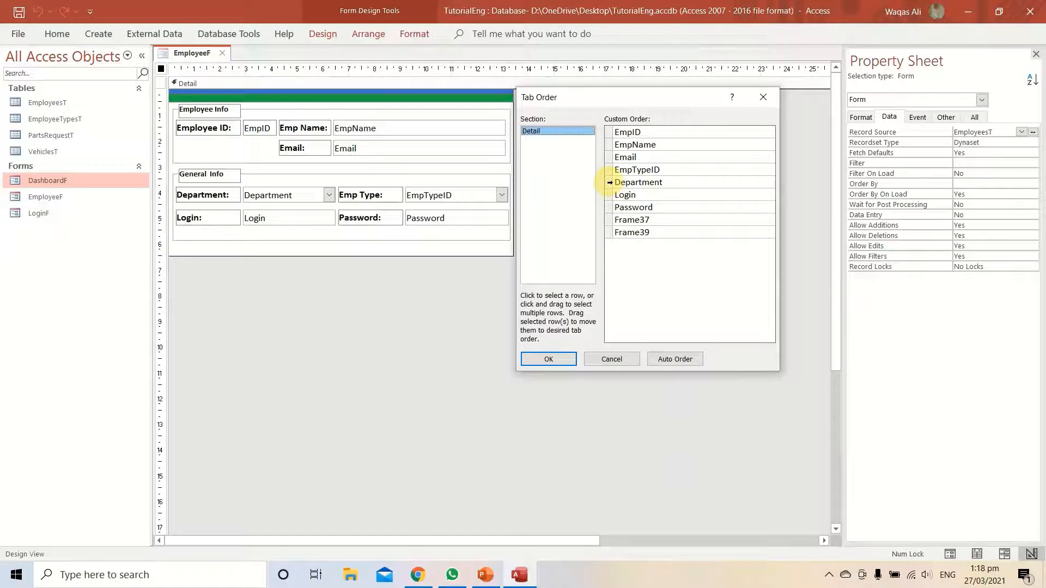
click(609, 170)
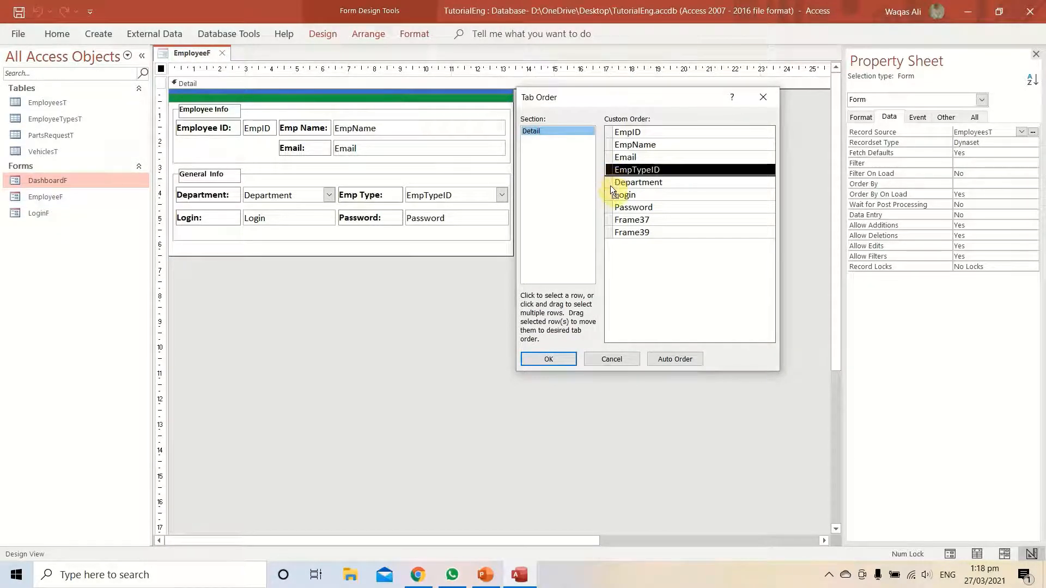
drag(610, 185, 610, 189)
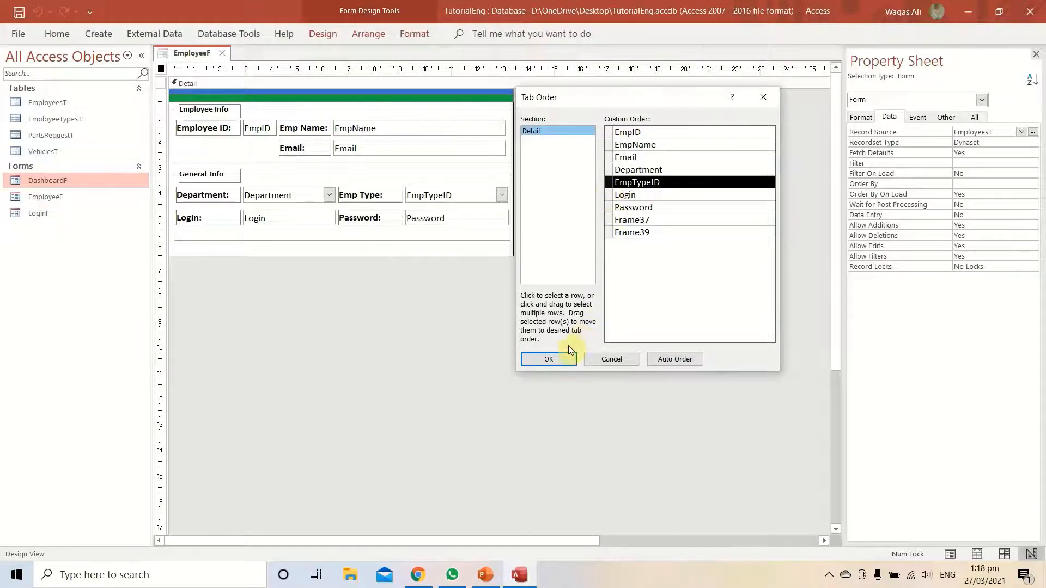
click(548, 359)
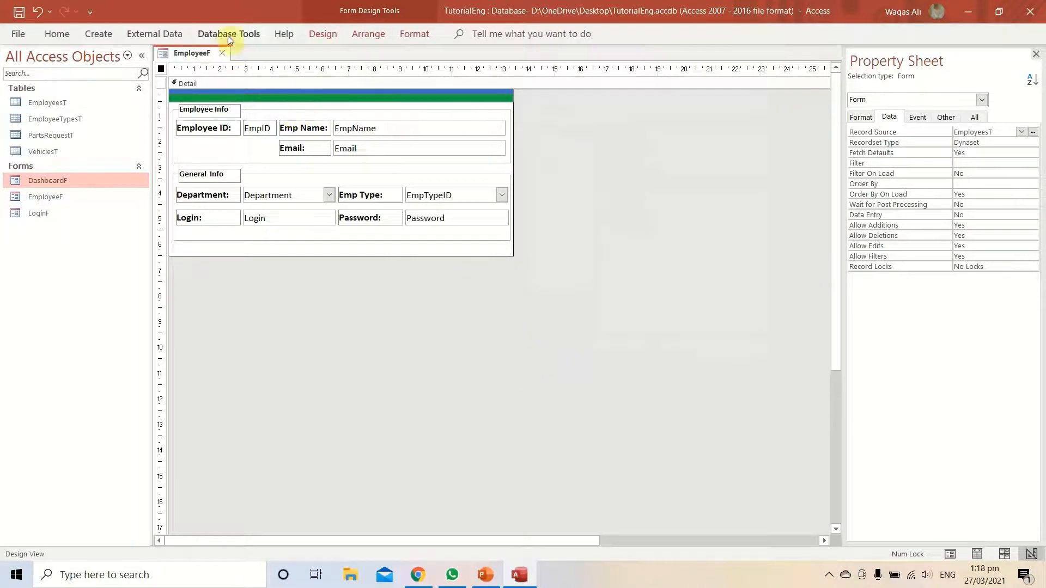
Show the employee form in Form View and move the pop-up window toward the middle to examine the layout.
right_click(176, 54)
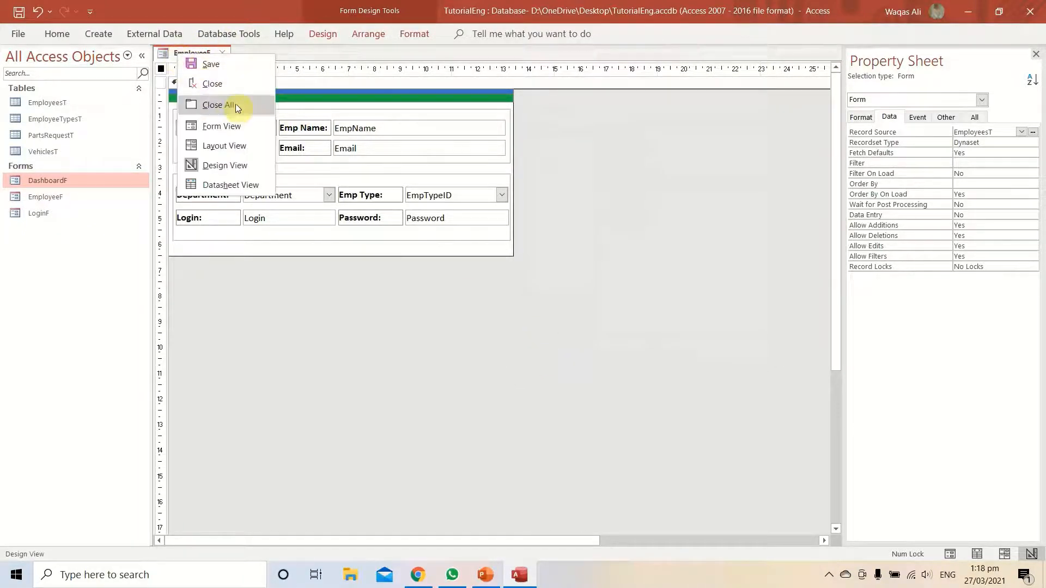
click(386, 140)
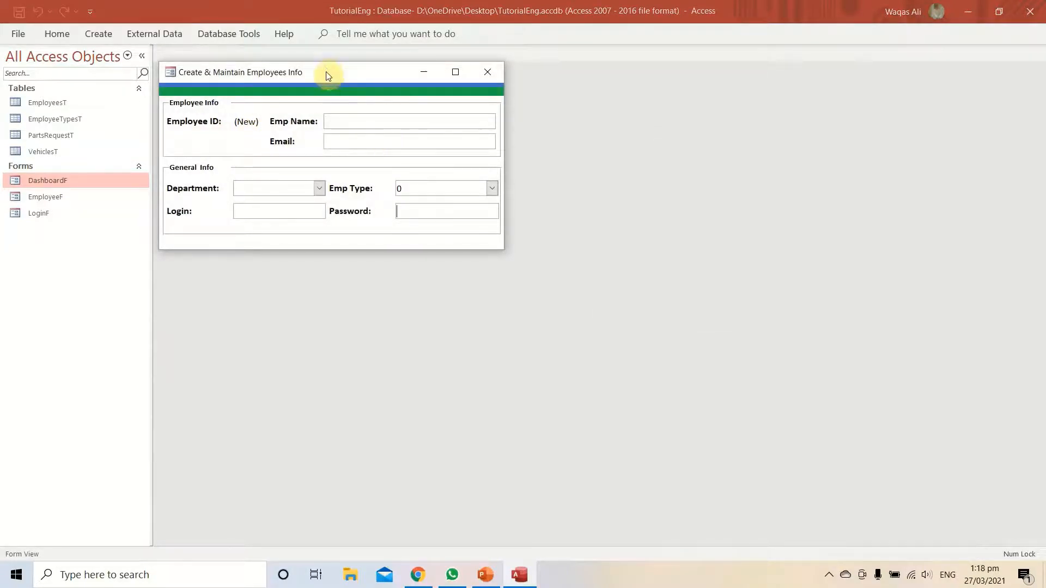
drag(327, 72, 514, 138)
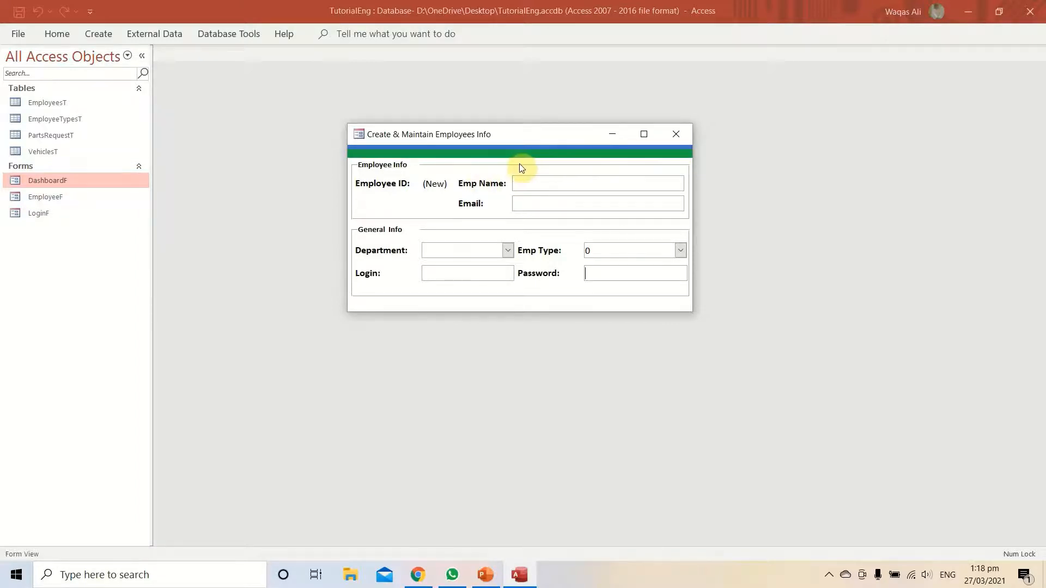
In Design View, move both frames and all their fields down about 0.9 cm and extend the Detail section to about 7 cm high.
right_click(544, 143)
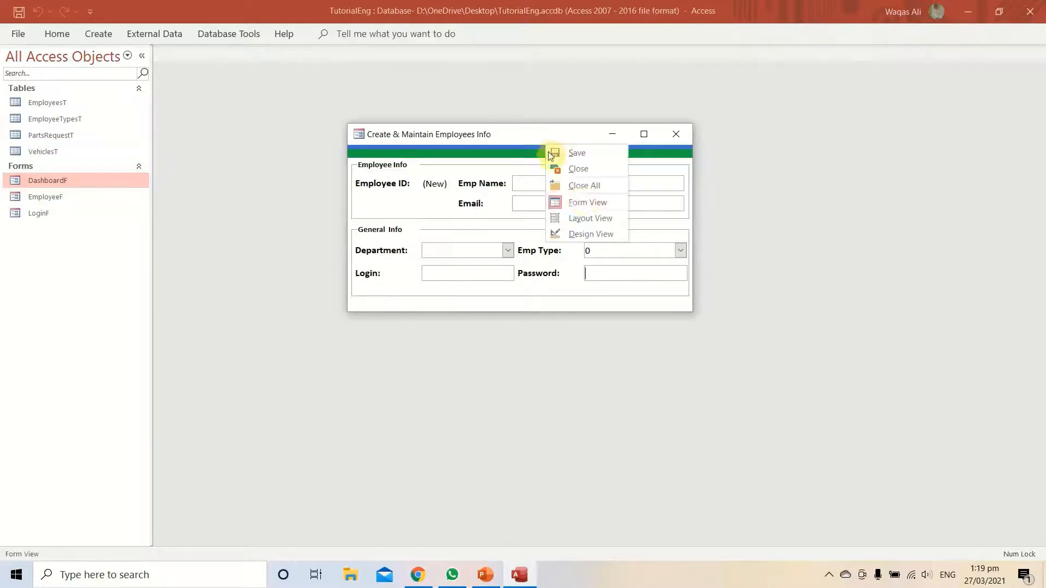
click(586, 234)
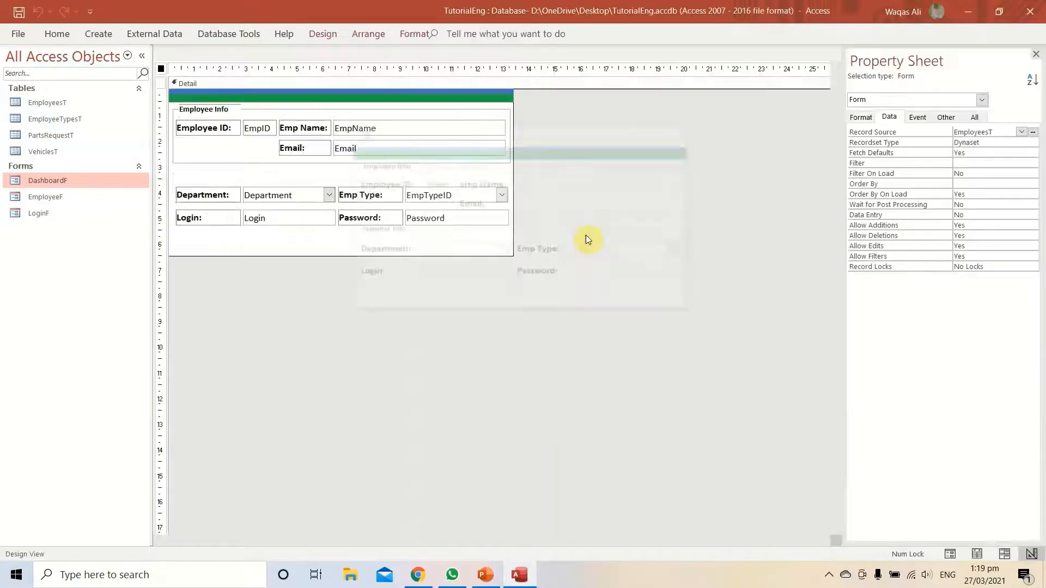
drag(543, 108, 140, 243)
key(Down)
key(Down)
key(Down)
key(Down)
key(Down)
key(Down)
key(Down)
key(Down)
key(Down)
key(Down)
key(Down)
key(Down)
key(Down)
key(Down)
key(Down)
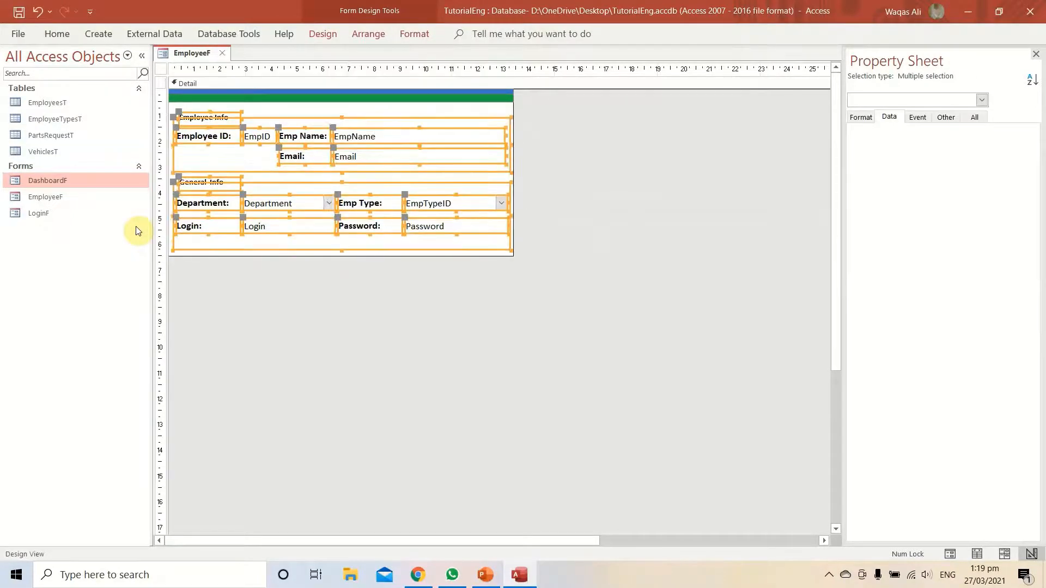
key(Up)
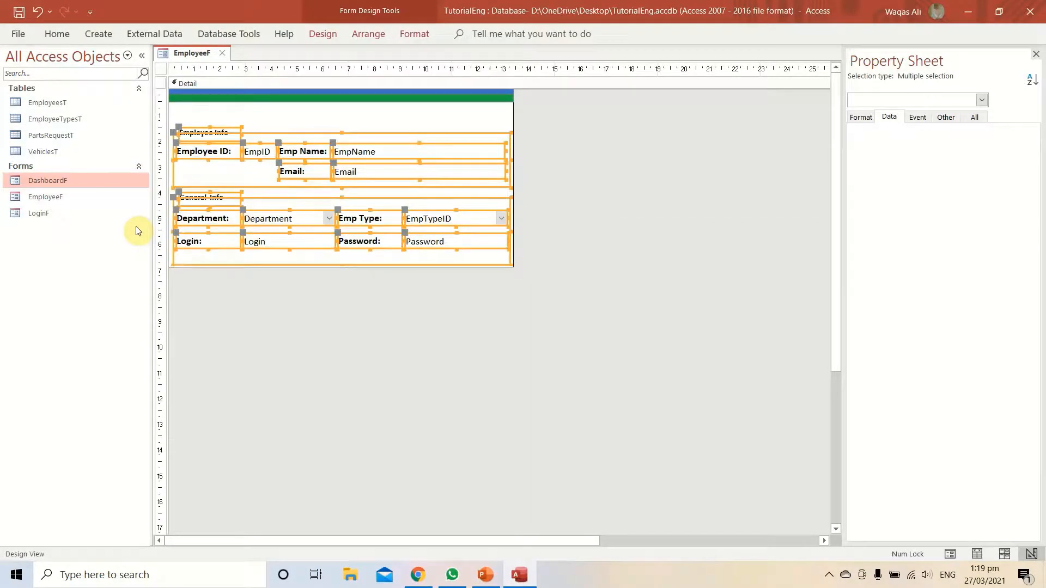
click(511, 116)
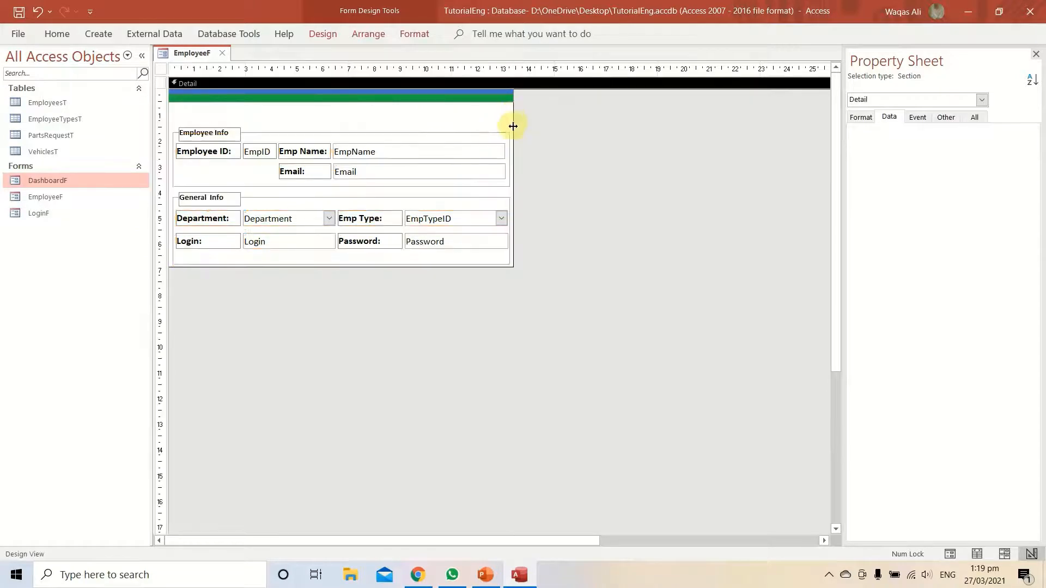
drag(479, 266, 479, 275)
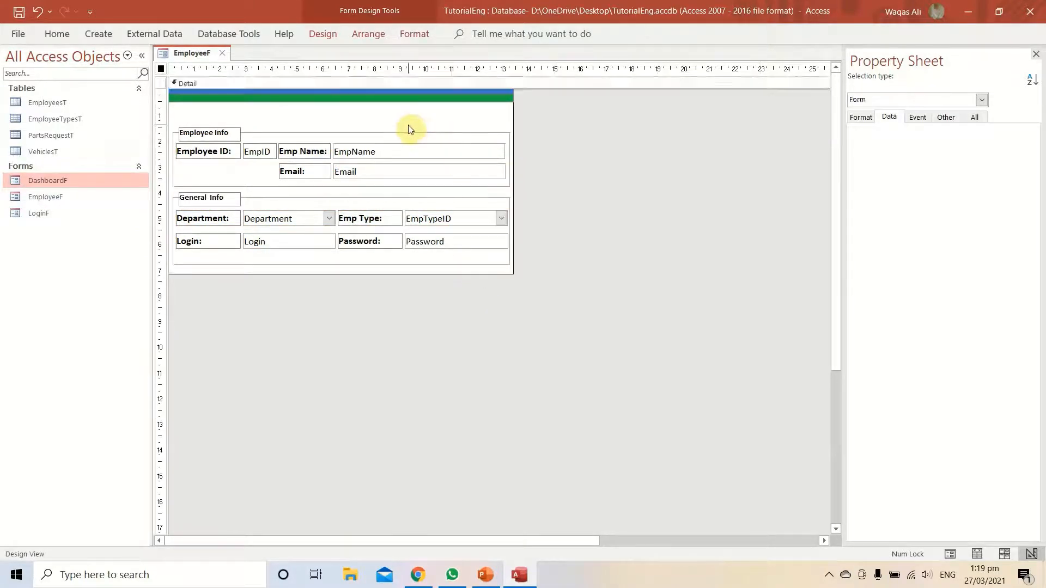
Add a command button about 3 cm wide and 0.5 cm high above the Employee Info frame, without the wizard, and caption it Save.
click(322, 34)
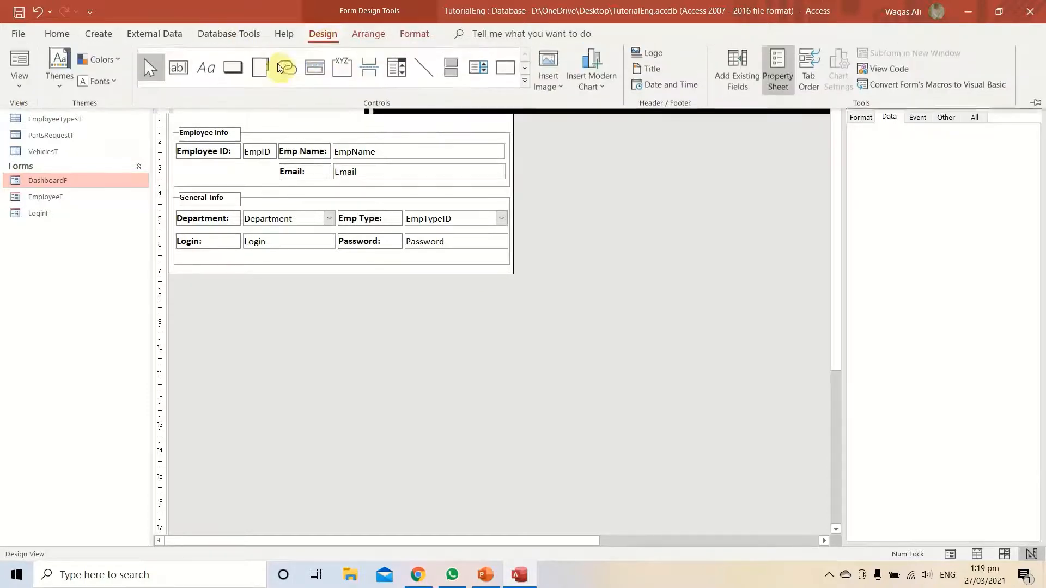
click(229, 68)
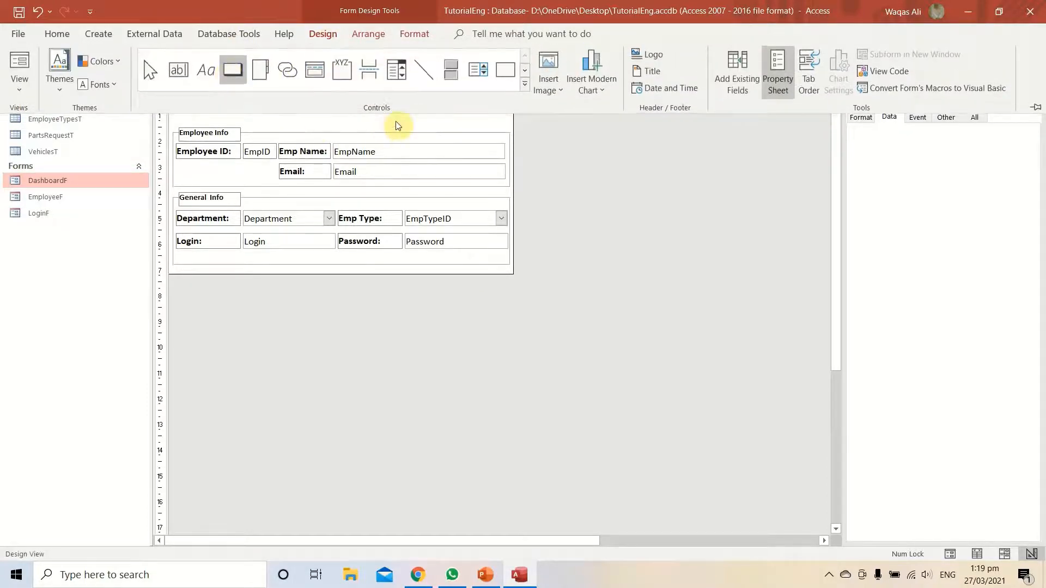
drag(406, 112, 487, 124)
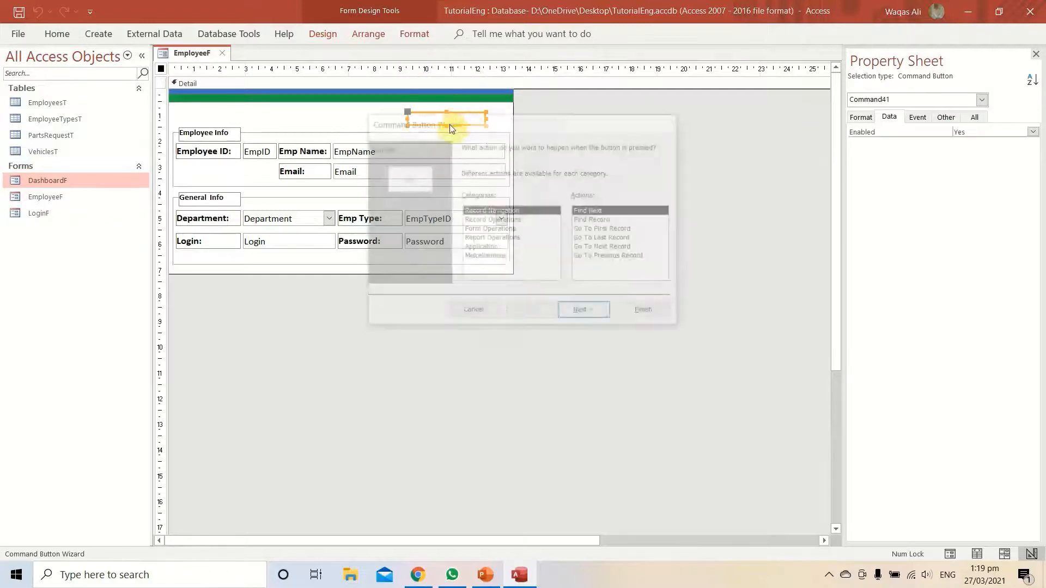
click(482, 312)
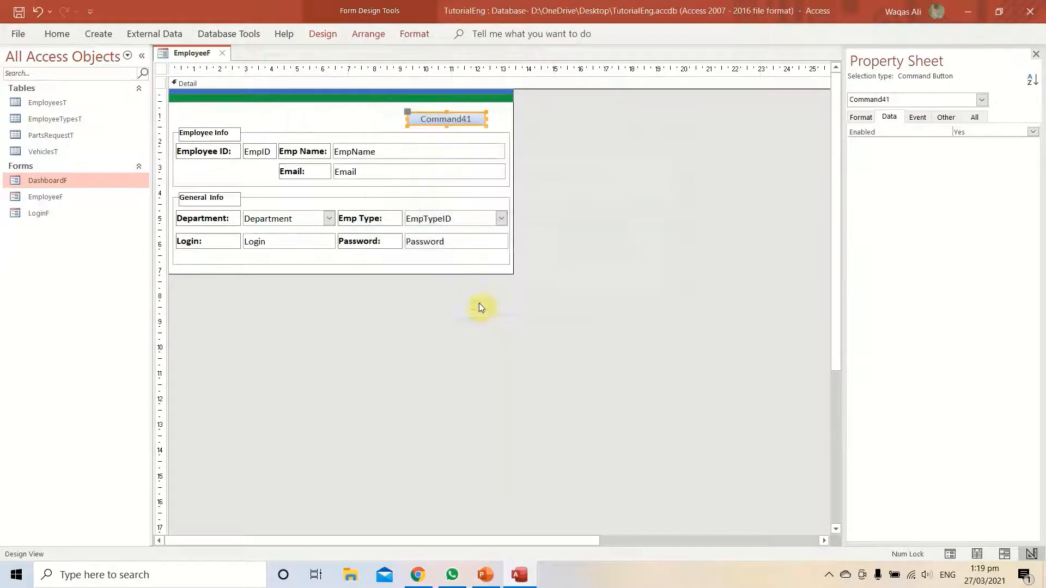
click(445, 117)
text(S)
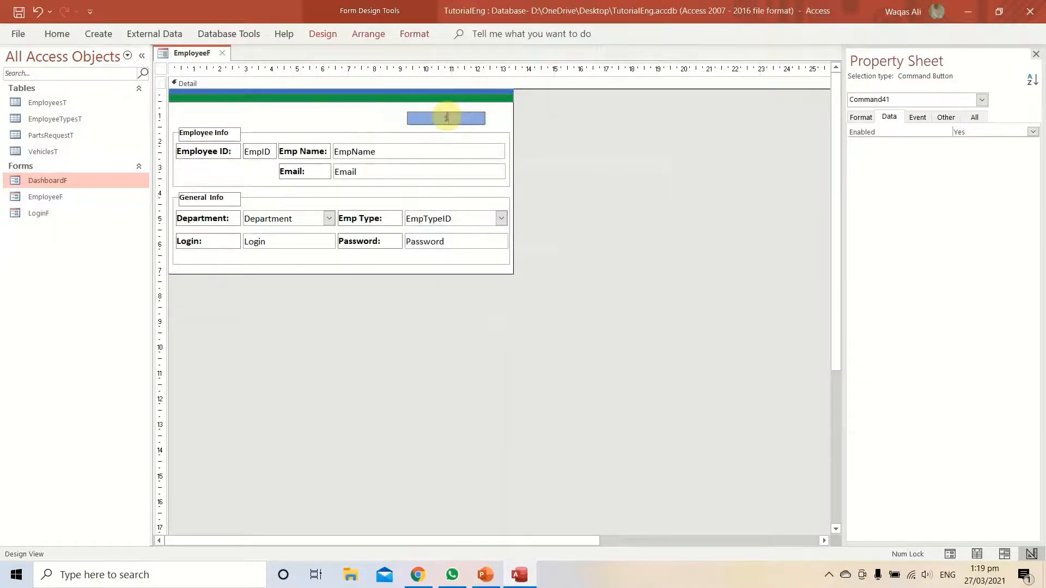
text(ave)
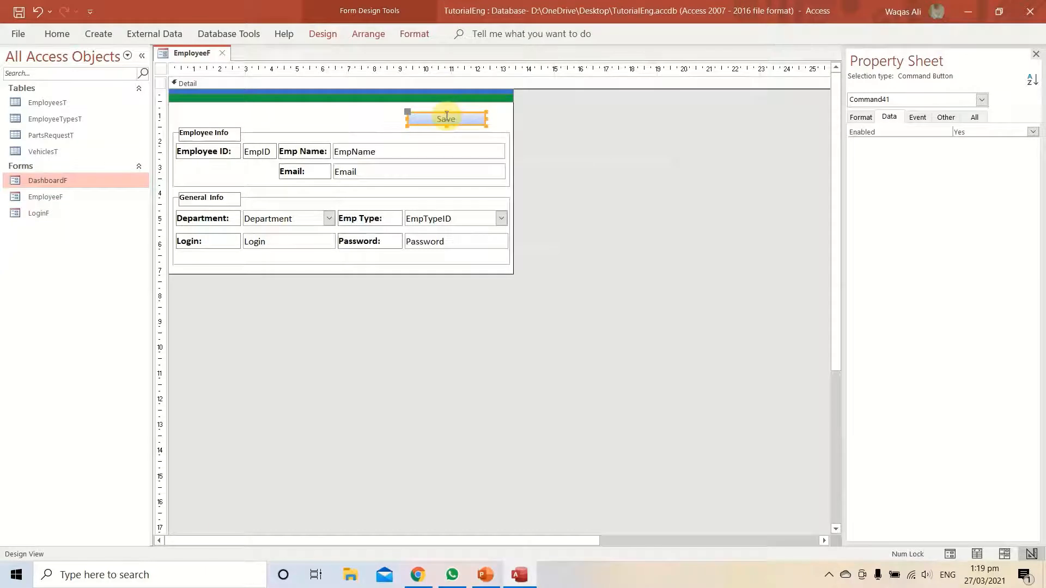
Give the Save button the white quick style with a black outline and set its height to 0.6 cm.
click(425, 35)
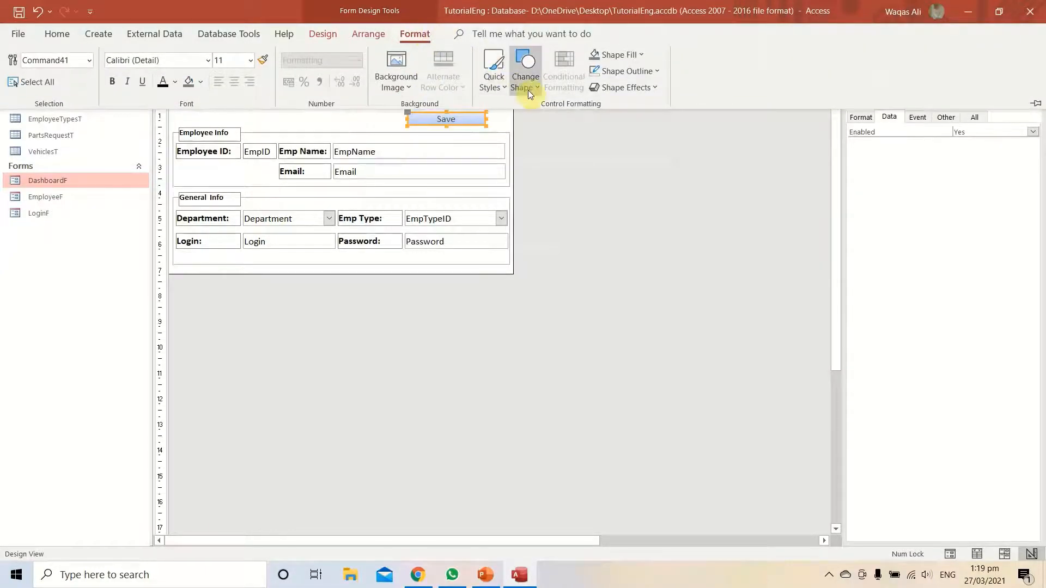
click(502, 85)
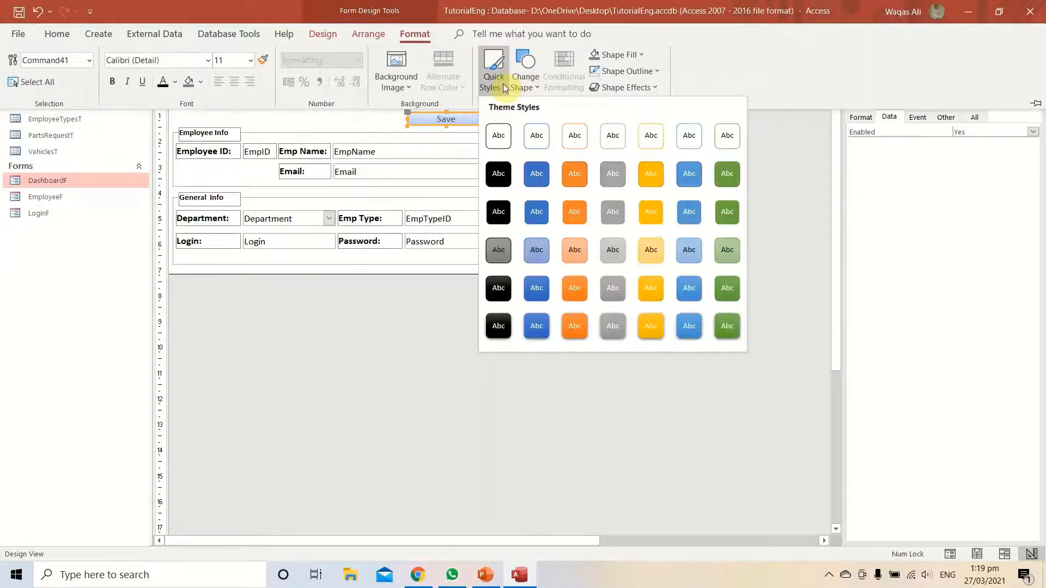
click(503, 136)
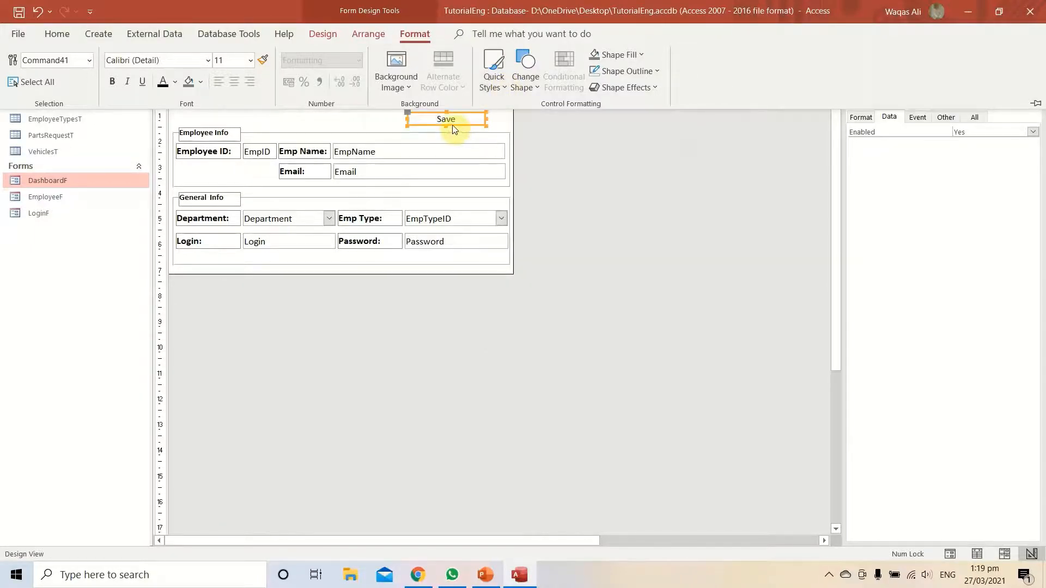
click(857, 121)
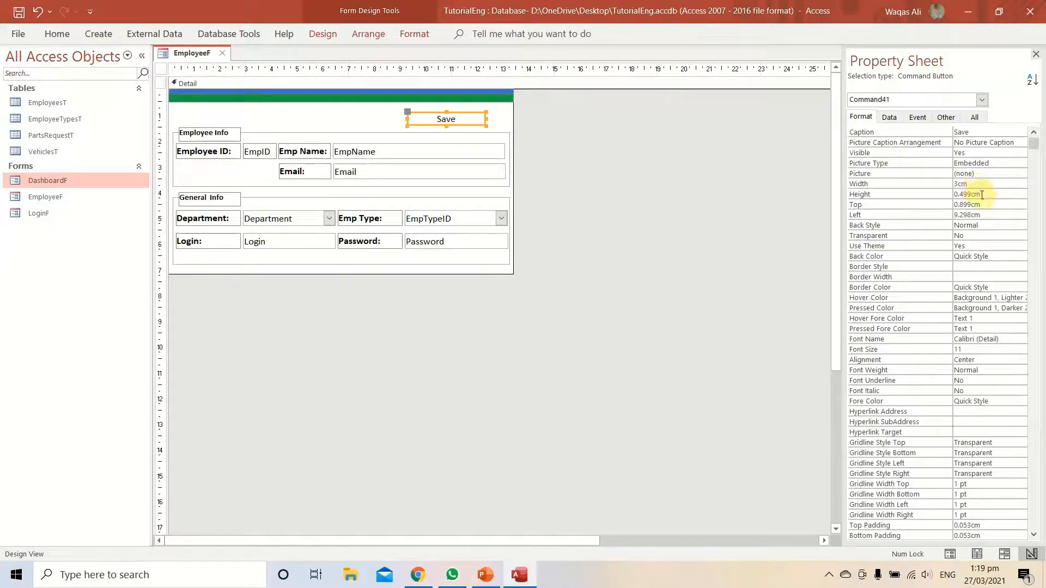
click(878, 192)
text(0.6)
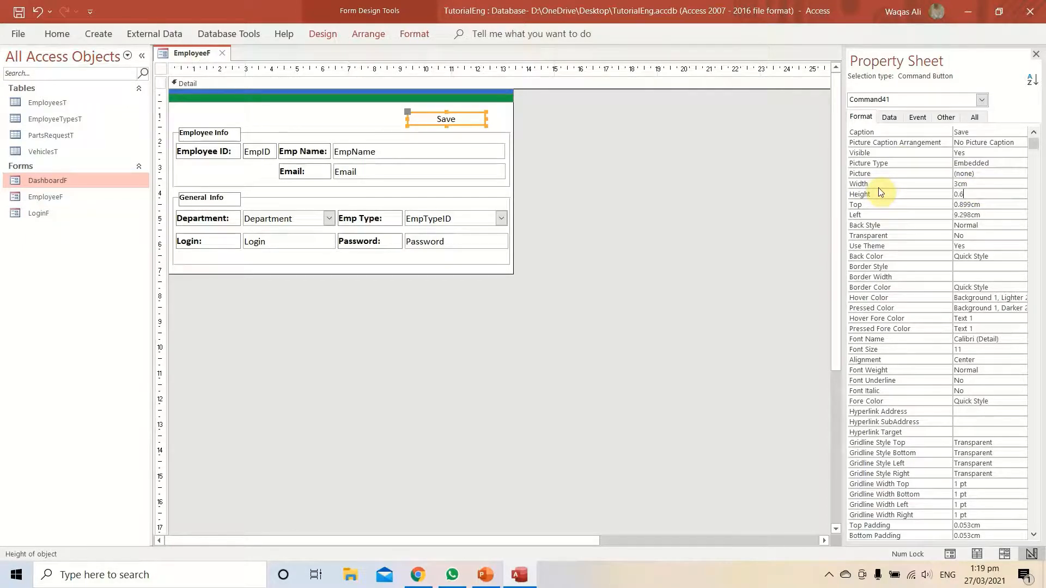
key(Return)
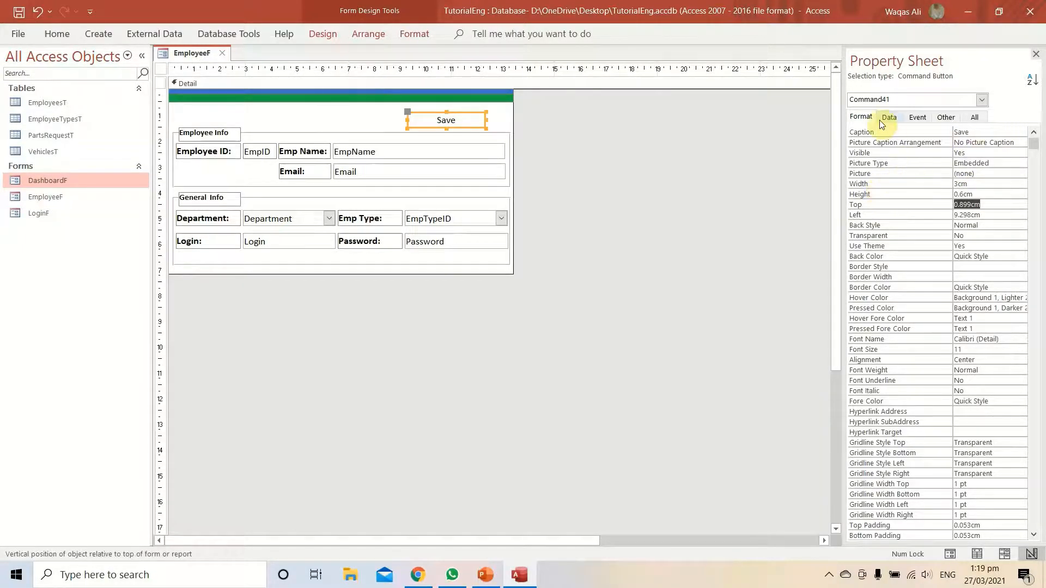
Give the Save button the built-in Save picture and set its picture caption arrangement to General.
click(997, 173)
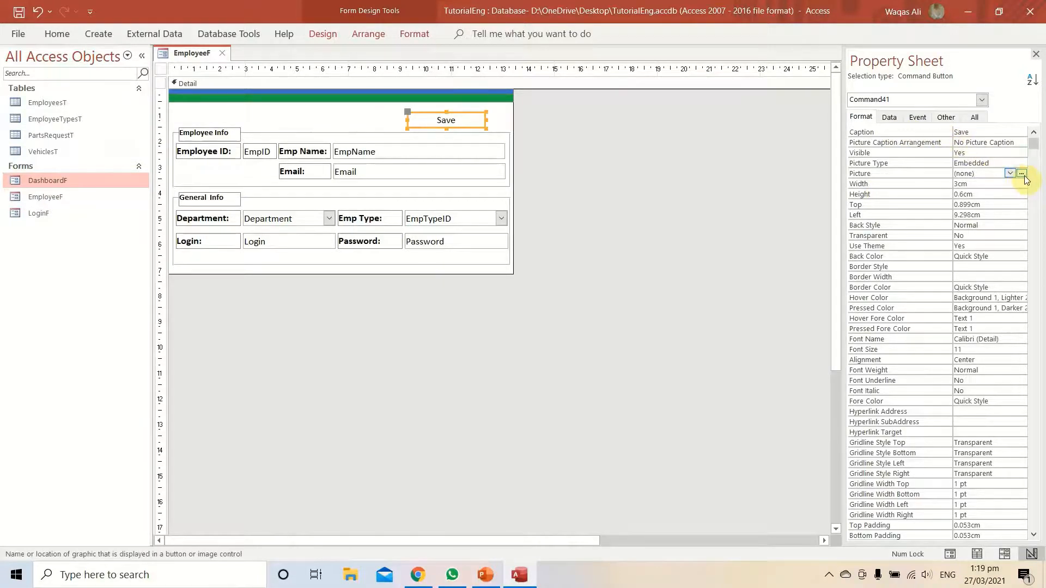
click(1023, 175)
click(554, 223)
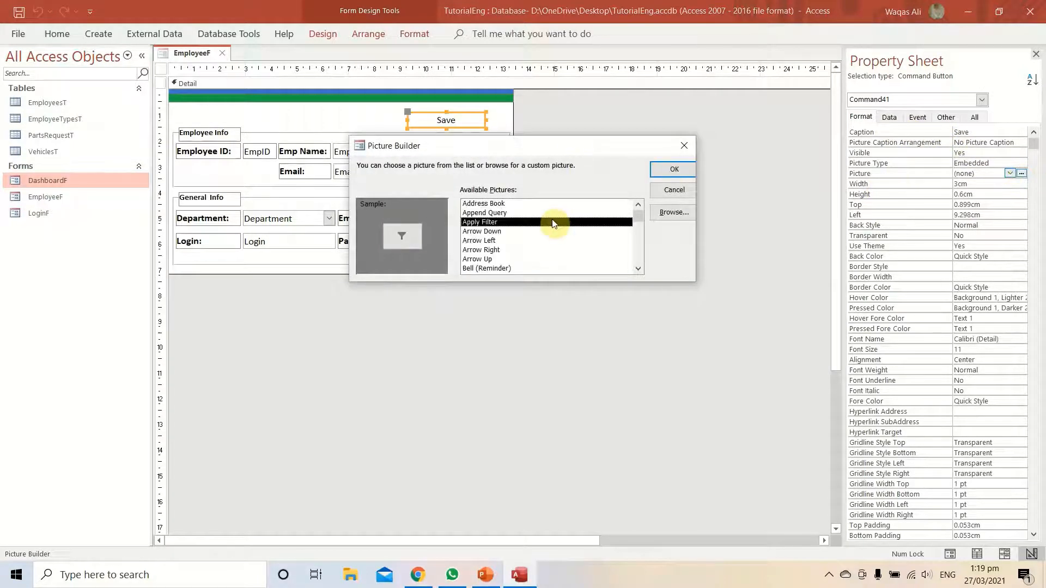
key(s)
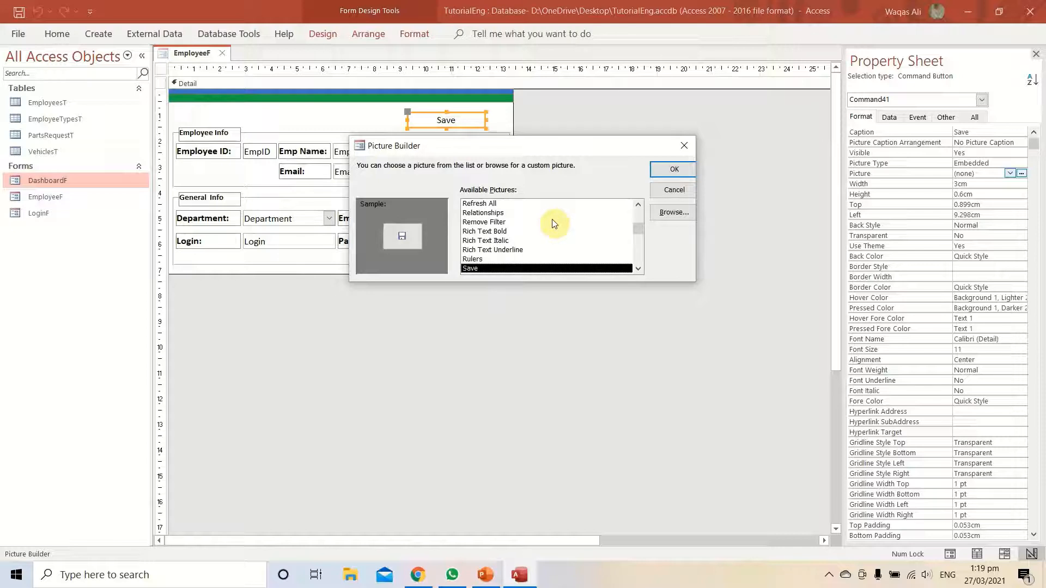
key(Return)
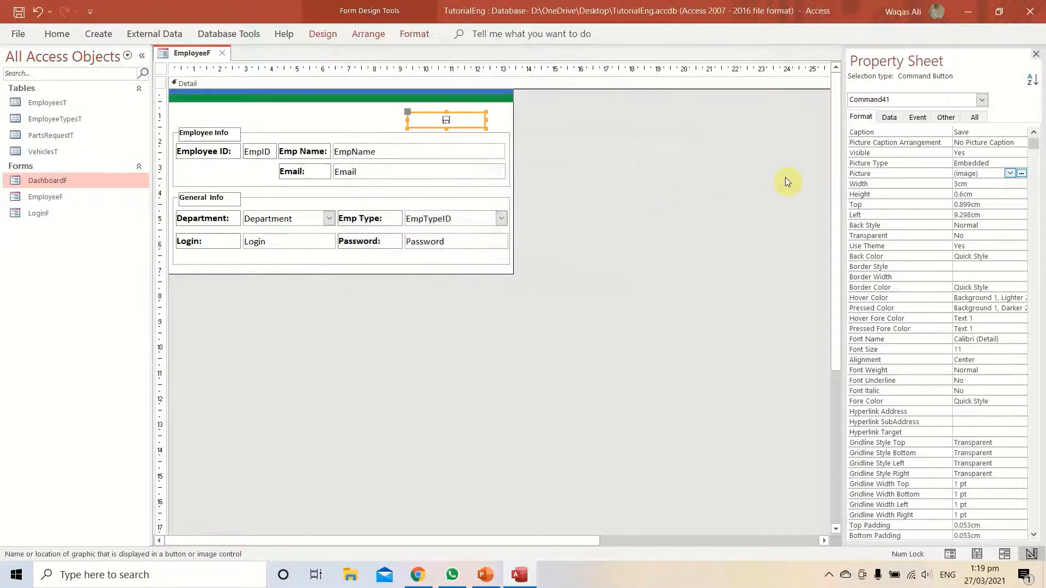
click(1001, 163)
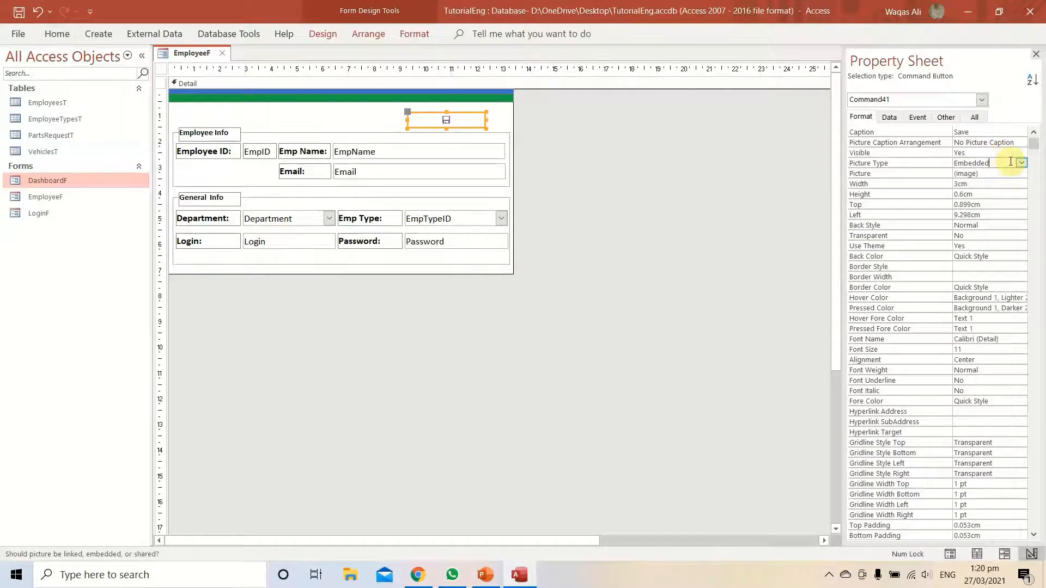
click(1021, 142)
click(980, 152)
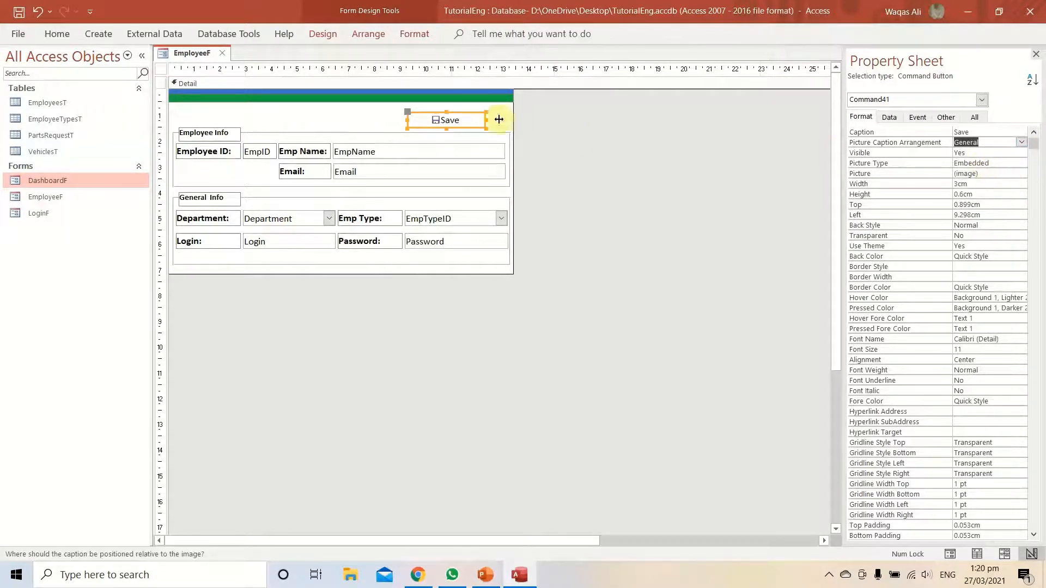
Narrow the Save button from its left edge to about 2 cm wide.
click(439, 120)
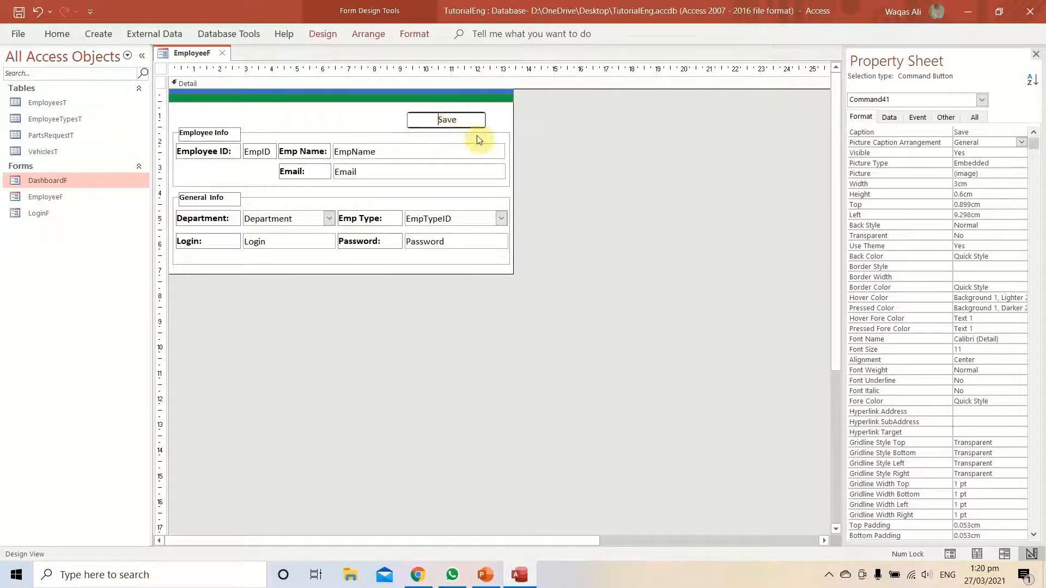
click(537, 161)
click(447, 118)
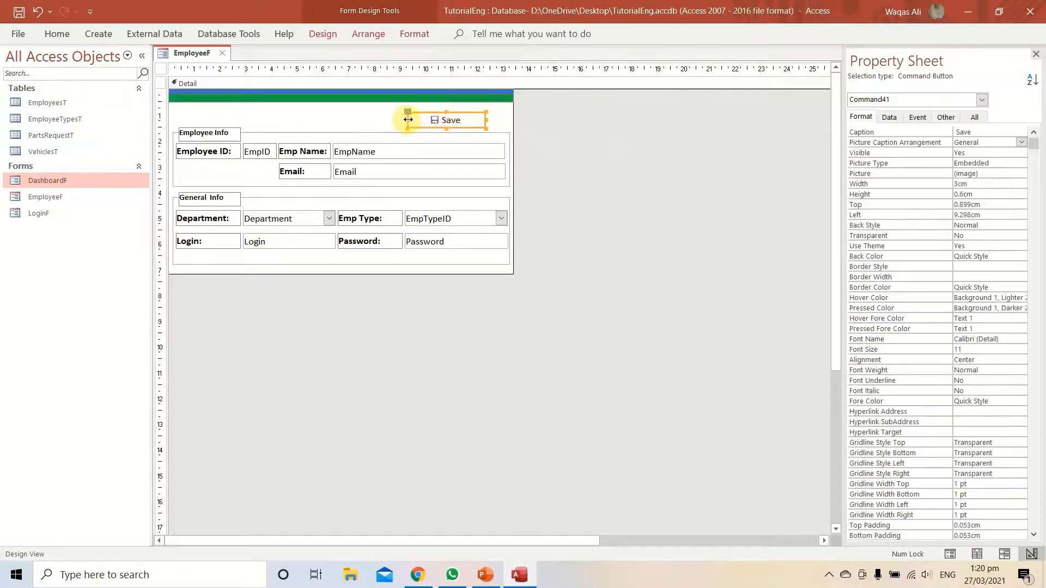
drag(406, 119, 434, 119)
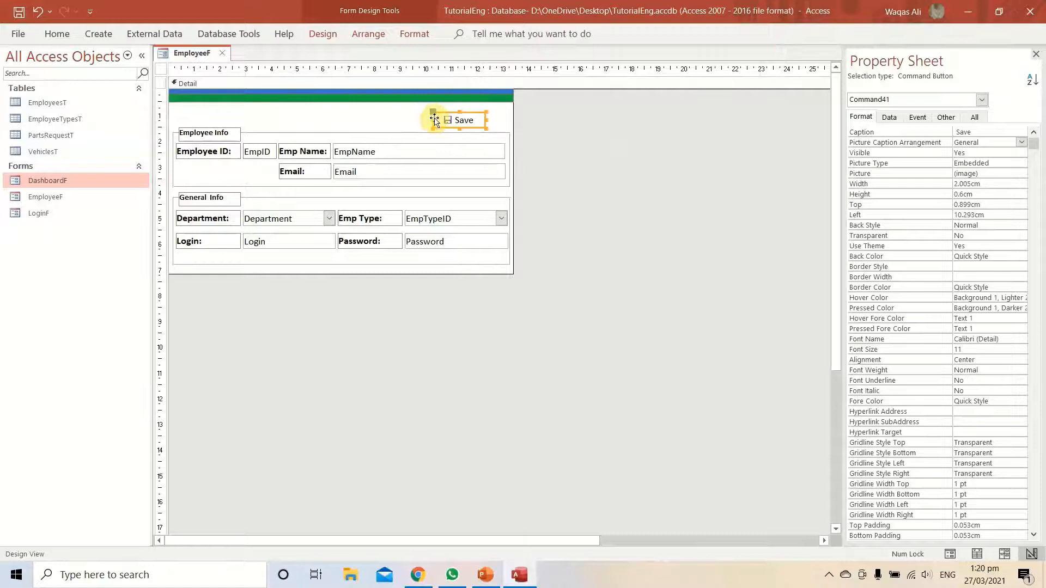
Give the Save button a green outline and move it to line up with the right edge of the Employee Info frame.
click(420, 34)
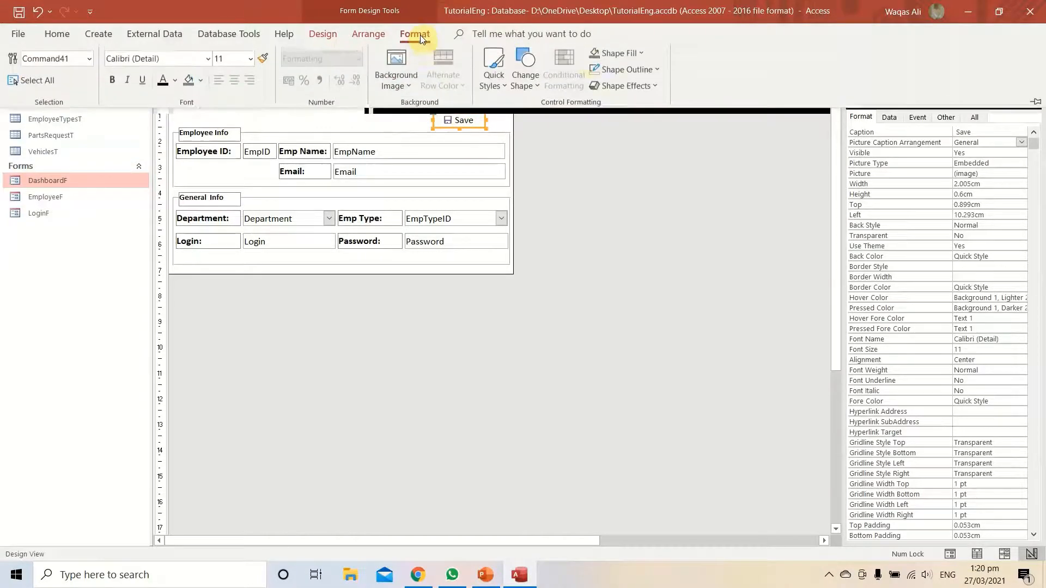
click(652, 73)
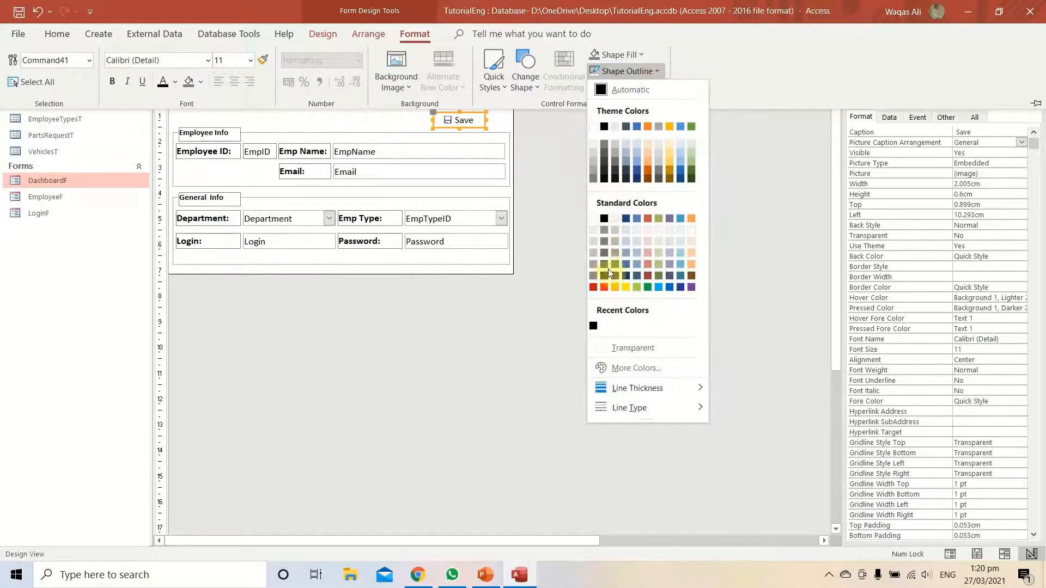
click(648, 288)
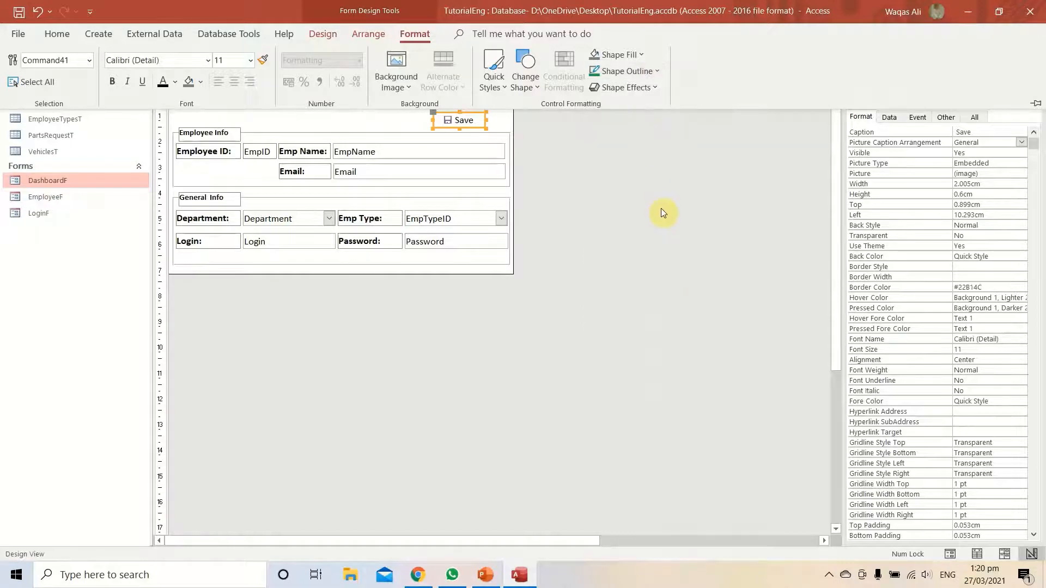
click(605, 183)
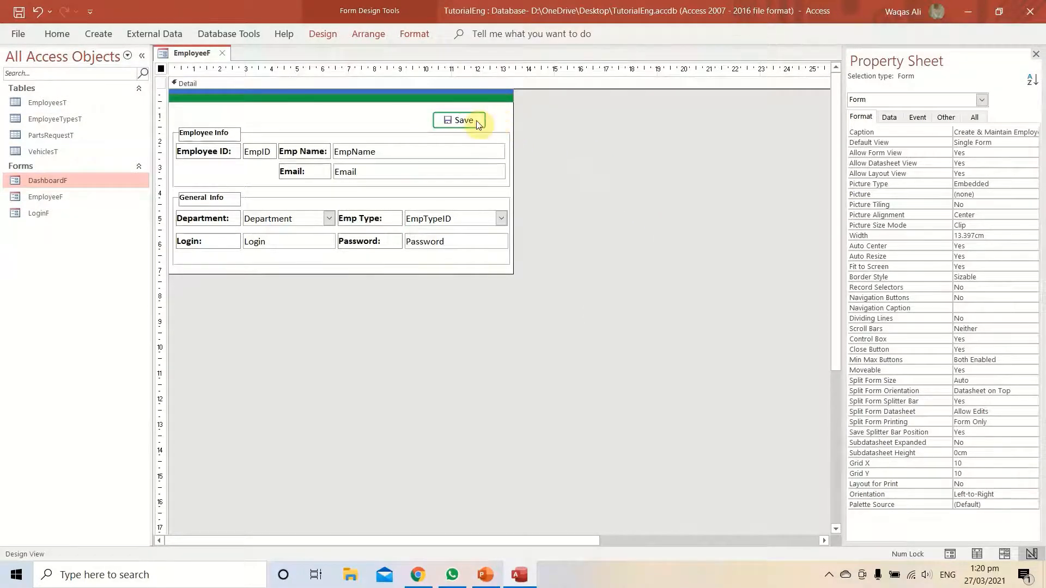
drag(478, 120, 501, 117)
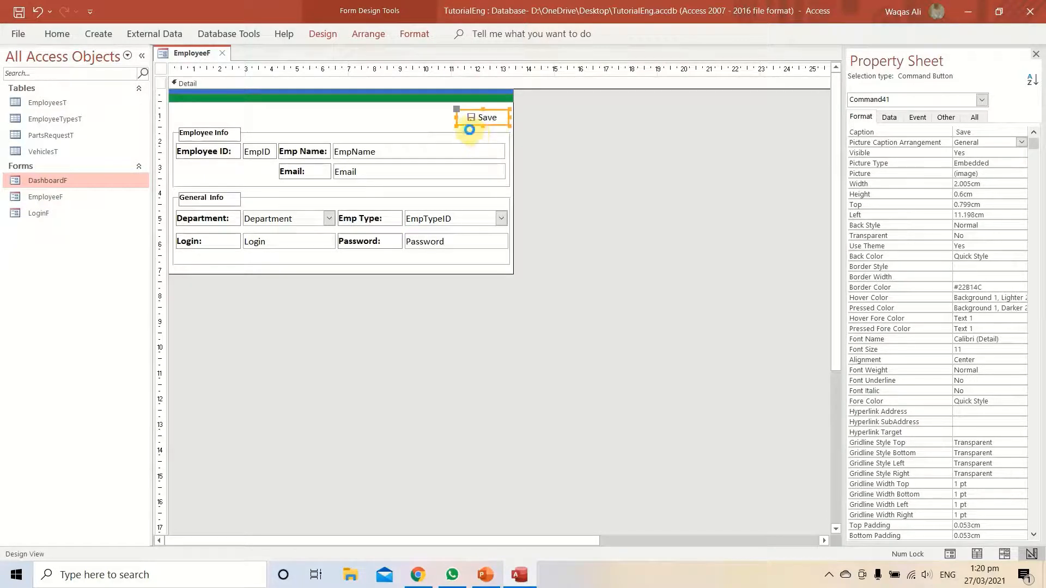
Duplicate the Save button, place the copy directly left of the original in the same row, and caption it Update.
key(ctrl+c)
key(ctrl+v)
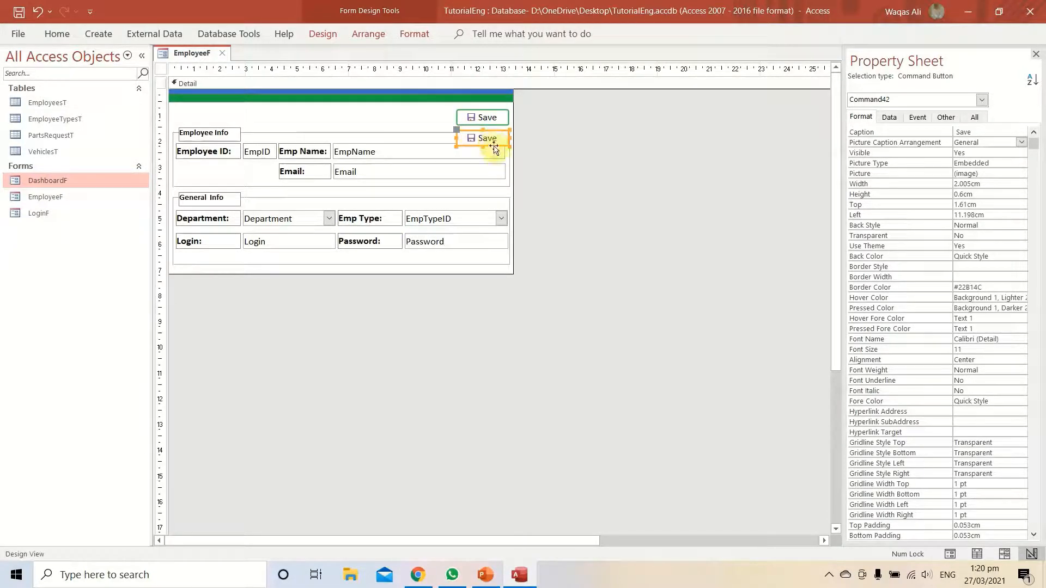
drag(493, 146, 435, 125)
click(430, 118)
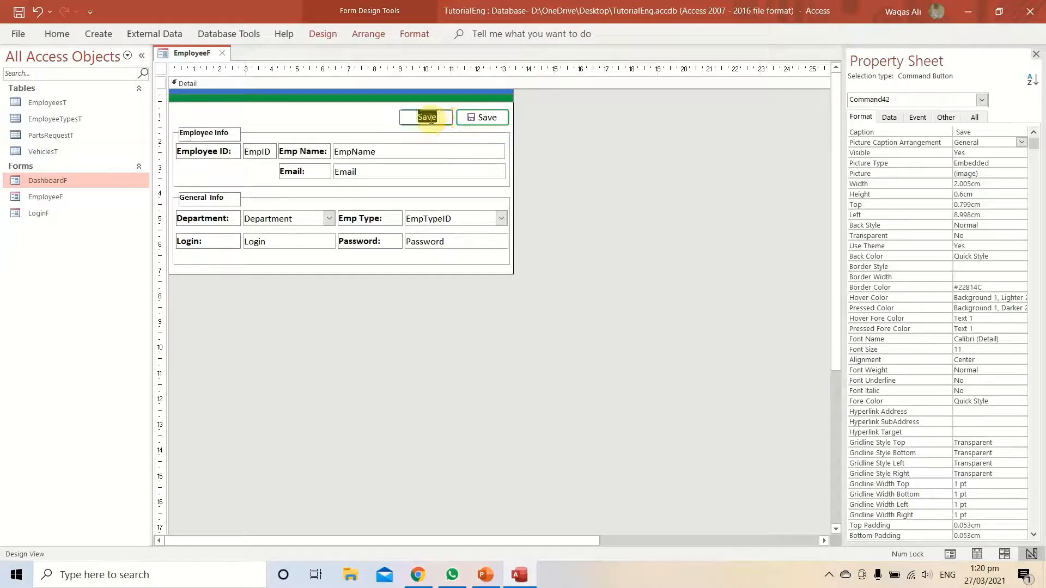
text(Update)
key(Return)
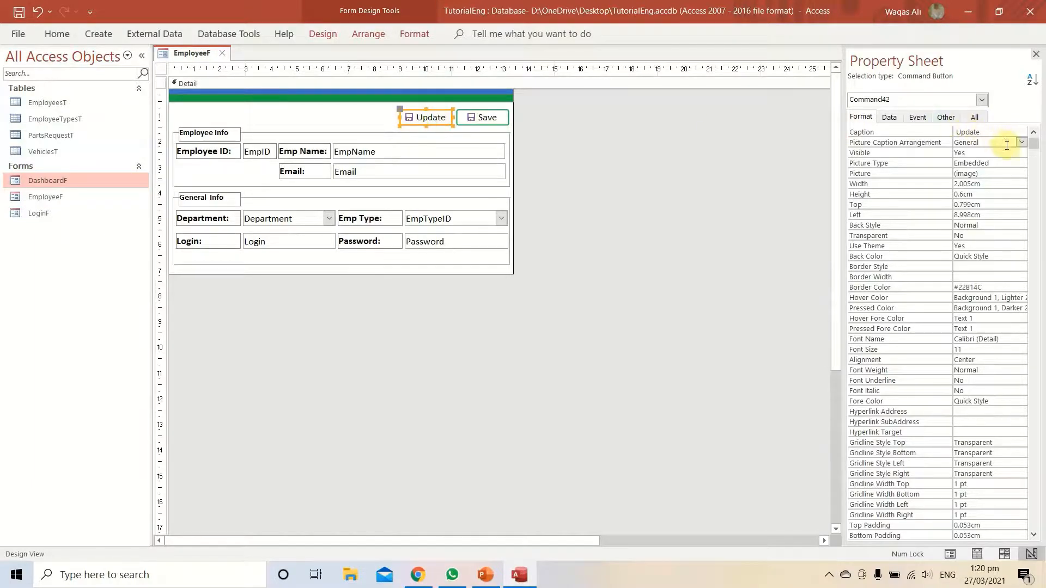
Change the Update button's picture to the built-in Check Mark.
click(999, 174)
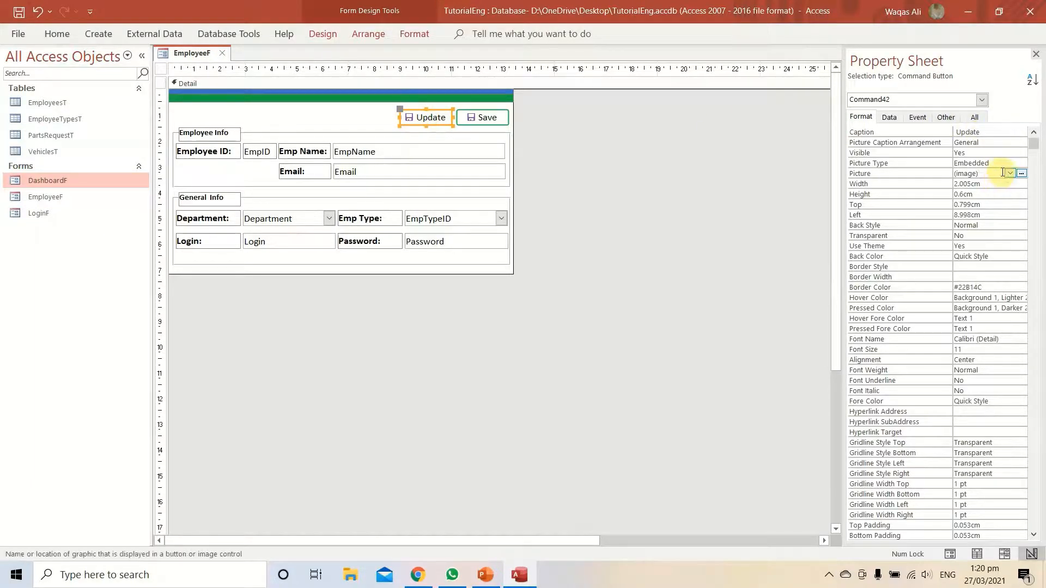
click(1020, 174)
click(536, 221)
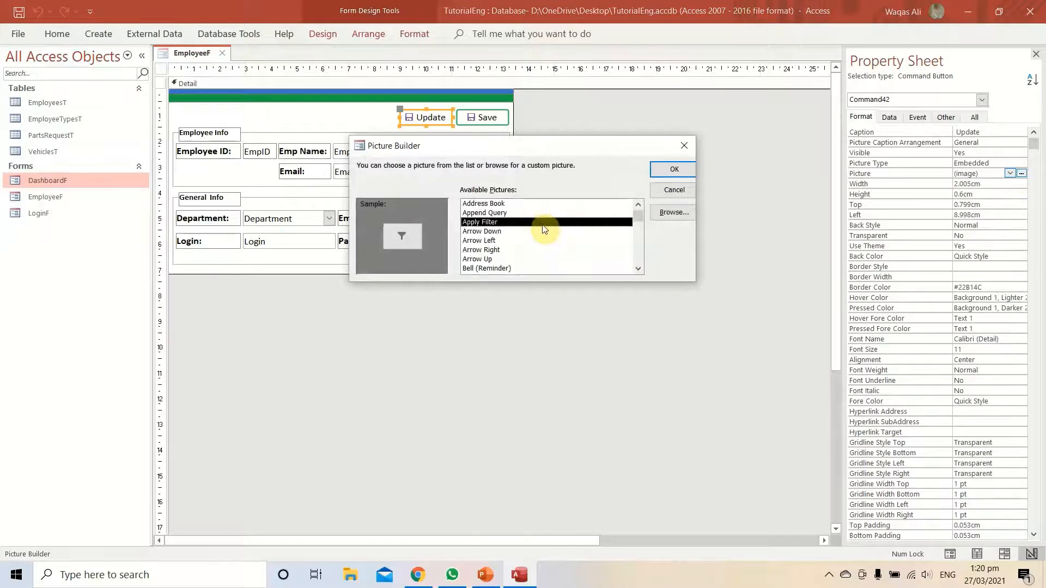
key(Down)
key(Down)
key(Down)
key(Down)
key(Down)
key(Down)
key(Down)
key(Down)
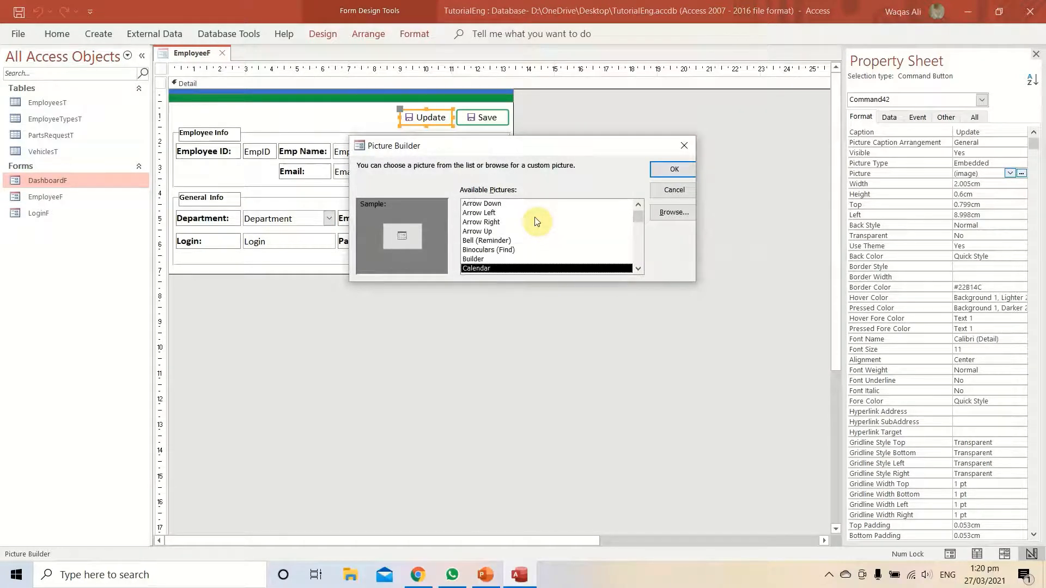
key(Down)
key(Down)
key(Down)
key(Down)
key(Down)
key(Down)
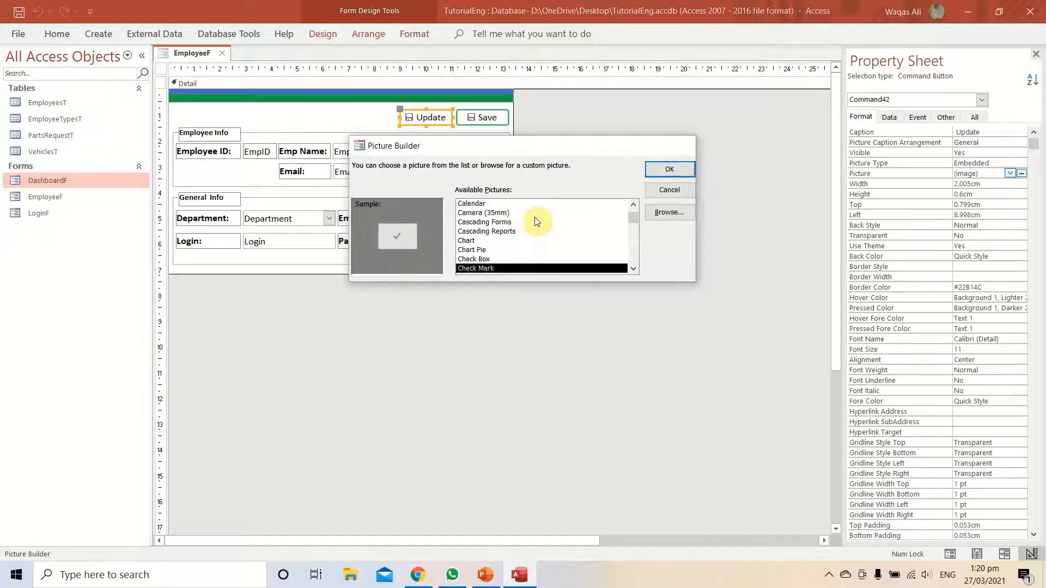
key(Return)
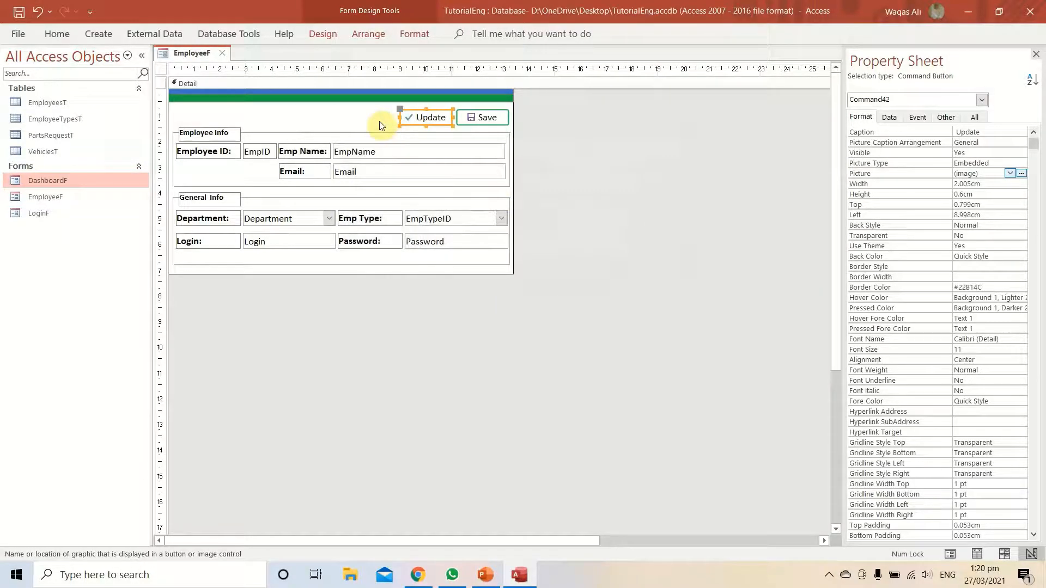
Duplicate the Update button, place the copy directly left of it in the same row, and caption it Delete.
key(ctrl+c)
key(ctrl+v)
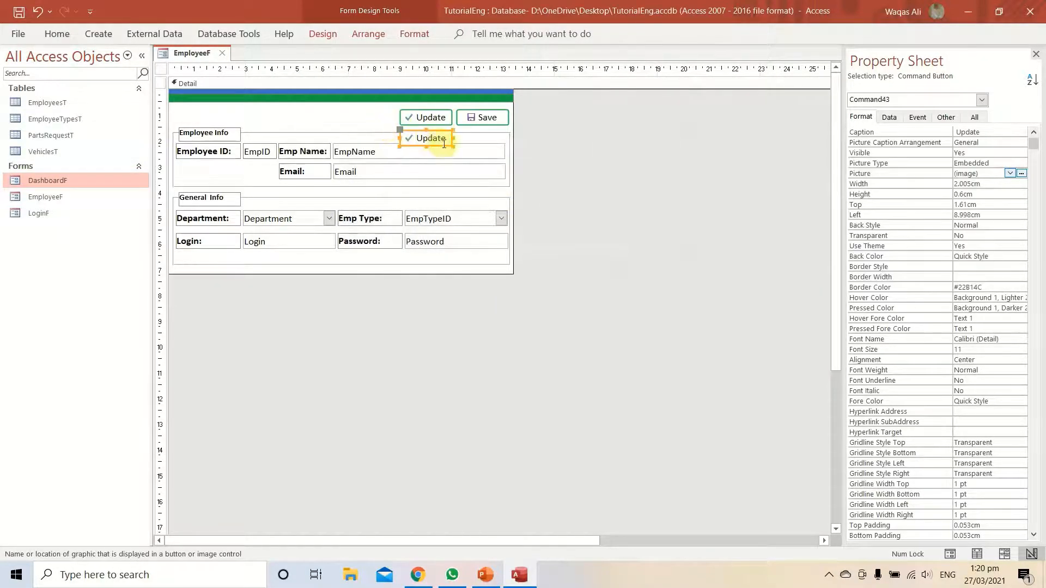
drag(439, 140, 373, 115)
click(377, 117)
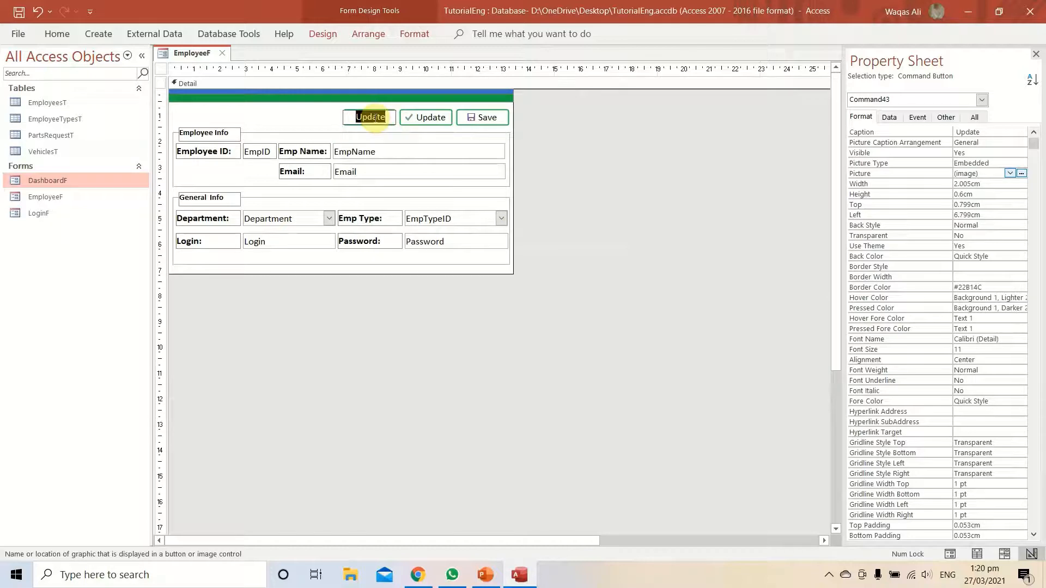
text(Delete)
key(Return)
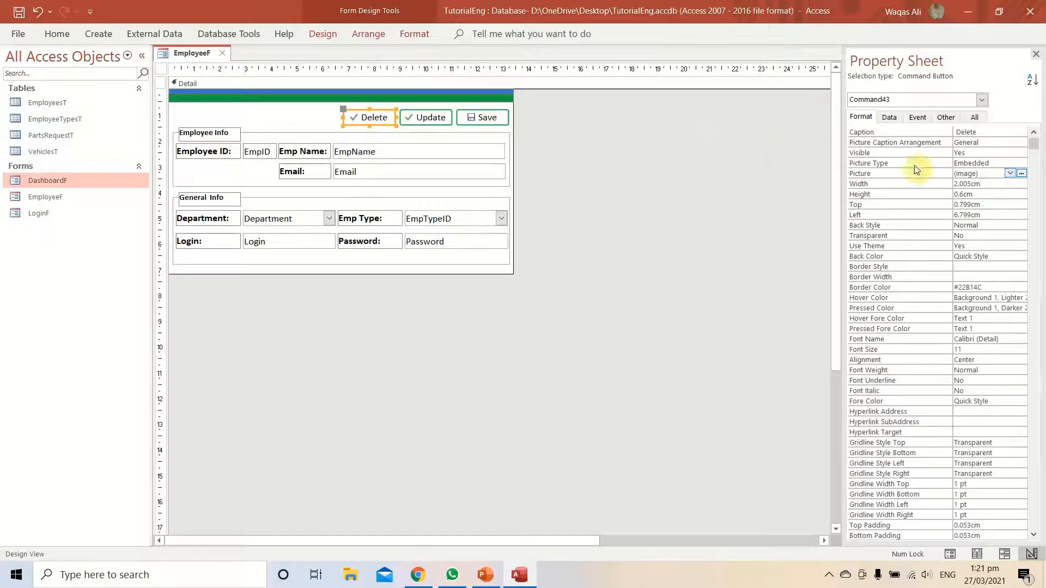
Change the Delete button's picture to the built-in cross (X) icon.
click(1022, 174)
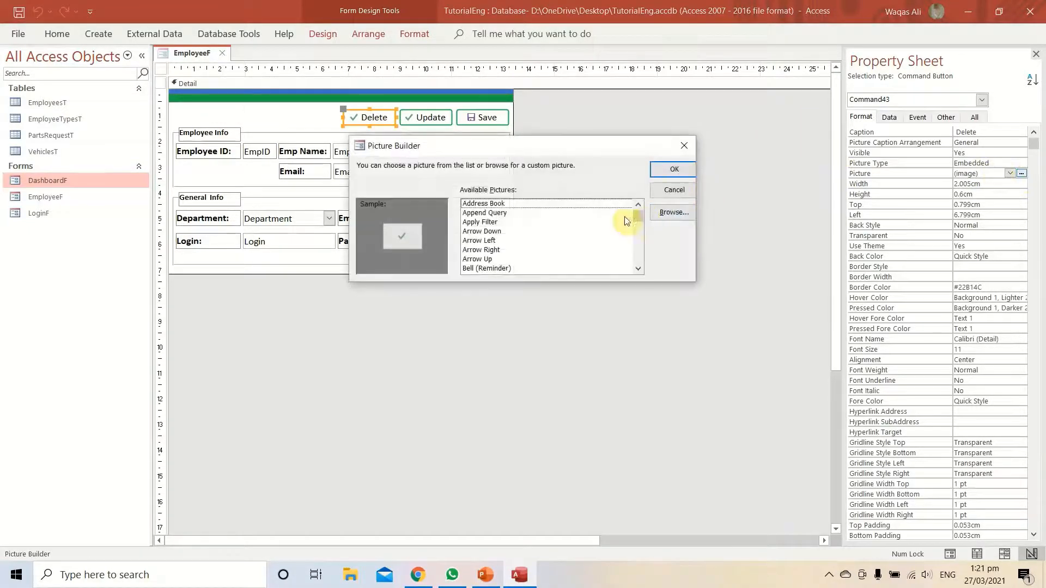
click(554, 222)
key(c)
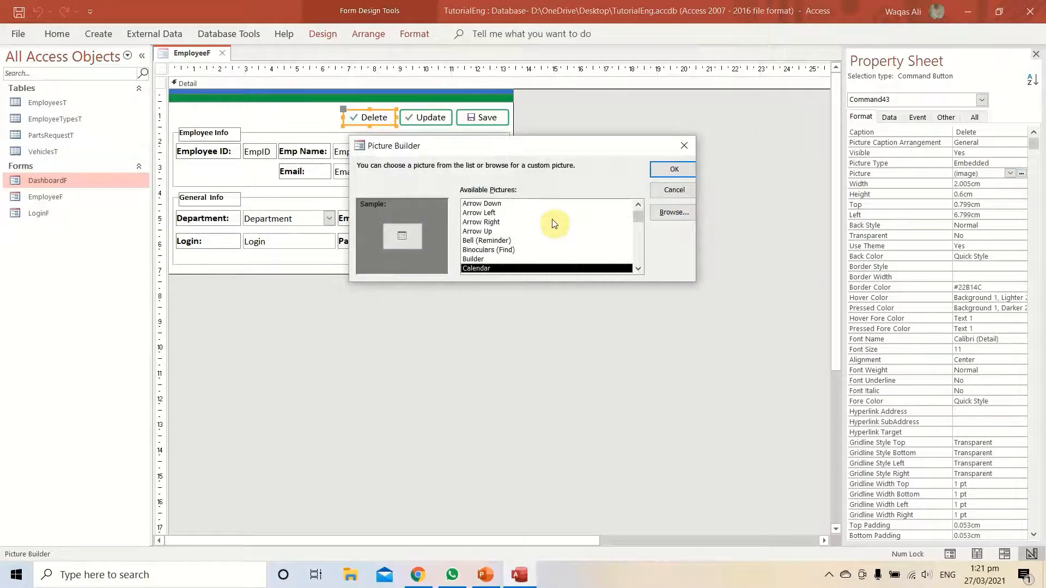
key(Down)
key(Down)
key(Down)
key(Down)
key(Down)
key(Down)
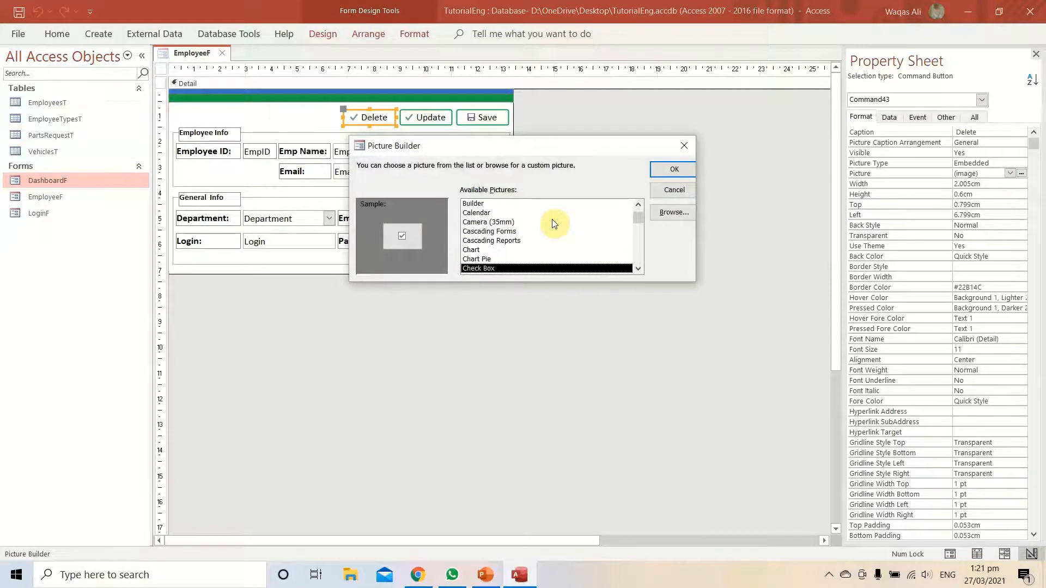
key(Down)
key(Down)
key(Down)
key(Down)
key(Down)
key(Down)
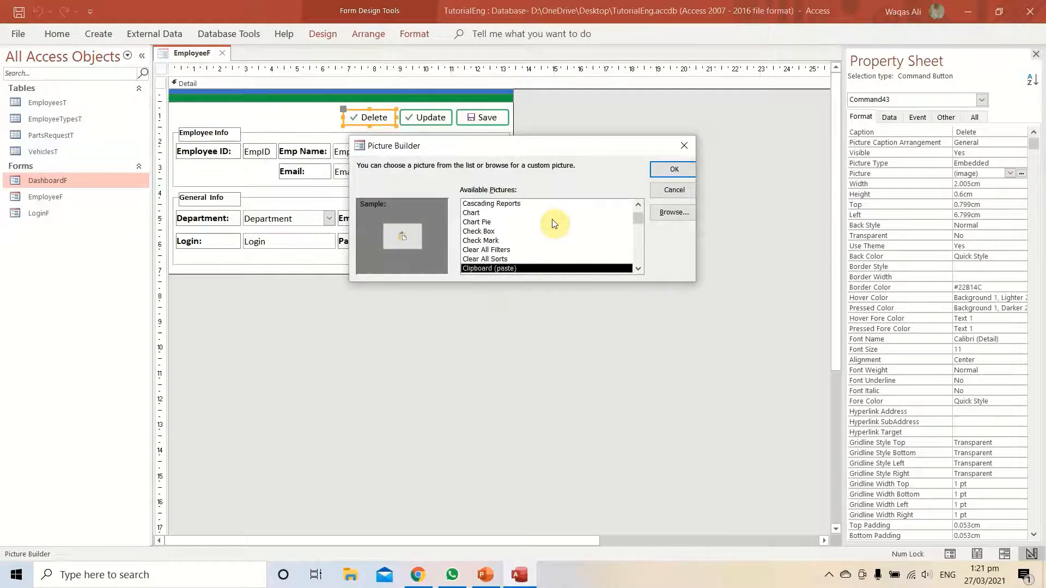
key(Return)
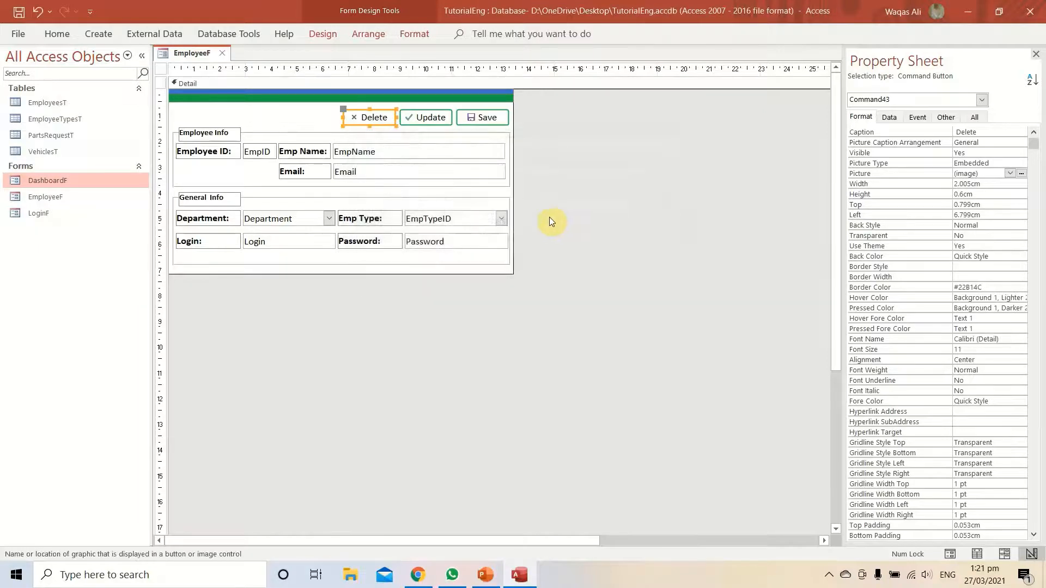
Give the Delete button a red outline.
click(414, 34)
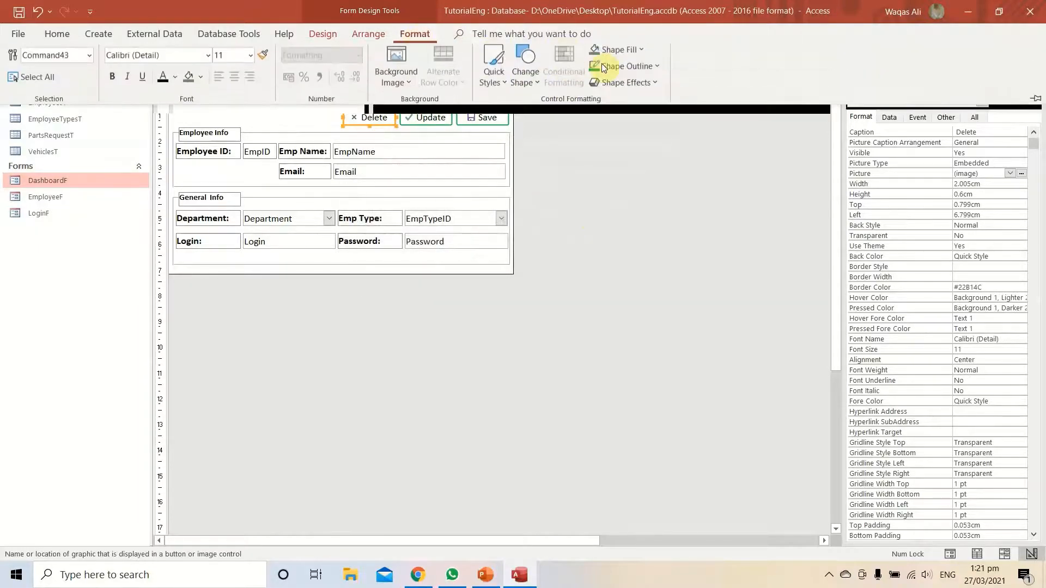
click(622, 70)
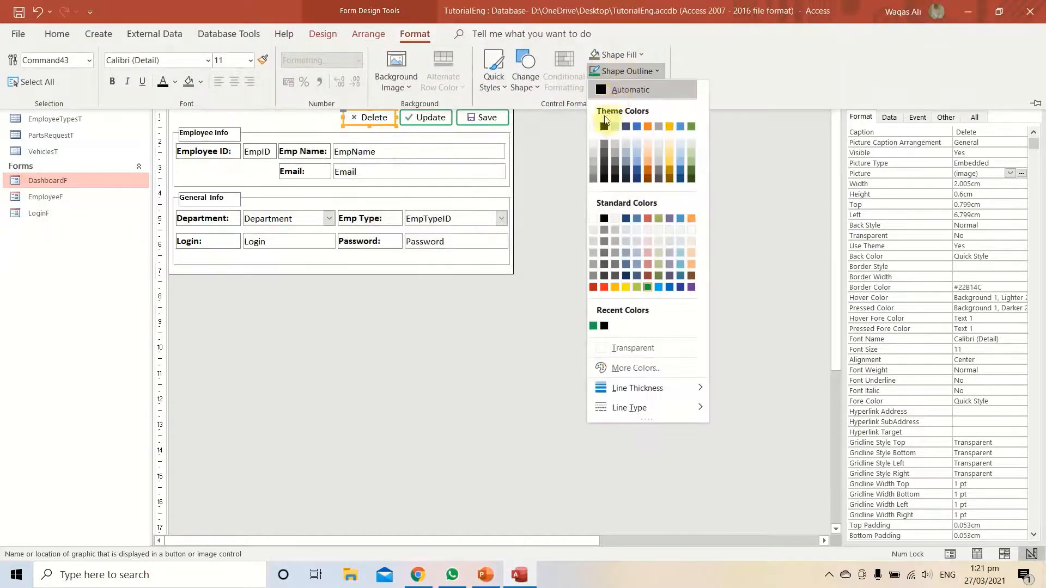
click(594, 287)
click(564, 147)
Give the Update button an amber outline (#FFC20E) and save the form.
click(426, 118)
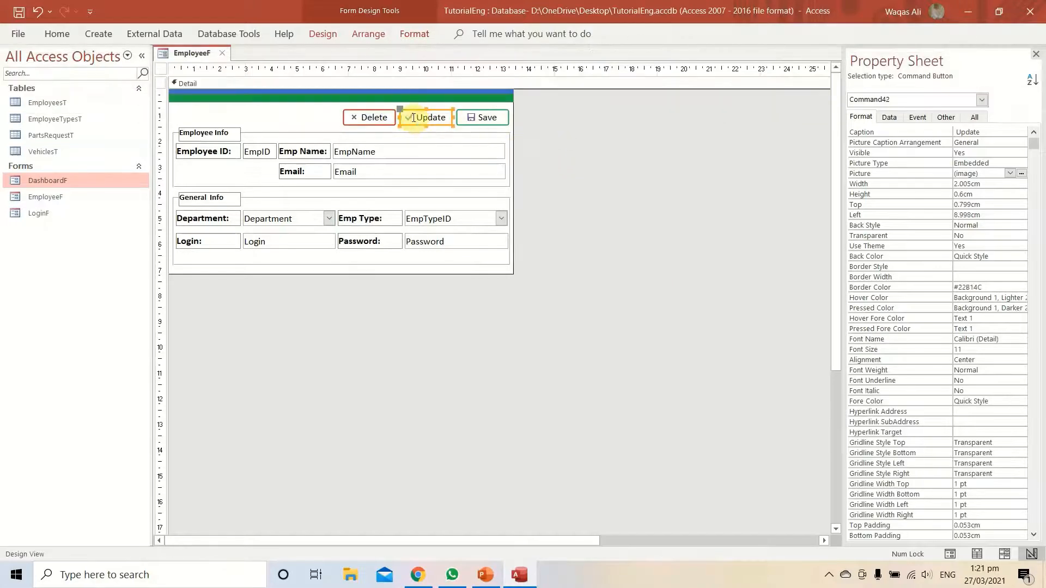
click(415, 34)
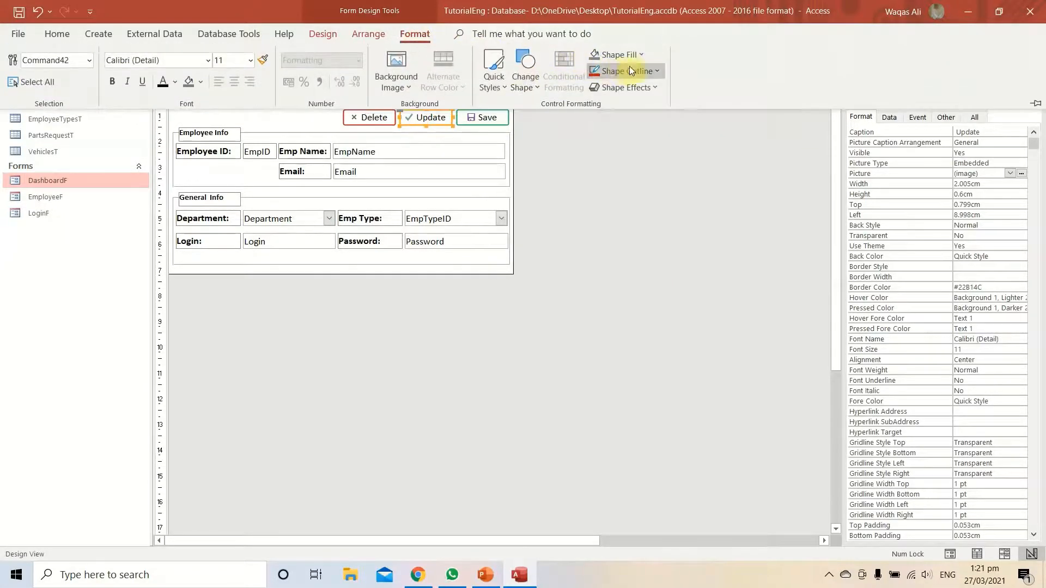
click(626, 70)
click(615, 275)
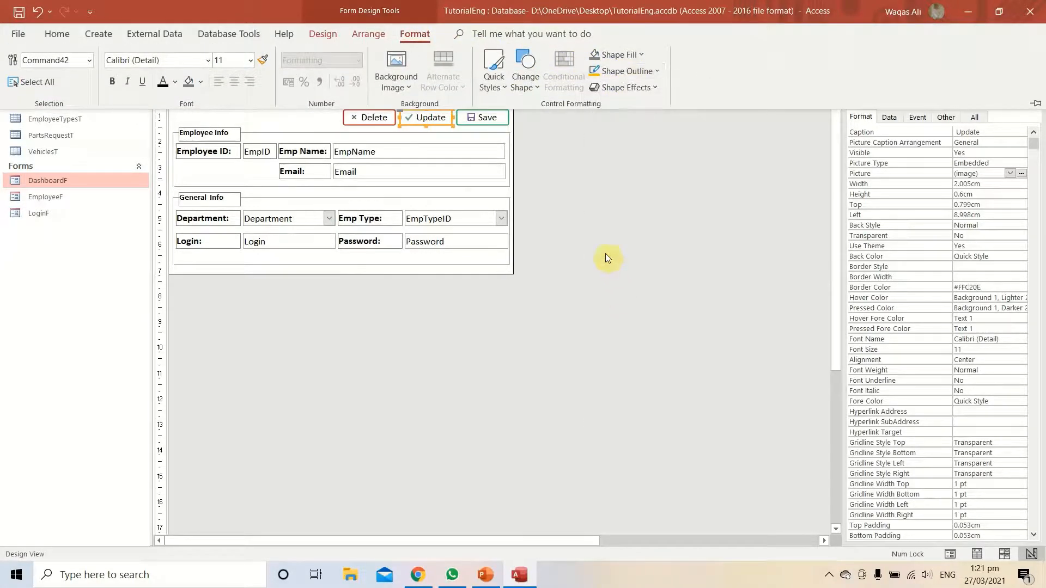
click(597, 145)
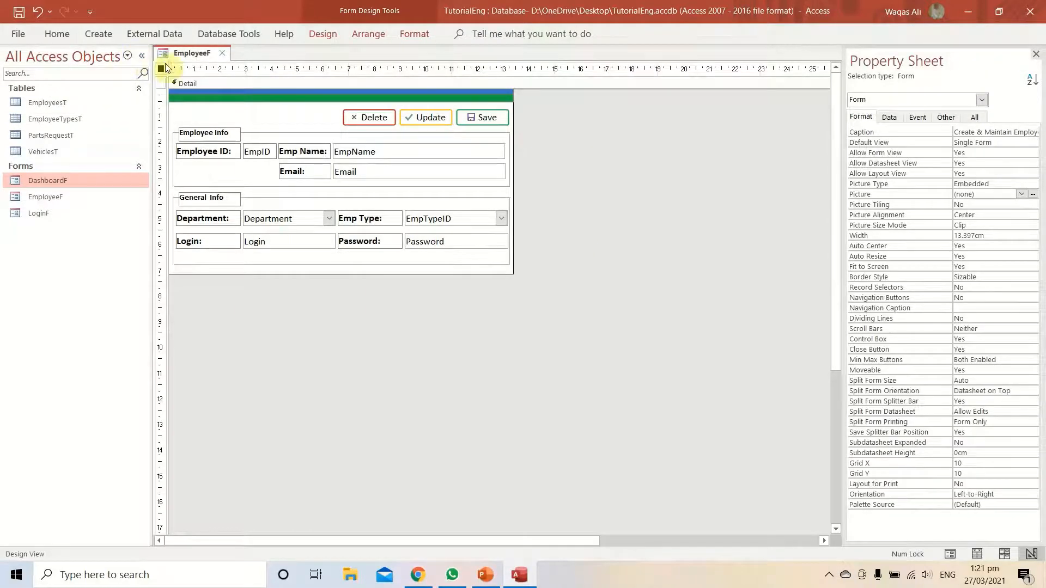
right_click(177, 54)
click(181, 59)
Set the Save button's Name property to btnSave.
click(501, 119)
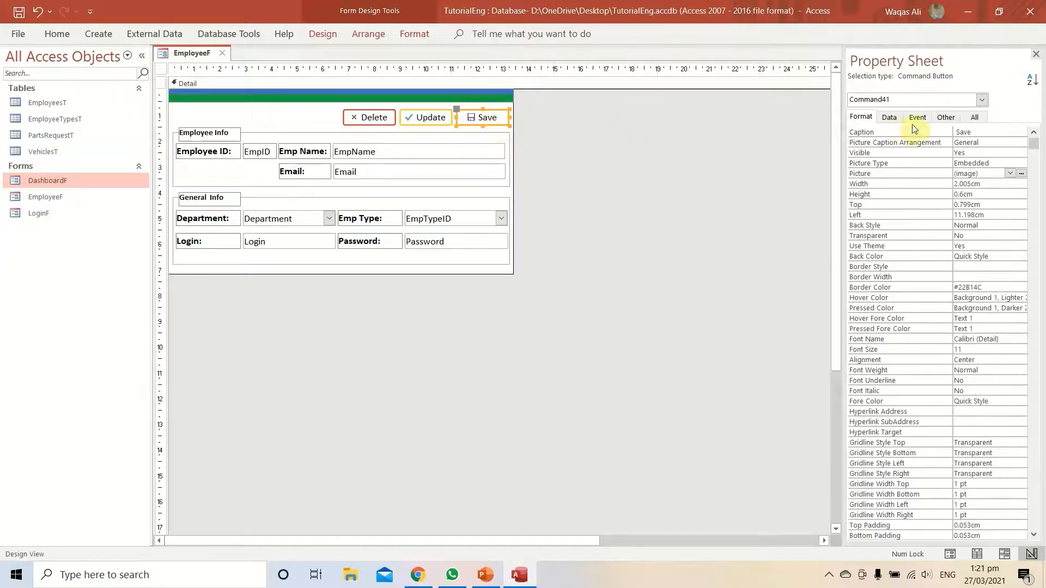
click(945, 117)
click(894, 135)
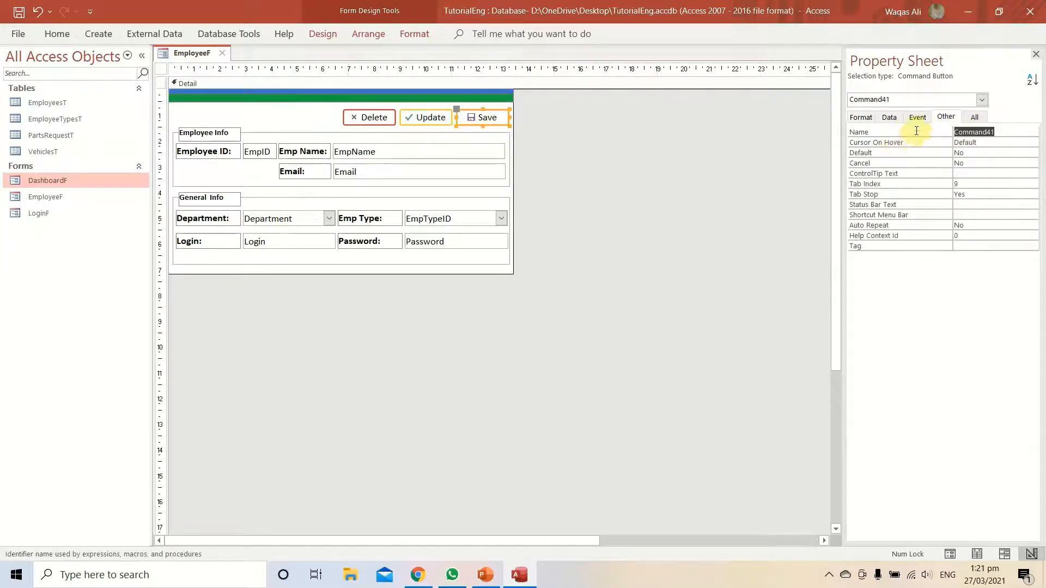
text(btnSave)
key(Return)
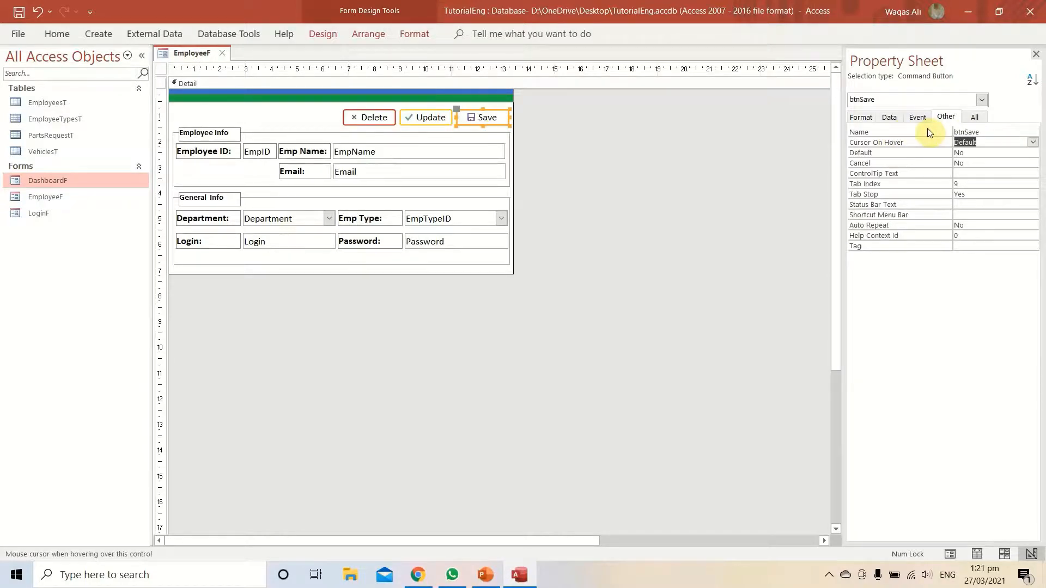
Set the Update button's Name property to btnUpdate.
click(444, 116)
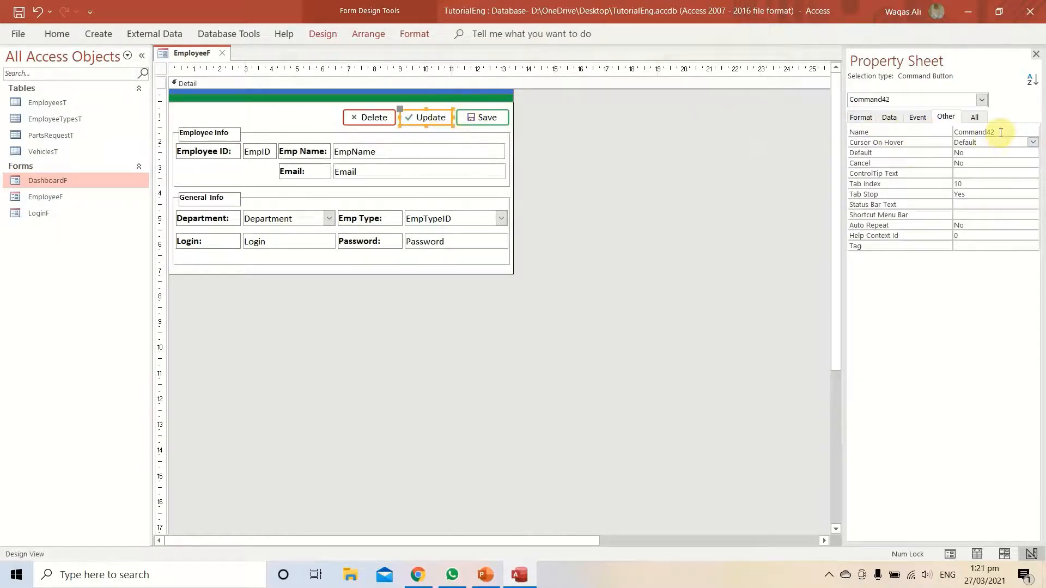
click(925, 129)
text(btnU)
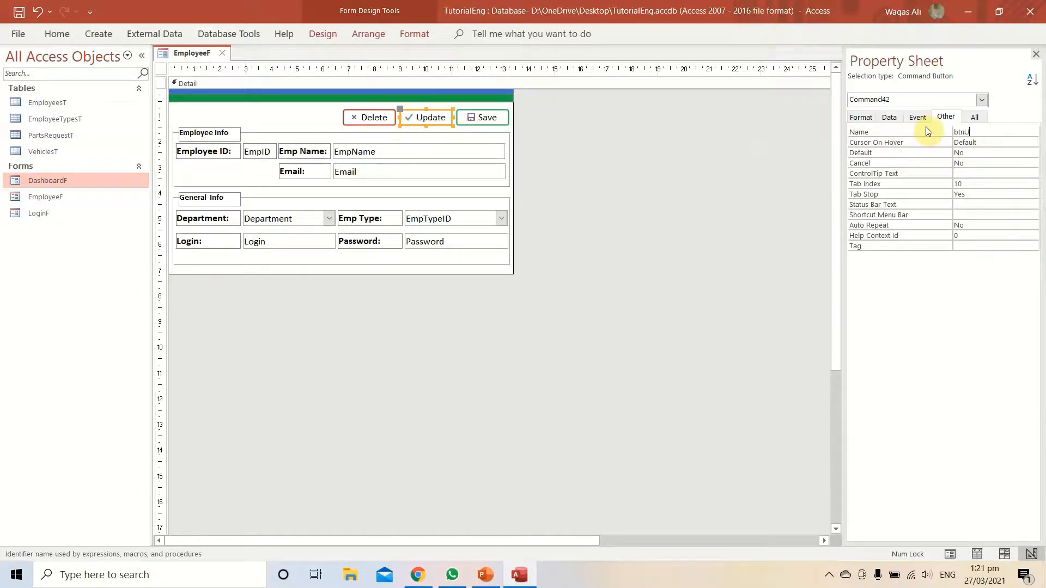
text(pdarte)
key(BackSpace)
key(BackSpace)
key(BackSpace)
text(te)
key(Return)
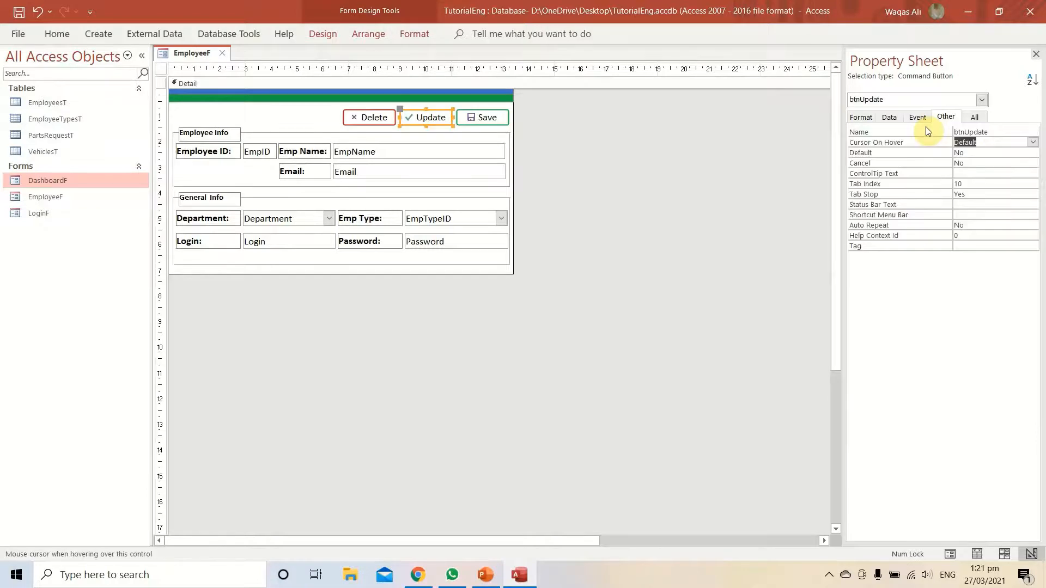
Set the Delete button's Name property to btnDelete.
click(370, 117)
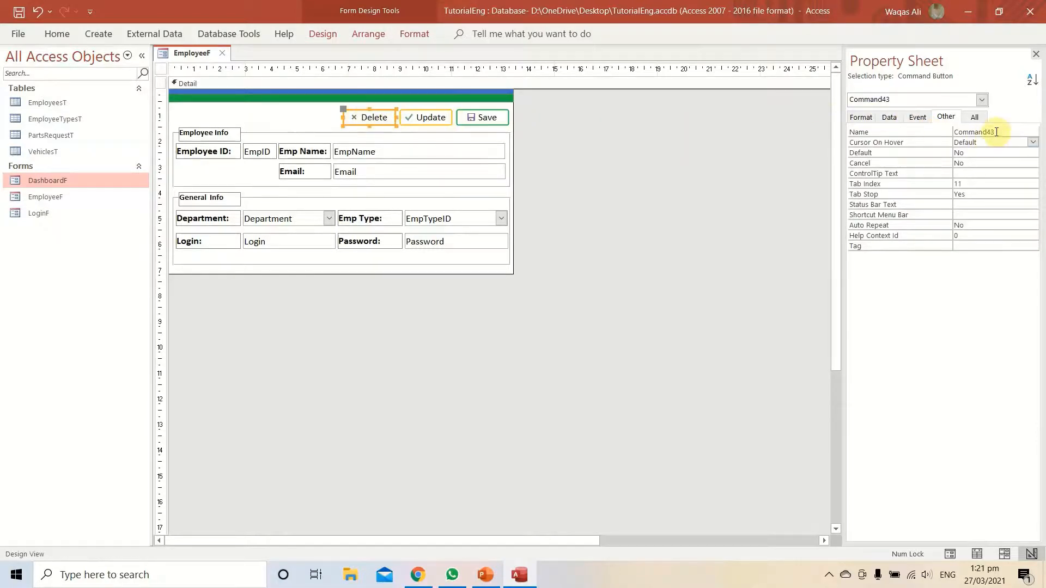
double_click(975, 132)
text(vb)
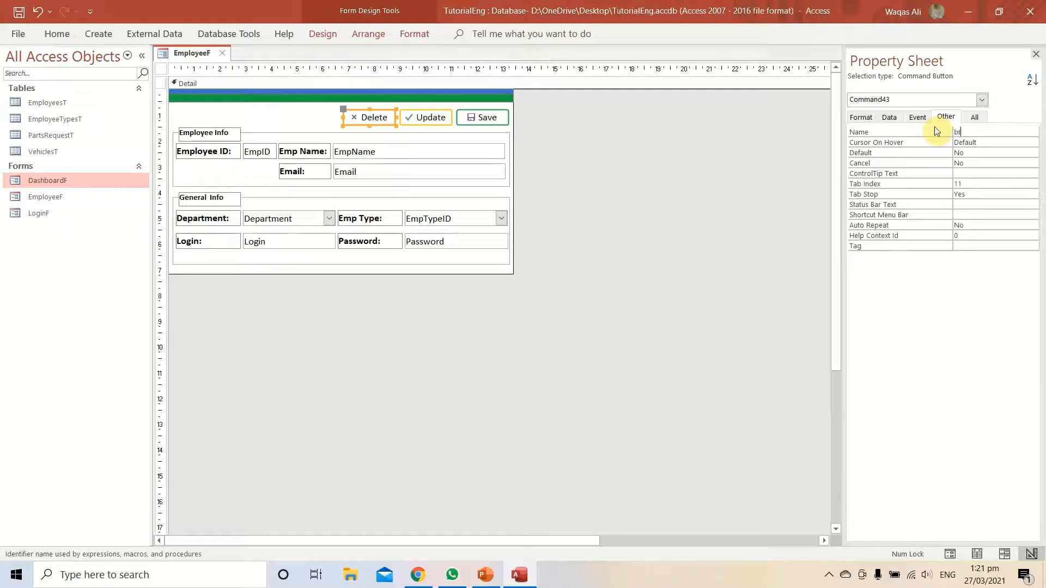
text(nDelete)
key(Return)
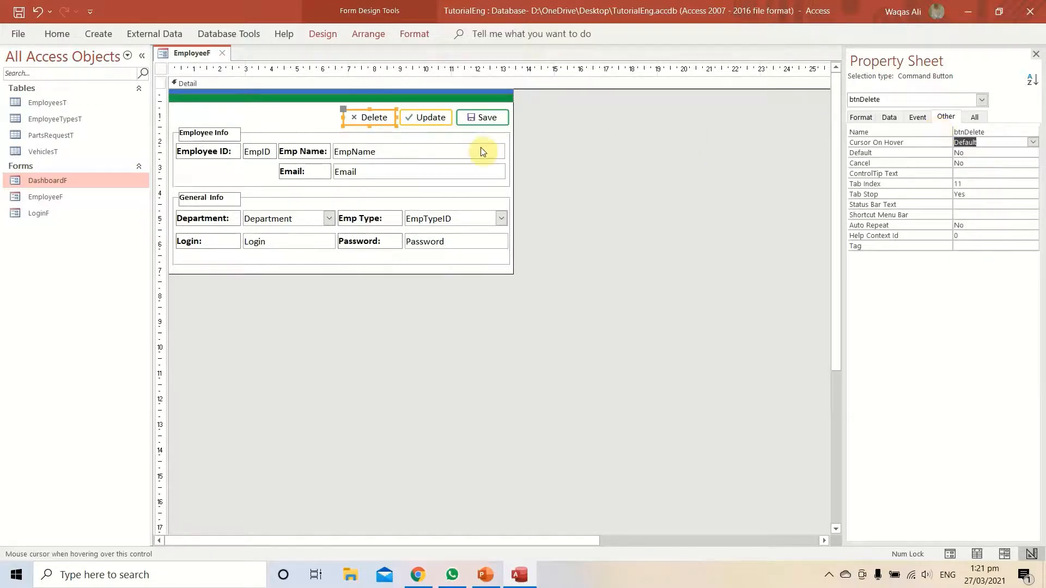
View EmployeeF in Form View, reposition the pop-up window to inspect the styled buttons, and close the form.
right_click(185, 53)
click(211, 119)
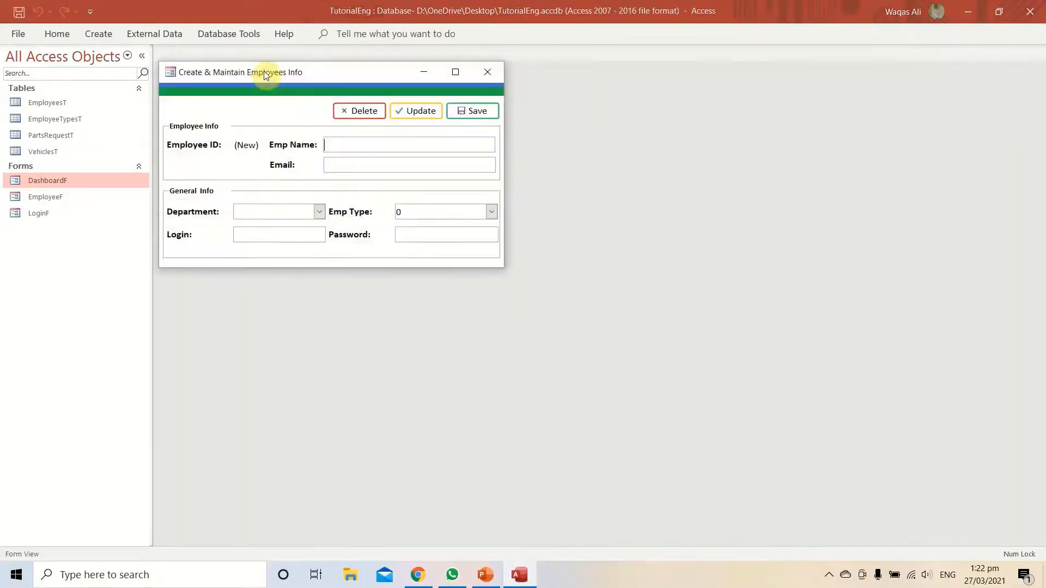
drag(268, 73, 420, 120)
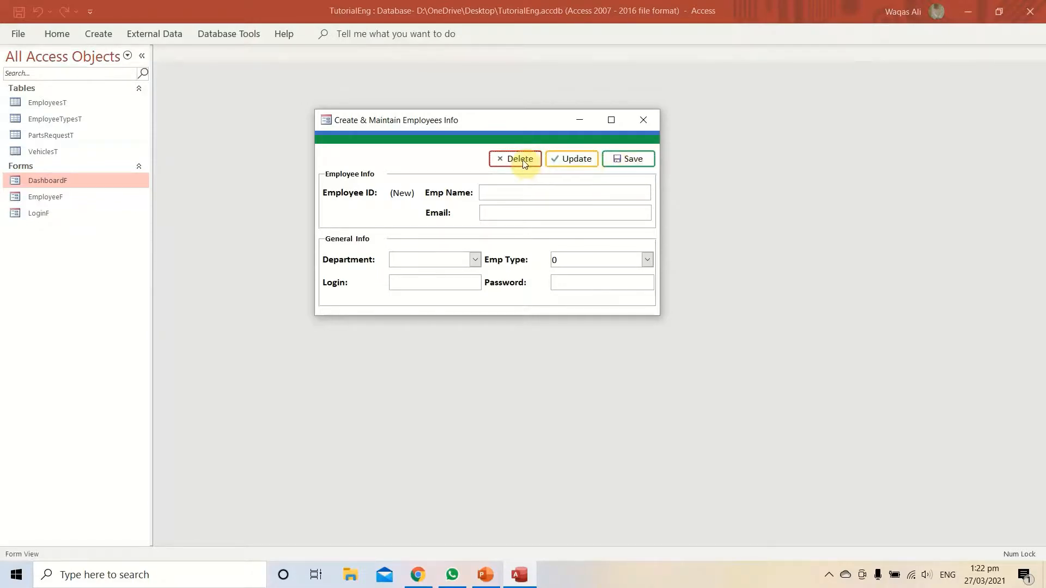
right_click(466, 120)
key(Escape)
drag(475, 122, 547, 151)
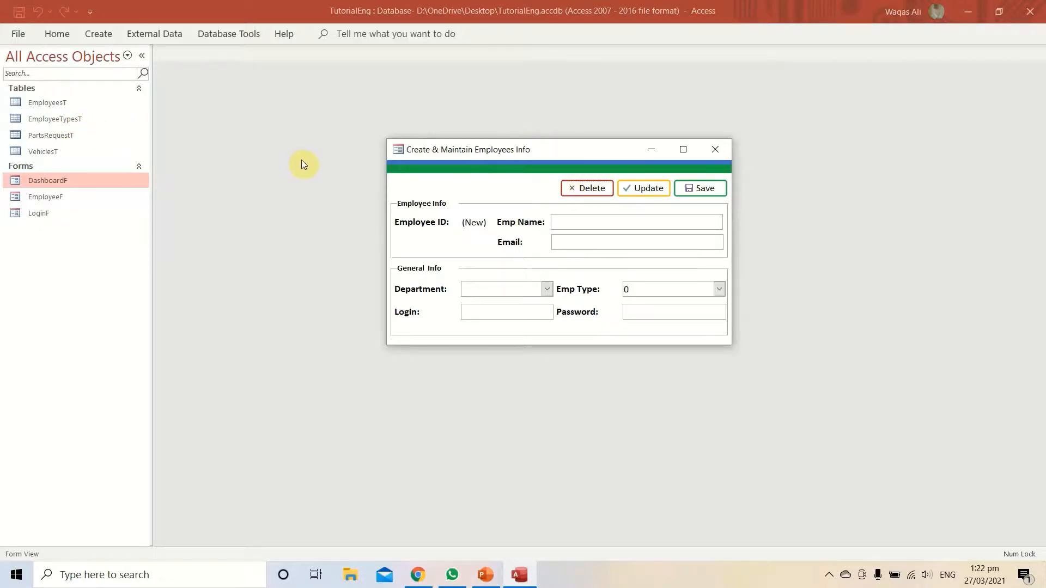
click(718, 155)
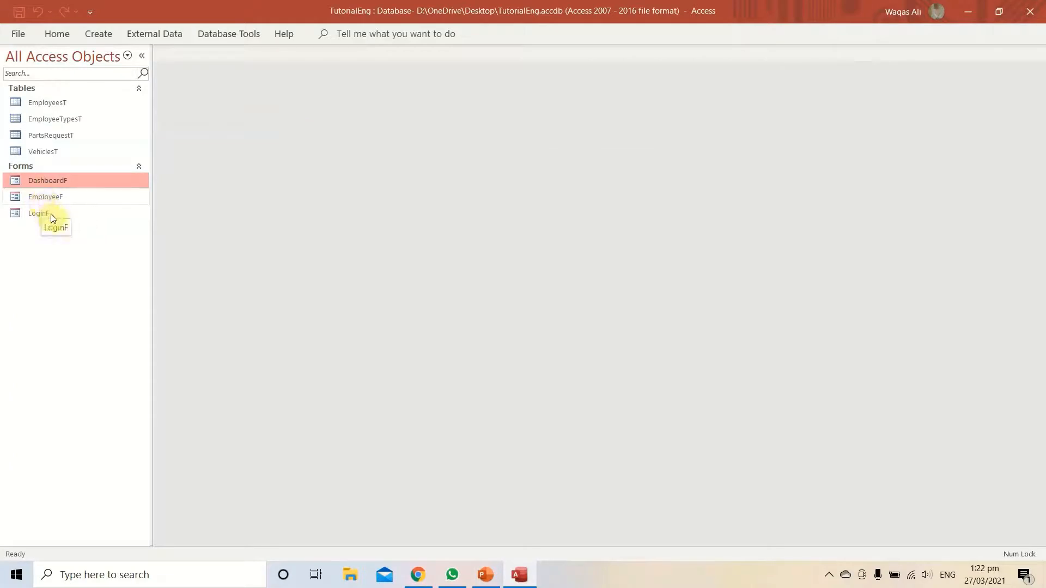
Open the saved EmployeeF form to check how it appears as a pop-up, and close it.
click(99, 35)
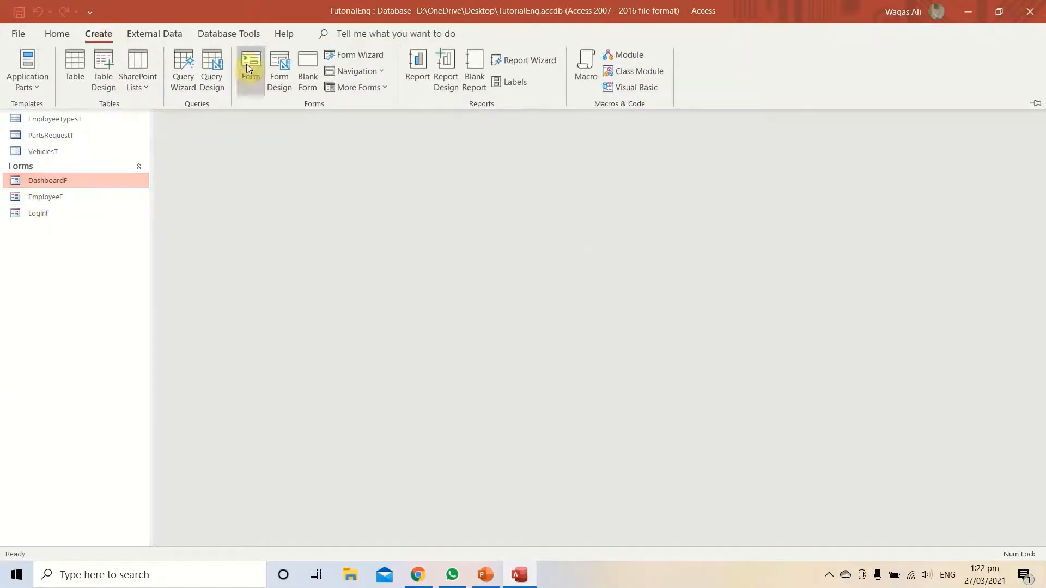
click(298, 167)
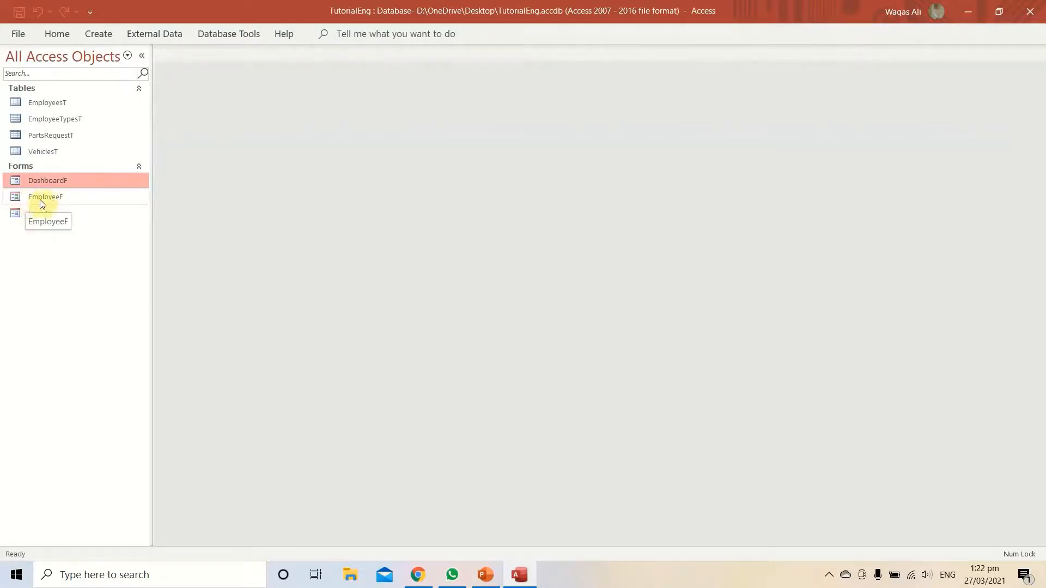
double_click(84, 201)
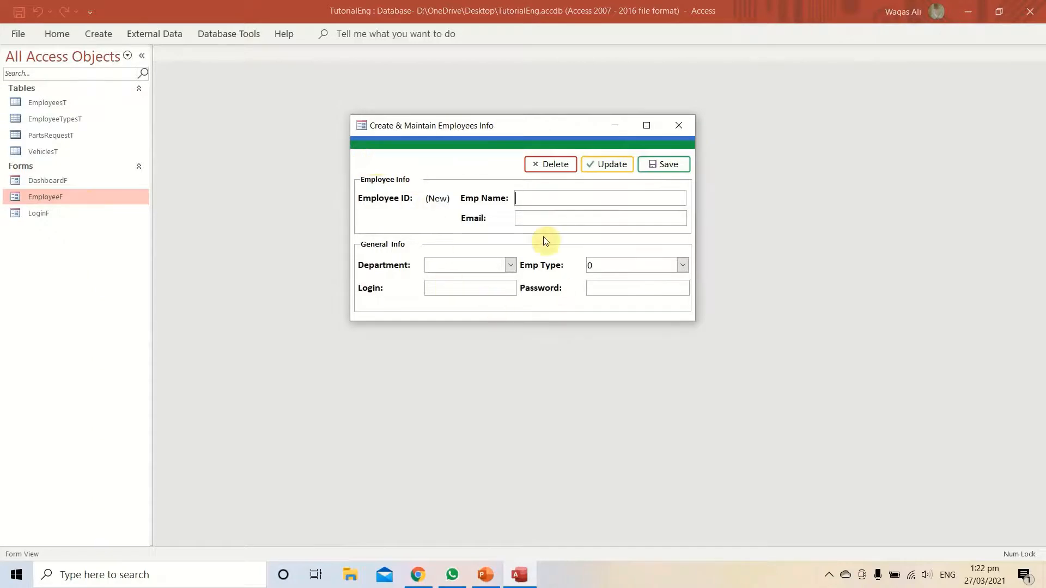
click(678, 126)
Copy the EmployeeF form and paste it as a new form named EmployeeTypesF.
right_click(61, 198)
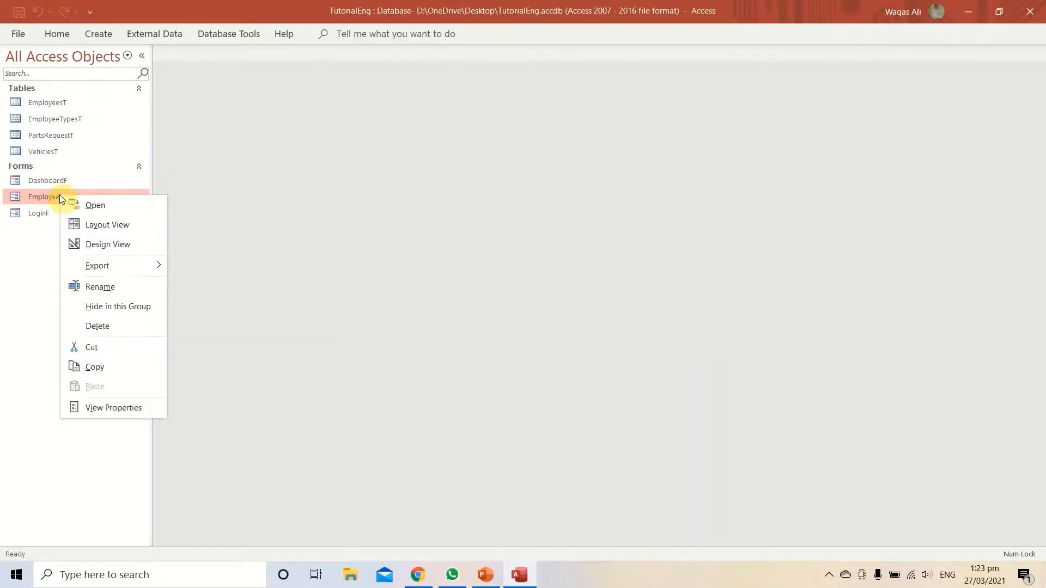
click(112, 362)
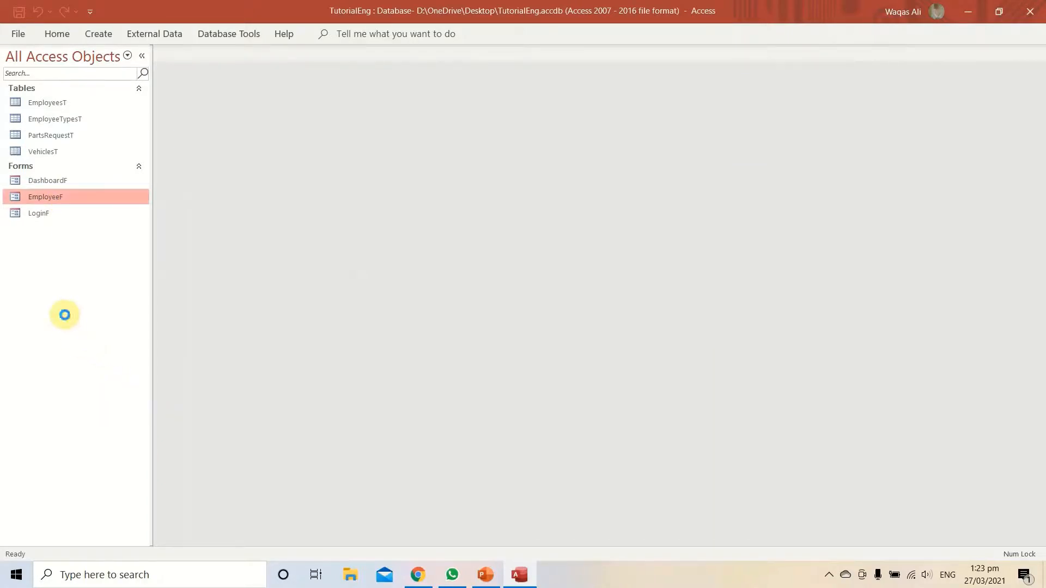
key(ctrl+v)
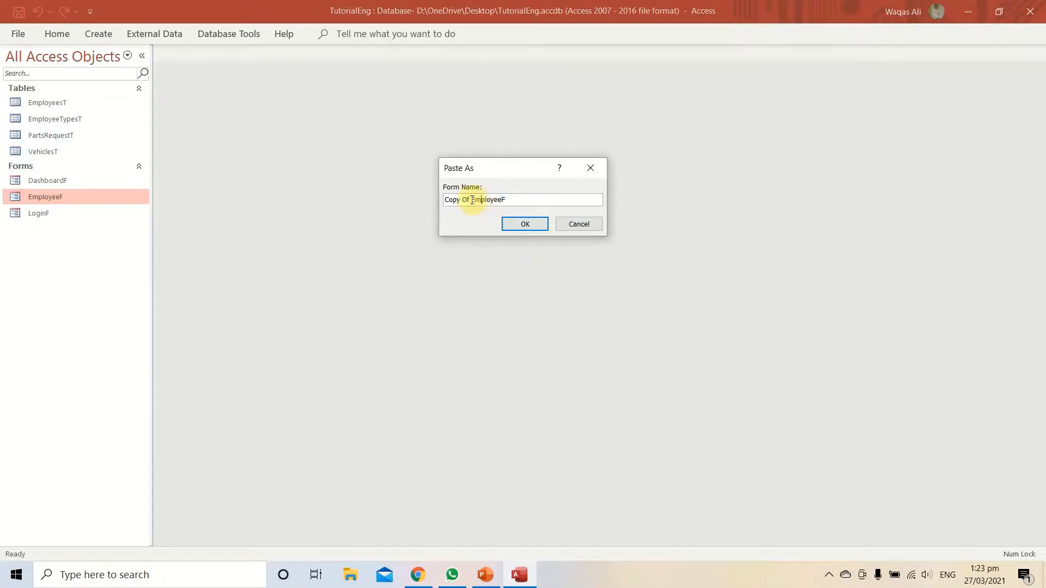
drag(472, 200, 402, 193)
key(Delete)
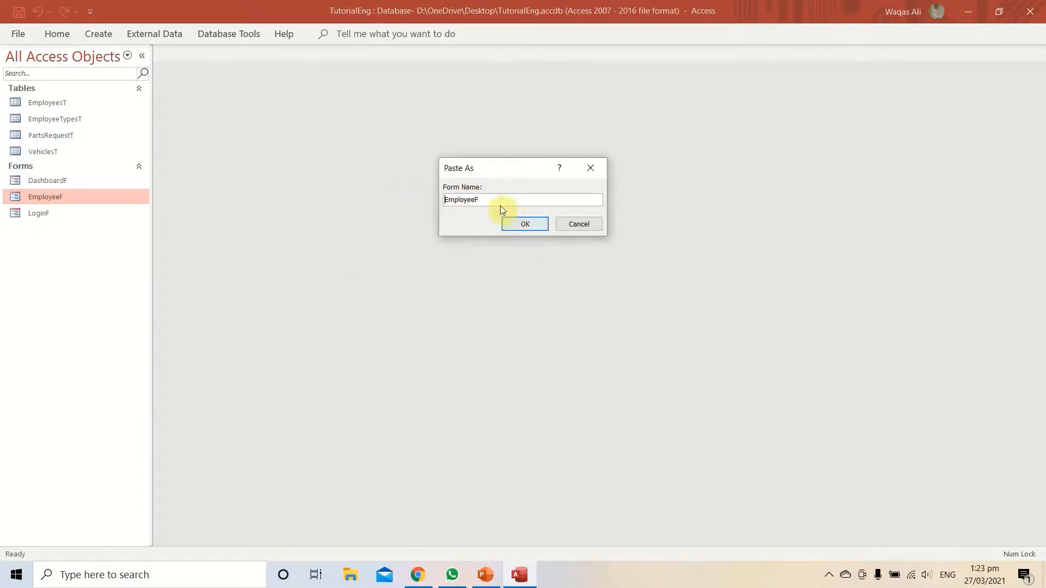
click(479, 200)
text(Tyo)
key(BackSpace)
key(Return)
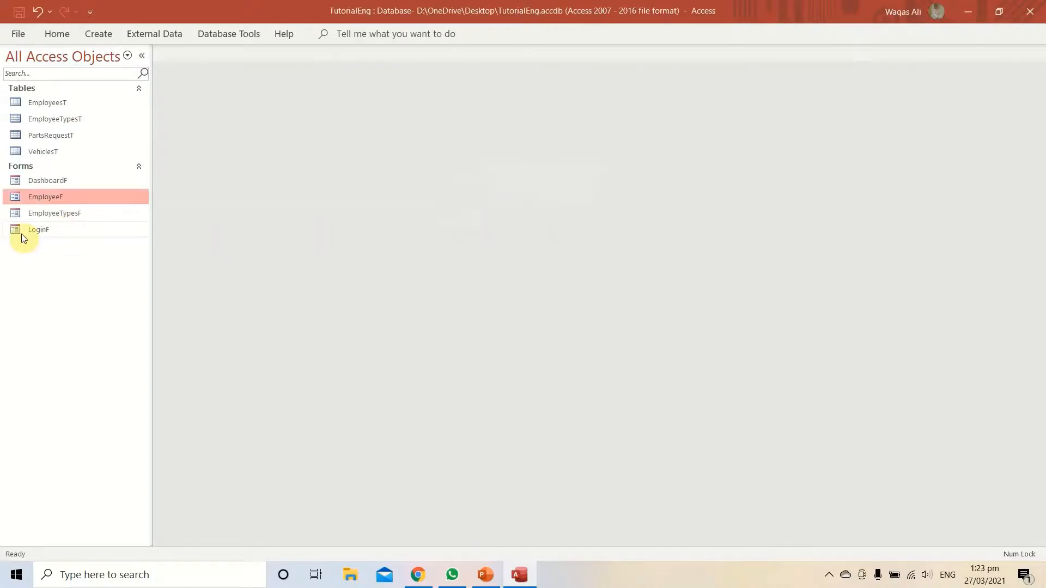
Open the EmployeeTypesF form in Design View and set its Record Source to EmployeeTypesT.
right_click(43, 213)
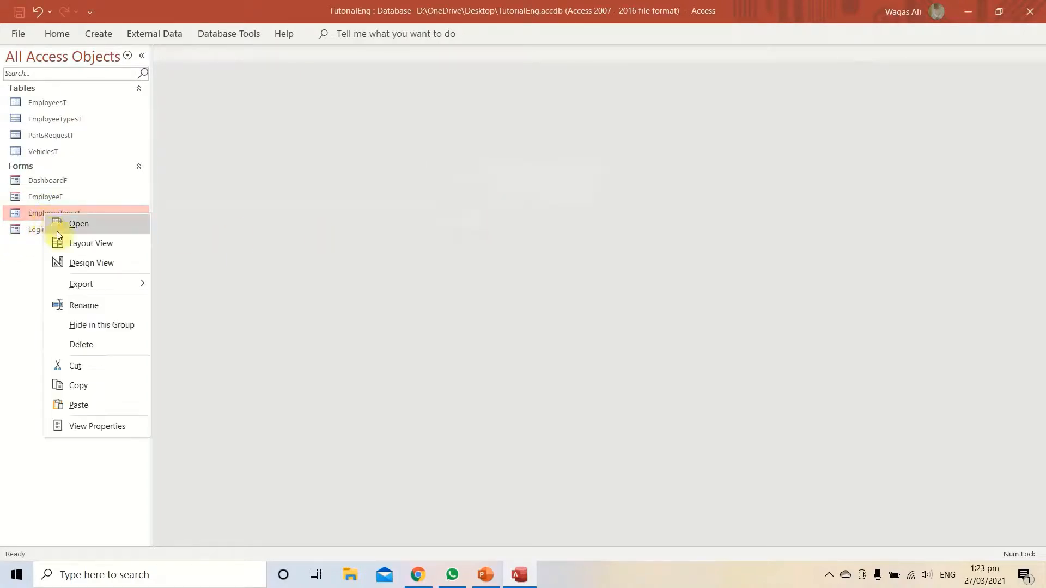
click(76, 263)
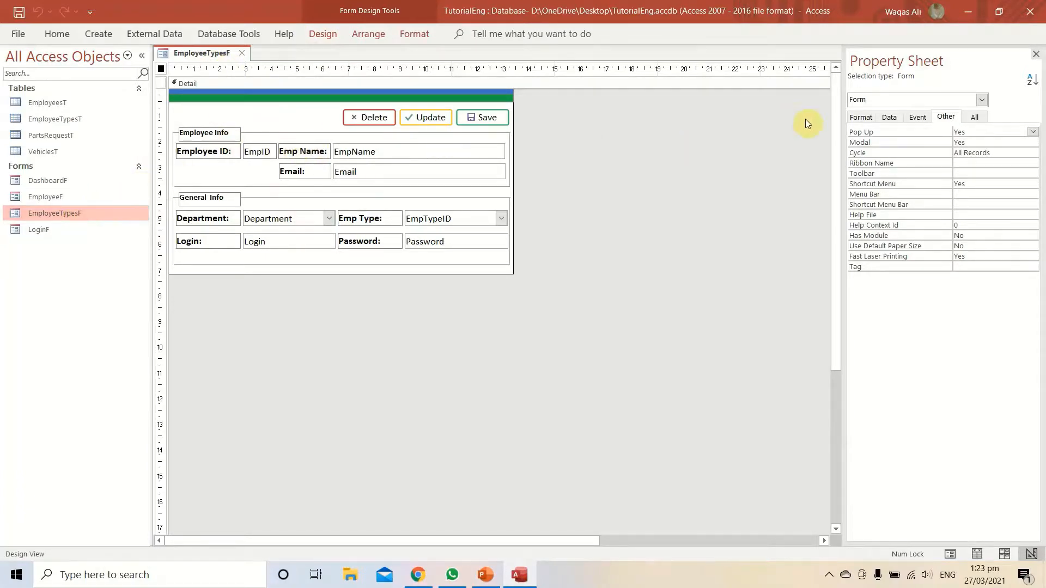
click(888, 119)
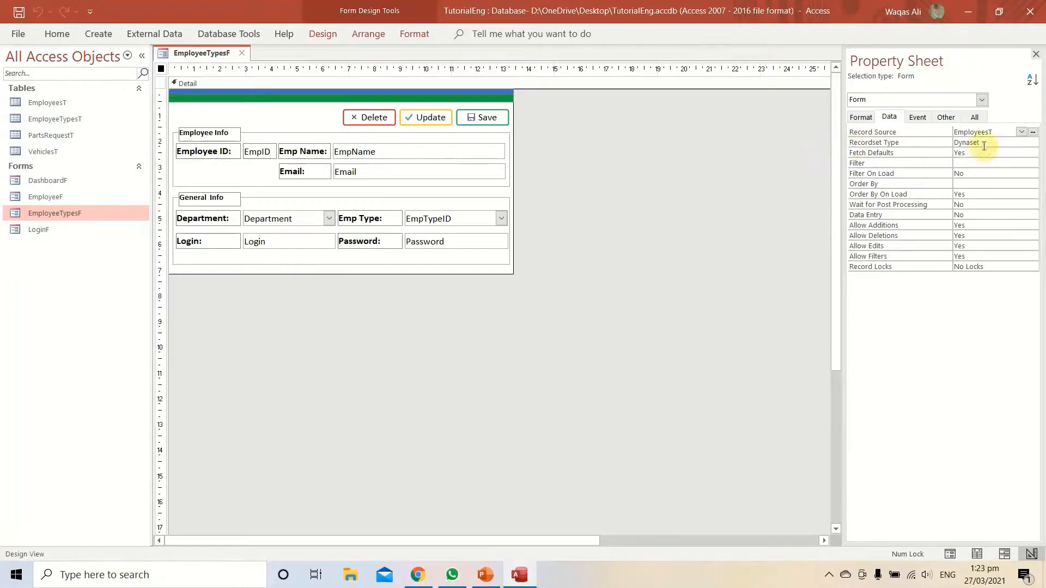
click(1021, 132)
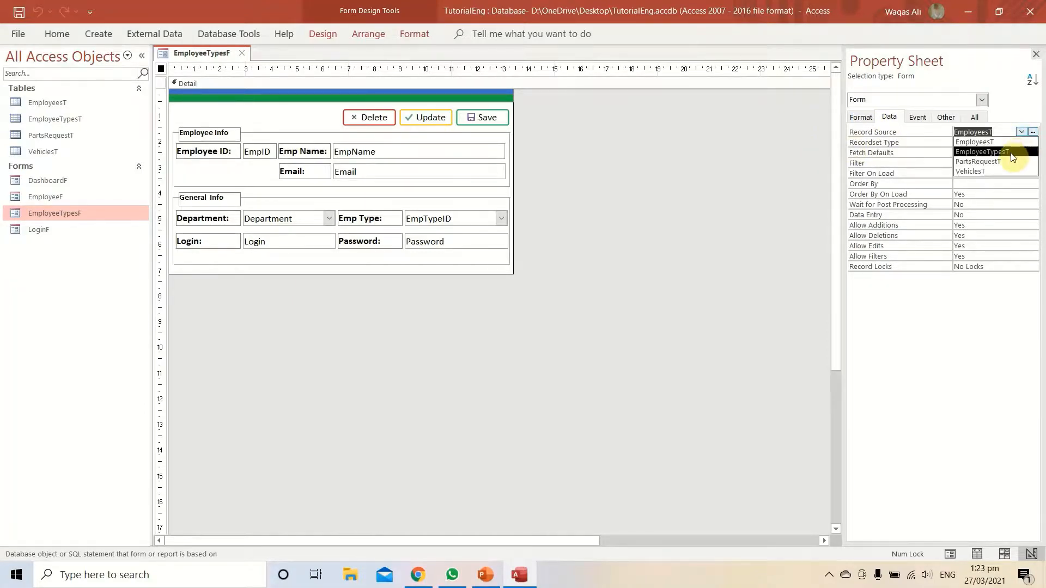
click(1011, 153)
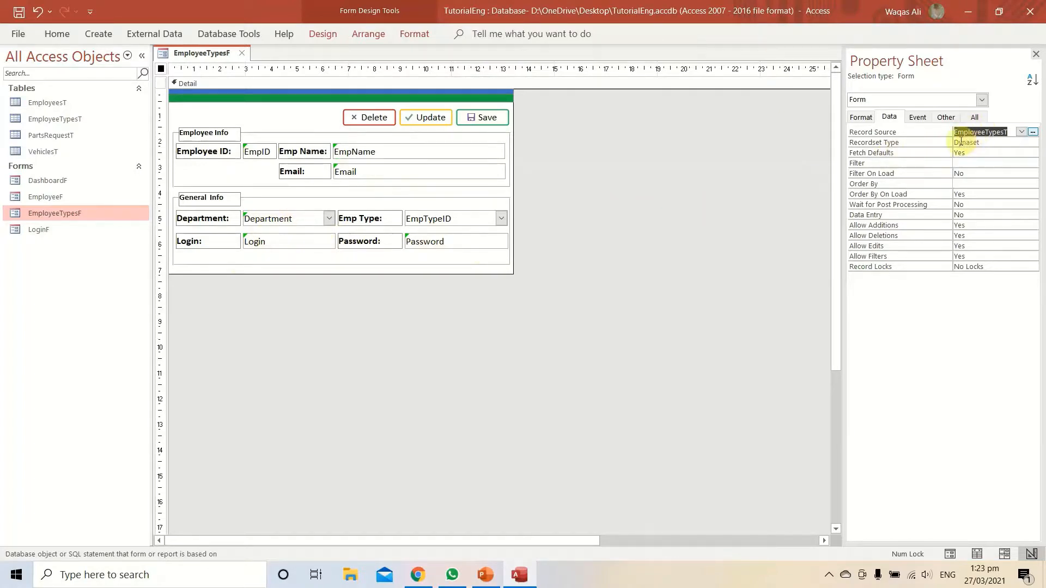
Delete the General Info group with all its controls, and the Email label and text box.
drag(525, 285, 207, 201)
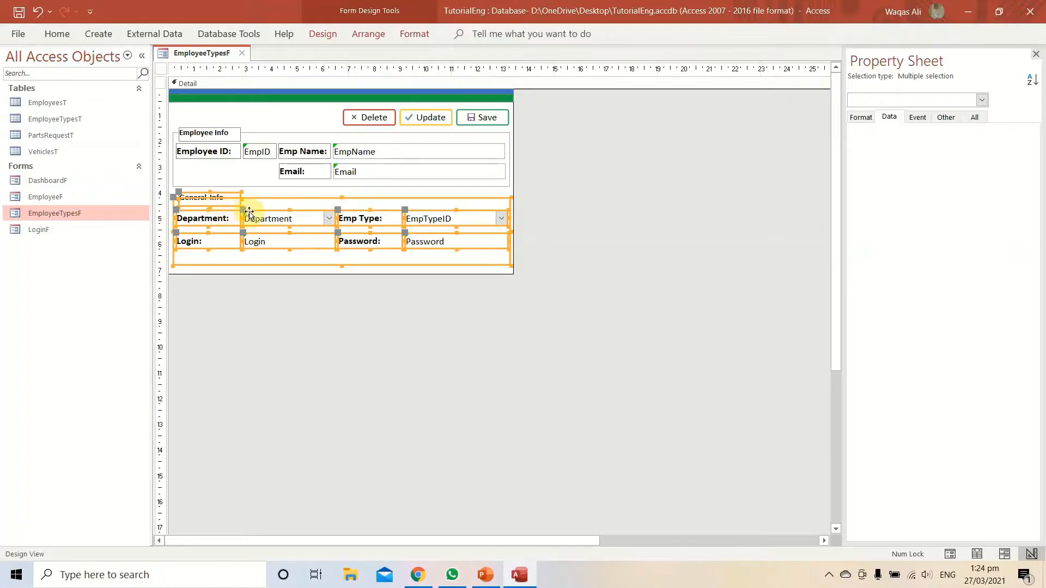
key(Delete)
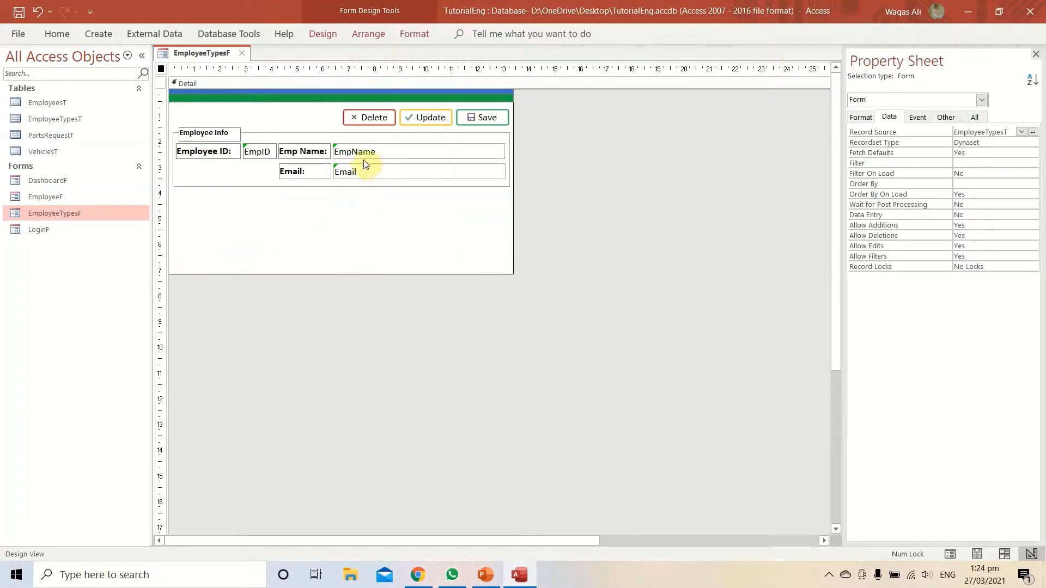
drag(268, 178, 415, 171)
key(Delete)
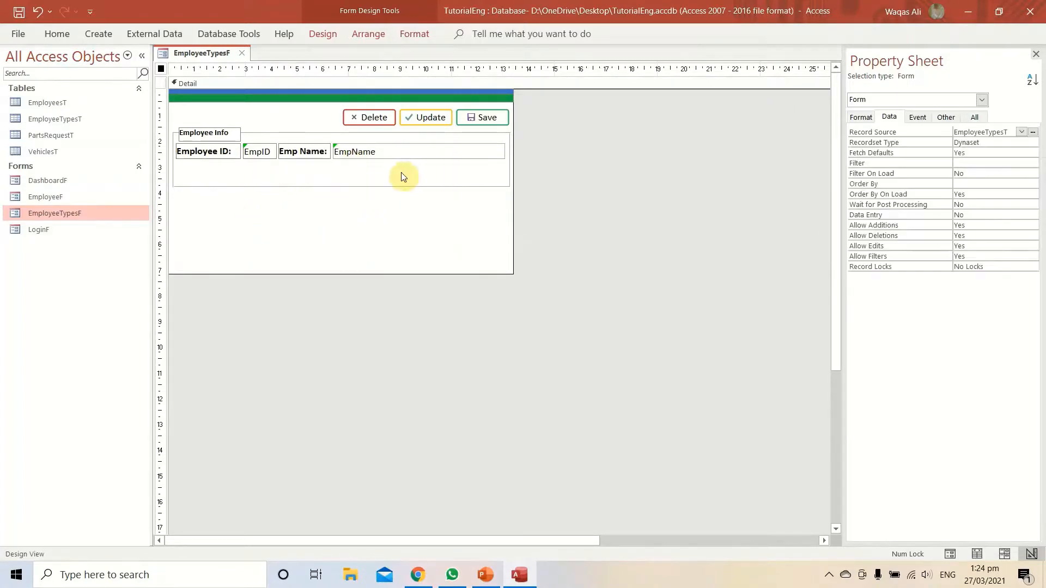
Shorten the Employee Info frame to fit its single row of fields and reduce the Detail section's height to match.
click(360, 187)
drag(340, 188, 339, 170)
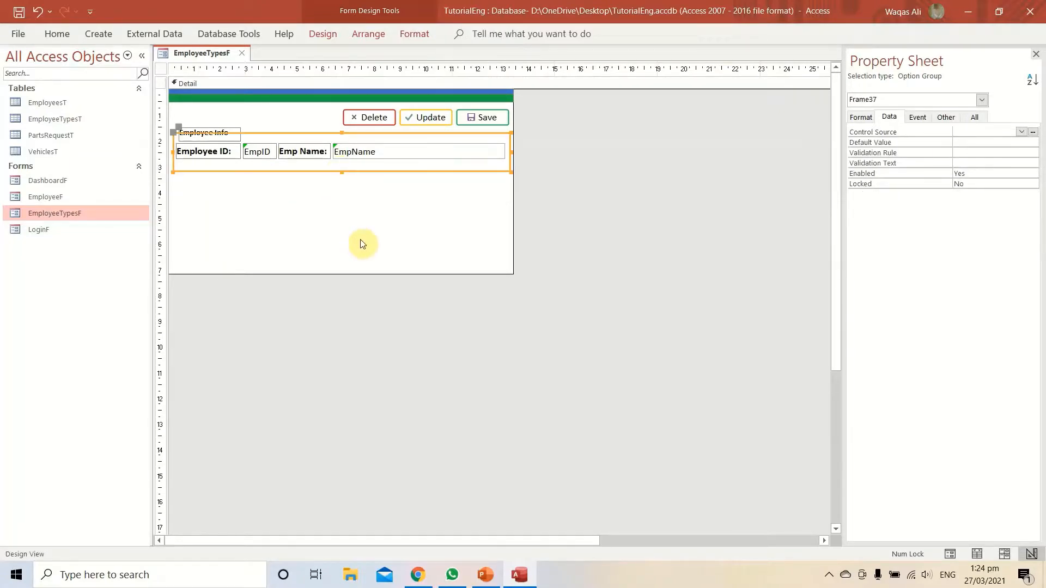
drag(376, 273, 368, 184)
Change the Employee ID label's caption to "Emp Type ID:".
click(258, 153)
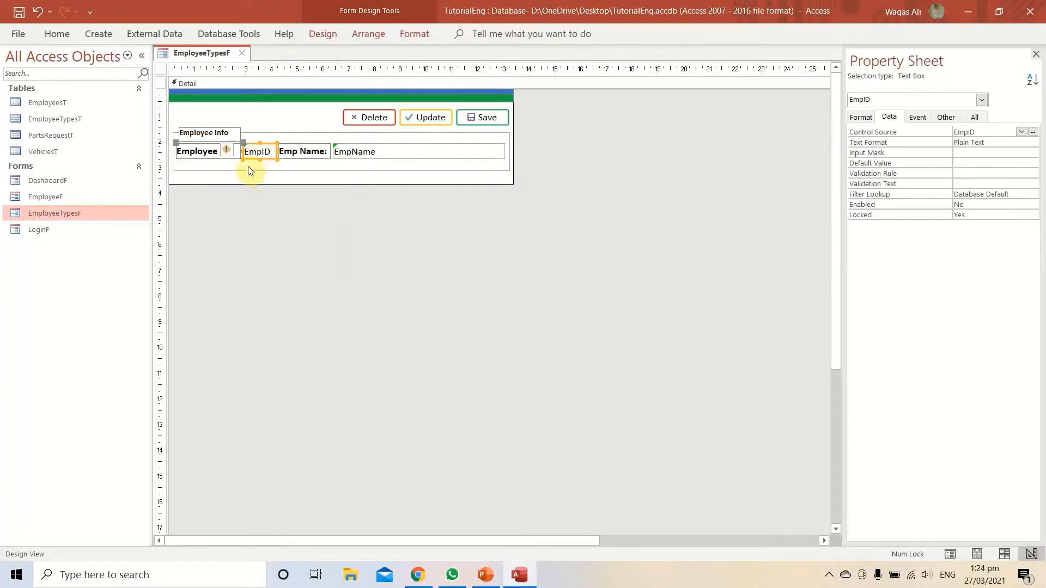
click(206, 152)
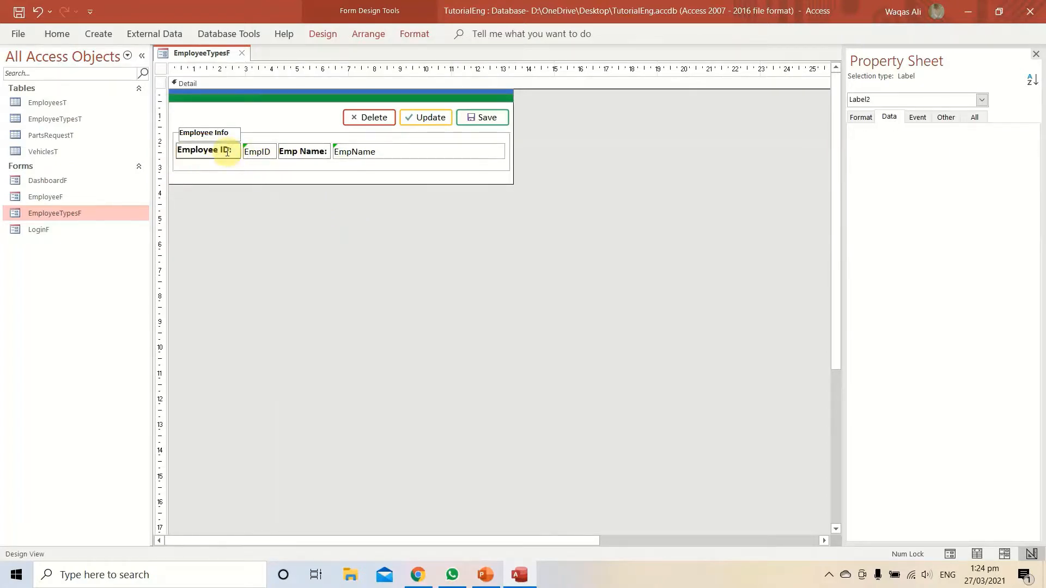
click(221, 150)
key(BackSpace)
key(BackSpace)
key(BackSpace)
key(BackSpace)
key(BackSpace)
text(Type)
Change the Emp Name label's caption to "Emp Type:".
click(385, 155)
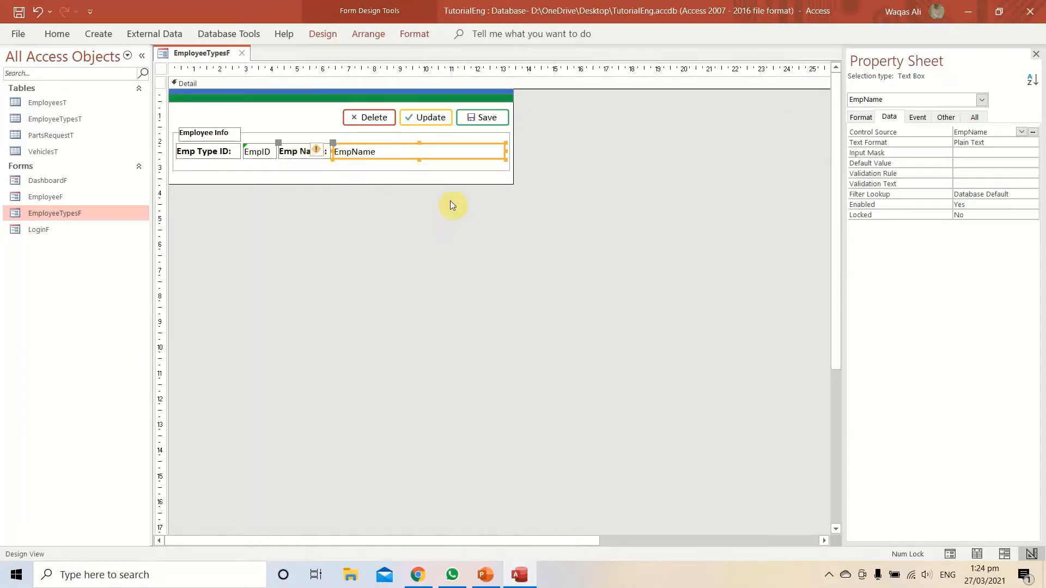
click(309, 148)
click(309, 149)
double_click(310, 149)
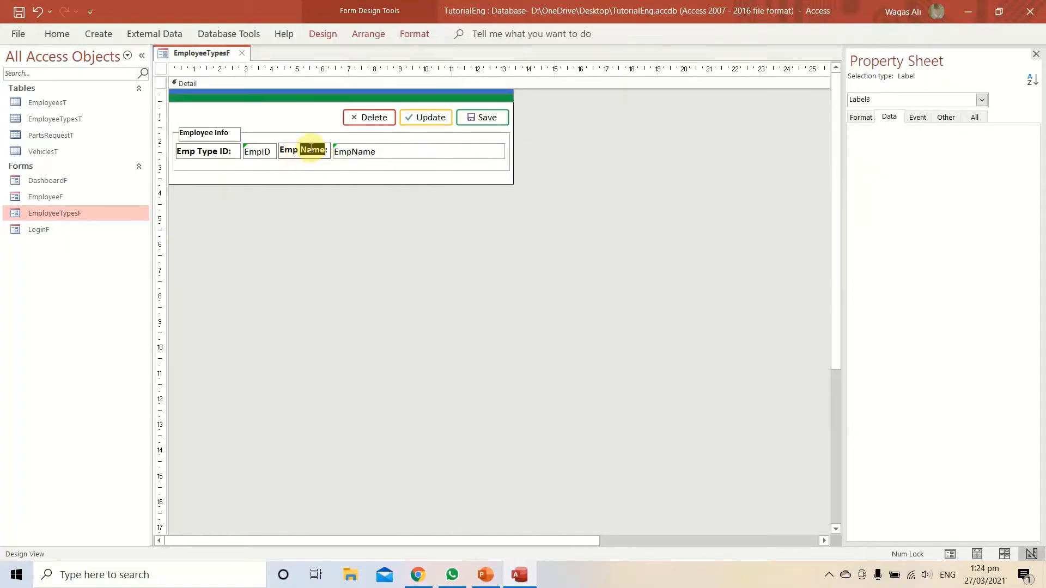
text(Type:)
key(Return)
Set the Control Source of the text box beside the Emp Type ID label to EmpTypeID.
click(435, 156)
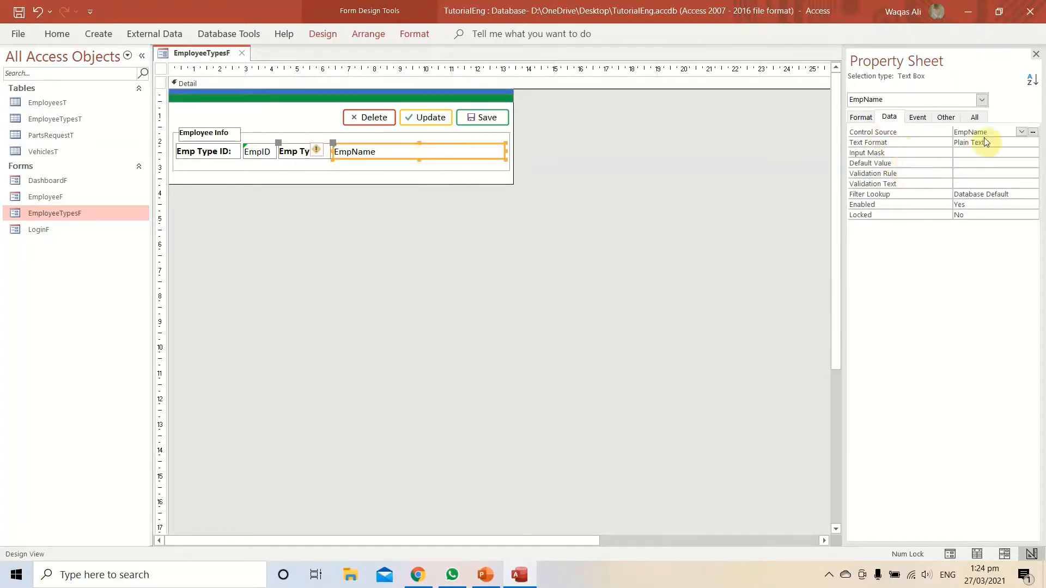
click(258, 156)
click(1020, 132)
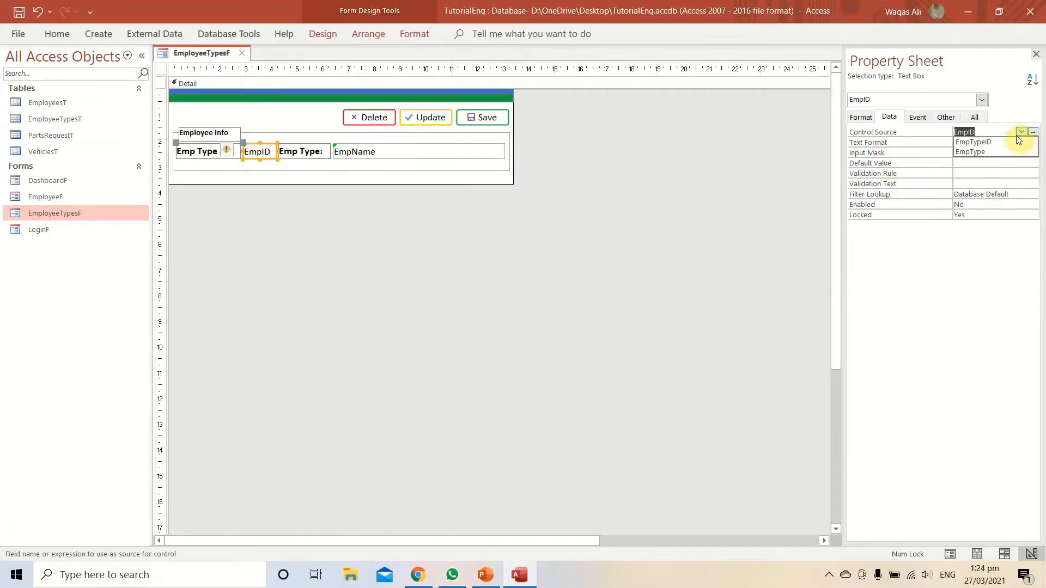
click(1014, 144)
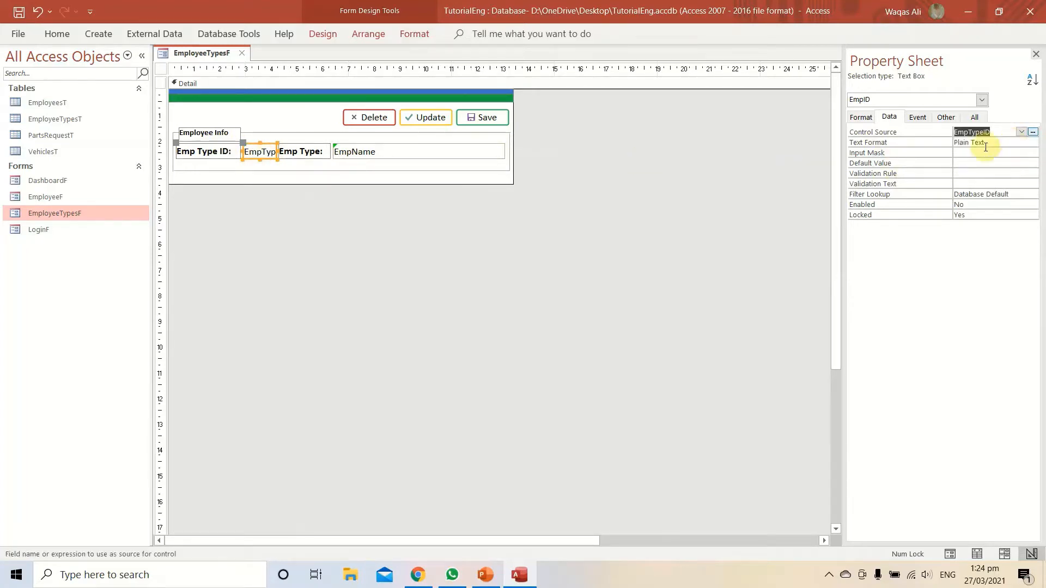
click(631, 173)
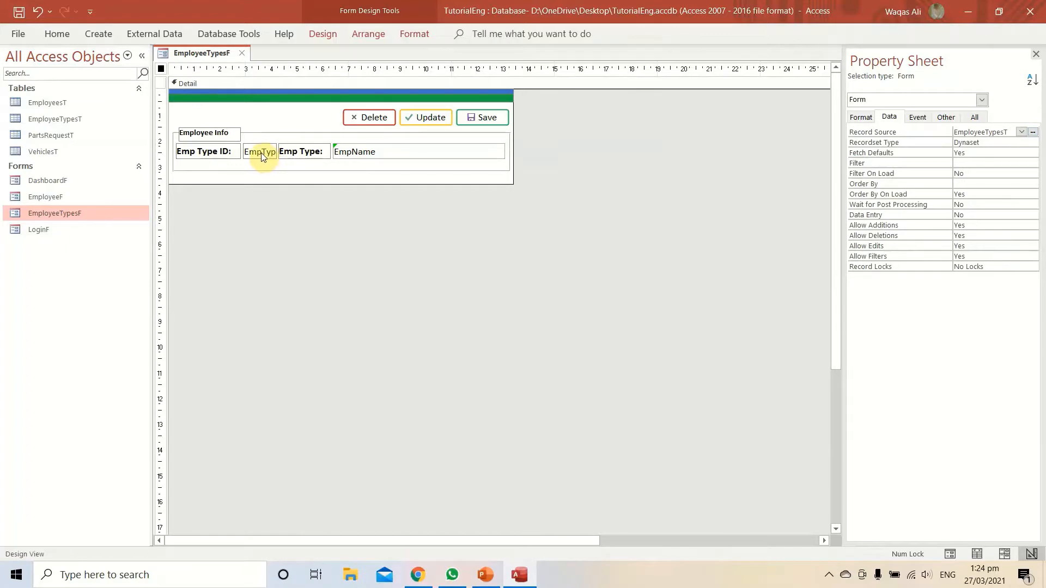
Copy EmpTypeID from the ID text box's Control Source into its Name property.
click(258, 152)
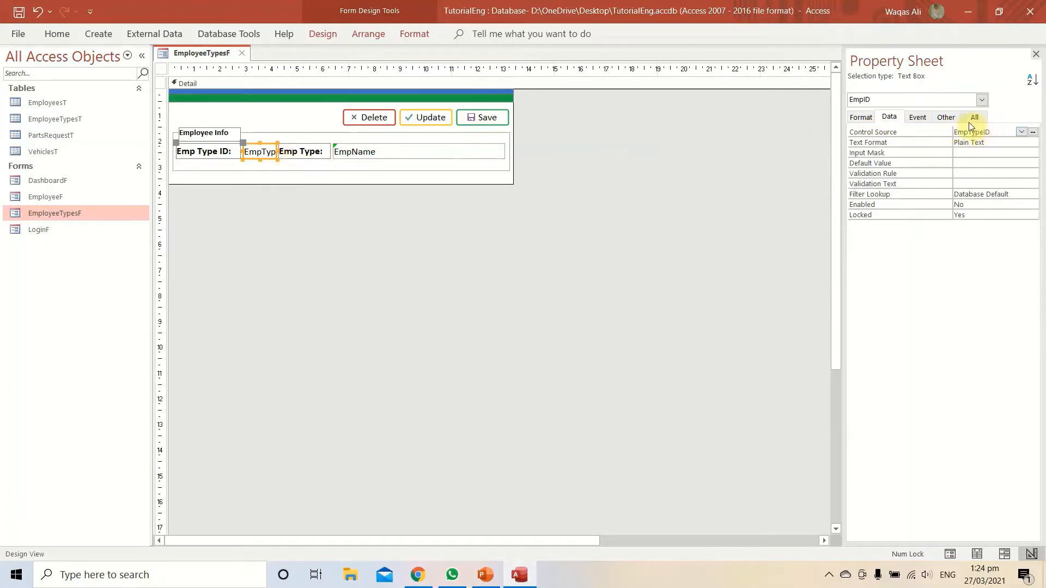
click(952, 116)
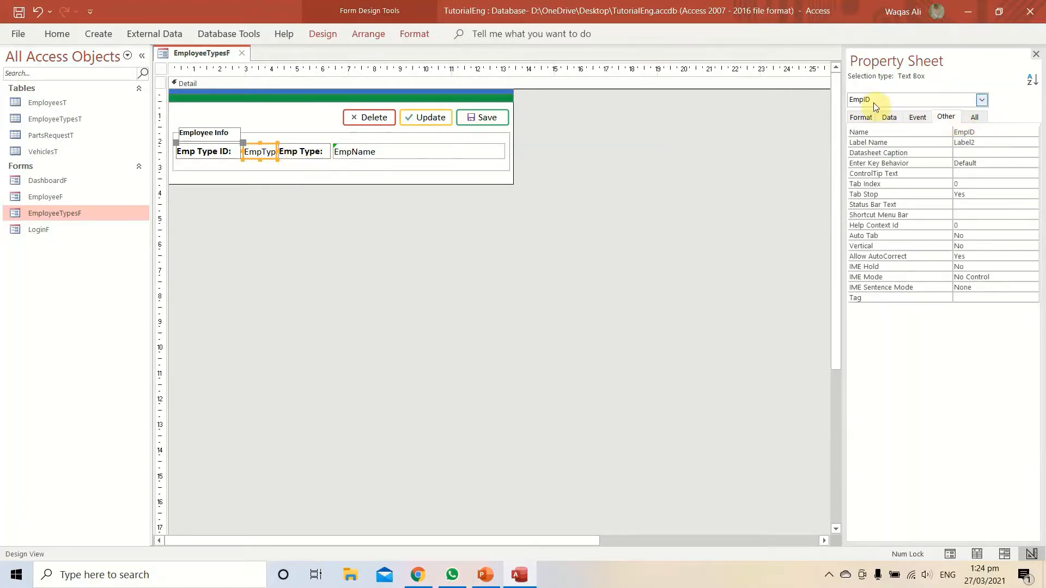
double_click(975, 132)
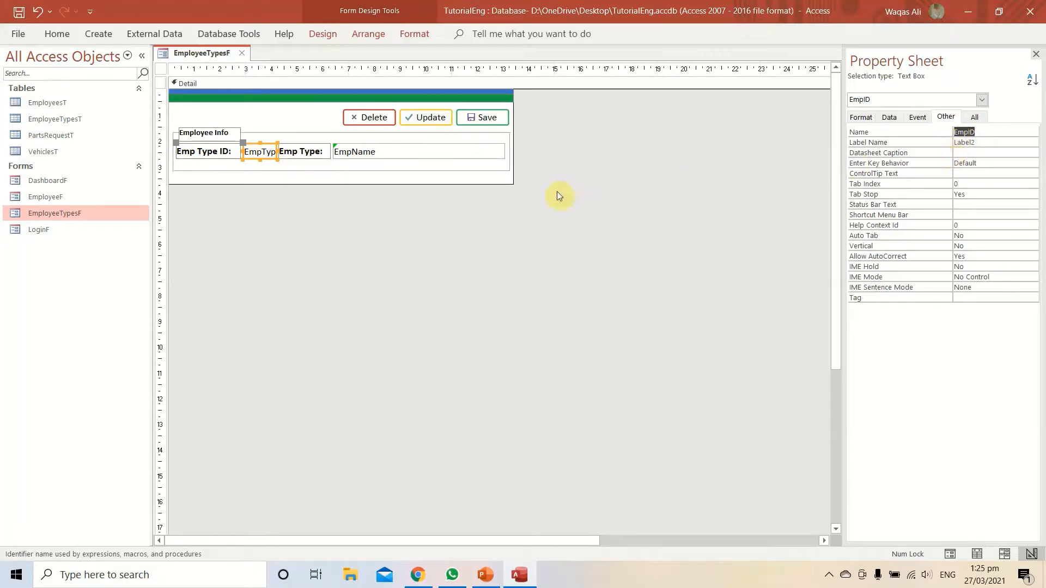
click(889, 117)
key(ctrl+c)
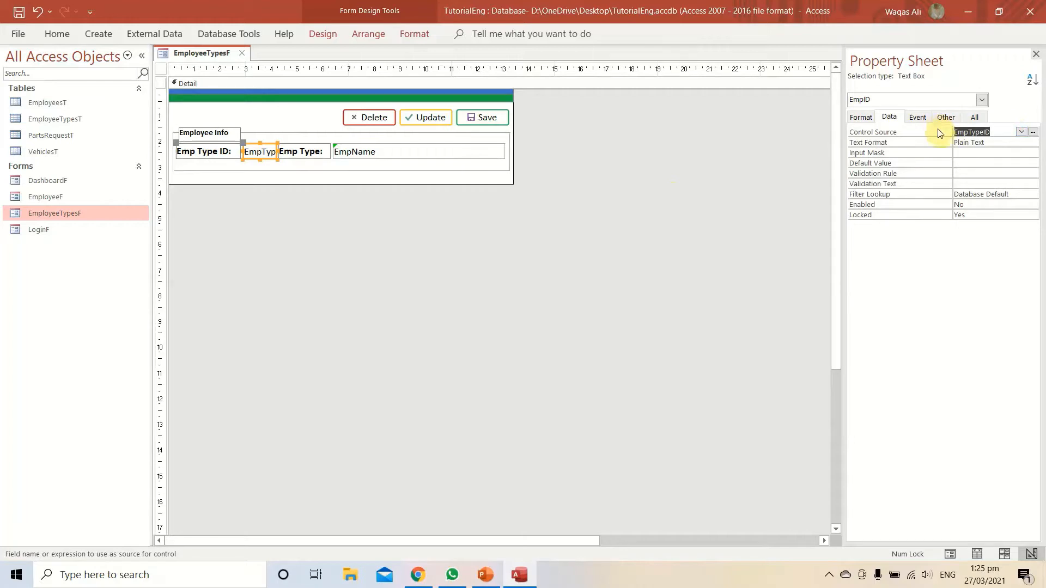
click(945, 117)
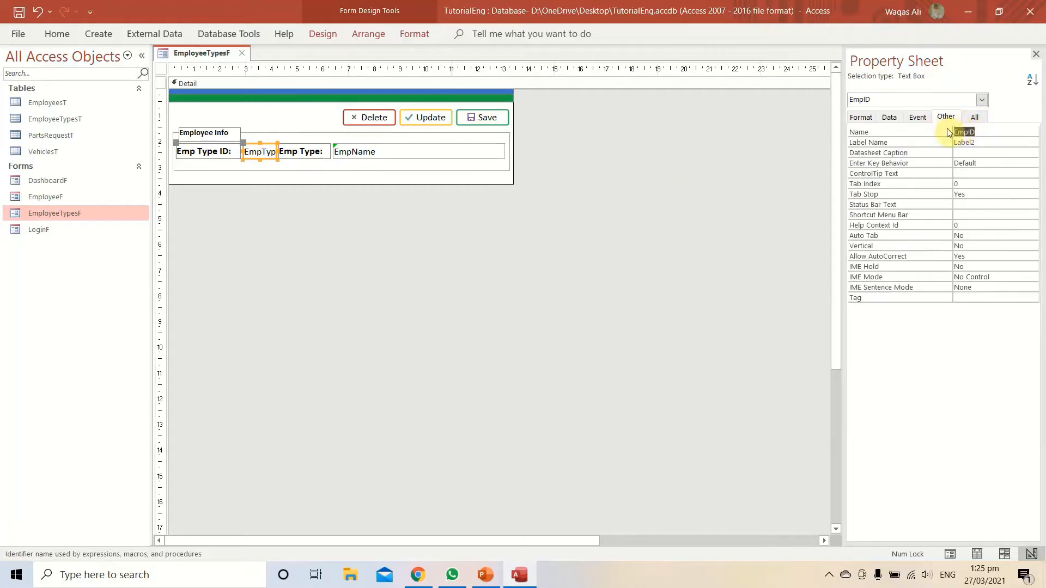
key(ctrl+v)
key(Return)
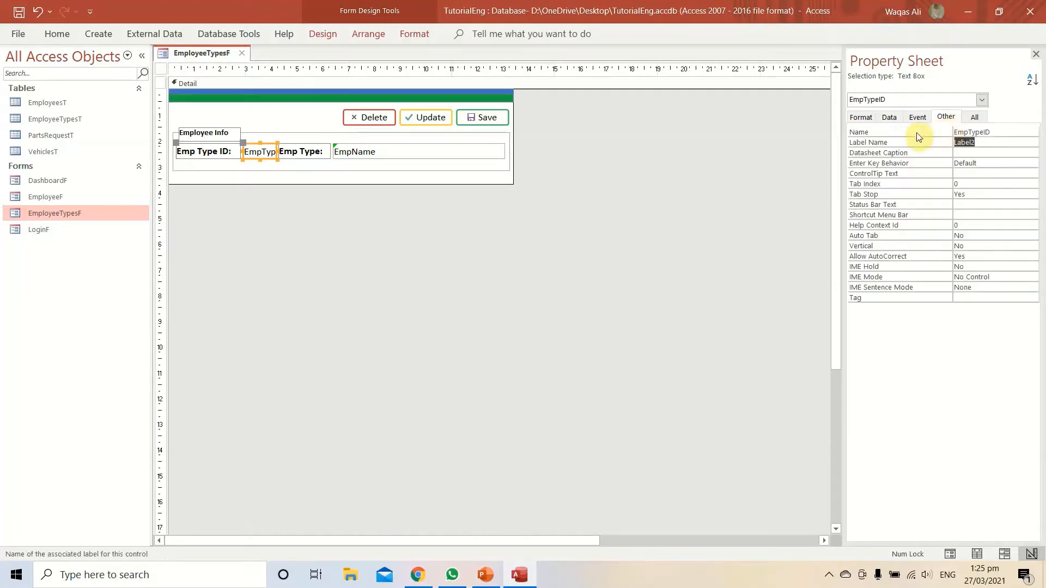
Set both the Control Source and the Name property of the text box beside the Emp Type label to EmpType.
click(457, 147)
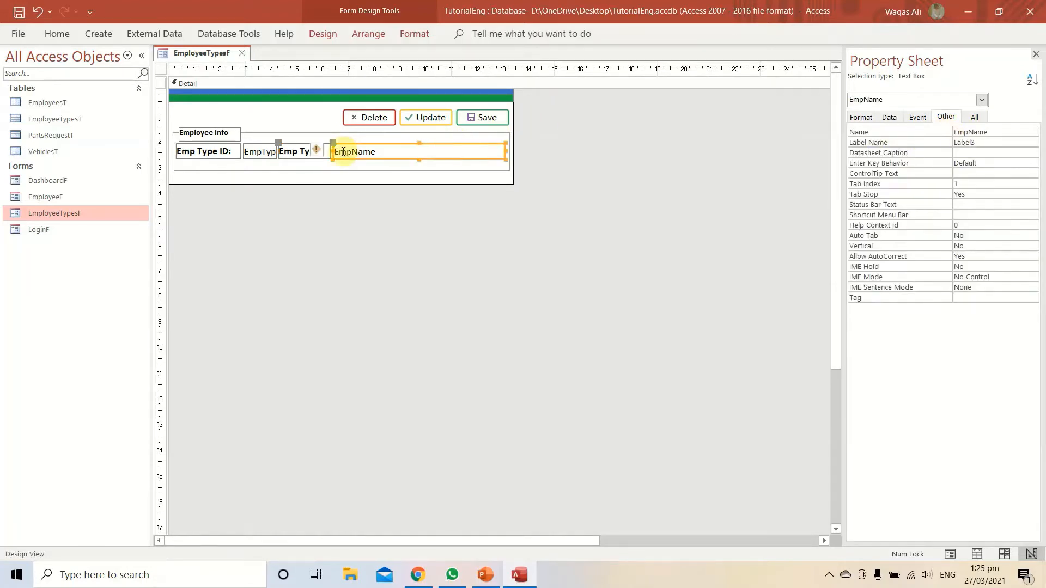
click(888, 118)
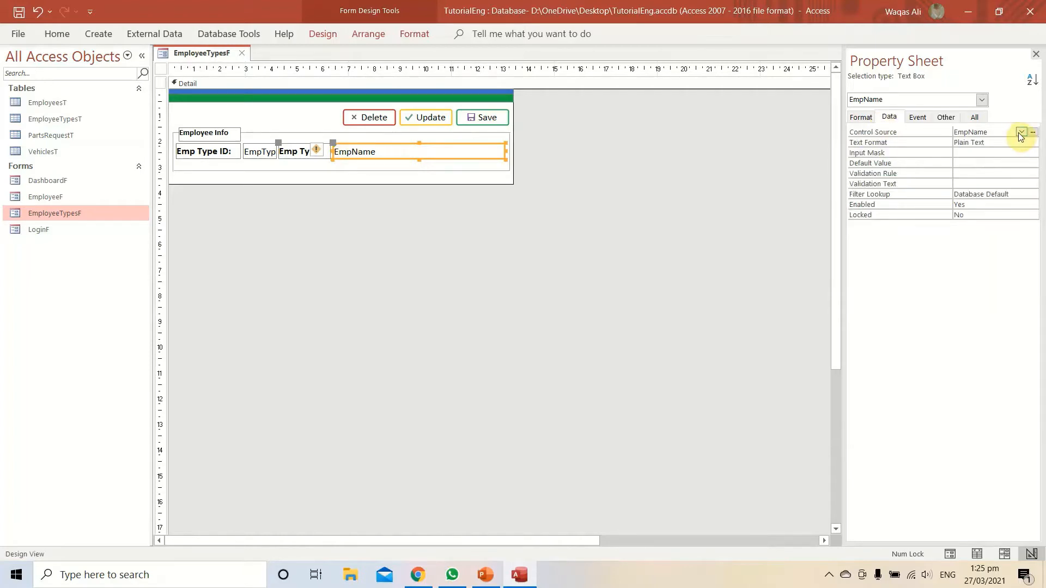
click(1020, 132)
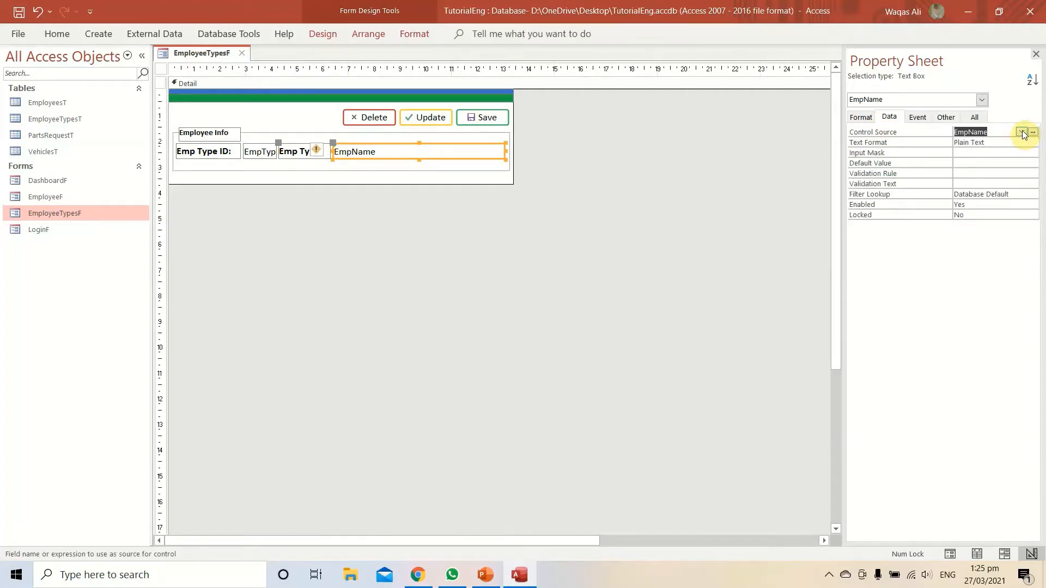
click(993, 152)
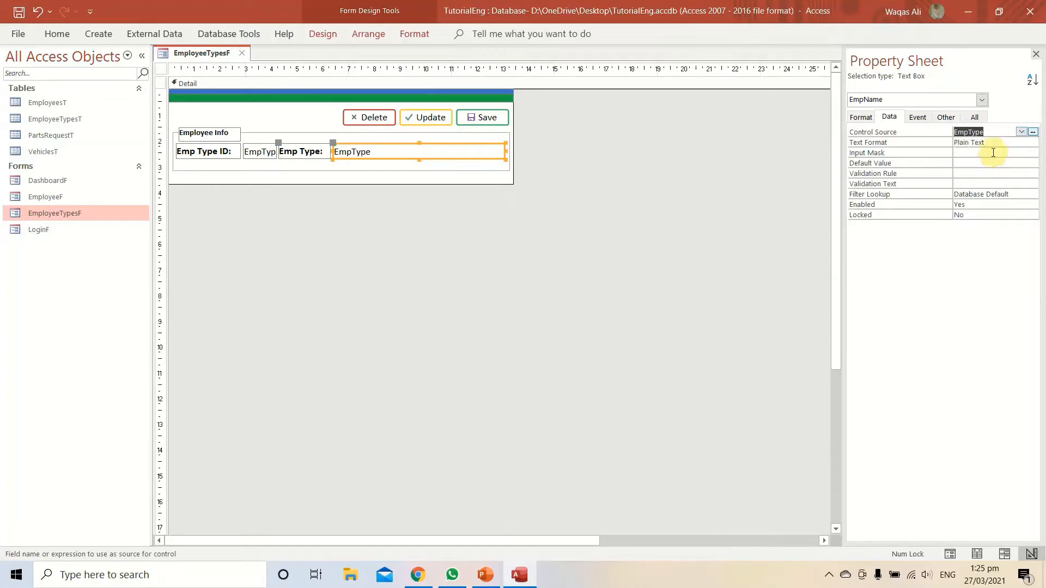
click(945, 117)
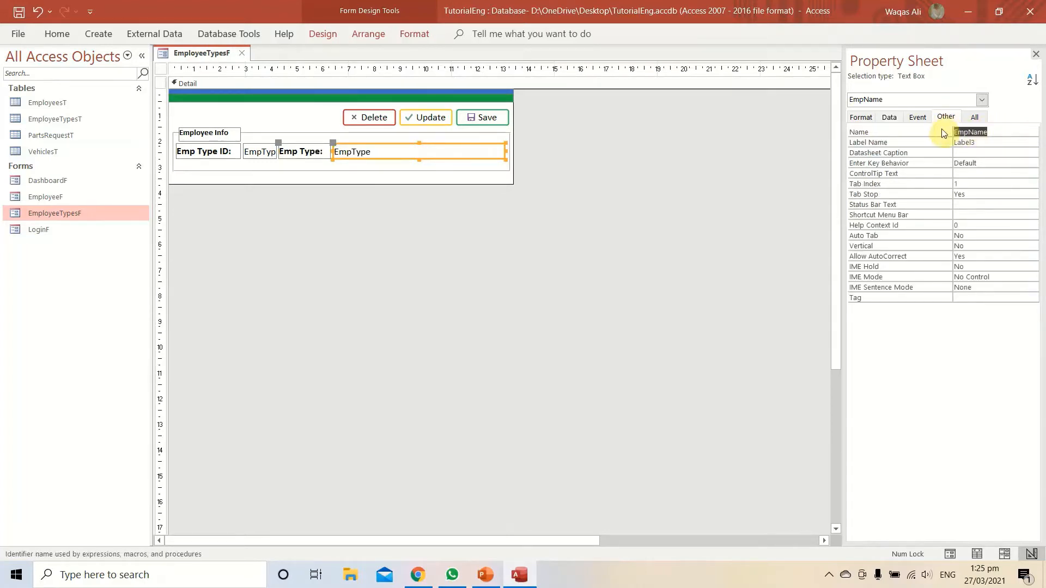
text(EmpType)
key(Return)
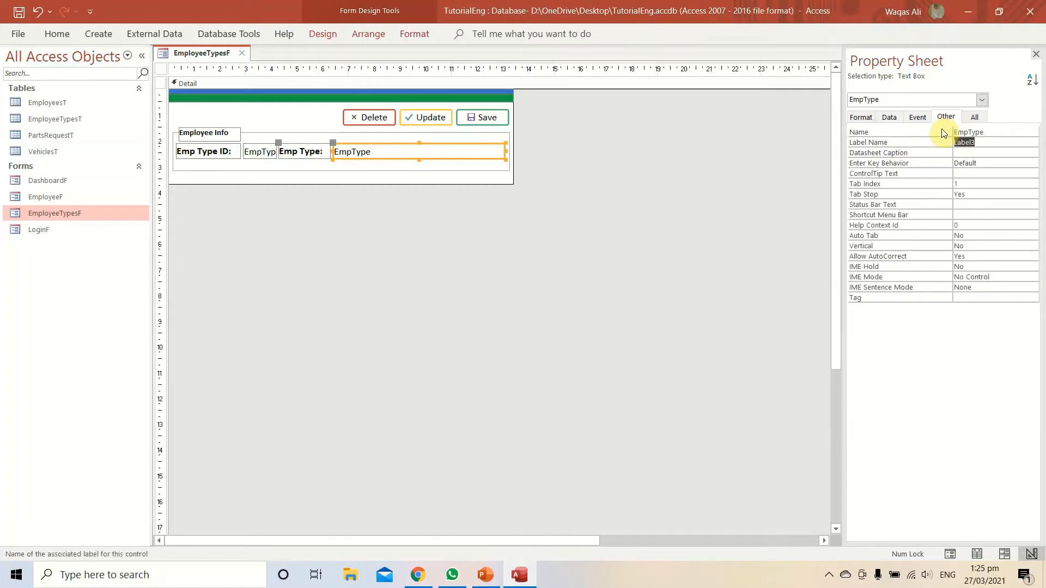
click(456, 220)
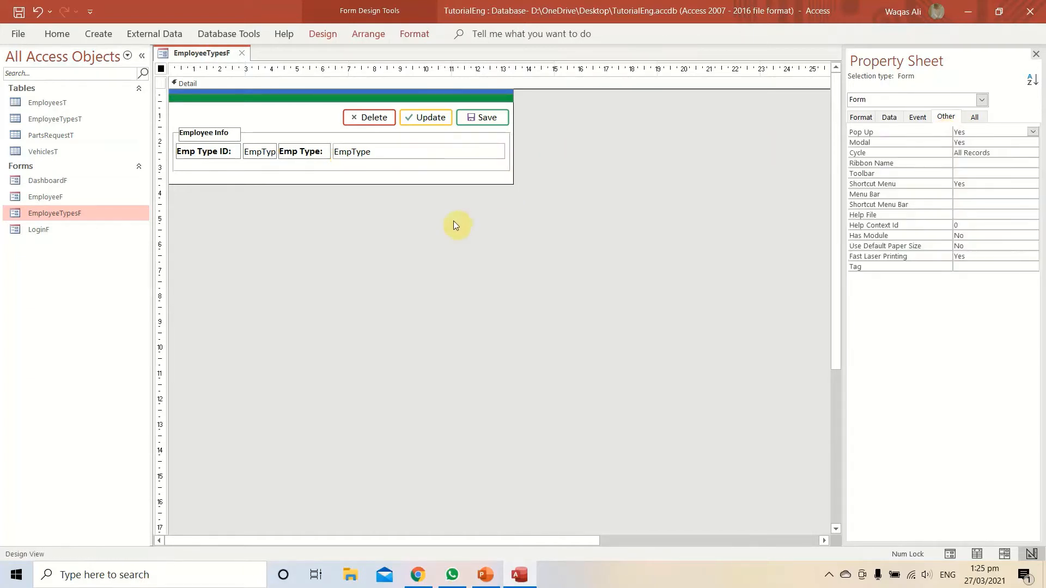
Extend the Employee Info frame slightly downward, move its row of labels and text boxes down a little, and save the form.
click(435, 170)
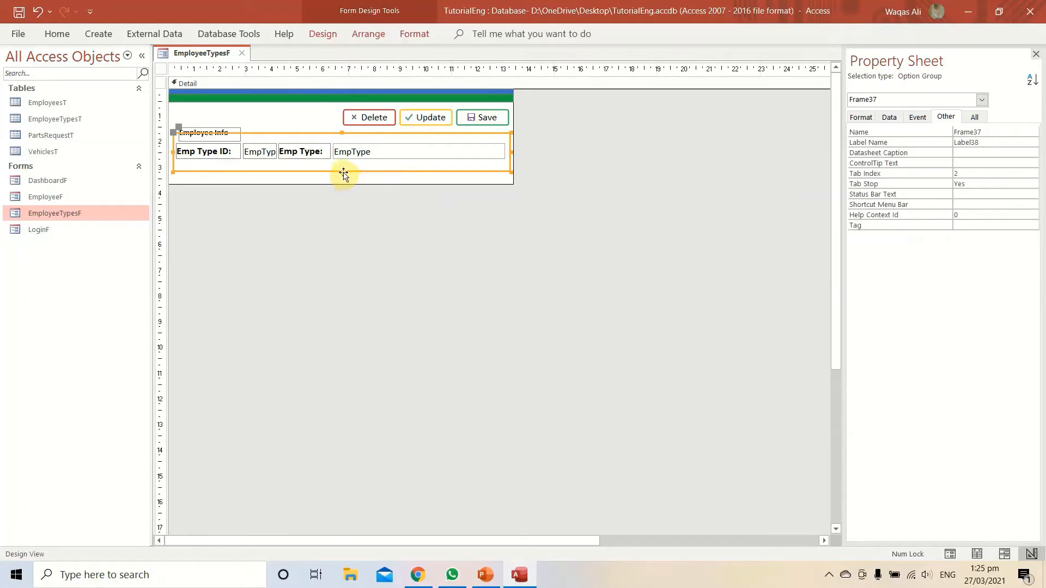
drag(341, 171, 228, 159)
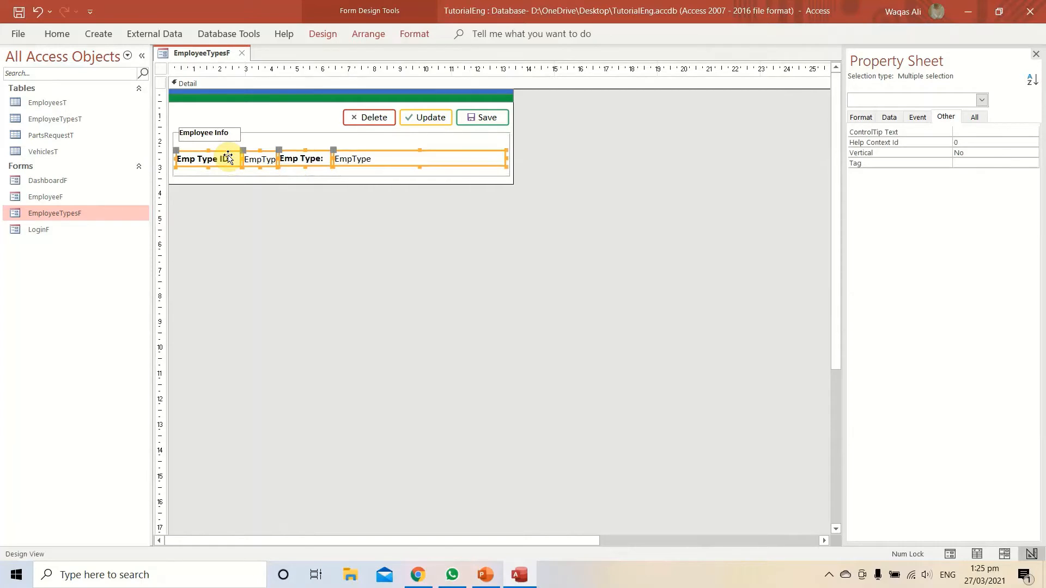
right_click(188, 55)
click(204, 65)
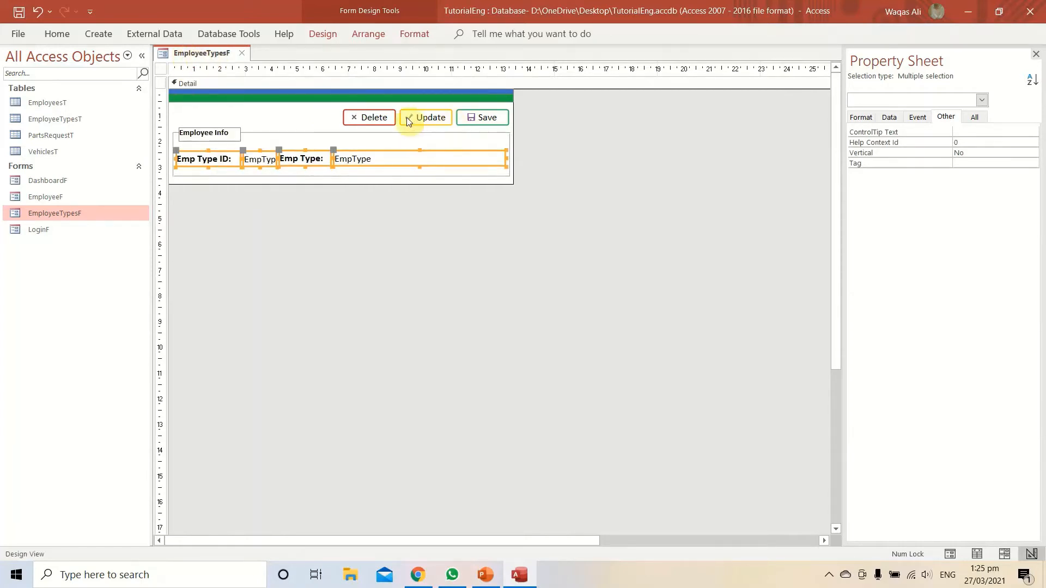
right_click(189, 54)
click(200, 60)
Show EmployeeTypesF in Form View and move its pop-up window toward the middle of the workspace to inspect it.
right_click(200, 58)
click(240, 129)
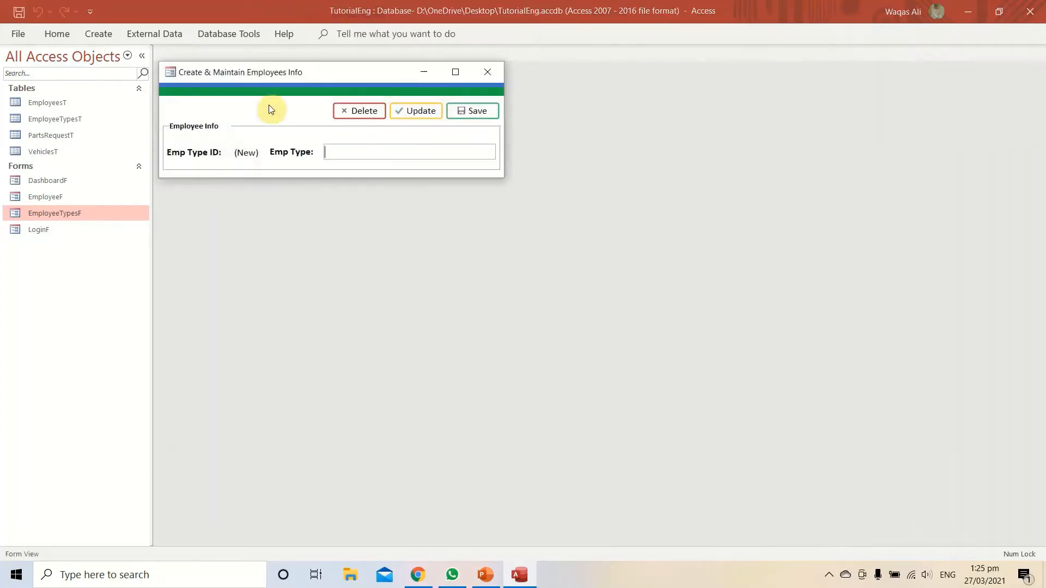
drag(288, 74, 459, 194)
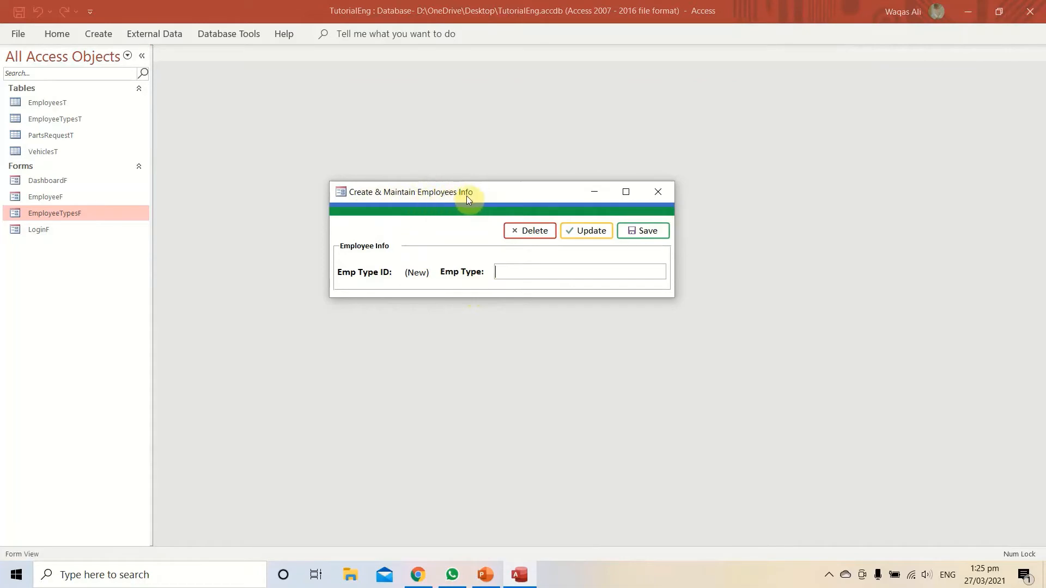
Return EmployeeTypesF to Design View, set the form's Caption to "Create & Maintain Employee Types Info", and save the form.
right_click(499, 194)
click(538, 282)
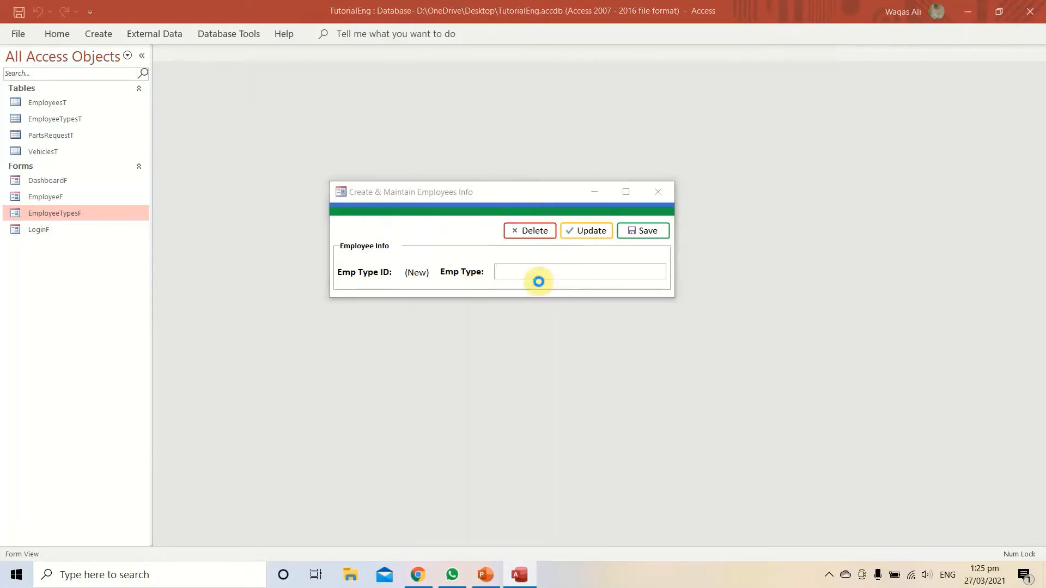
click(860, 116)
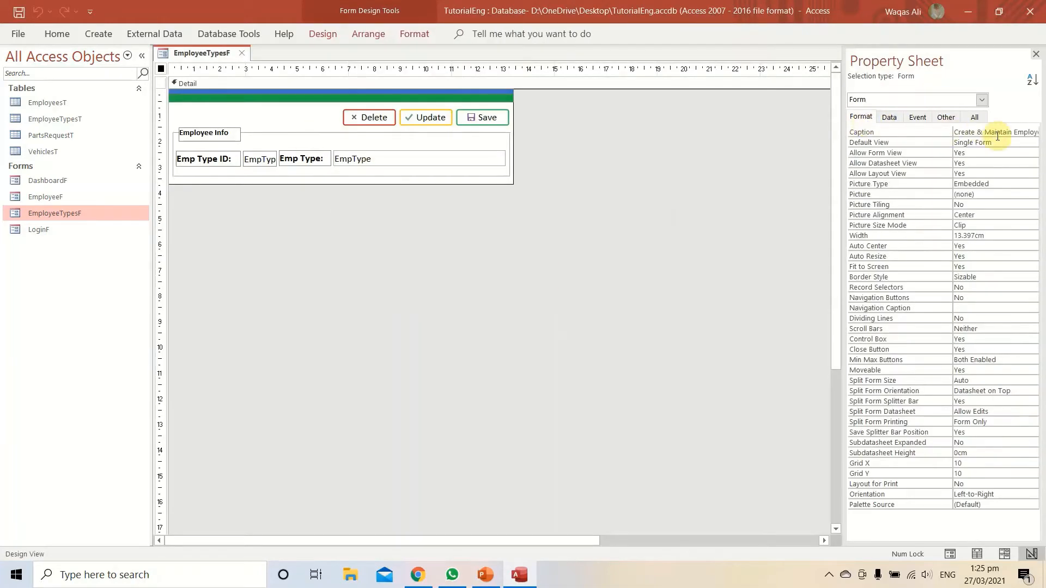
drag(1009, 132, 1041, 133)
click(1021, 132)
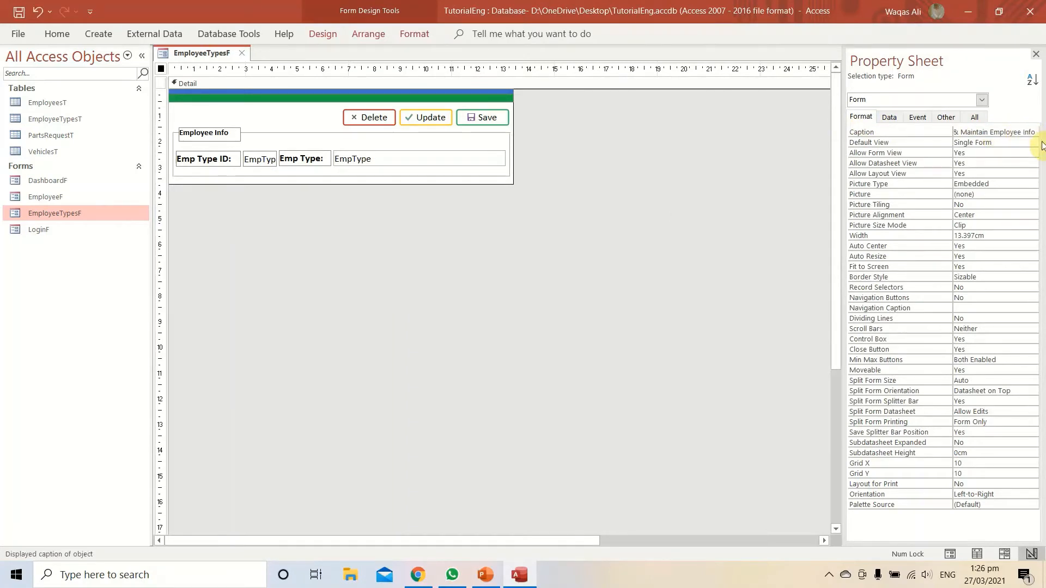
text(Types)
key(Return)
right_click(197, 52)
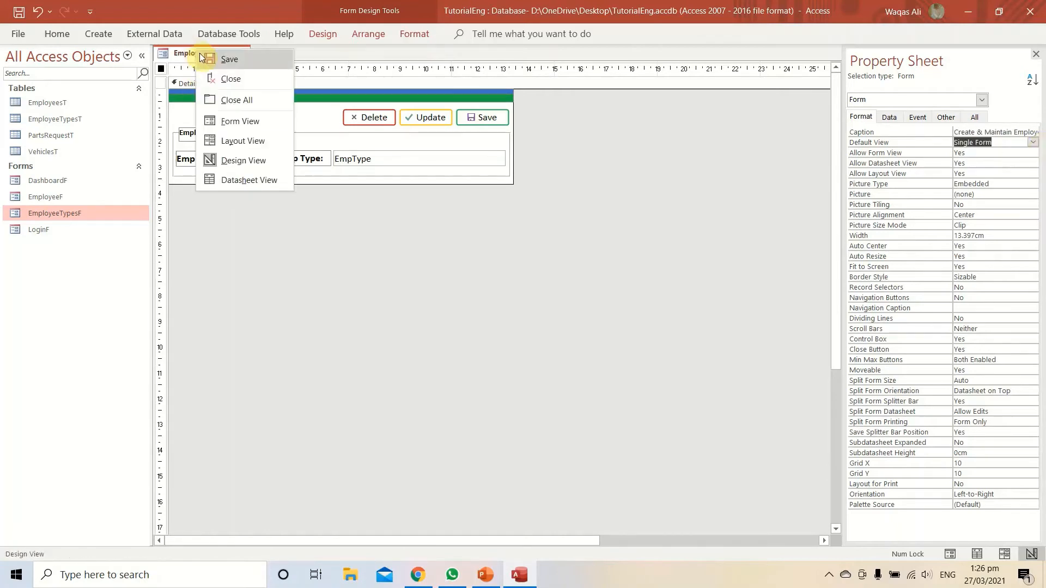
click(208, 59)
right_click(192, 54)
click(208, 61)
Show EmployeeTypesF in Form View, move its pop-up window slightly to inspect the new caption, and close the form.
right_click(200, 56)
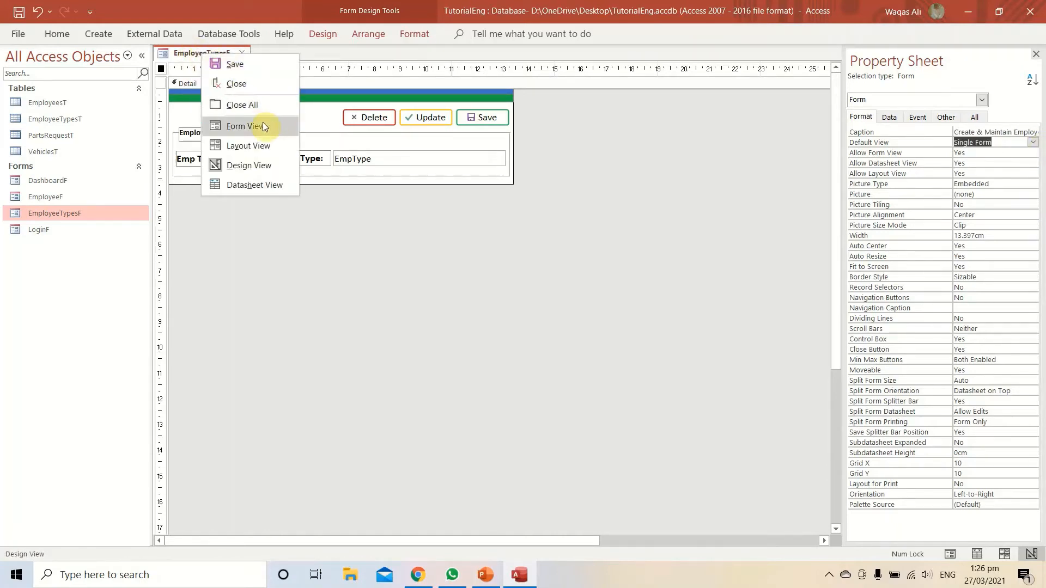
click(263, 122)
drag(315, 110, 358, 157)
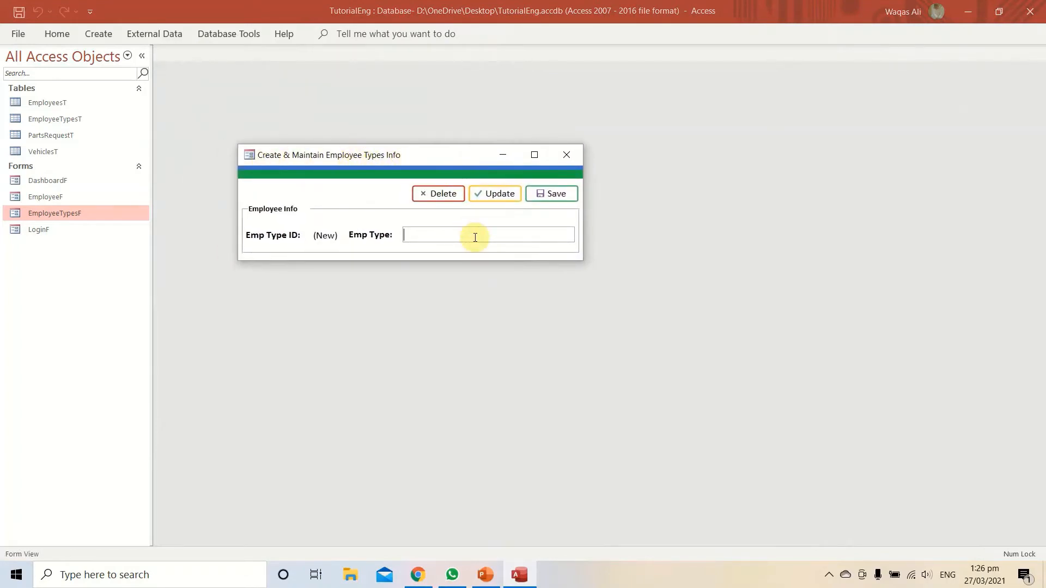
click(568, 158)
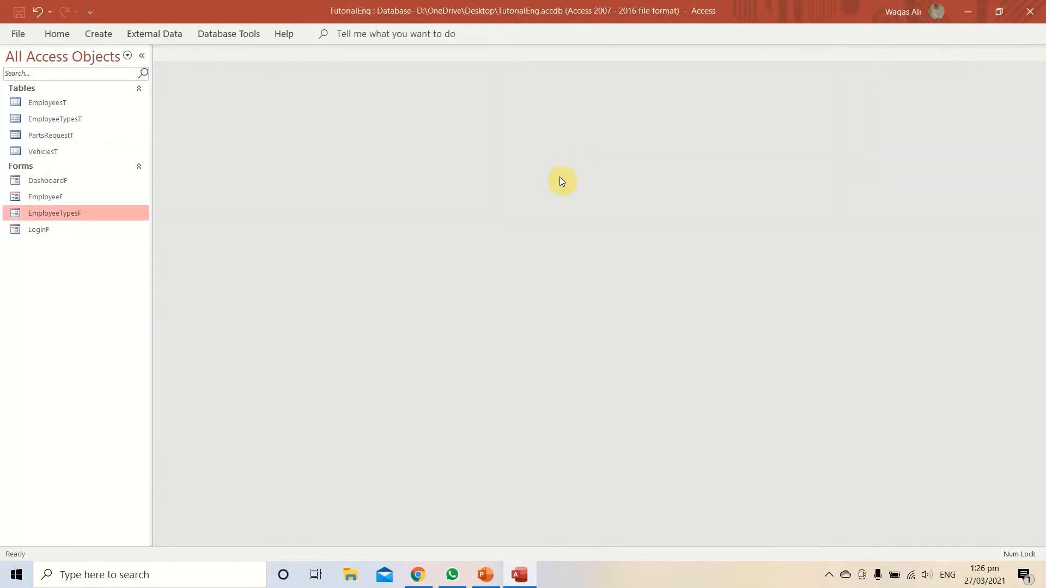